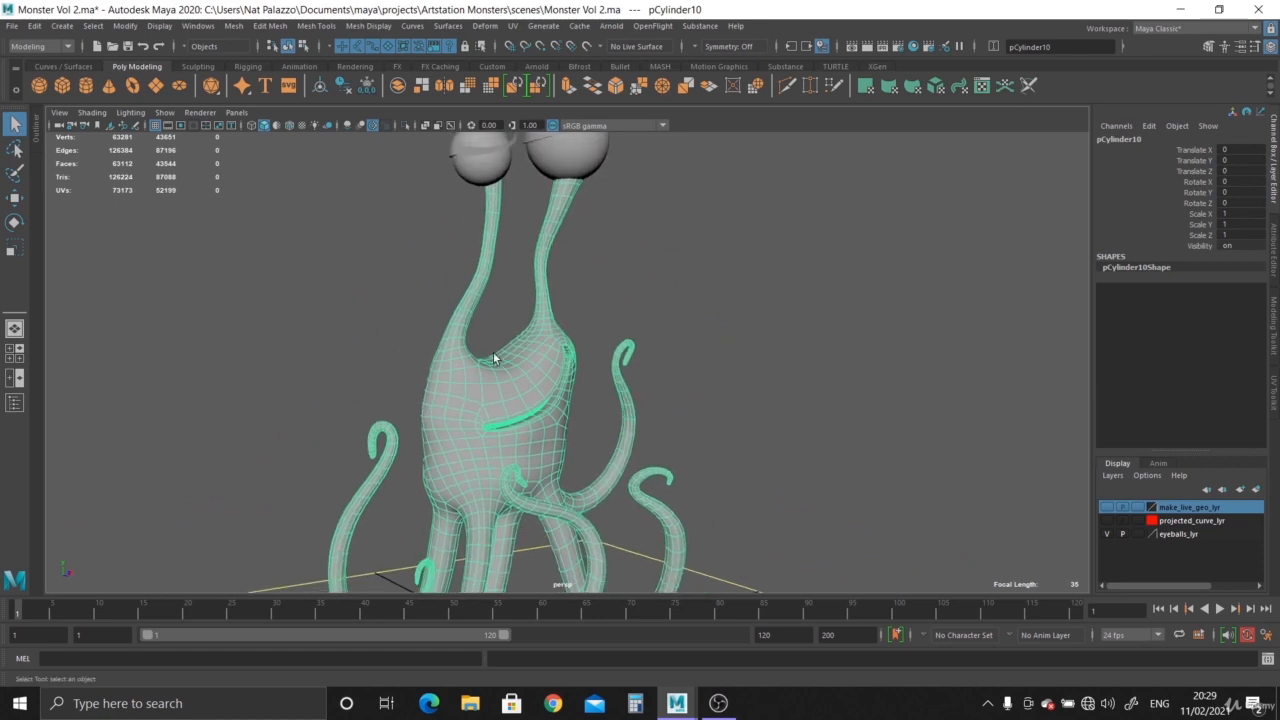
Orbit around the eyestalks and select the eyelid on the larger eye to inspect it.
mouse_move(506, 418)
alt+right_down()
mouse_move(537, 423)
mouse_move(466, 343)
mouse_move(457, 306)
mouse_move(560, 398)
mouse_move(527, 425)
mouse_move(660, 493)
alt+right_up()
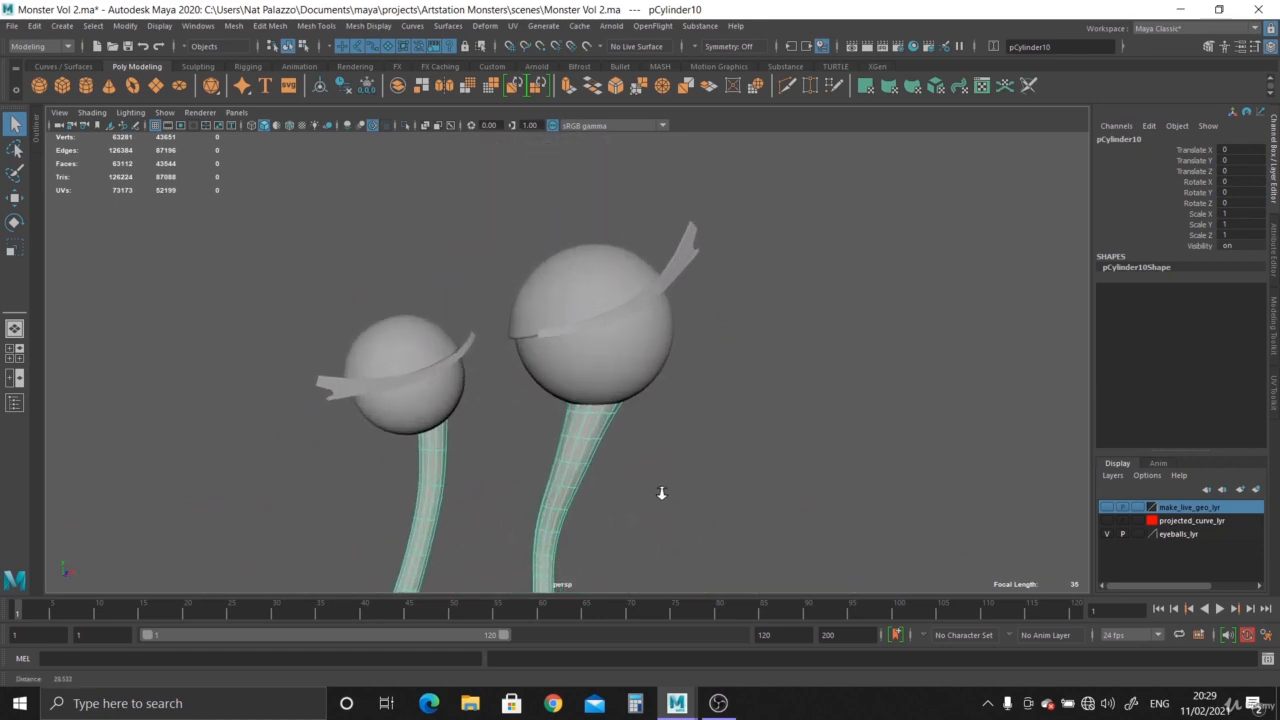
alt+drag(660, 493, 626, 445)
alt+middle_drag(608, 445, 605, 497)
alt+right_drag(605, 497, 648, 514)
click(613, 305)
alt+right_drag(656, 444, 590, 414)
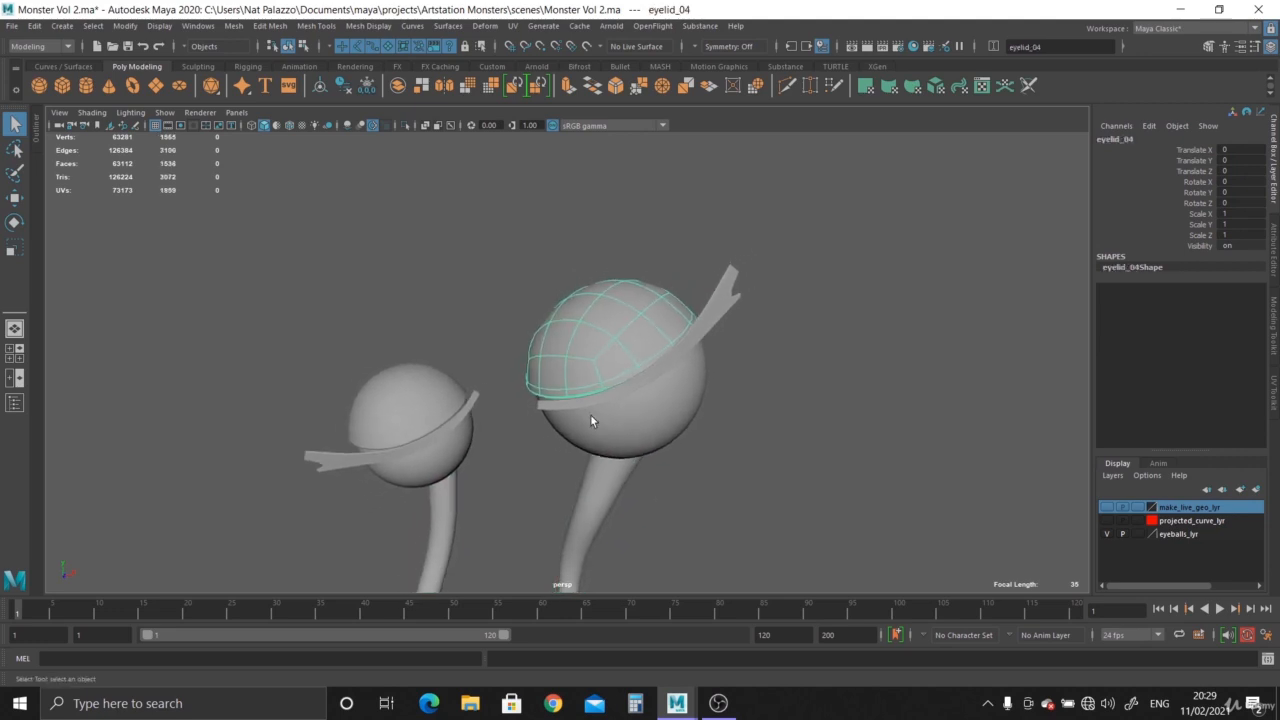
alt+middle_drag(616, 443, 628, 396)
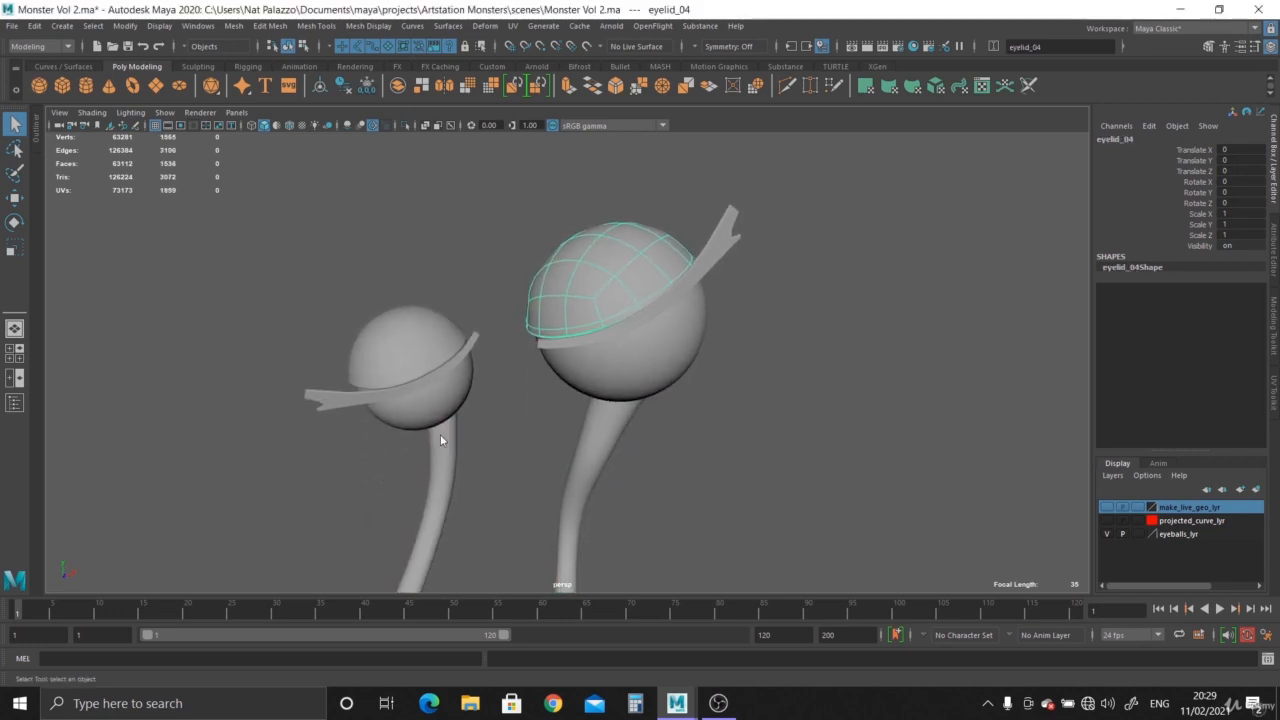
Compare the model's eyes, body and tentacles against the reference image in the front view.
key(space)
key(space)
alt+right_drag(649, 508, 442, 420)
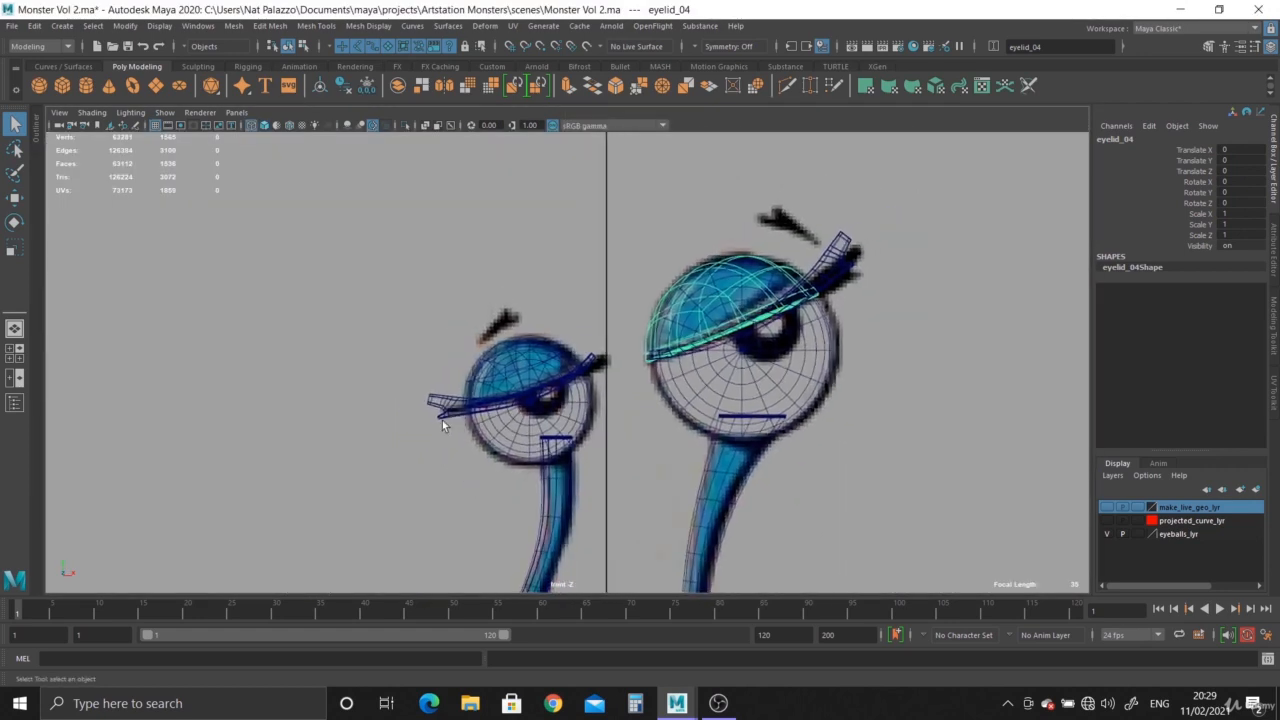
alt+middle_drag(442, 420, 470, 377)
alt+right_drag(594, 503, 509, 471)
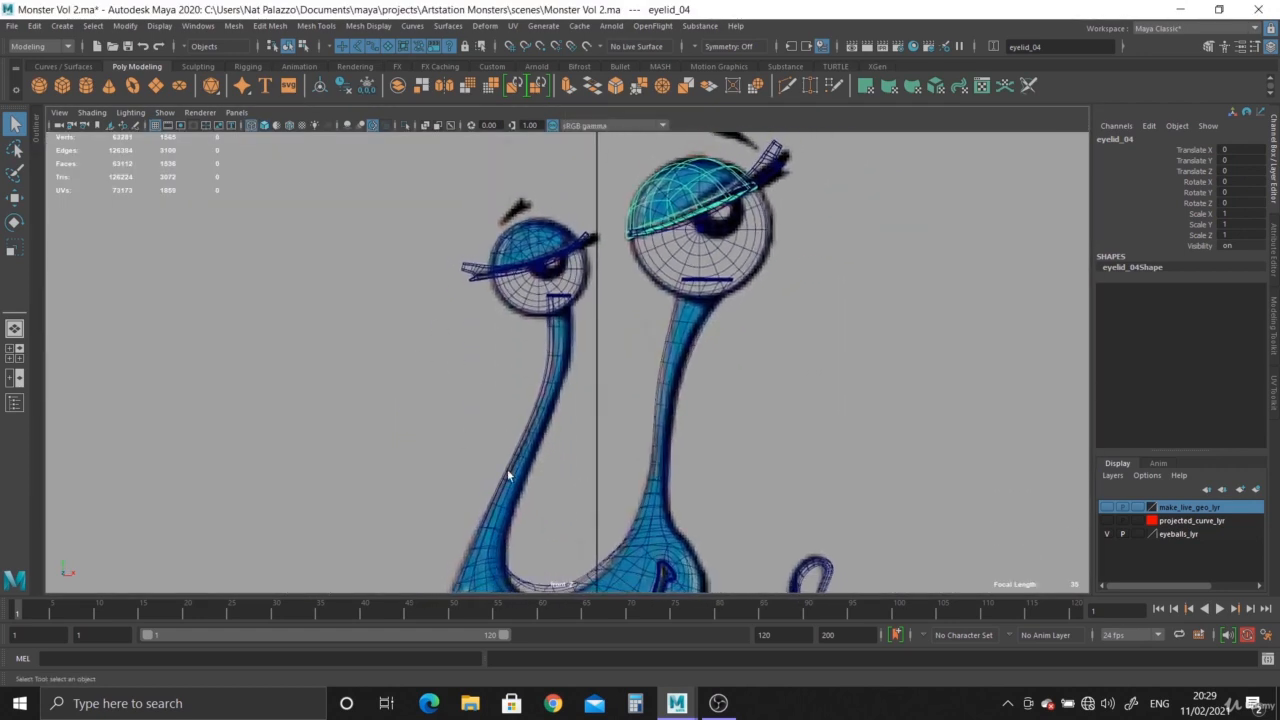
alt+middle_drag(509, 471, 558, 461)
alt+right_drag(558, 461, 570, 487)
alt+middle_drag(570, 487, 570, 413)
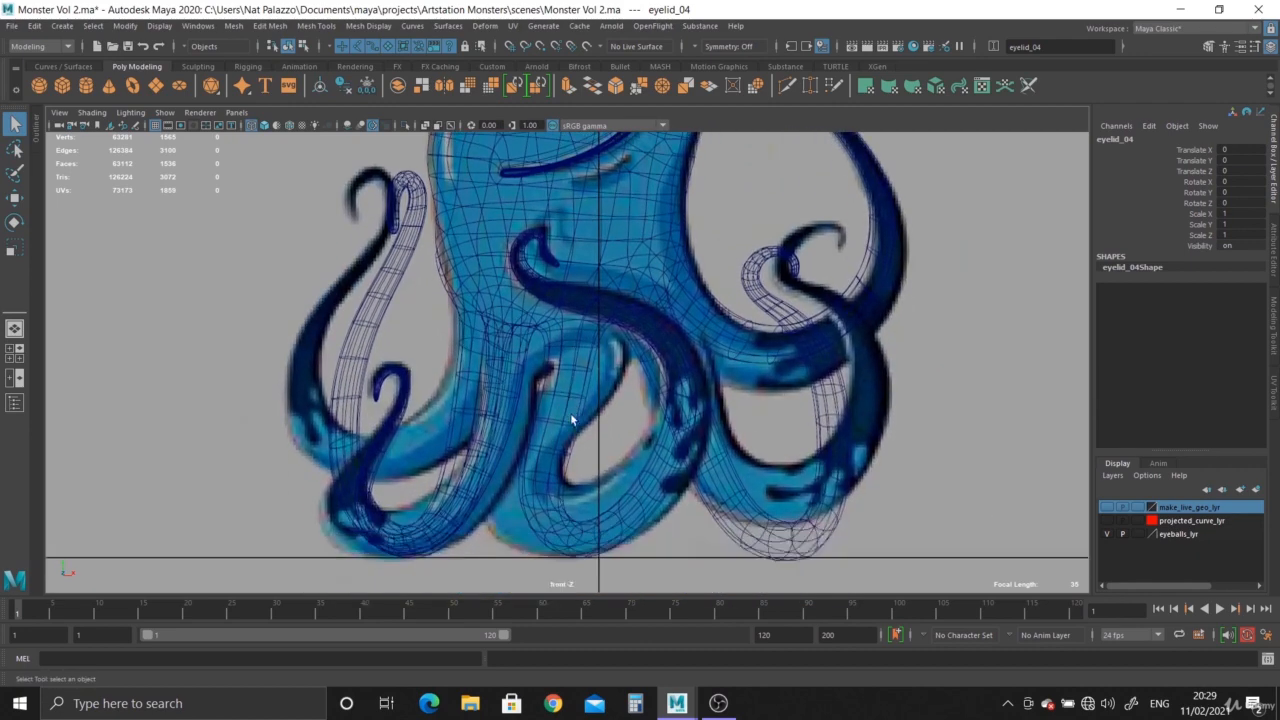
alt+right_drag(570, 413, 572, 326)
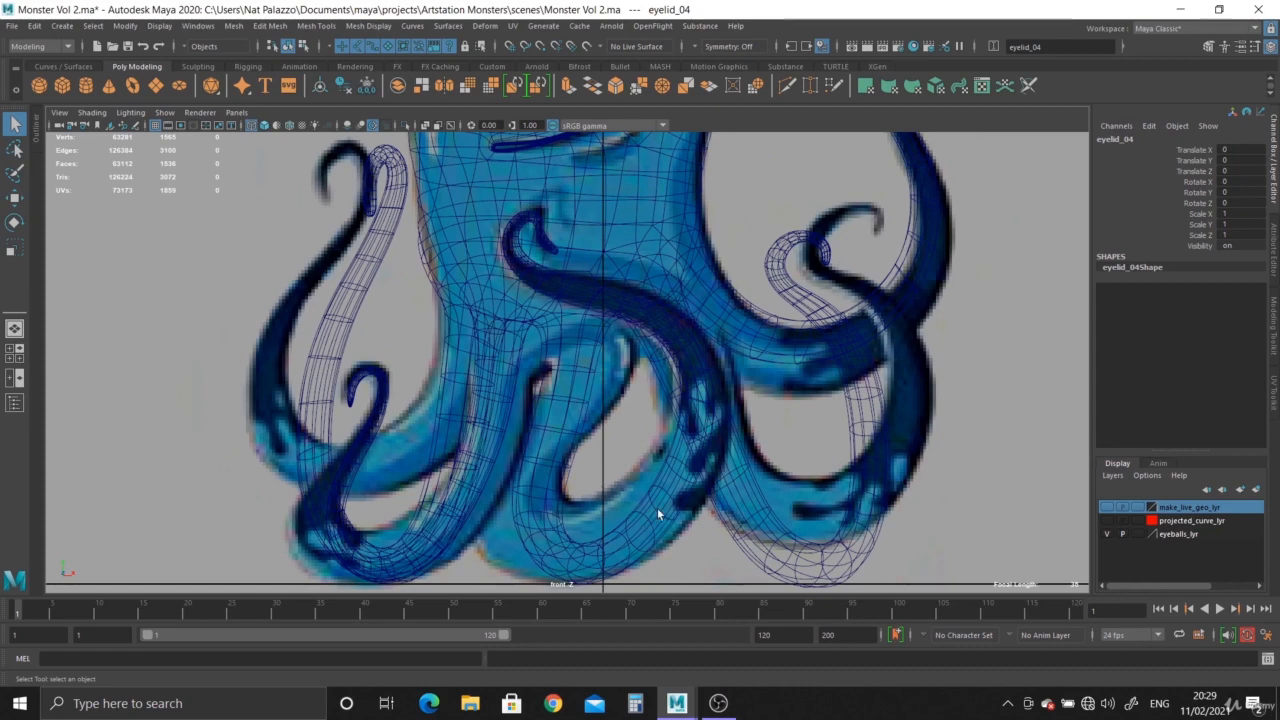
alt+right_drag(657, 507, 495, 346)
alt+middle_drag(489, 318, 483, 400)
alt+right_drag(483, 400, 590, 386)
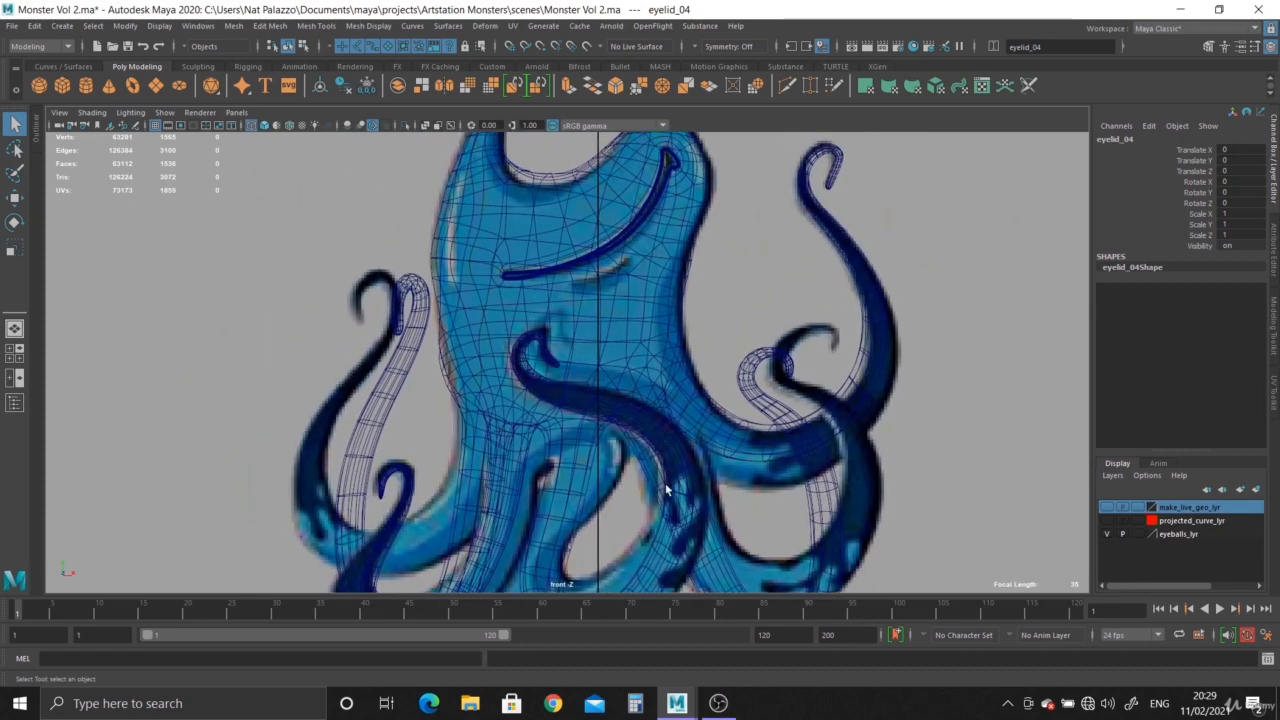
alt+right_drag(676, 421, 654, 421)
alt+middle_drag(654, 421, 655, 496)
alt+right_drag(655, 496, 634, 386)
alt+middle_drag(558, 323, 557, 414)
alt+right_drag(557, 414, 583, 437)
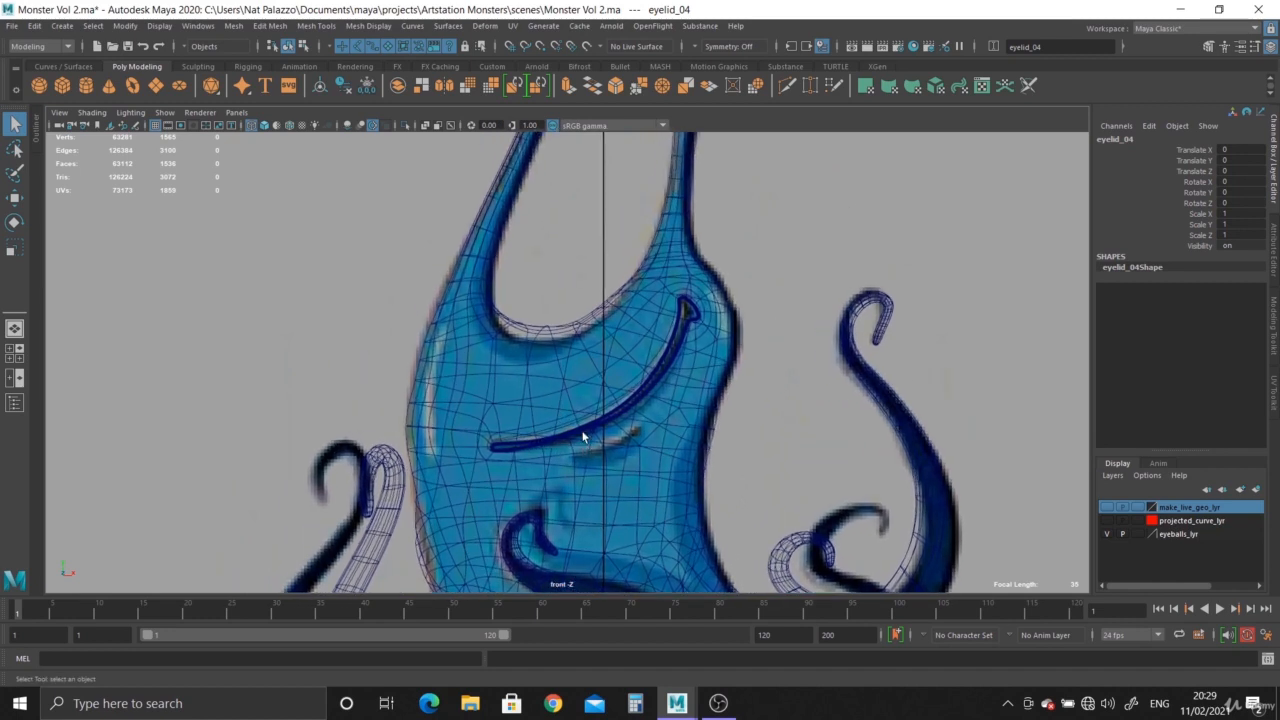
click(593, 357)
alt+right_drag(593, 357, 584, 430)
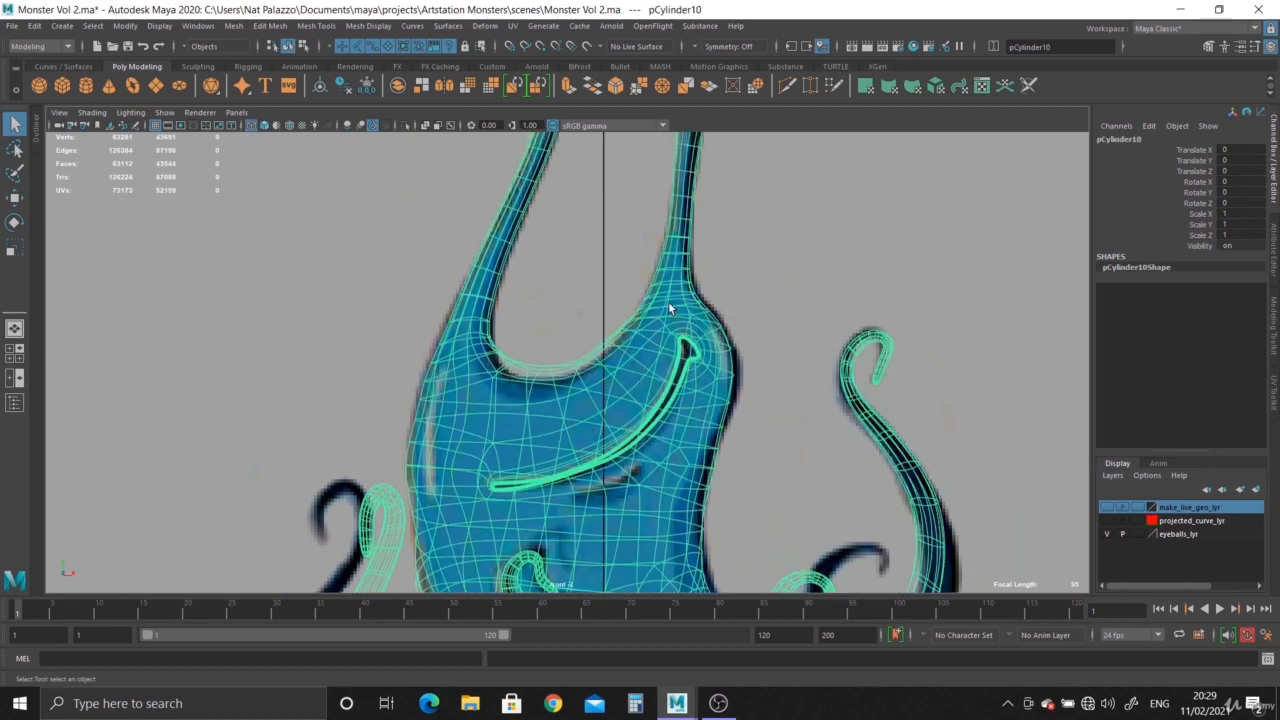
alt+middle_drag(651, 212, 654, 425)
alt+middle_drag(727, 263, 727, 336)
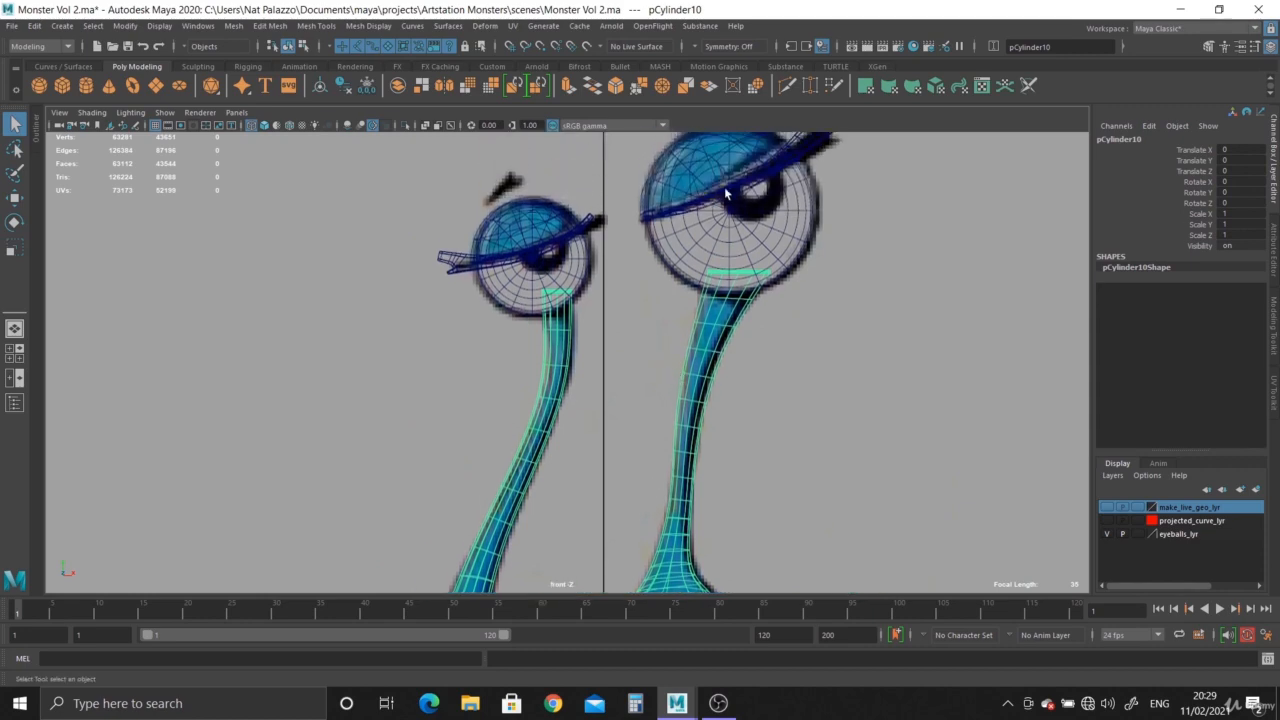
alt+middle_drag(727, 193, 703, 280)
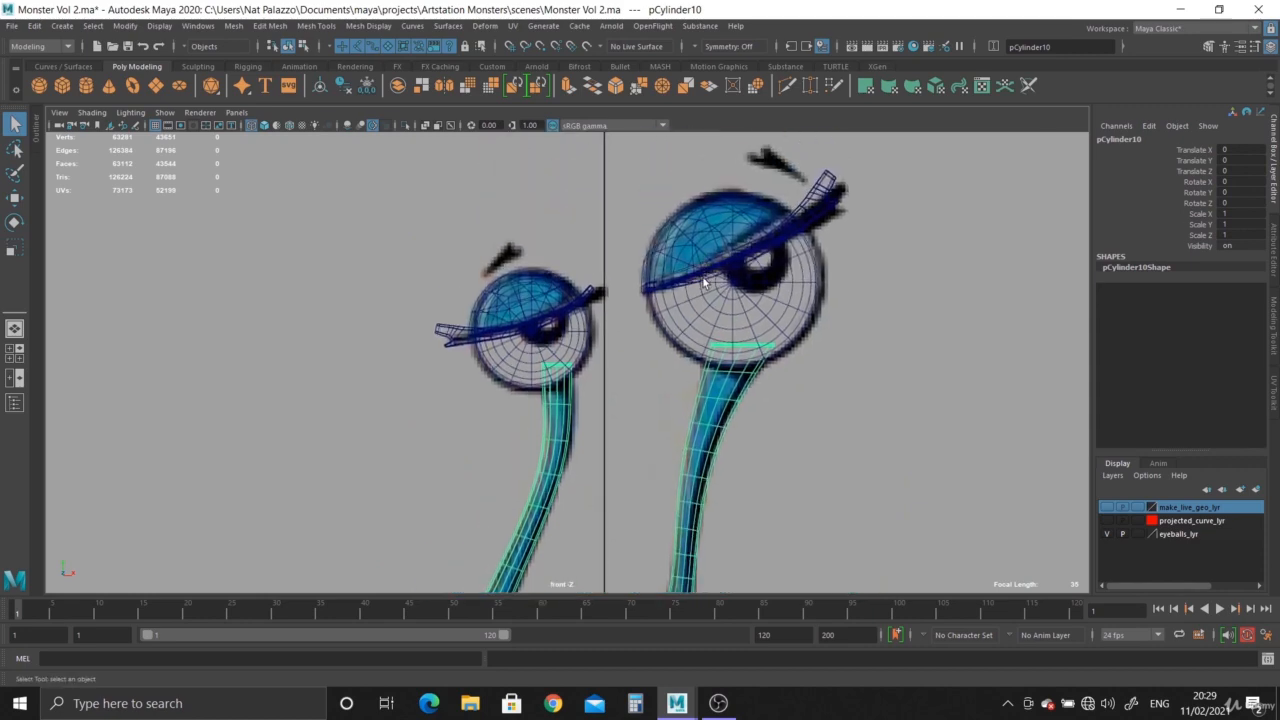
key(space)
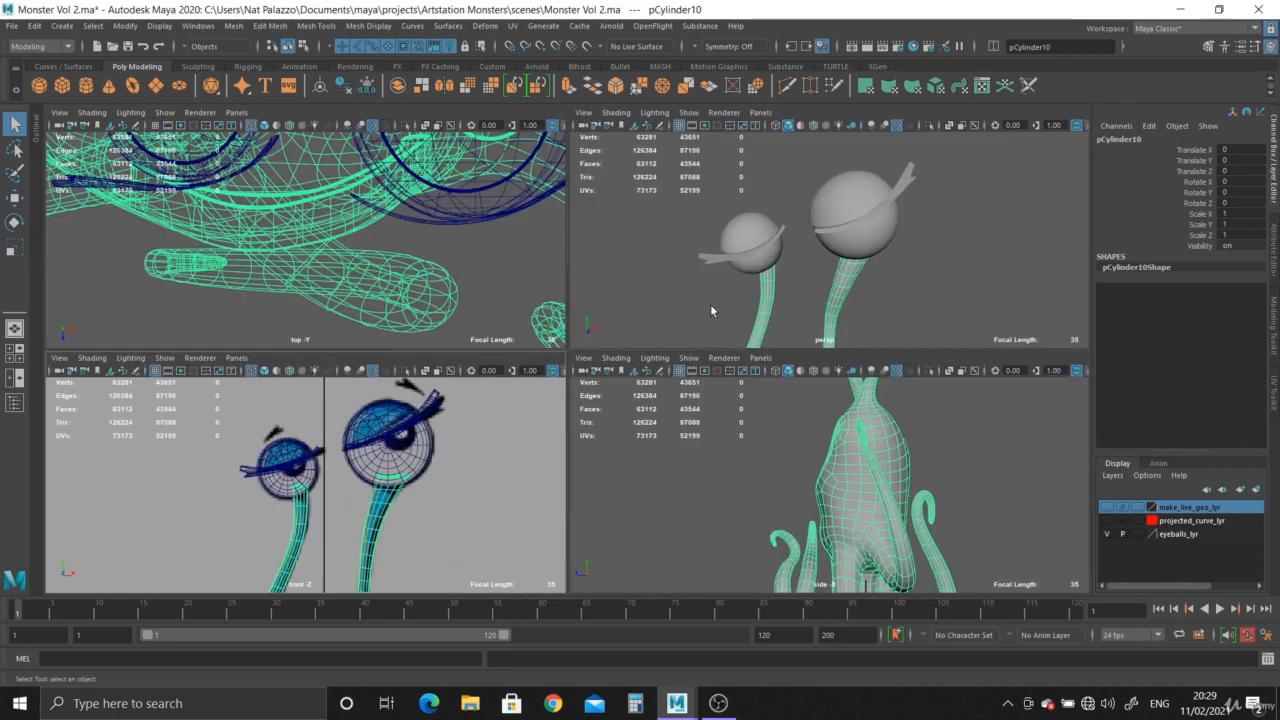
key(space)
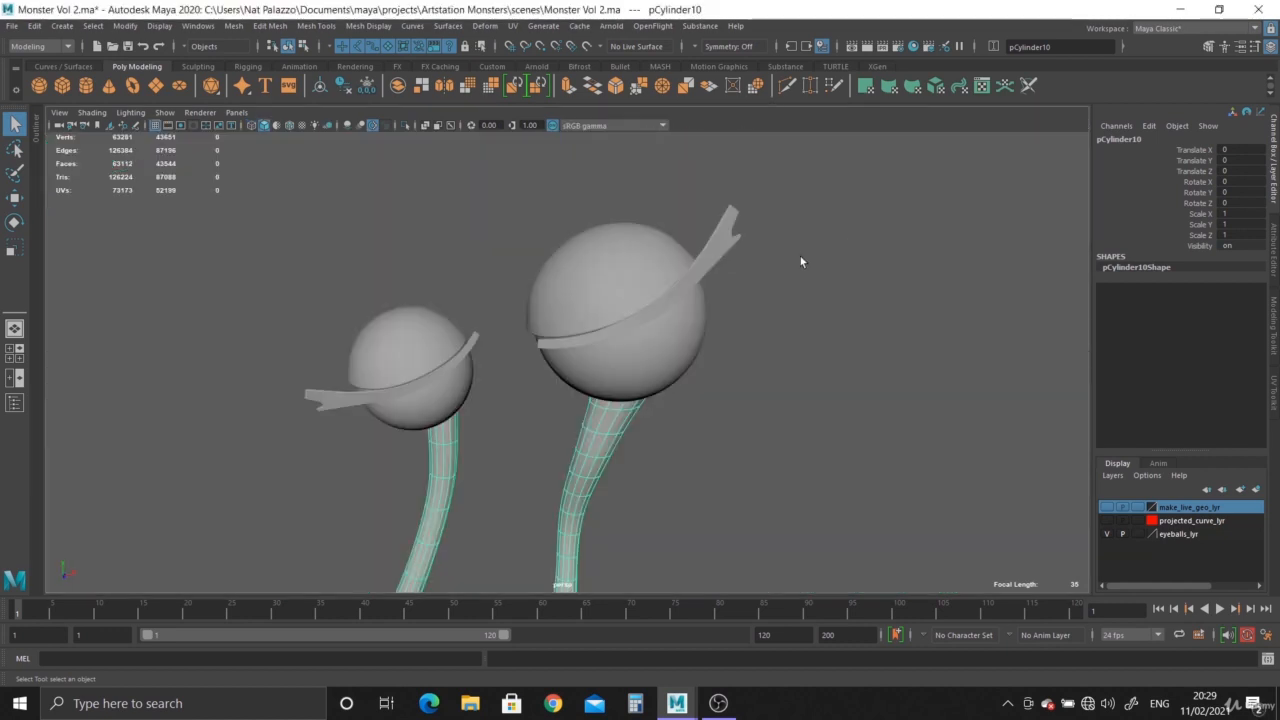
Isolate the larger eye's eyelid and inspect its shape from several angles.
click(651, 257)
alt+drag(651, 257, 677, 333)
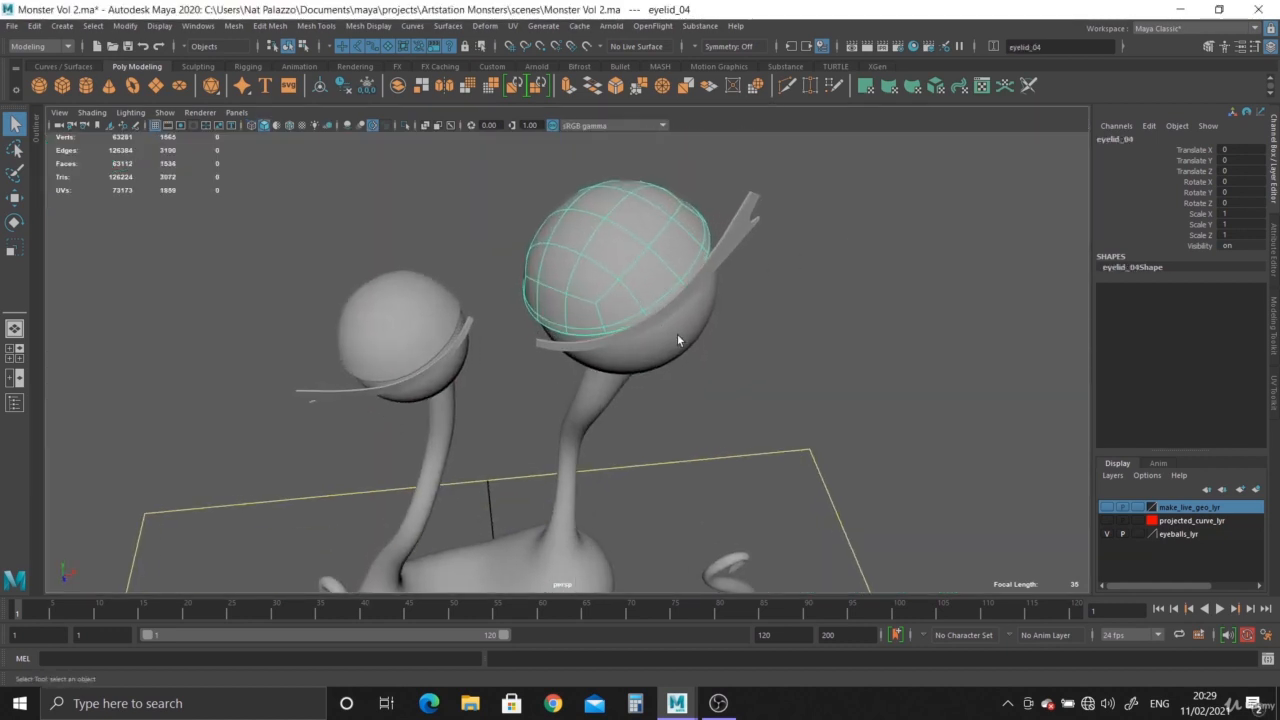
key(1)
alt+drag(671, 271, 701, 342)
scroll(647, 302, up, 4)
click(403, 125)
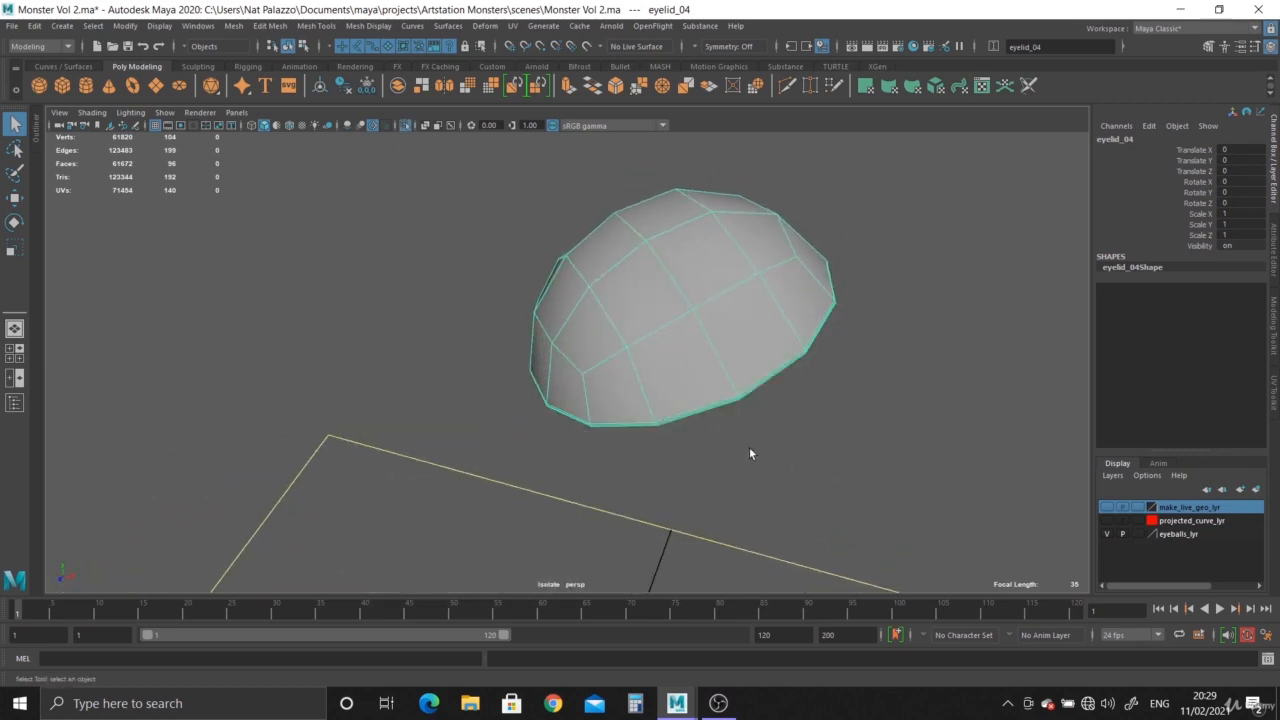
alt+drag(749, 451, 624, 371)
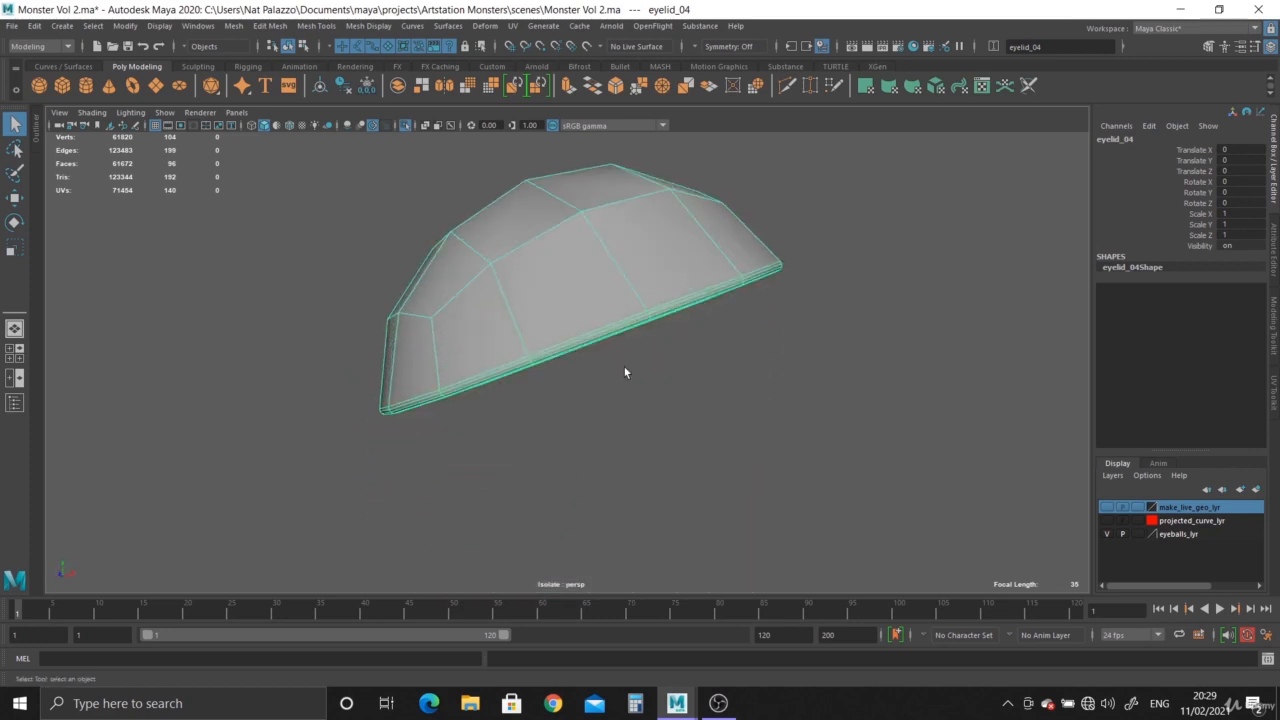
click(405, 124)
alt+right_drag(605, 384, 406, 425)
alt+middle_drag(406, 425, 412, 334)
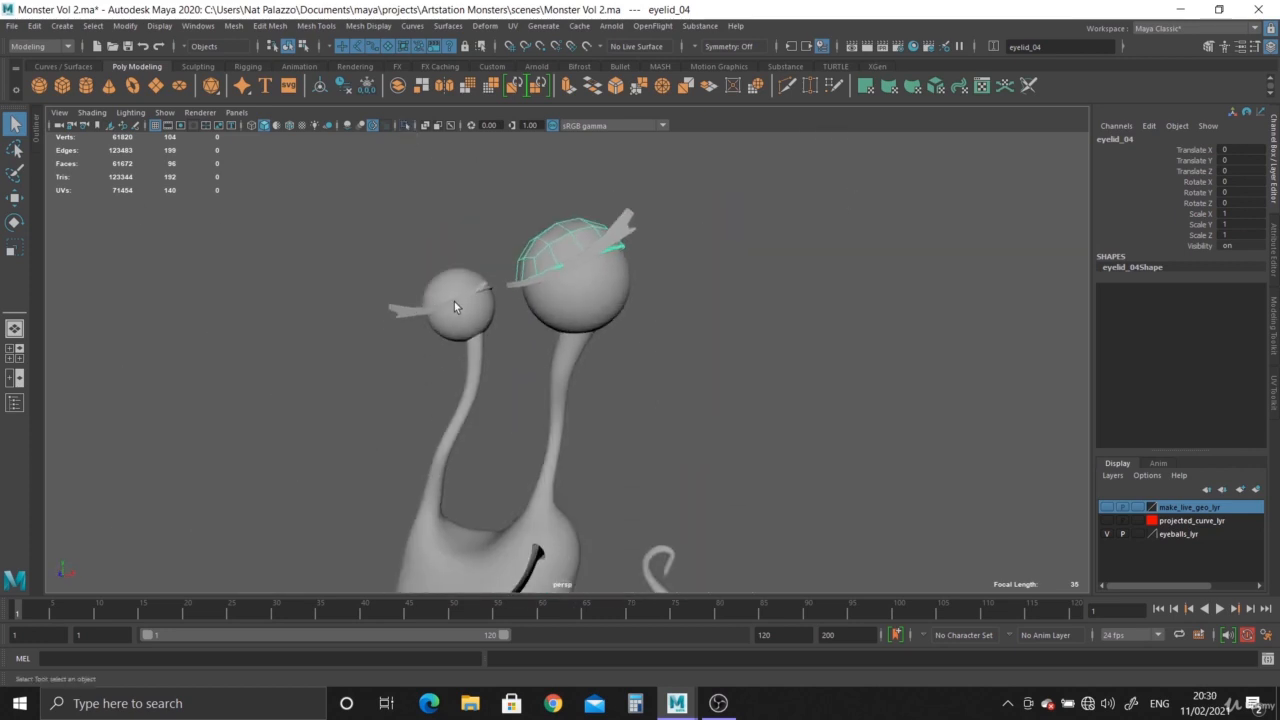
Inspect the eyelids and body by selecting them while orbiting around the monster.
alt+drag(454, 303, 472, 369)
click(443, 297)
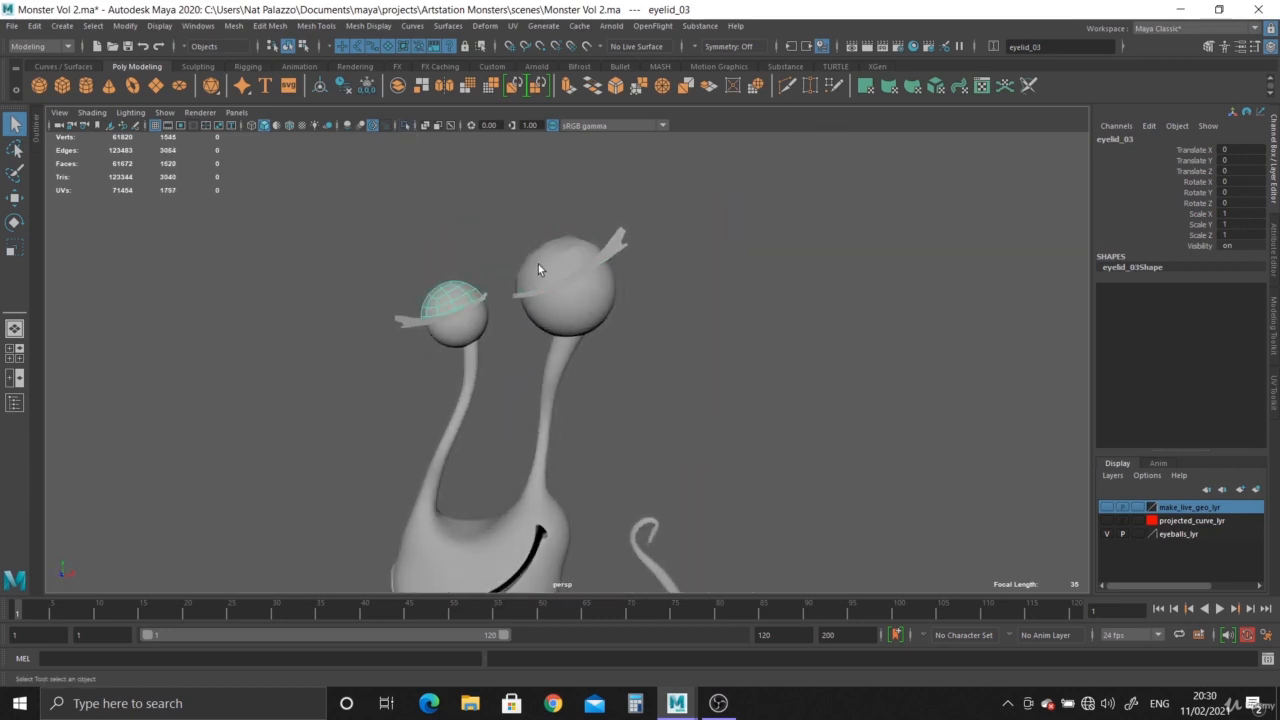
click(538, 264)
alt+right_drag(453, 491, 357, 441)
alt+middle_drag(418, 441, 422, 293)
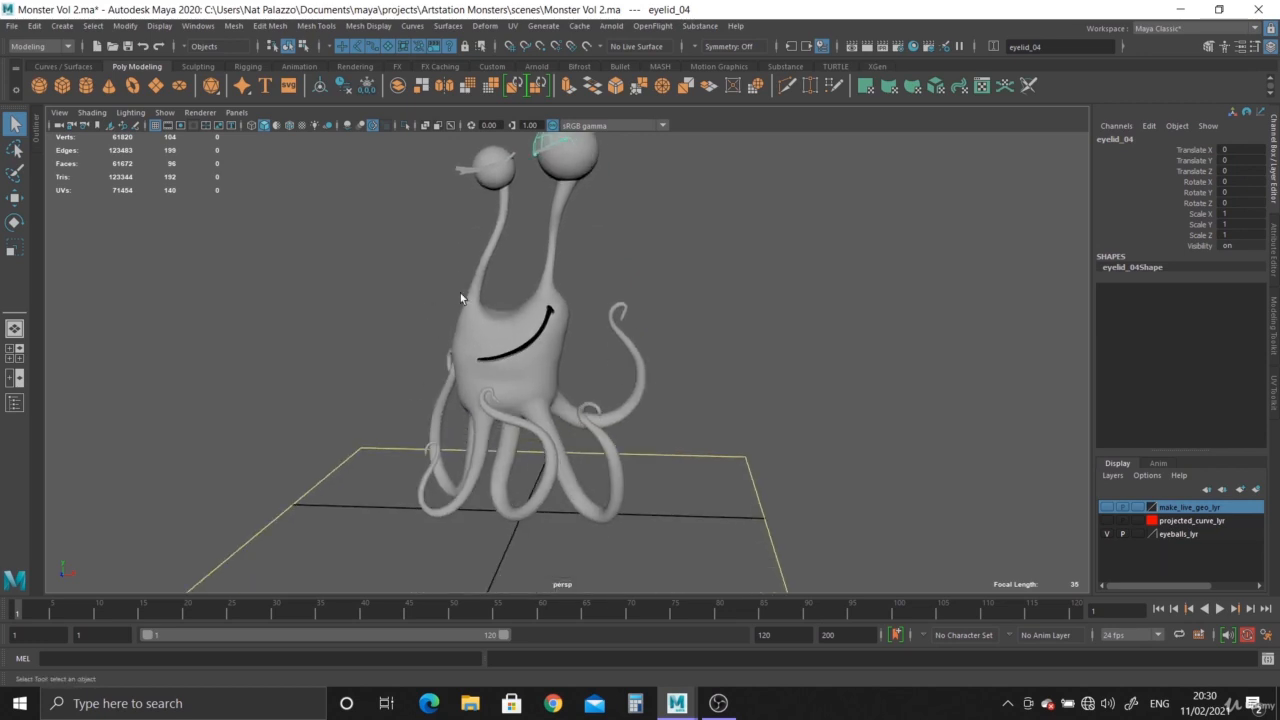
click(486, 344)
alt+drag(556, 357, 630, 206)
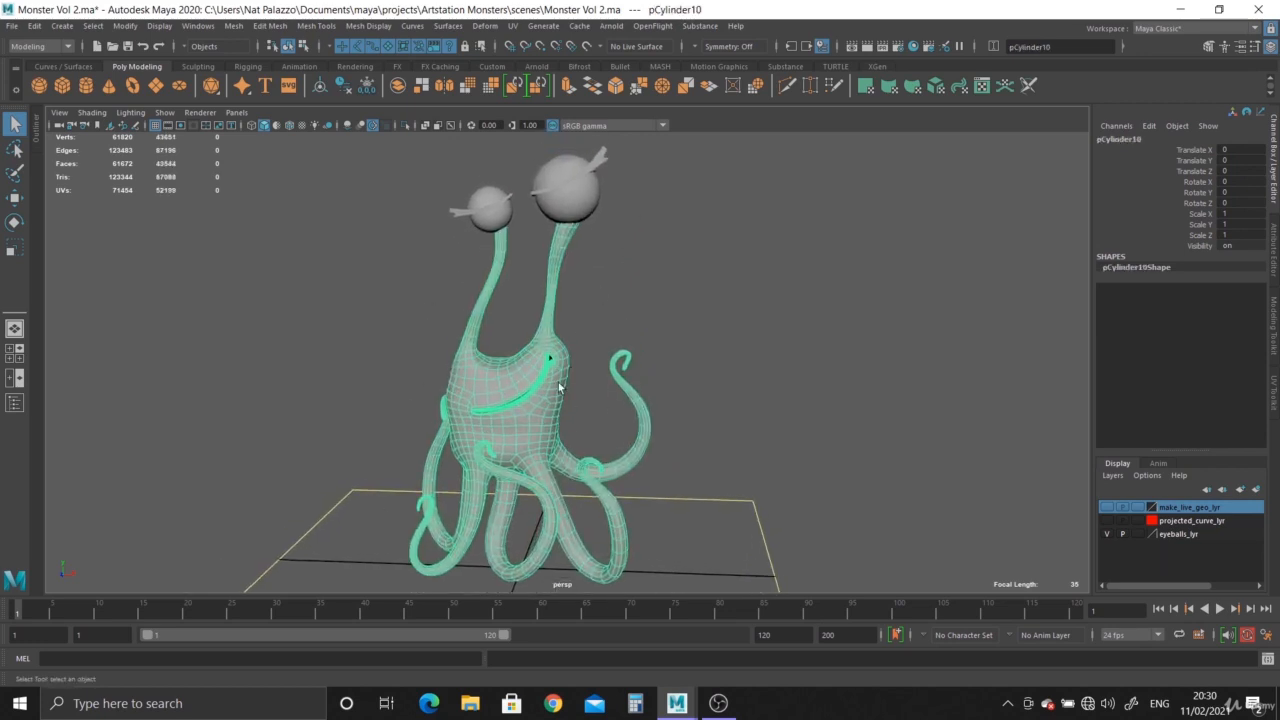
alt+drag(662, 438, 480, 220)
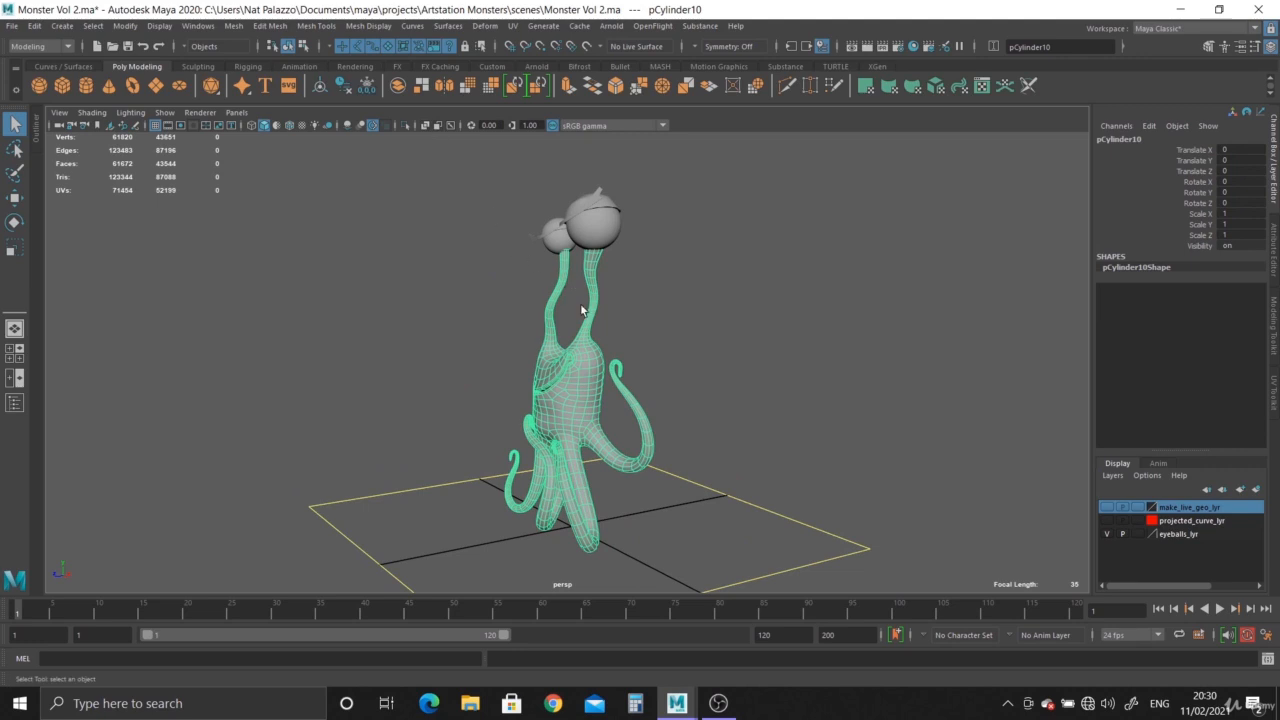
mouse_move(581, 309)
alt+mouse_down()
mouse_move(397, 294)
mouse_move(727, 318)
mouse_move(668, 306)
mouse_move(597, 395)
mouse_move(572, 313)
mouse_move(567, 322)
alt+mouse_up()
alt+middle_drag(553, 342, 549, 457)
alt+right_drag(549, 457, 722, 520)
alt+drag(560, 345, 451, 374)
Select the eyelashes and hide them.
click(408, 263)
key(space)
key(space)
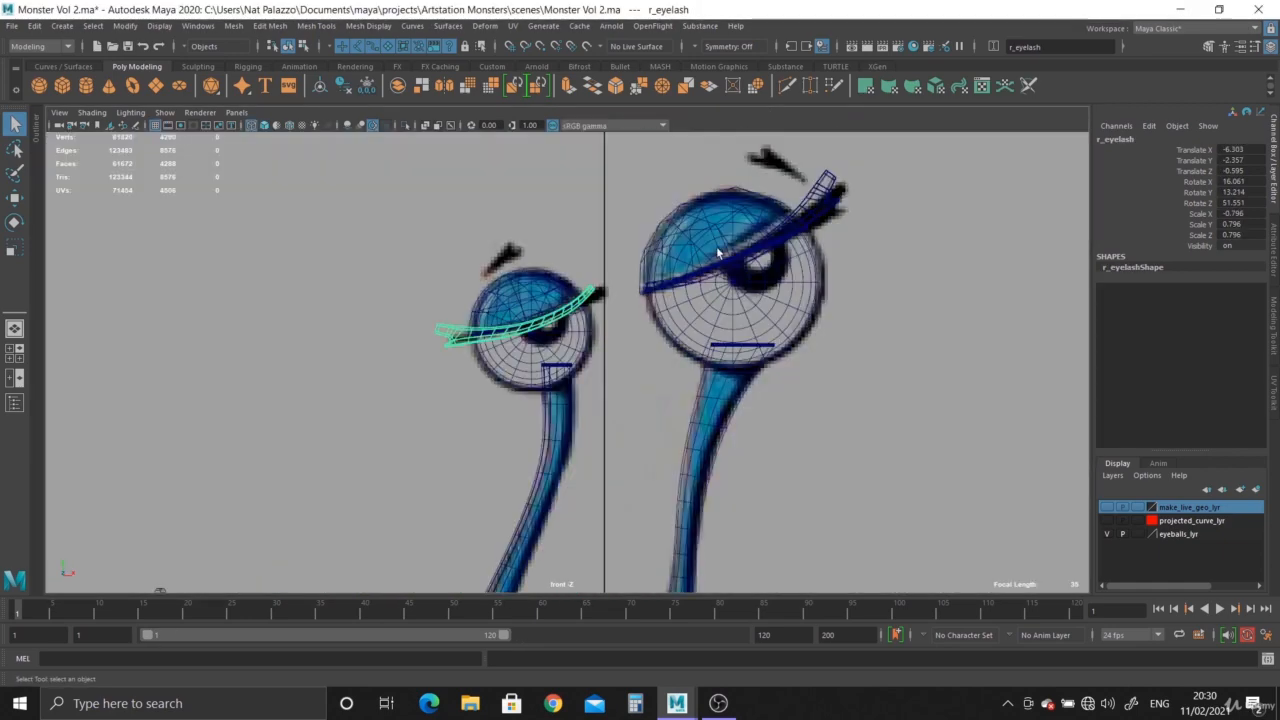
key(space)
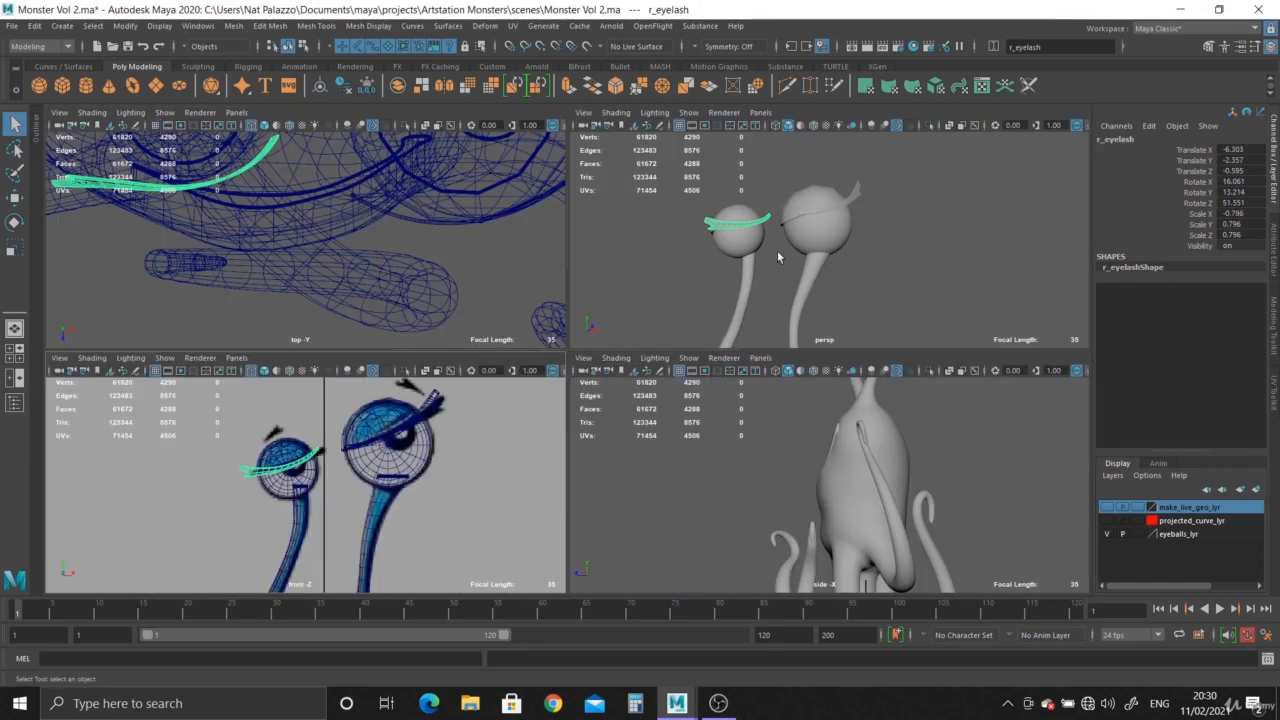
key(space)
shift+click(624, 273)
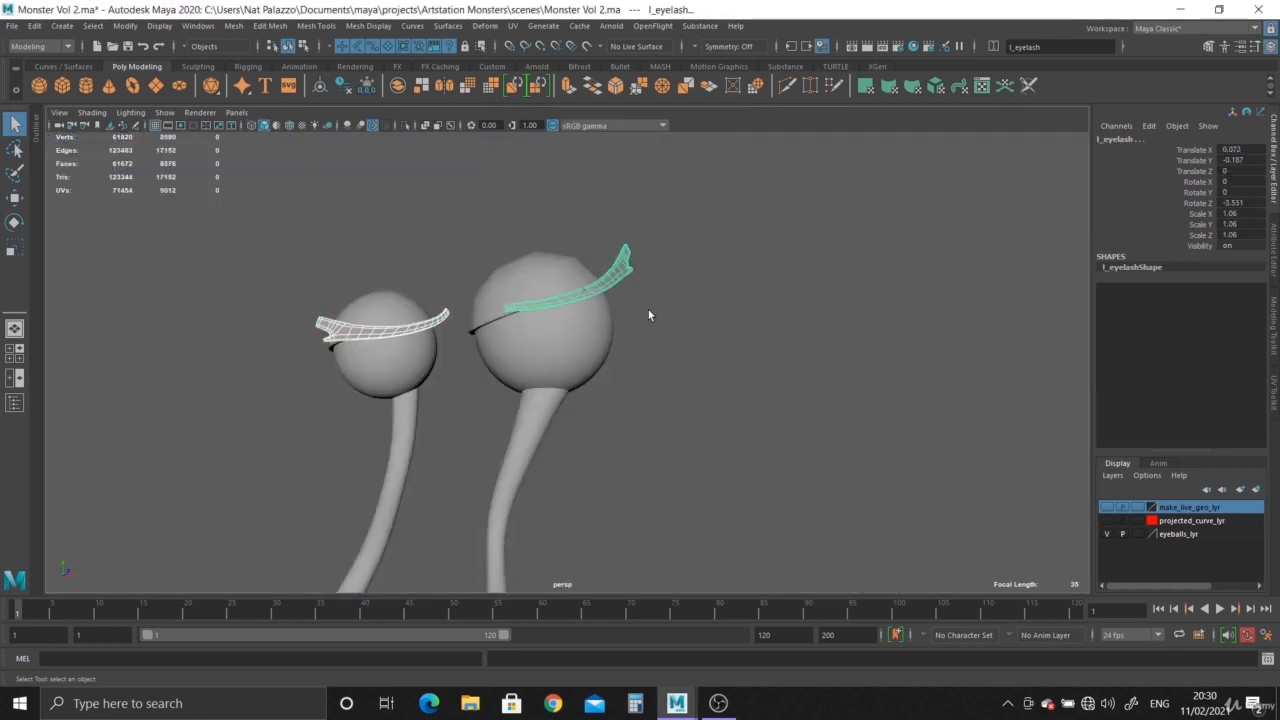
key(ctrl+h)
Select all of the monster's remaining meshes and Combine them into a single object.
alt+right_drag(706, 453, 496, 291)
drag(413, 219, 654, 494)
alt+drag(548, 412, 595, 374)
alt+middle_drag(591, 374, 589, 431)
click(230, 27)
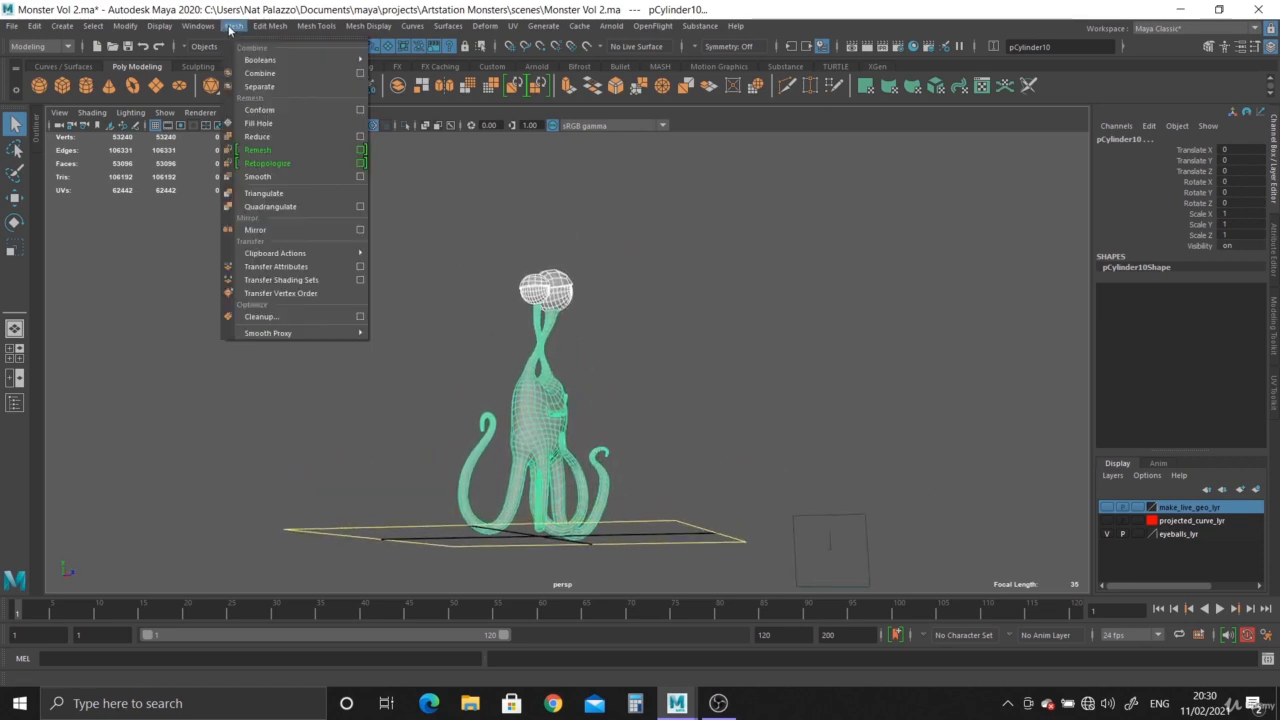
click(256, 74)
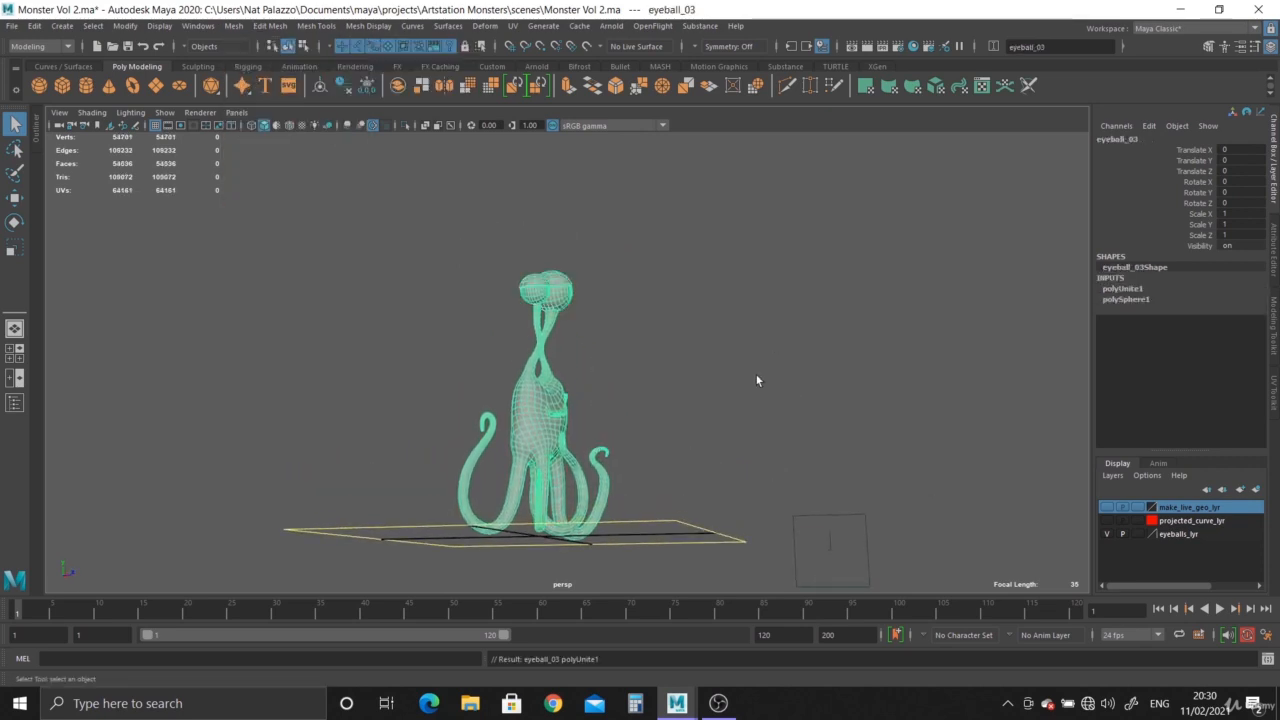
Center the pivot of the combined mesh.
alt+drag(756, 375, 614, 348)
alt+right_drag(614, 348, 679, 401)
alt+drag(679, 401, 670, 440)
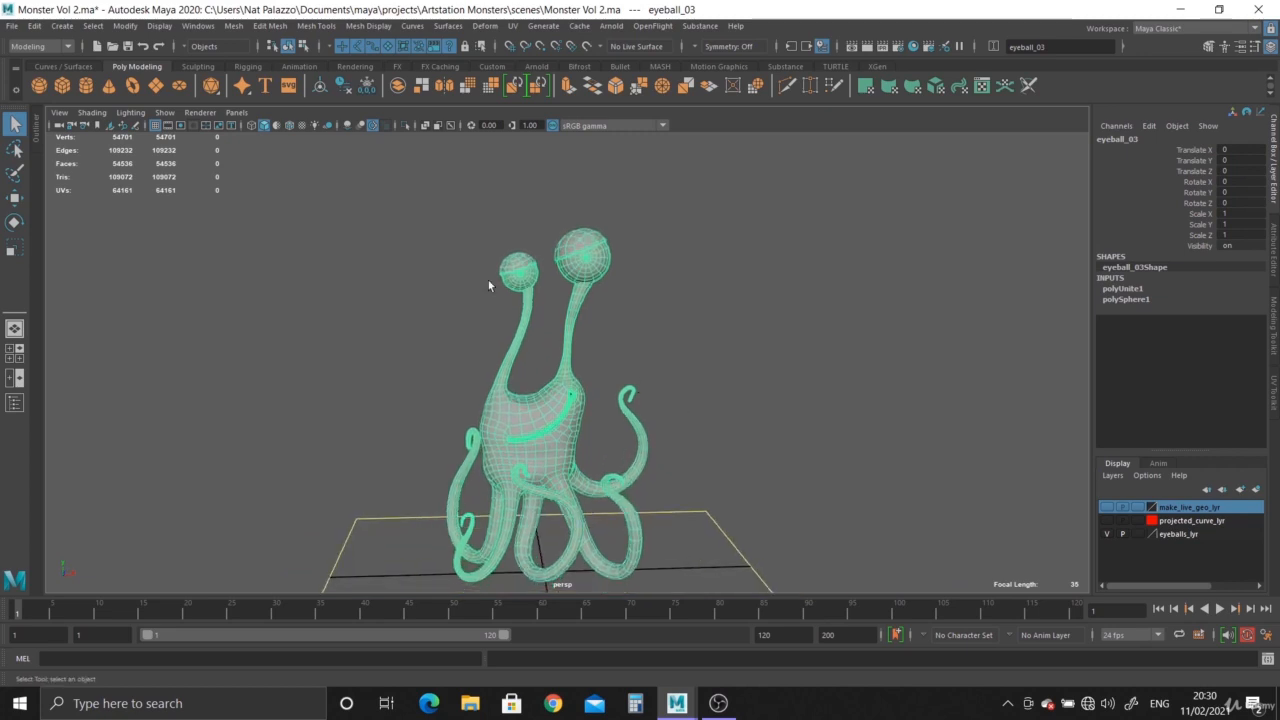
click(345, 88)
Open the UV Editor and the UV Toolkit for the combined mesh.
alt+middle_drag(674, 357, 451, 306)
click(511, 27)
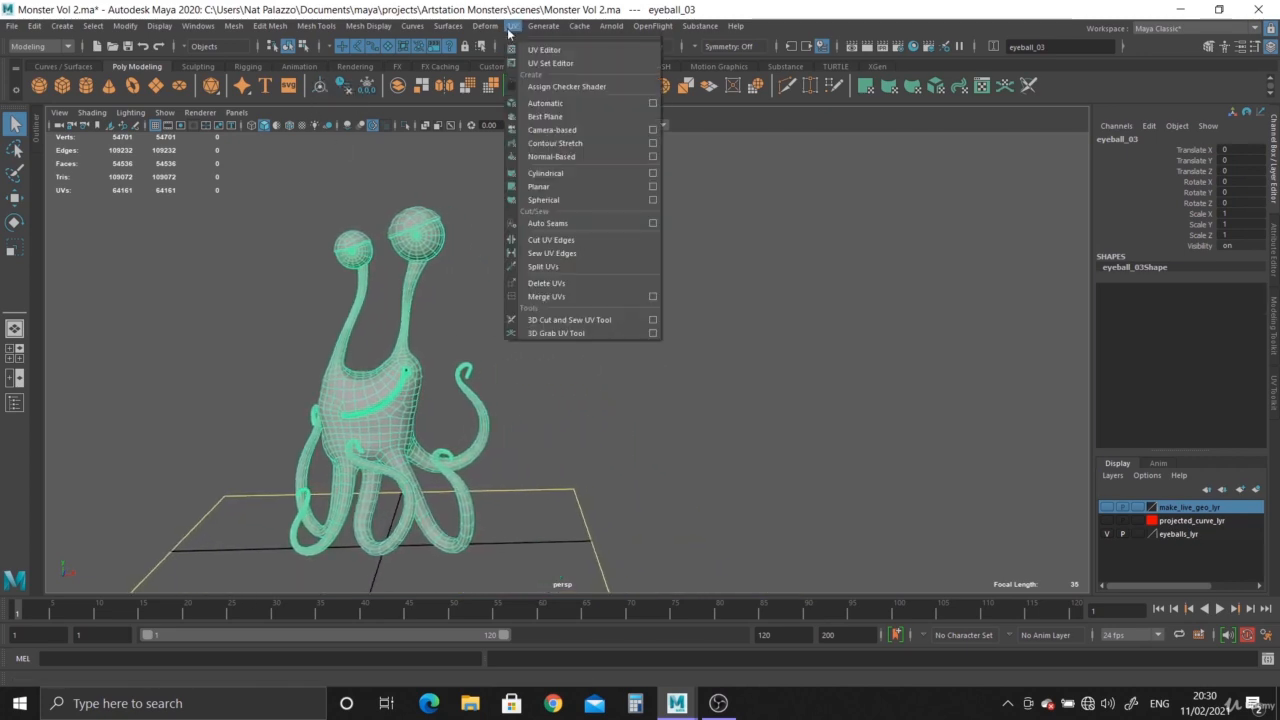
click(528, 50)
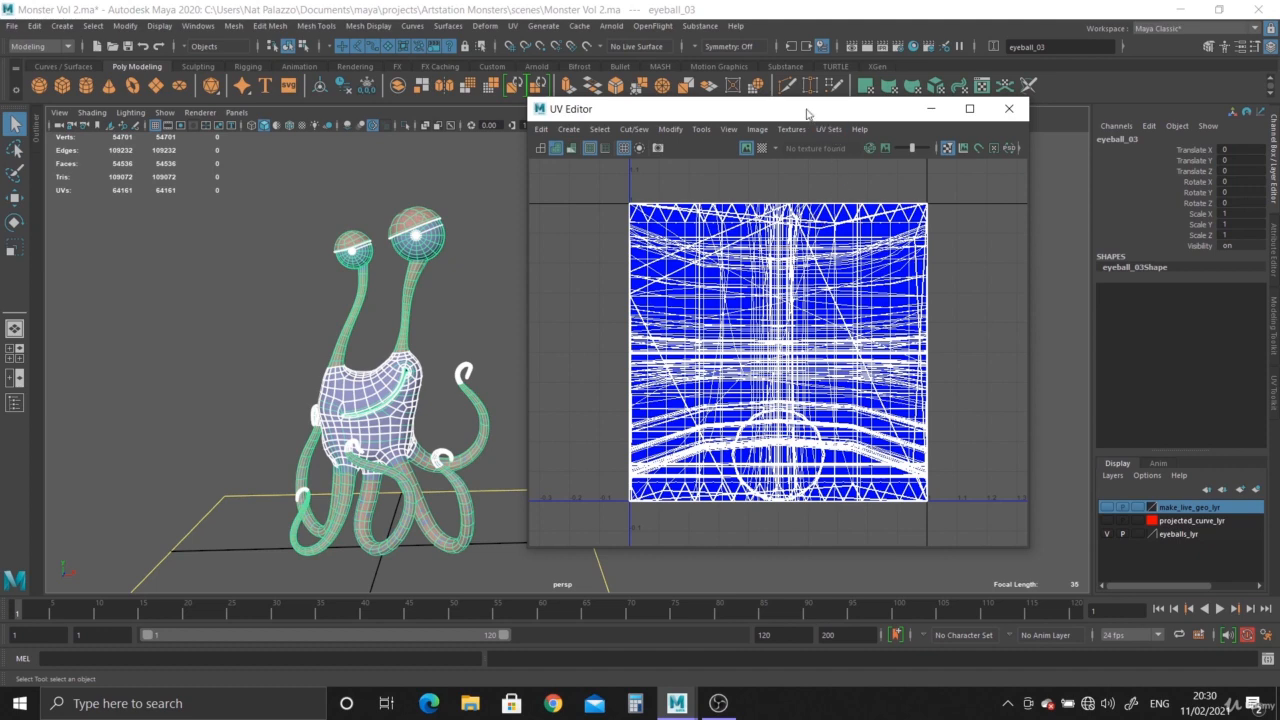
drag(807, 113, 694, 148)
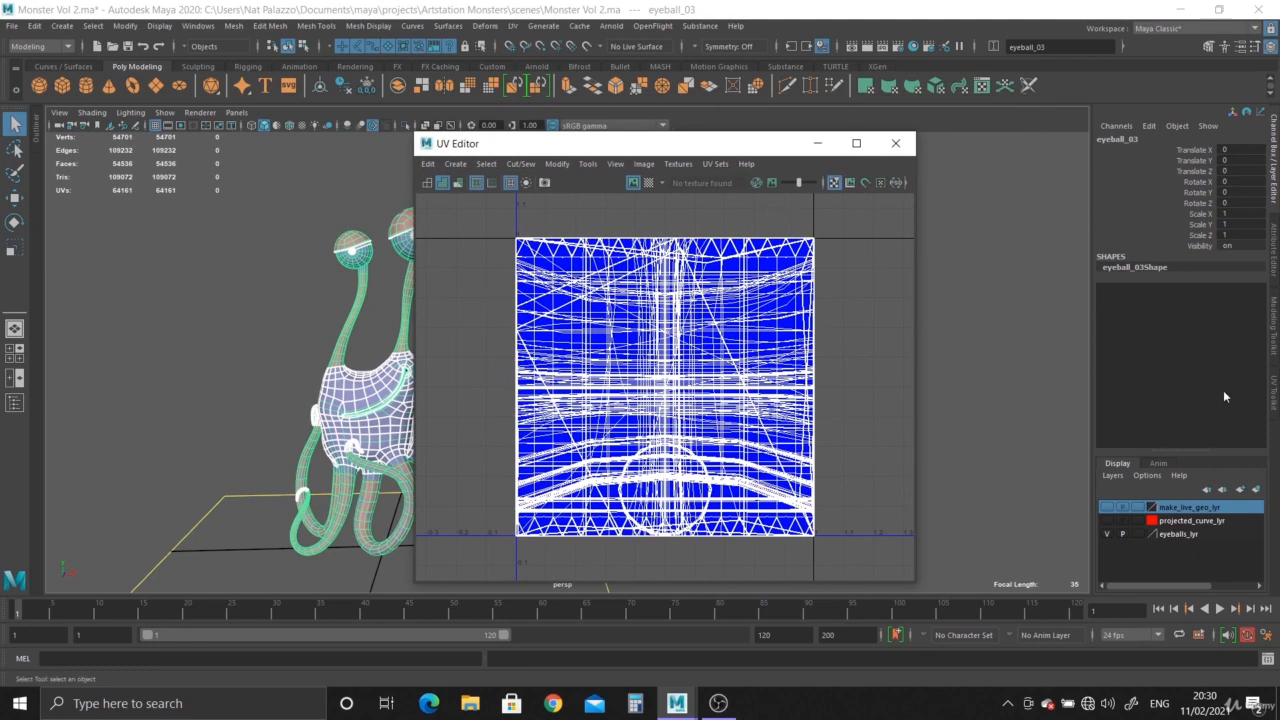
click(1275, 385)
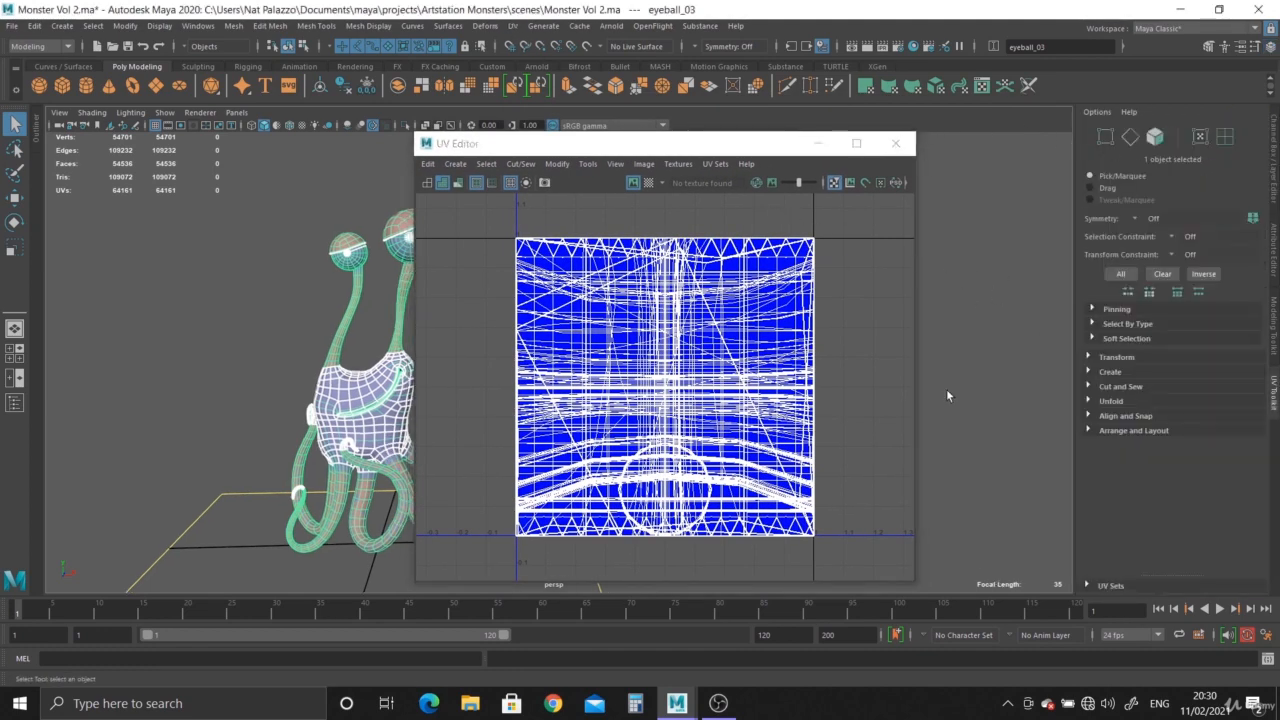
drag(725, 144, 811, 149)
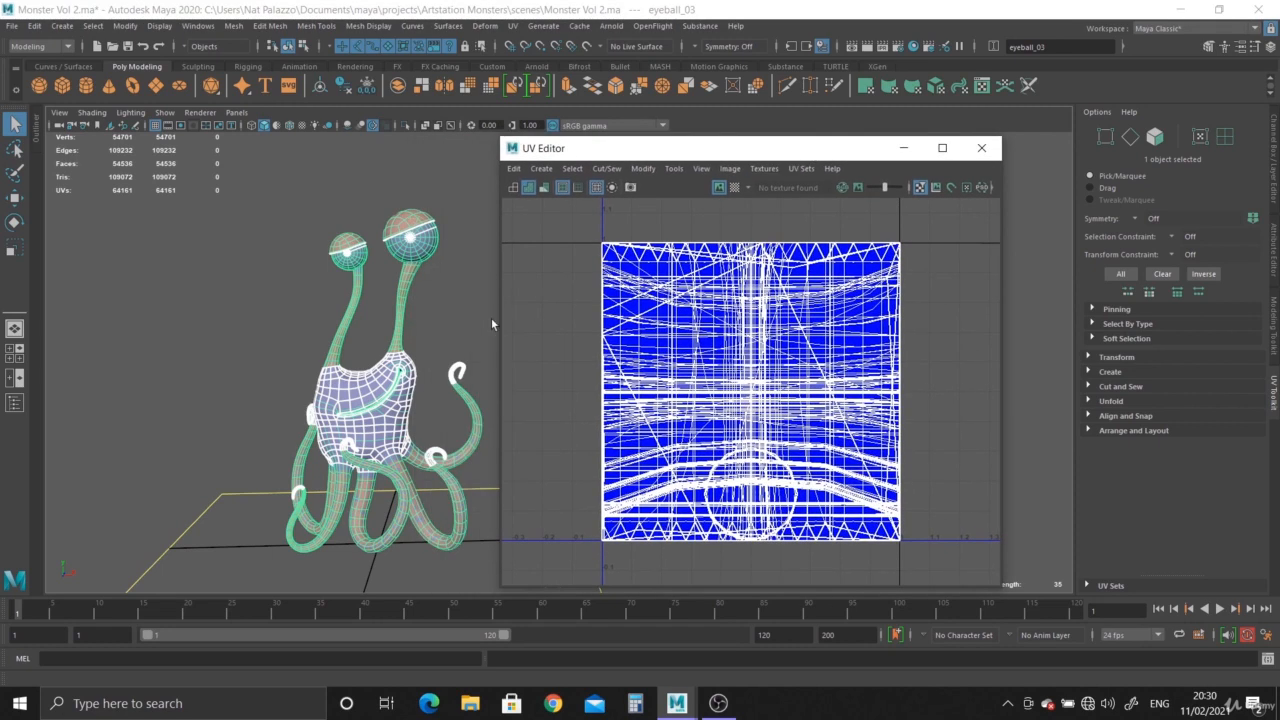
Create a camera-based UV projection for the combined mesh.
alt+middle_drag(455, 316, 424, 300)
click(543, 169)
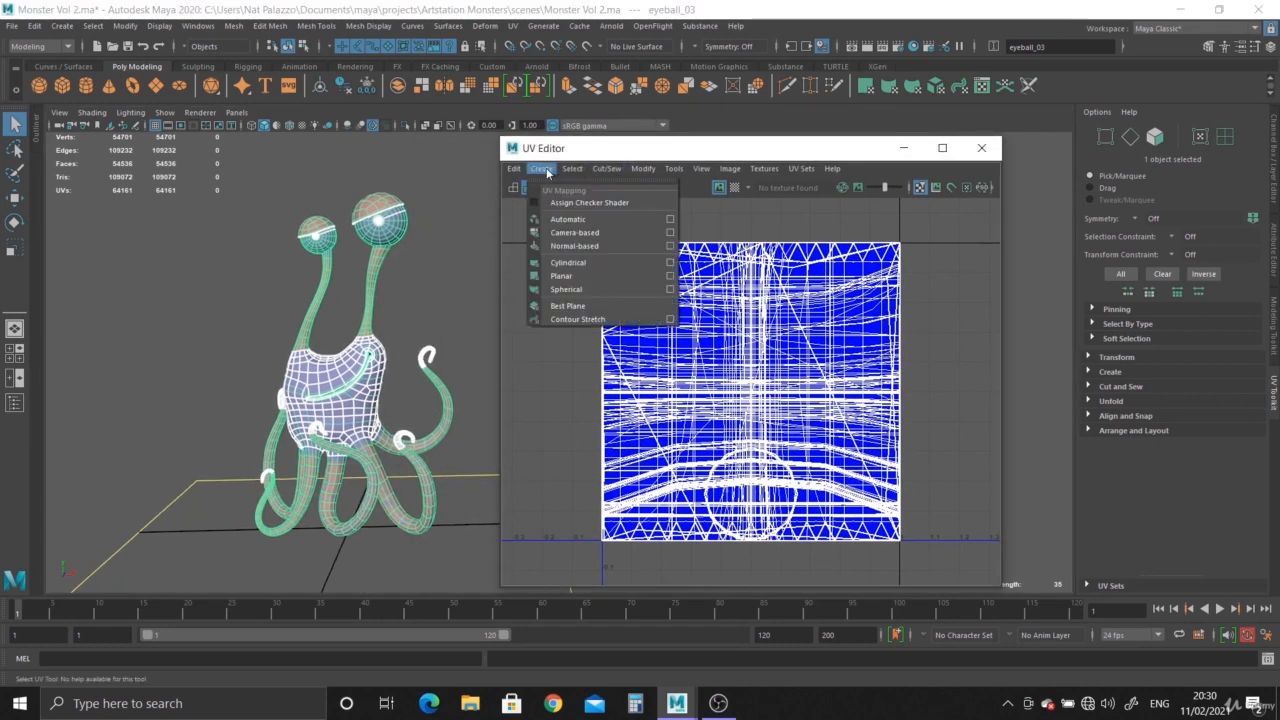
click(575, 232)
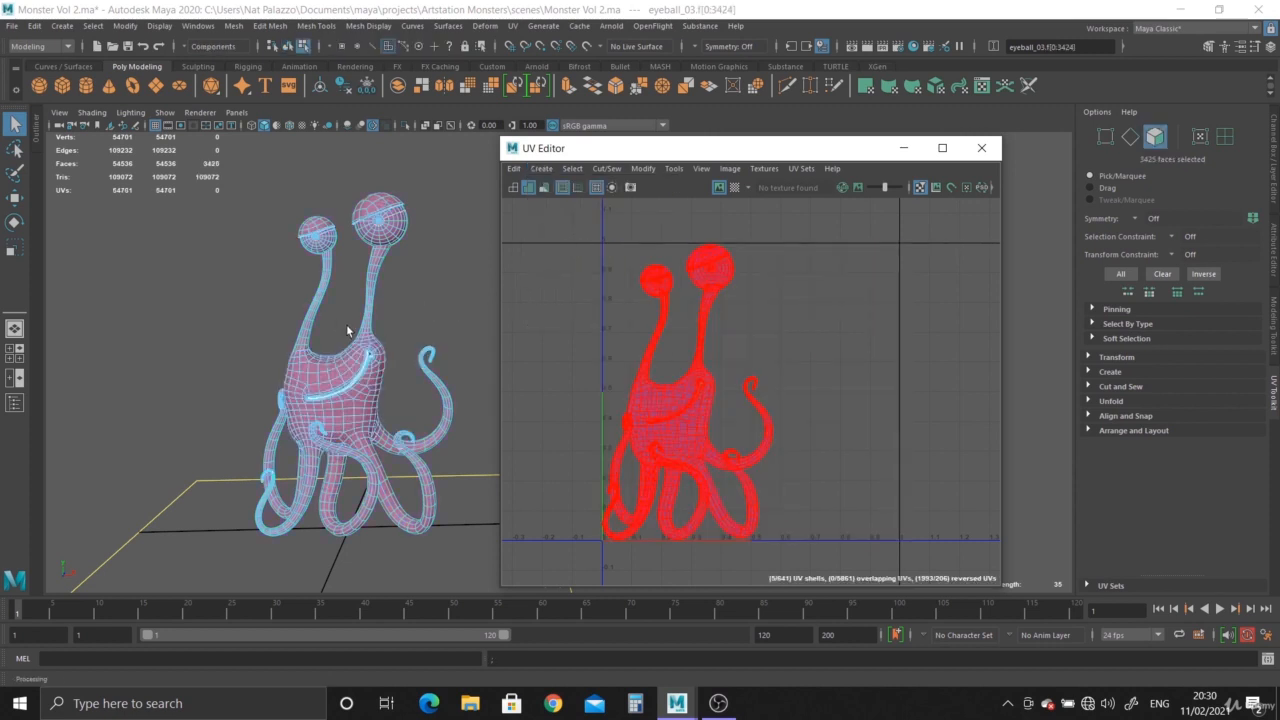
Separate the combined mesh back into its individual pieces.
alt+right_drag(334, 320, 362, 382)
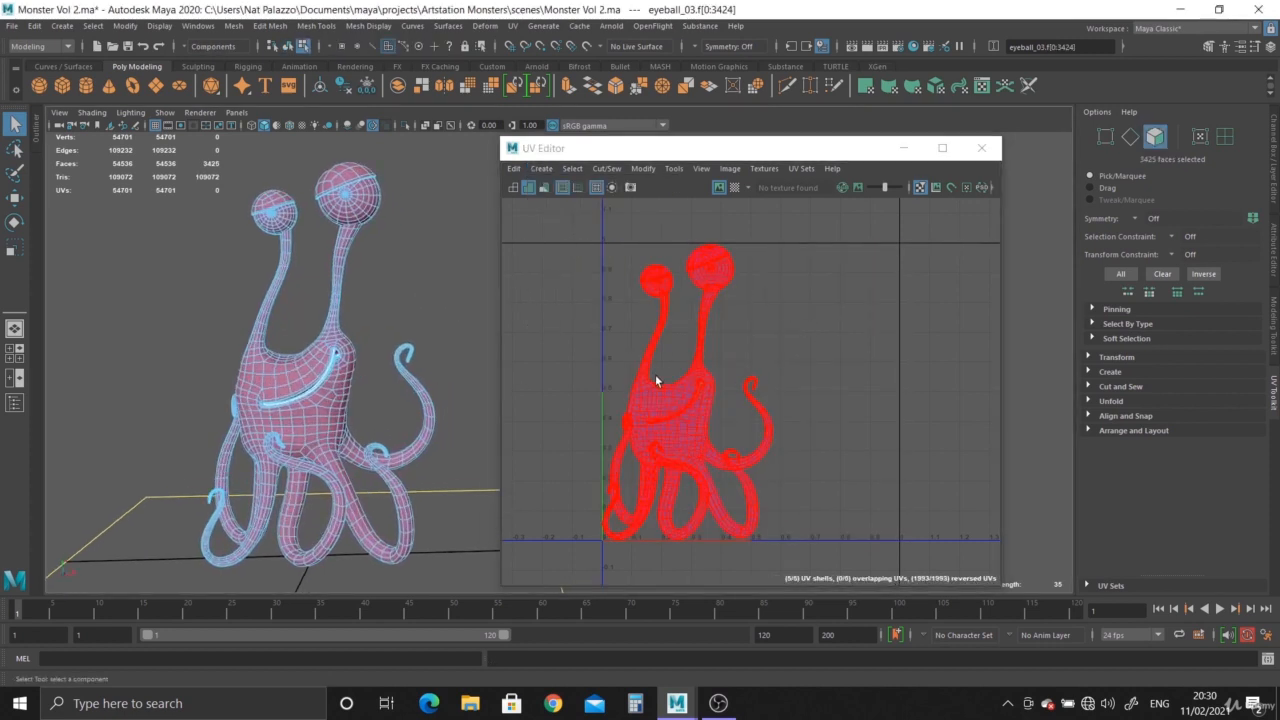
drag(697, 155, 757, 155)
alt+middle_drag(318, 328, 462, 330)
scroll(466, 405, up, 5)
alt+right_drag(463, 329, 348, 328)
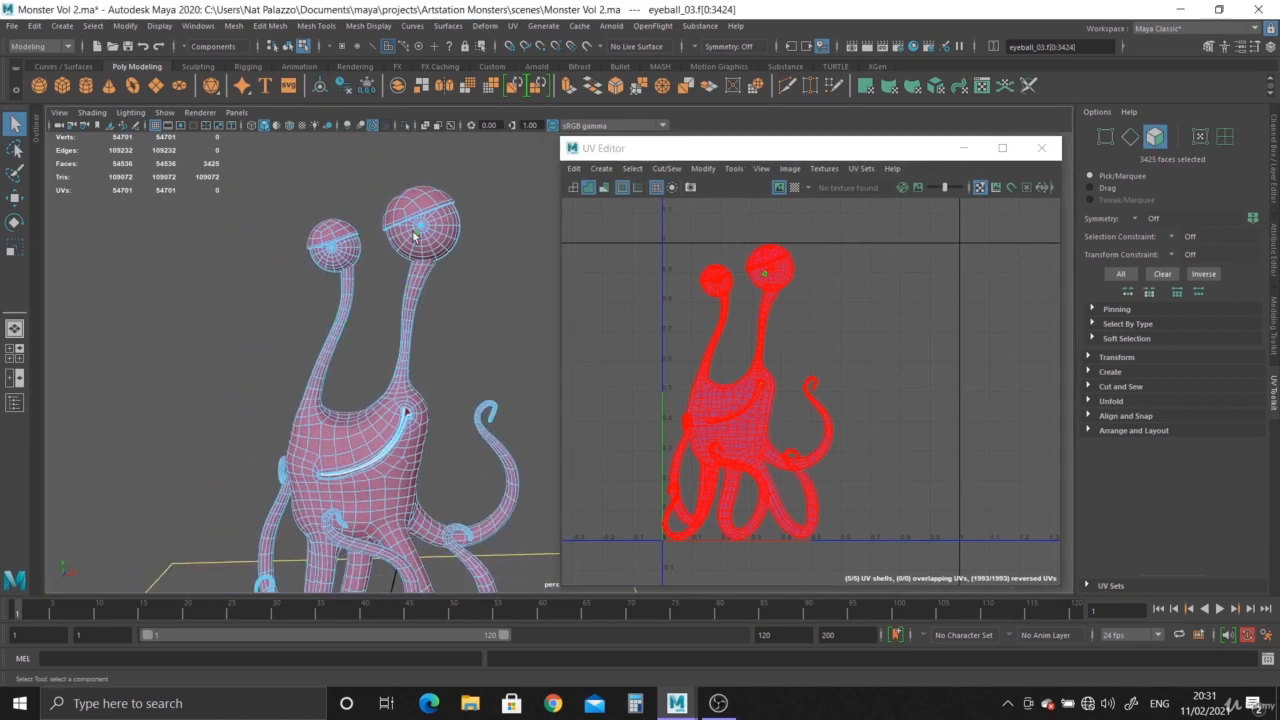
right_drag(415, 236, 421, 224)
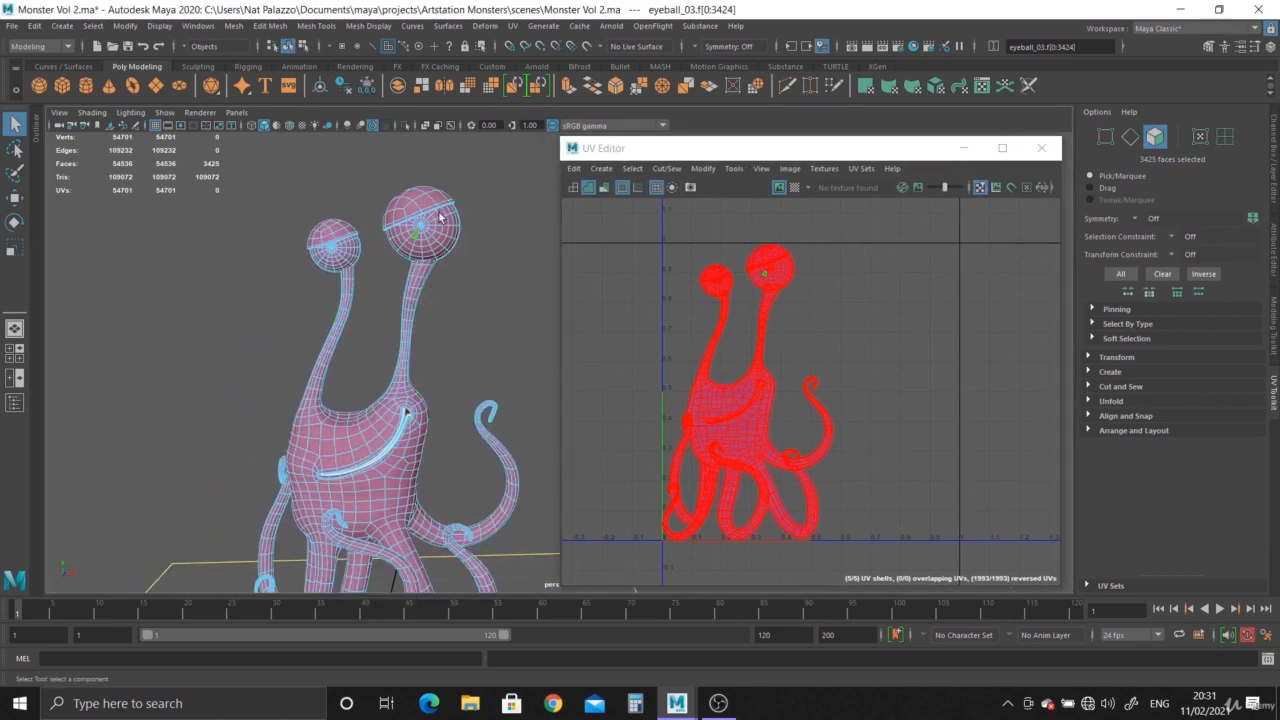
click(236, 27)
click(259, 86)
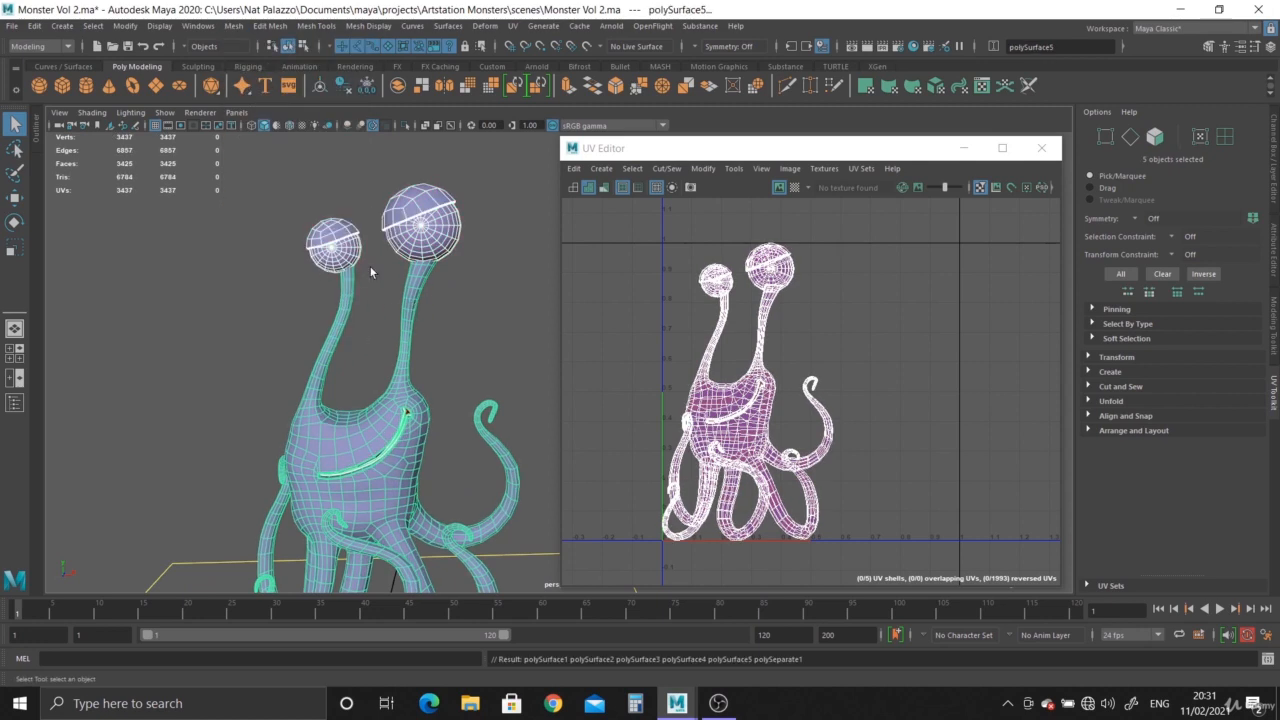
Ungroup the separated pieces from the eyeball_03 group in the Outliner.
click(14, 402)
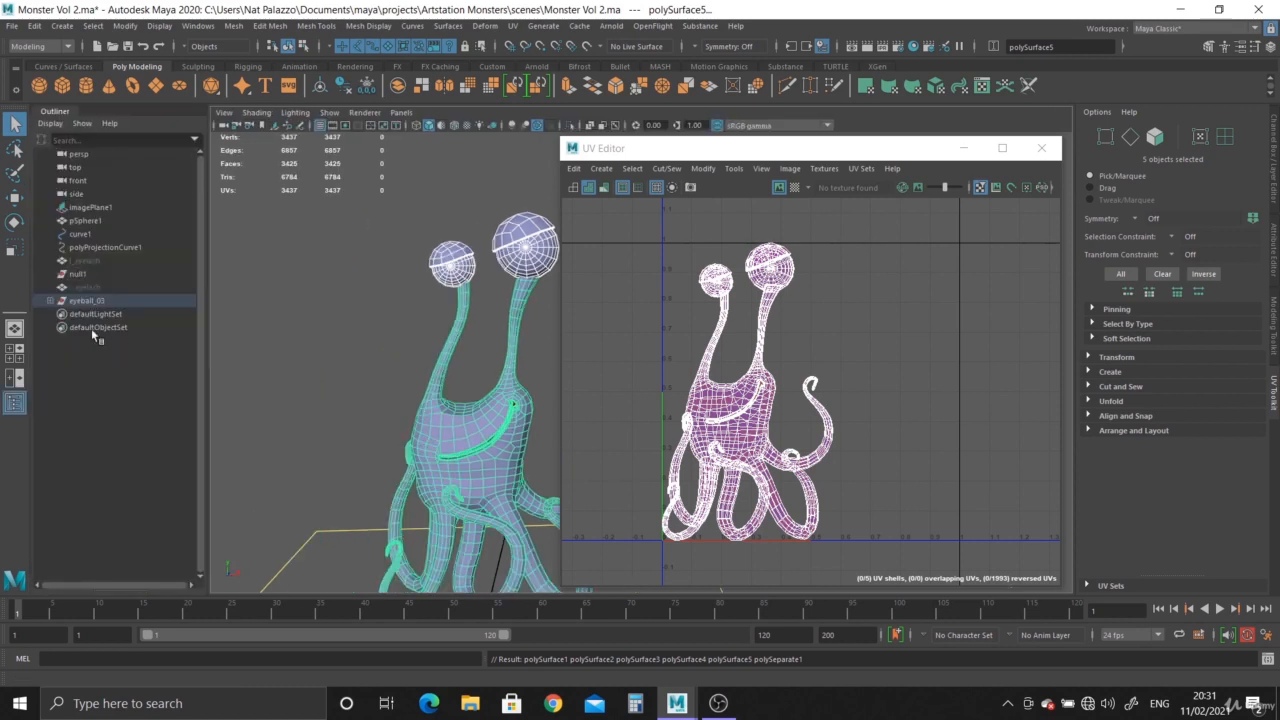
click(68, 302)
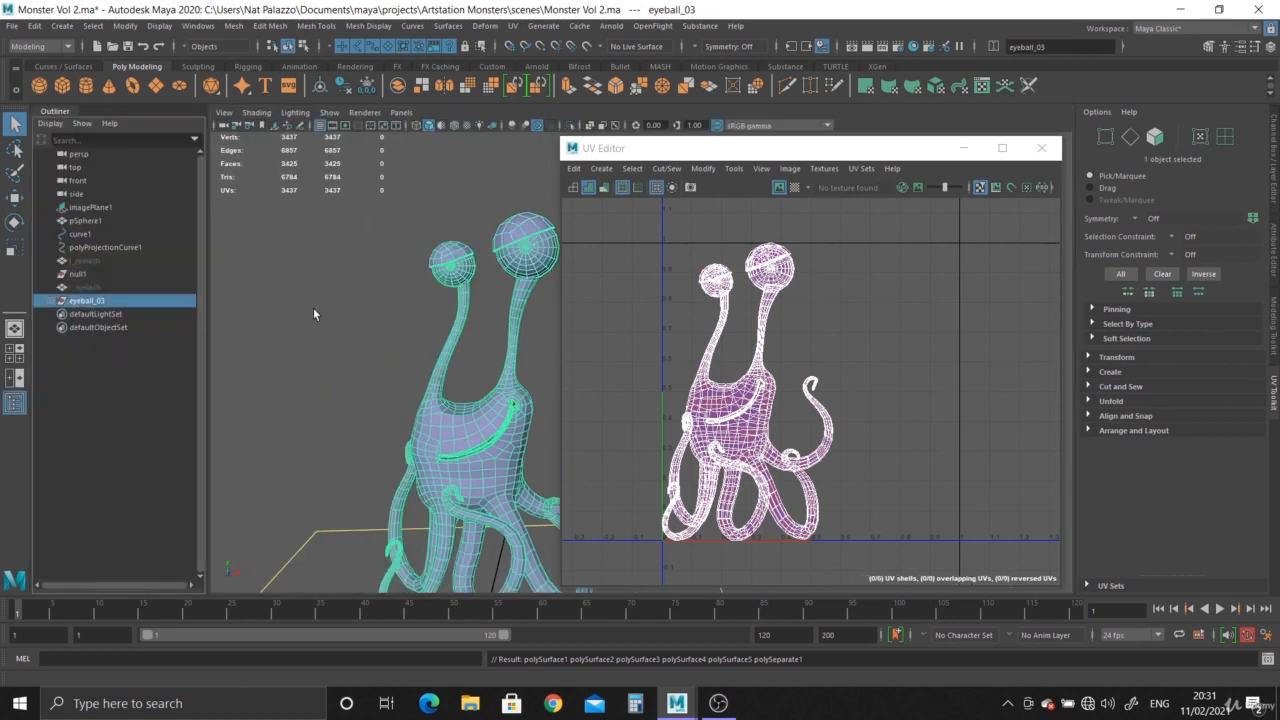
click(35, 26)
click(142, 297)
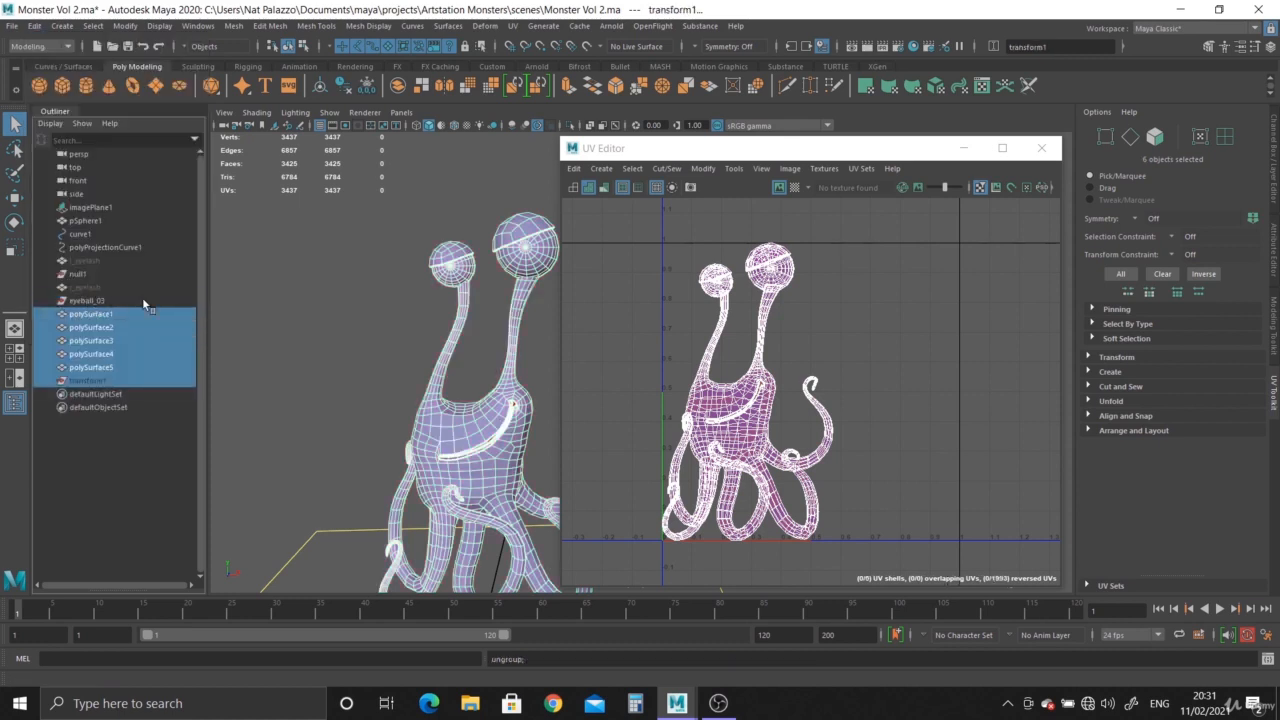
click(55, 113)
Select the upper eyelid of the larger eye and isolate it in the viewport.
click(246, 238)
click(420, 226)
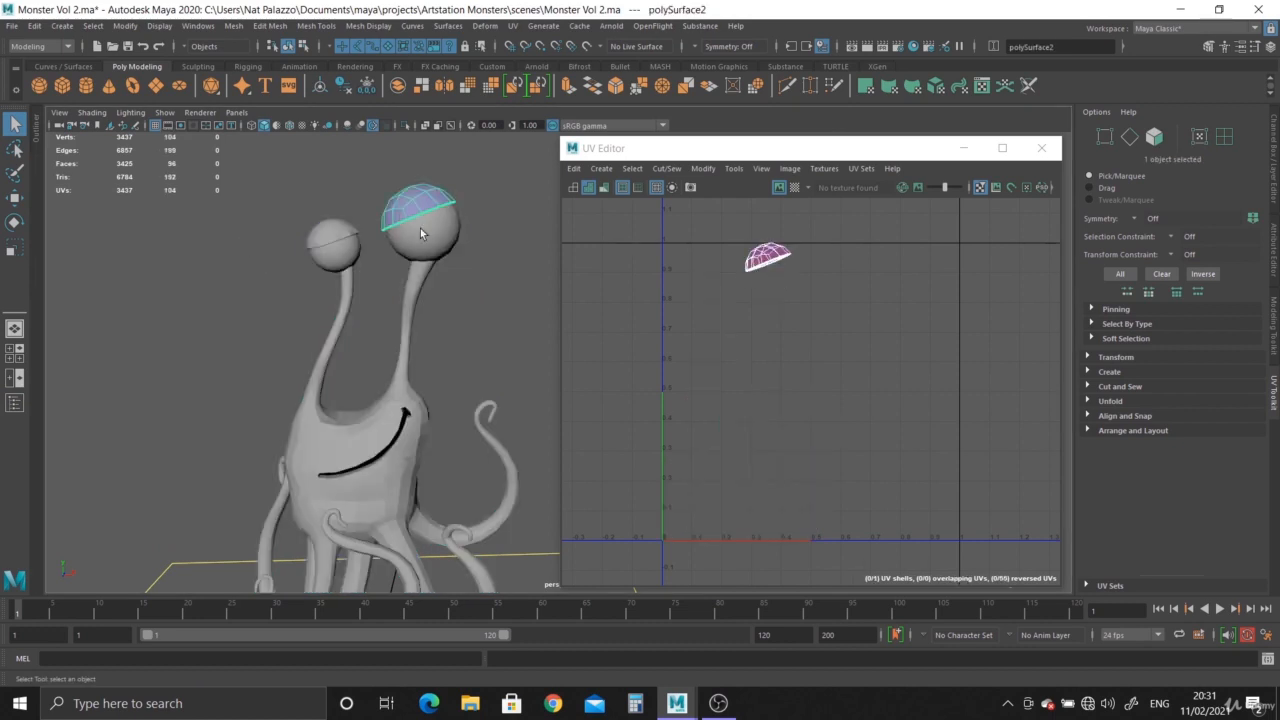
alt+middle_drag(427, 253, 426, 307)
scroll(458, 311, up, 2)
alt+middle_drag(386, 265, 383, 348)
scroll(360, 209, up, 4)
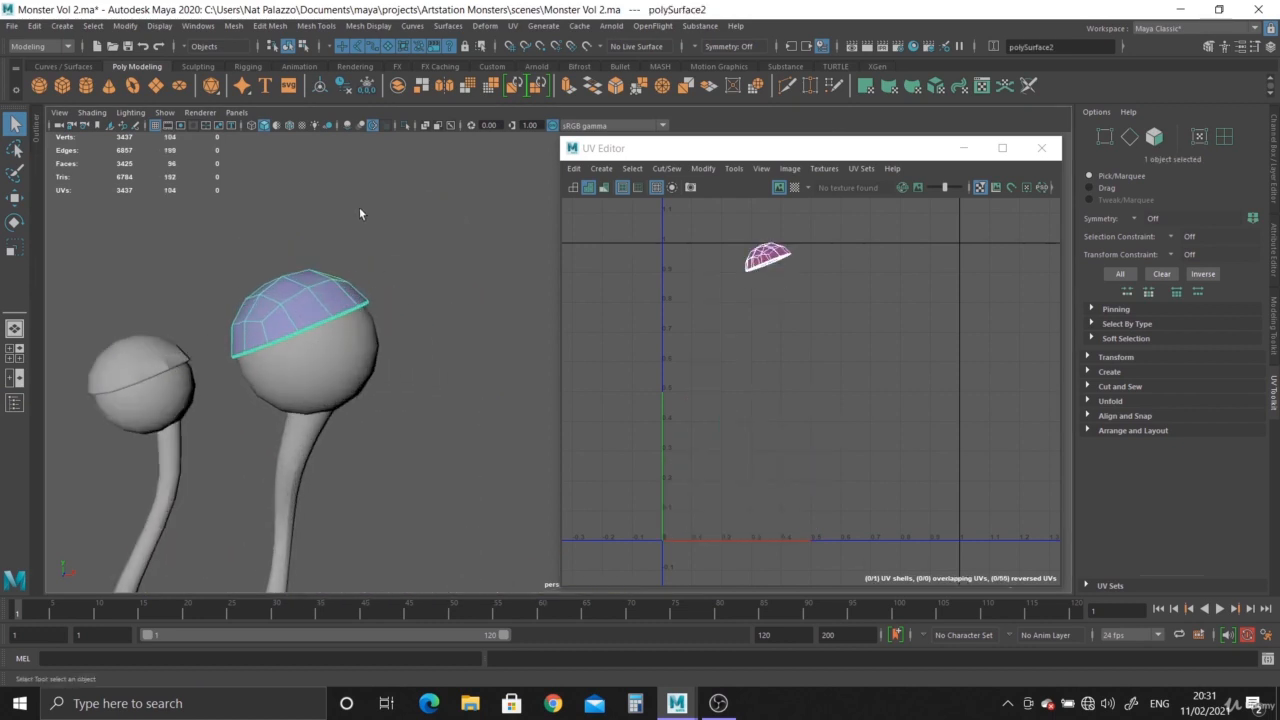
click(405, 126)
scroll(425, 287, up, 6)
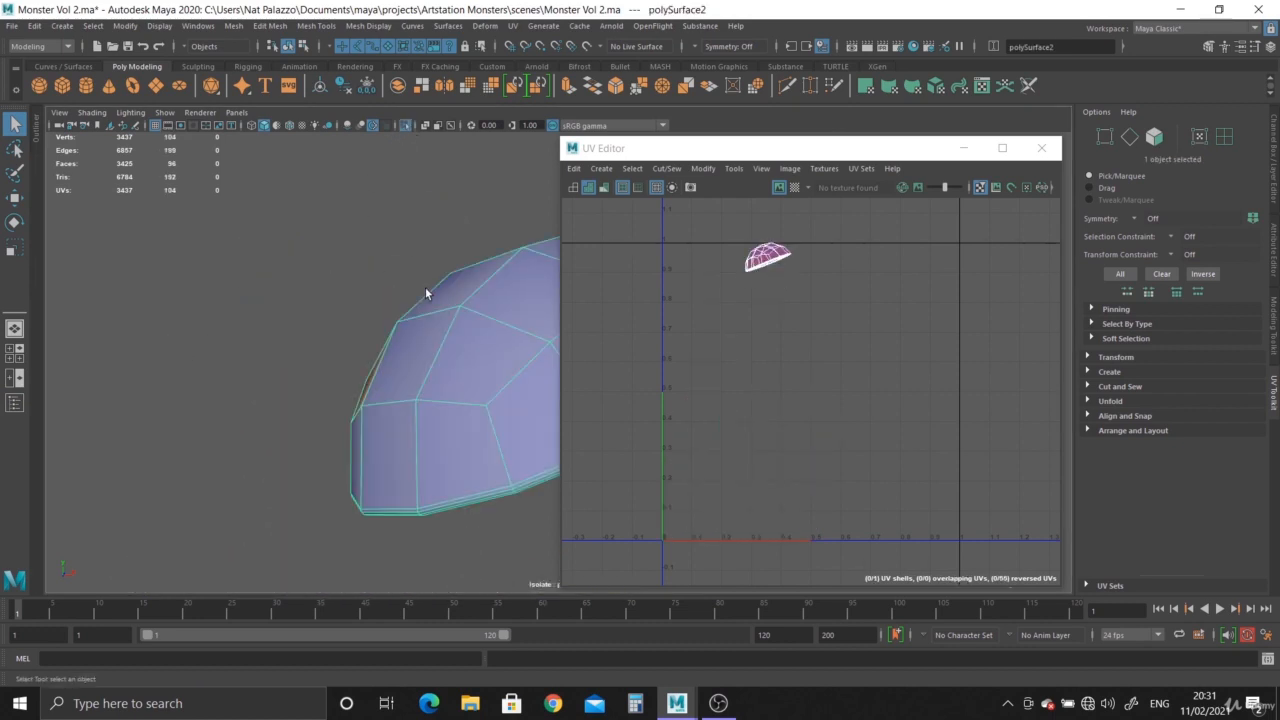
Select the edge loop around the eyelid's inner rim and cut the UVs along it.
mouse_move(337, 309)
alt+mouse_down()
mouse_move(346, 203)
mouse_move(329, 286)
alt+mouse_up()
alt+right_drag(329, 286, 362, 323)
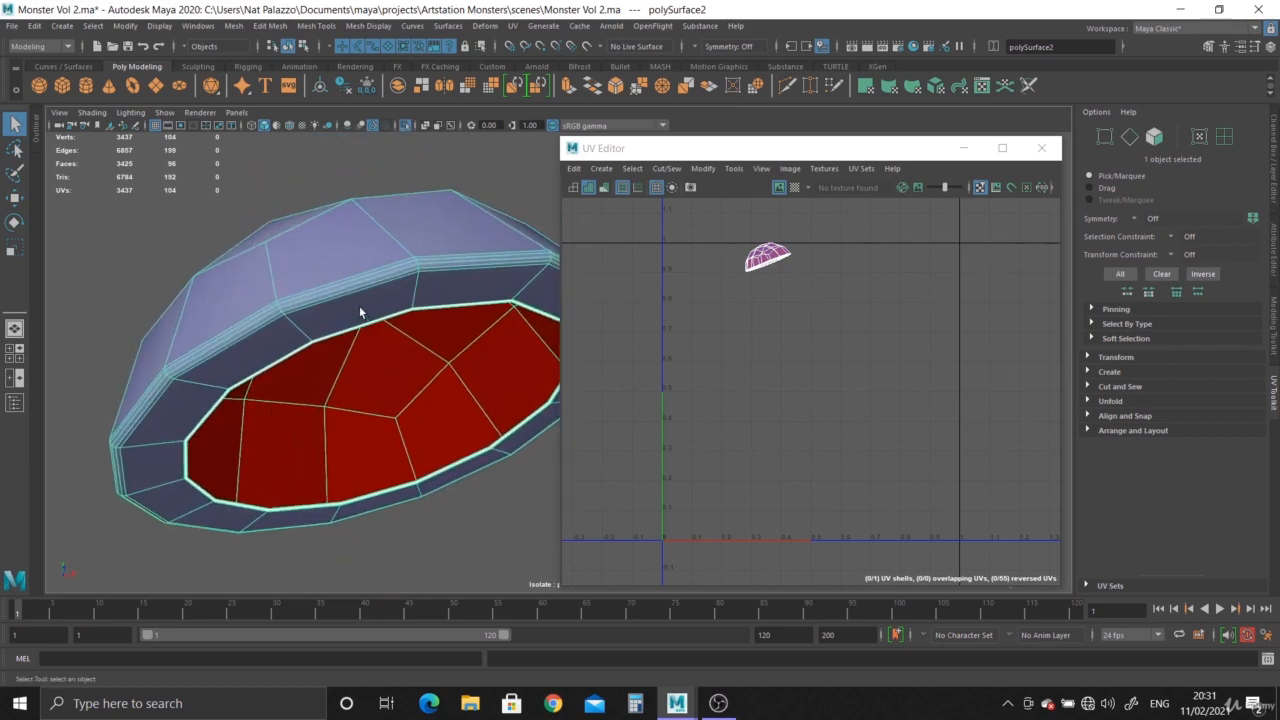
alt+drag(359, 305, 342, 232)
alt+right_drag(342, 232, 466, 437)
alt+drag(466, 437, 374, 366)
alt+right_drag(374, 366, 367, 280)
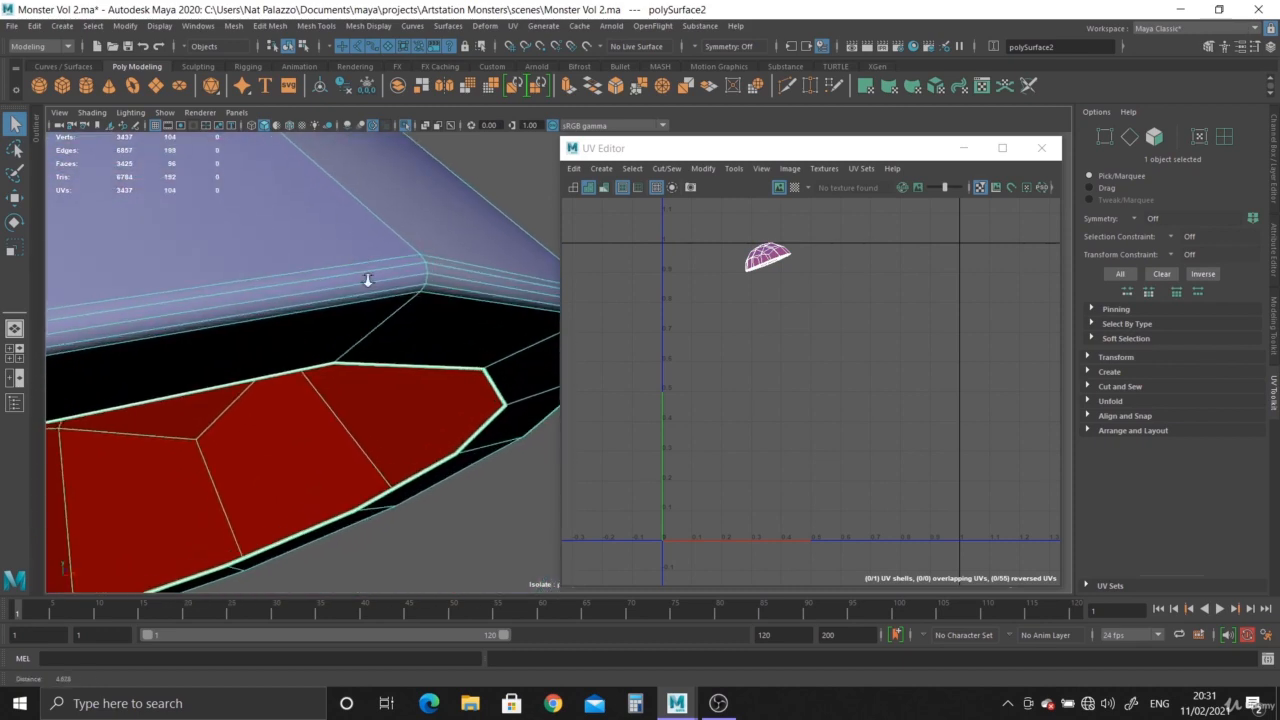
alt+drag(367, 280, 397, 274)
right_drag(419, 255, 409, 220)
double_click(439, 227)
alt+drag(439, 227, 354, 350)
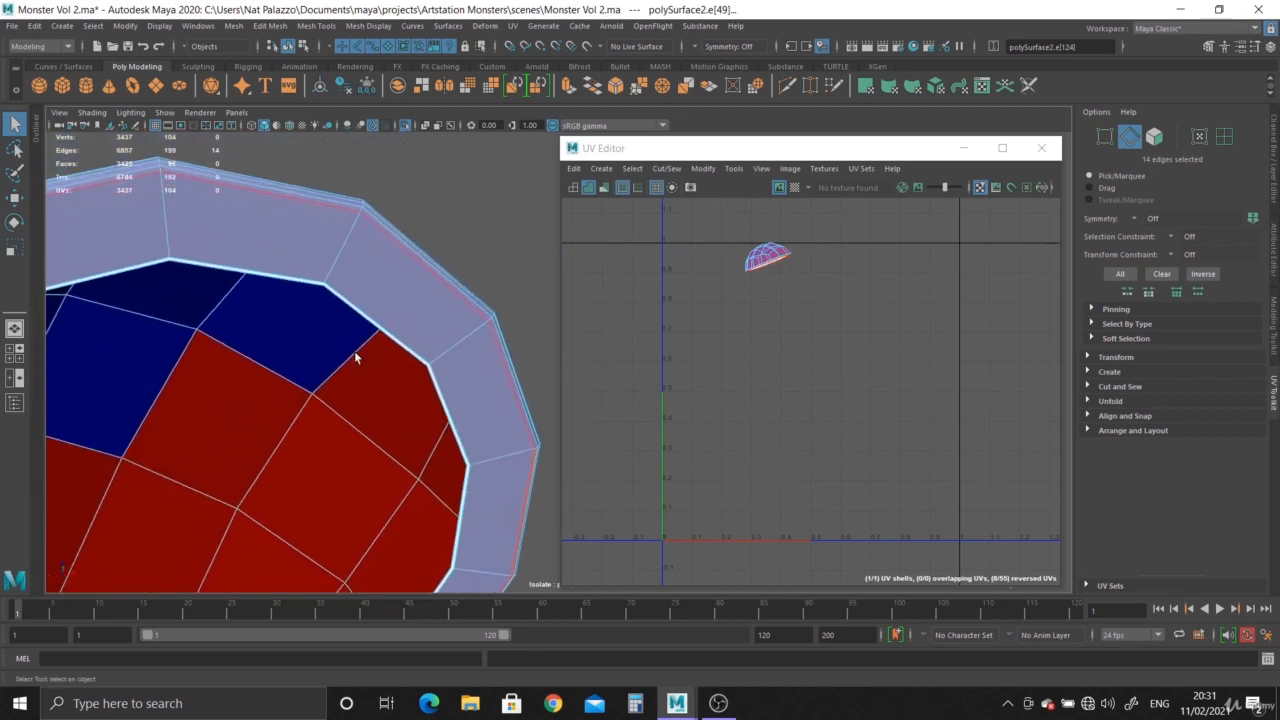
click(1121, 387)
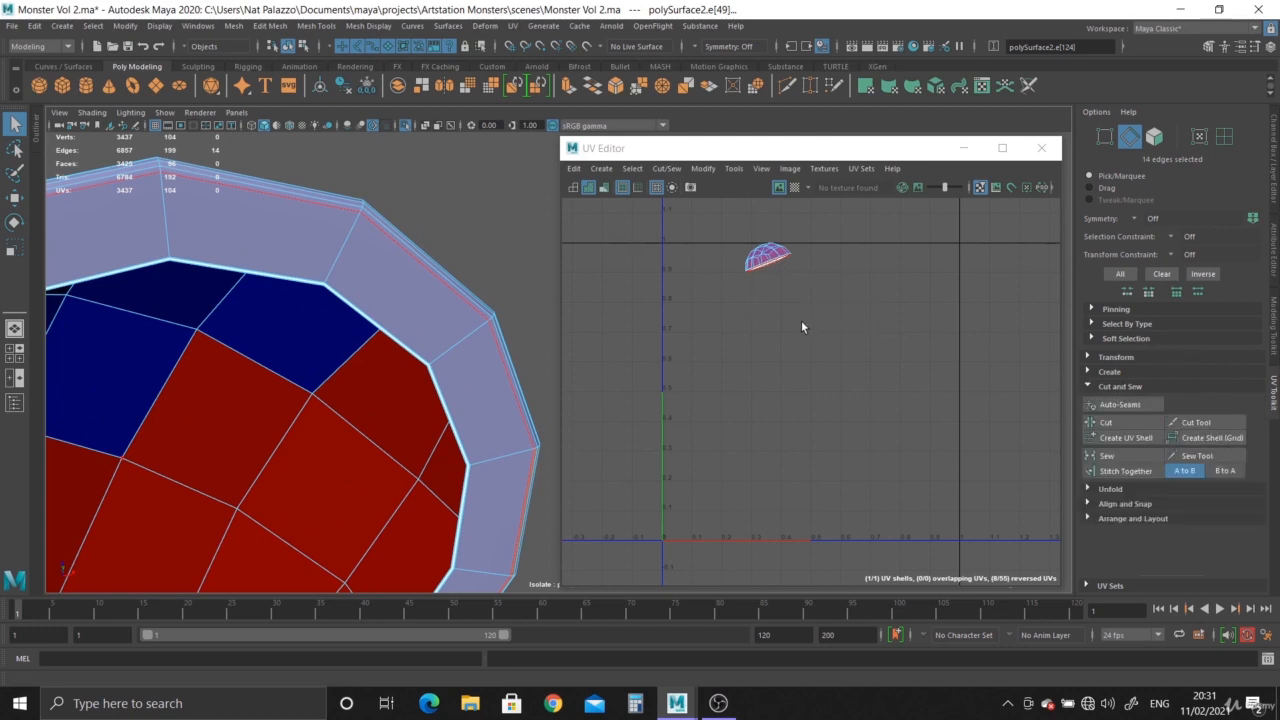
shift+right_drag(795, 295, 746, 318)
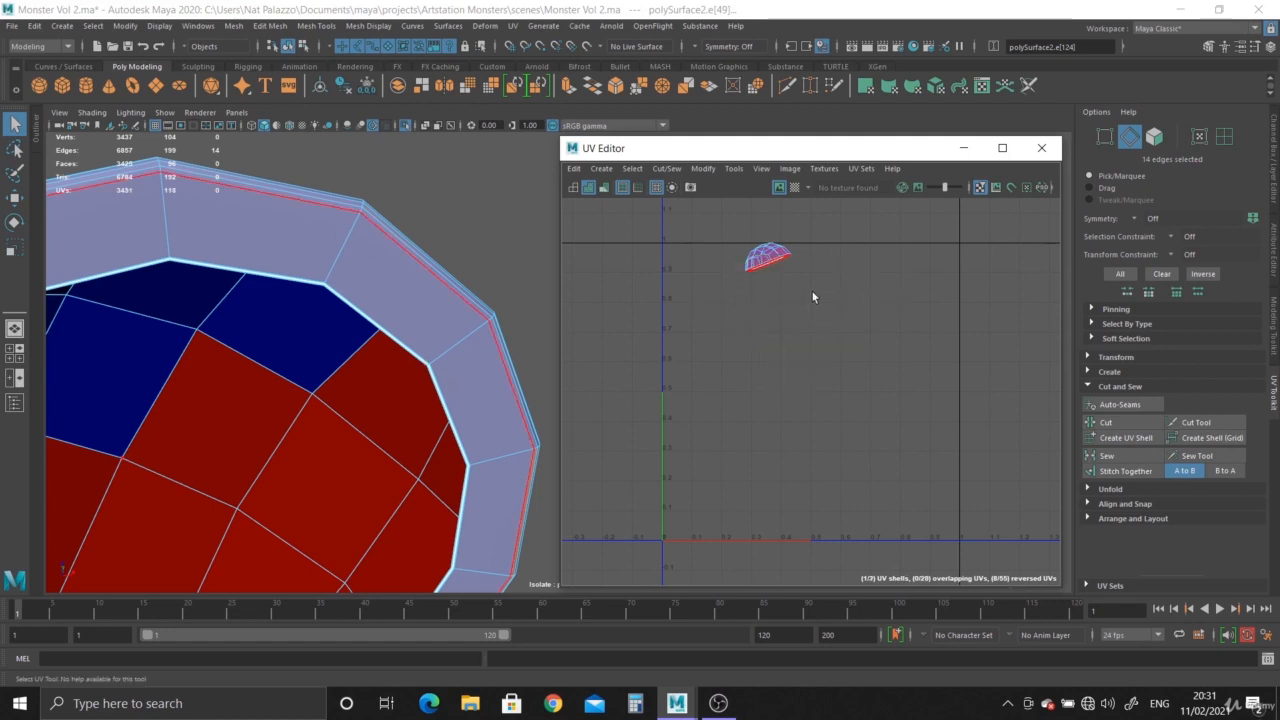
Move the eyelid's cap UV shell away from the inner rim shell.
alt+middle_drag(812, 291, 818, 362)
scroll(796, 346, up, 3)
right_drag(771, 329, 705, 313)
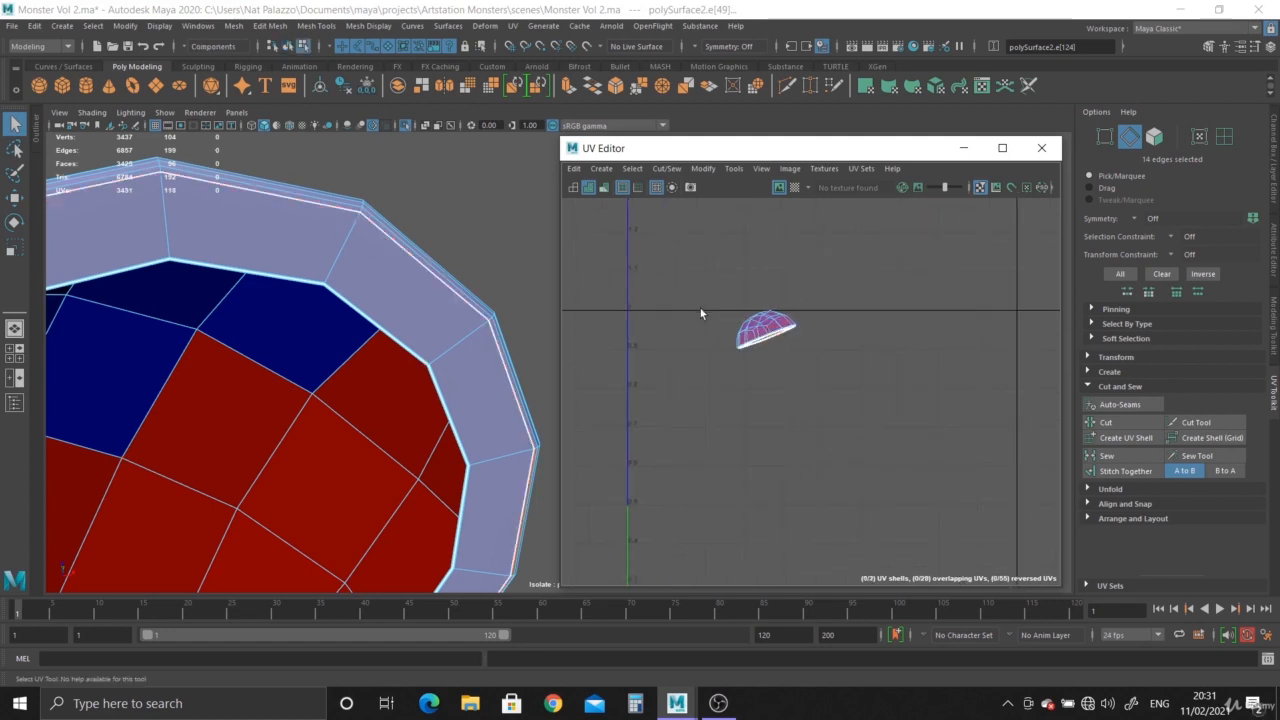
click(772, 330)
key(w)
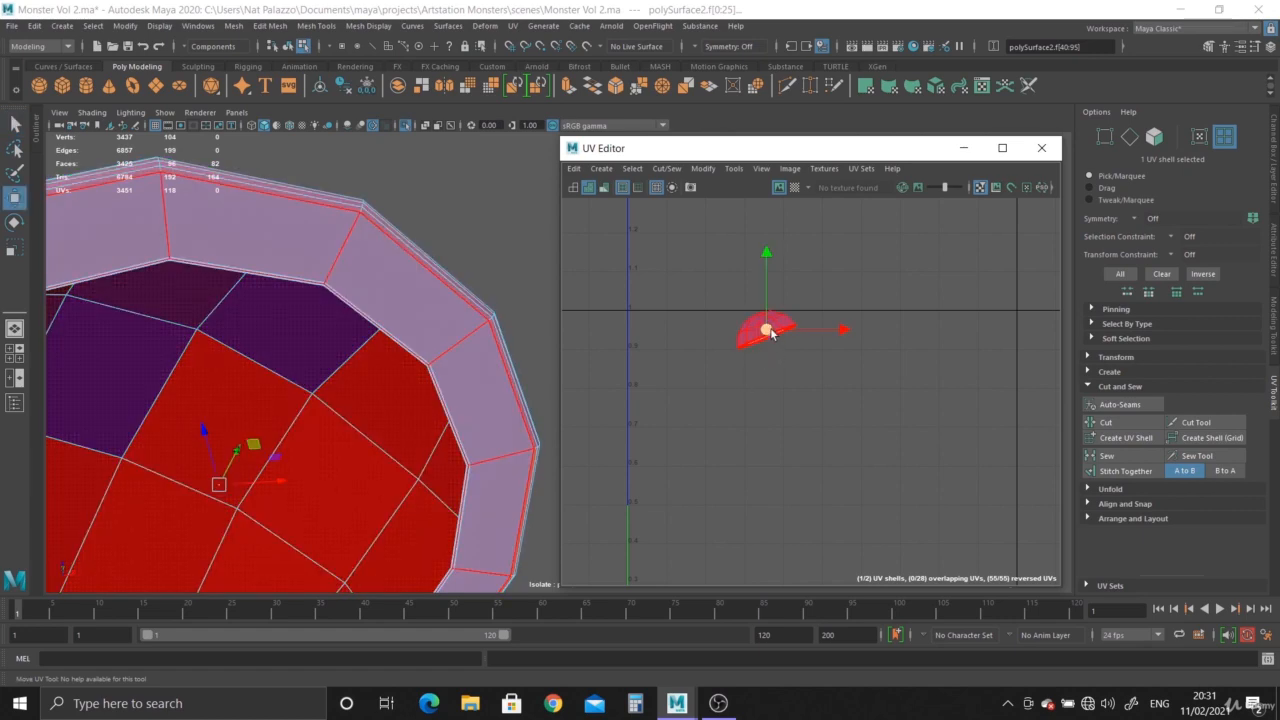
drag(768, 330, 725, 306)
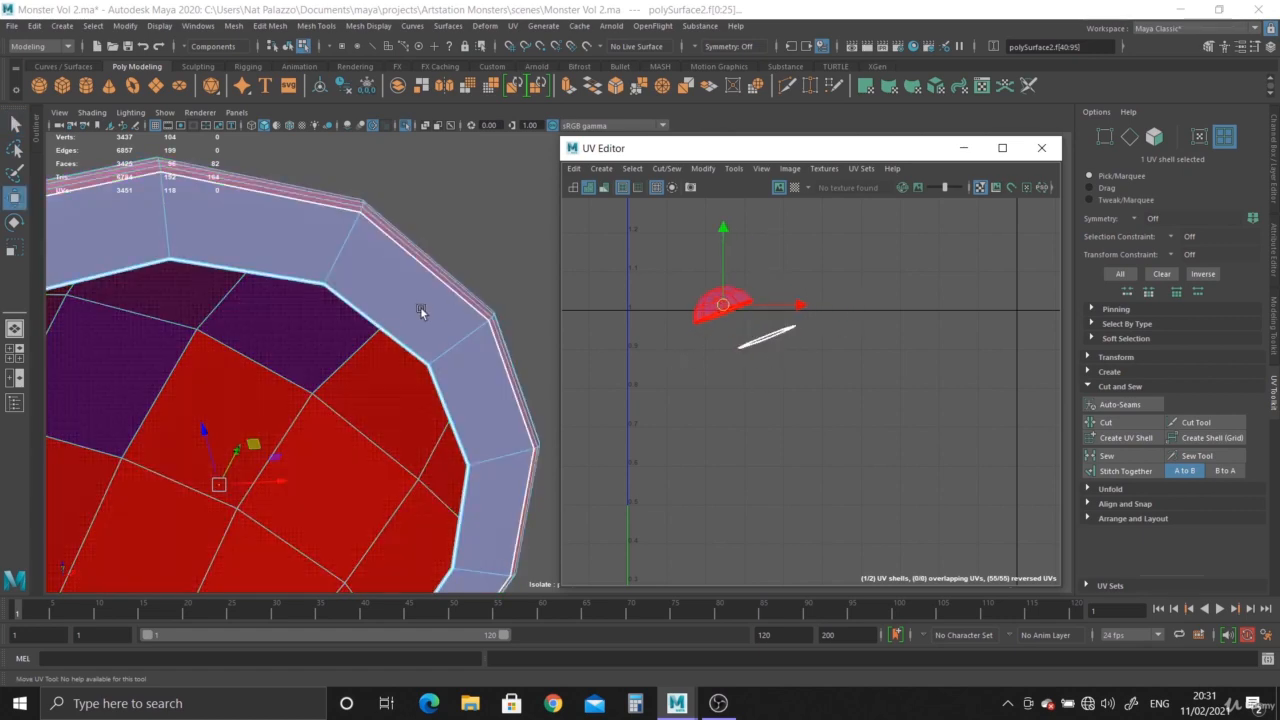
Select the inner rim UV shell, reposition it and unfold it.
alt+right_drag(770, 341, 815, 399)
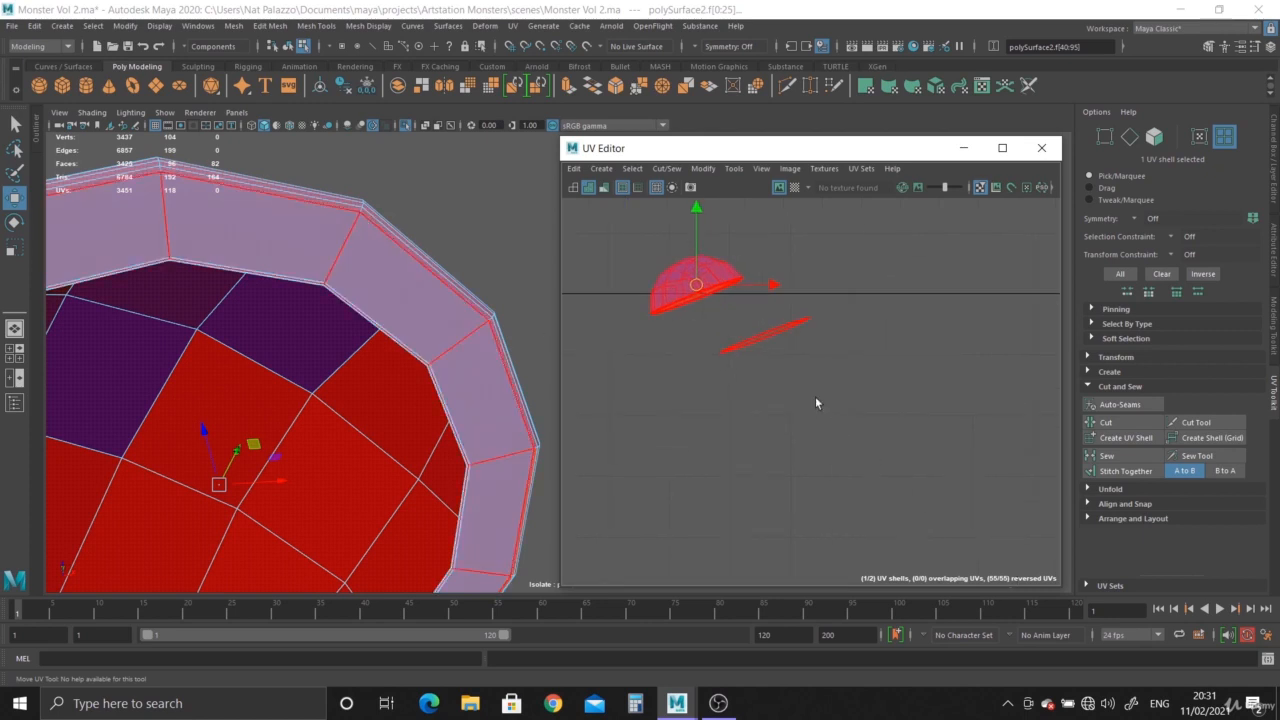
alt+middle_drag(741, 310, 725, 352)
right_drag(754, 389, 687, 361)
click(751, 382)
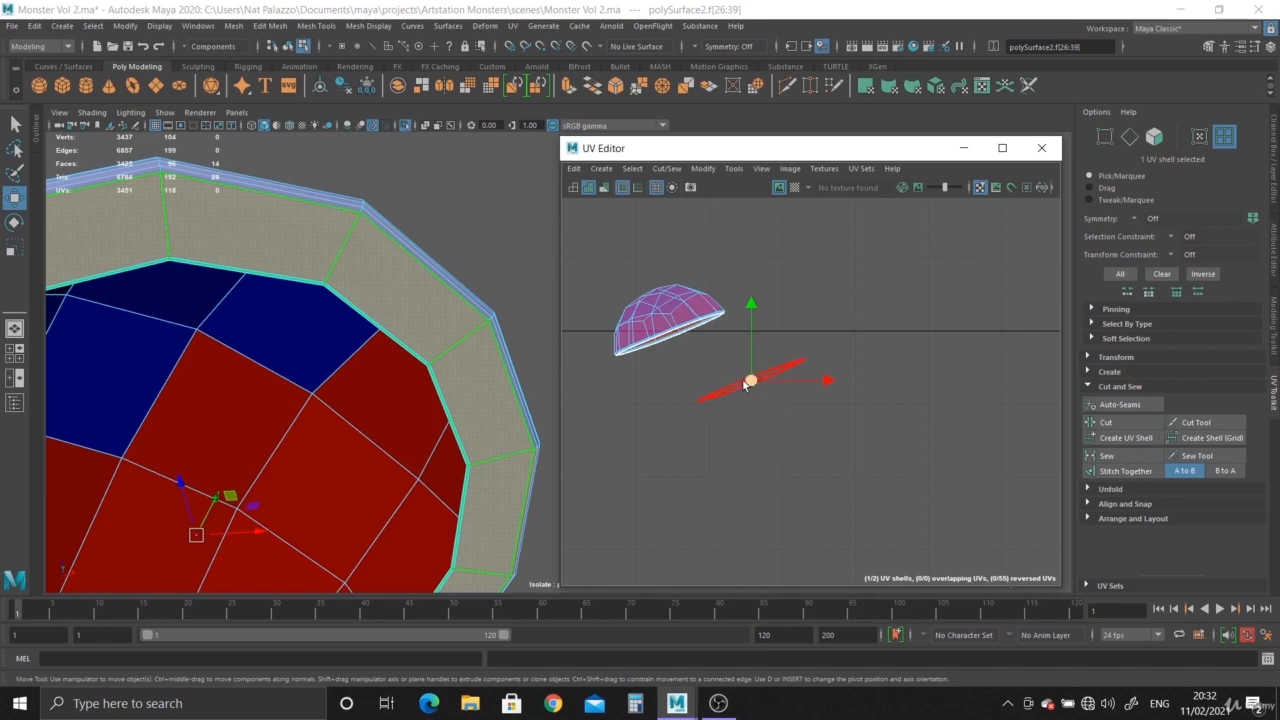
shift+right_drag(742, 382, 600, 388)
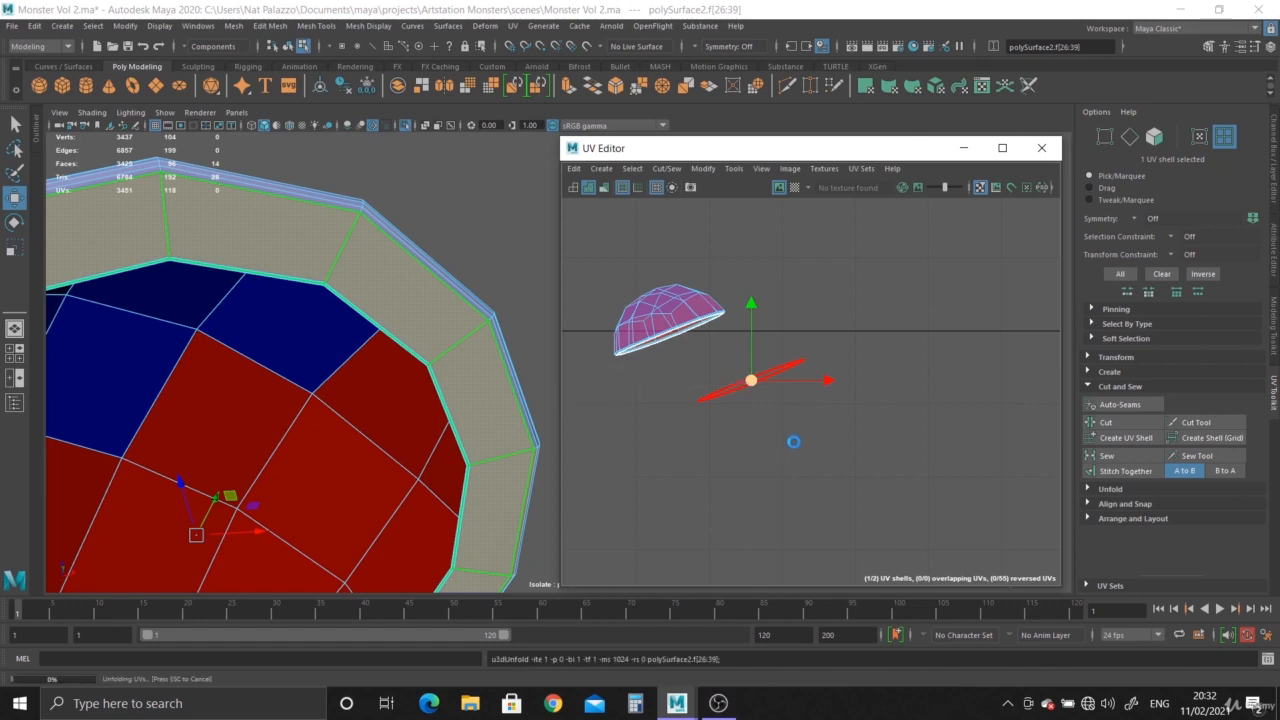
scroll(750, 388, up, 3)
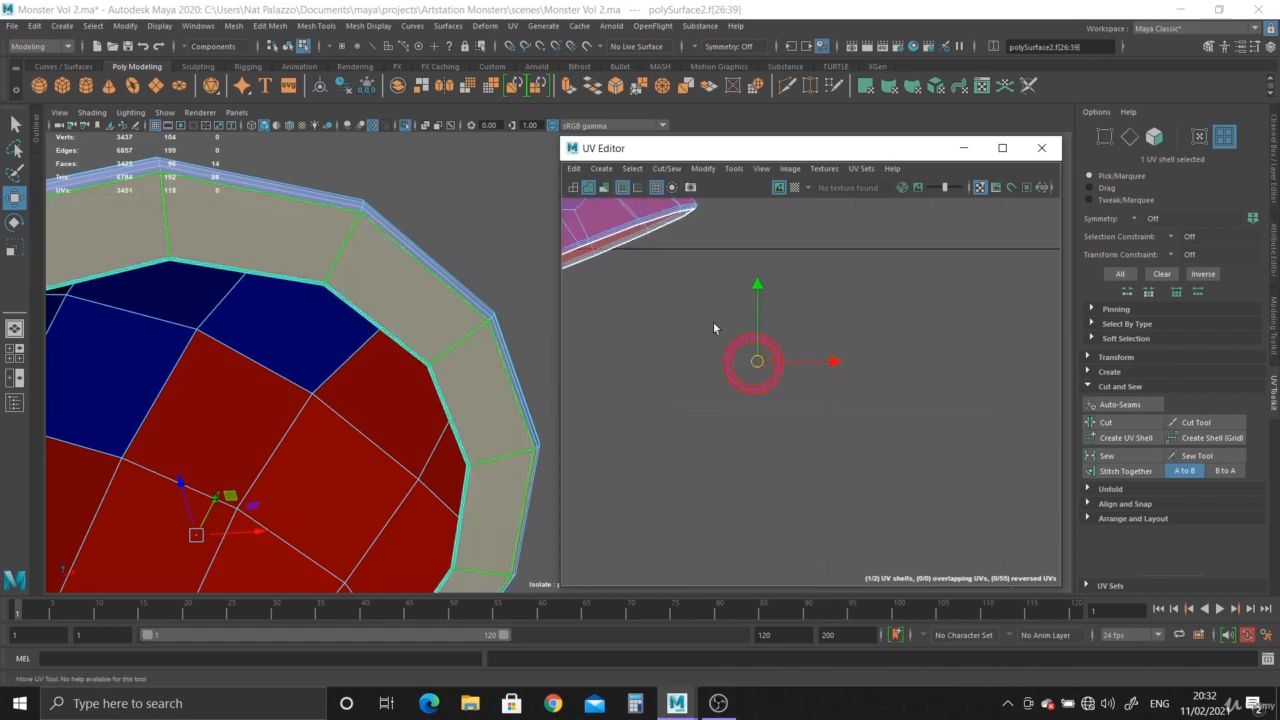
scroll(827, 462, down, 3)
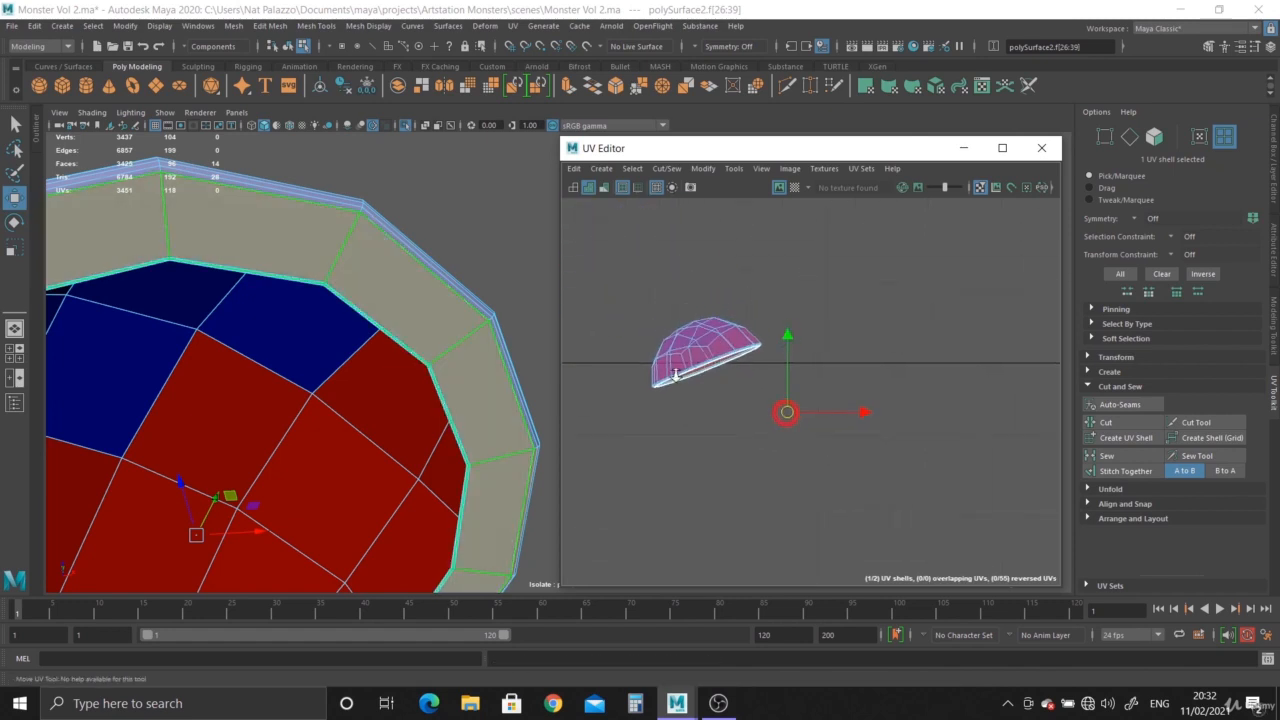
Turn on a checker texture to inspect the eyelid's UV distortion, then switch it off.
click(795, 187)
alt+drag(300, 320, 270, 288)
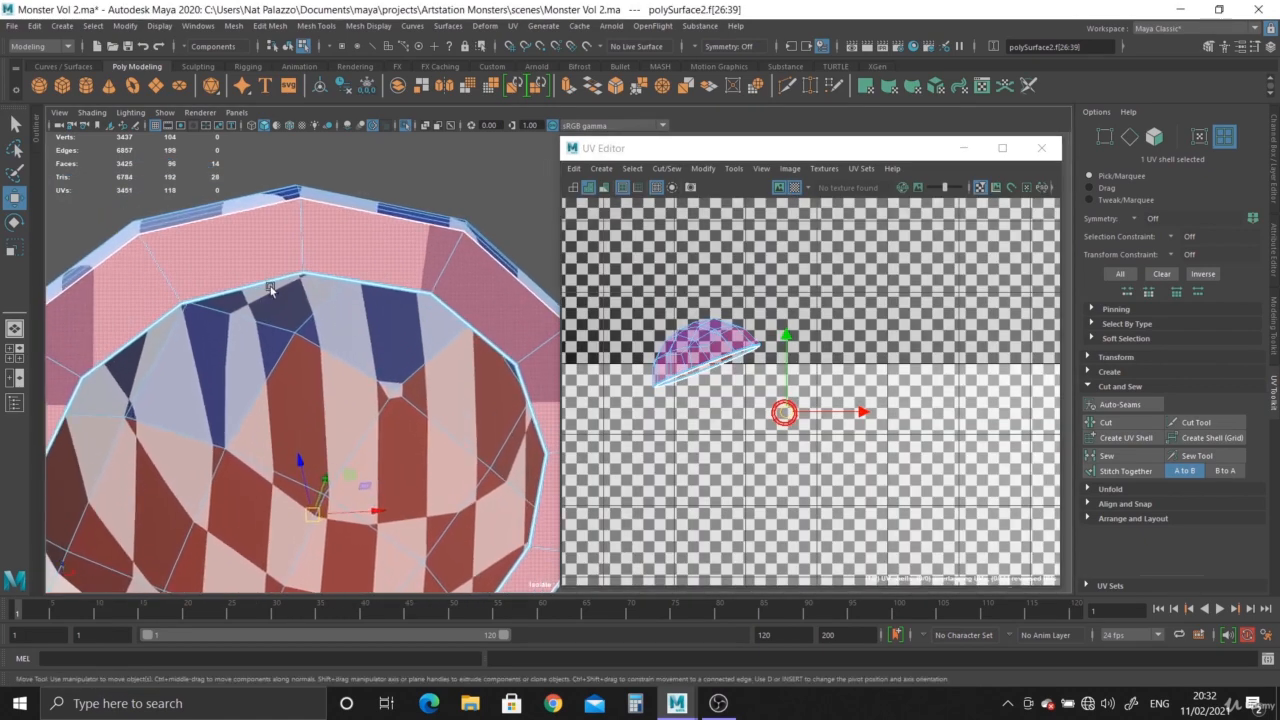
alt+drag(375, 262, 337, 297)
alt+drag(390, 380, 374, 208)
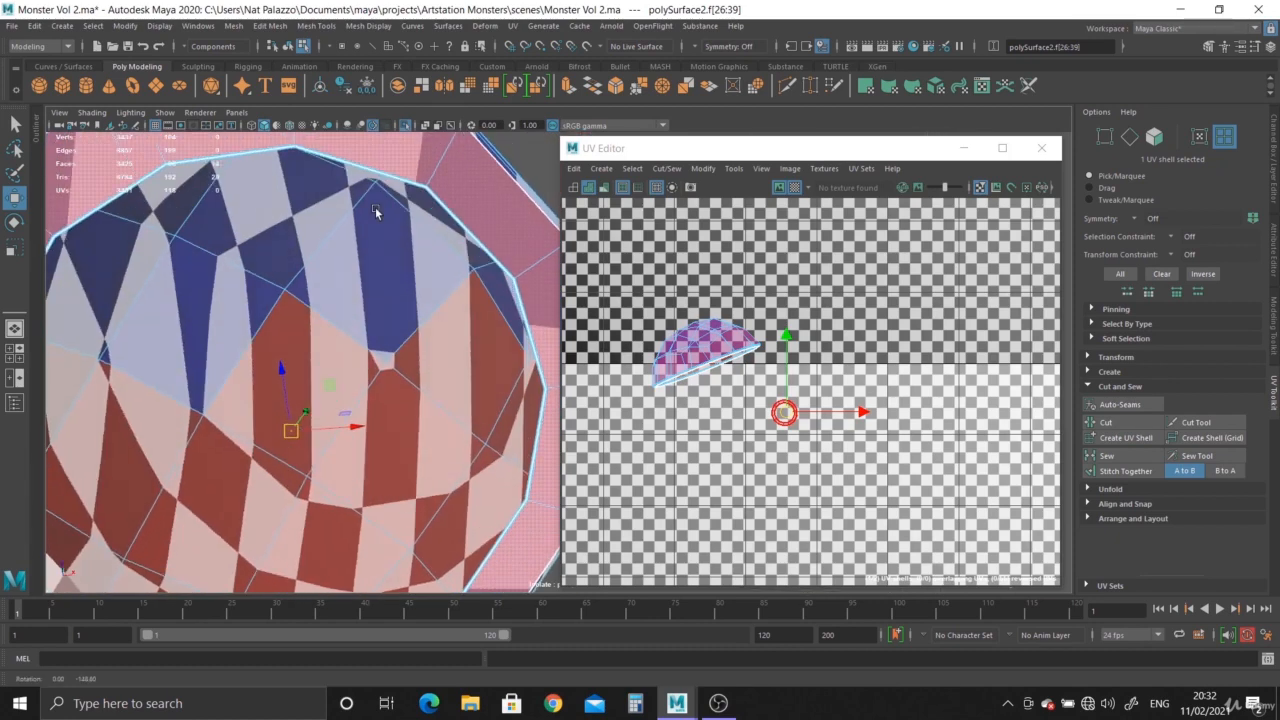
click(796, 188)
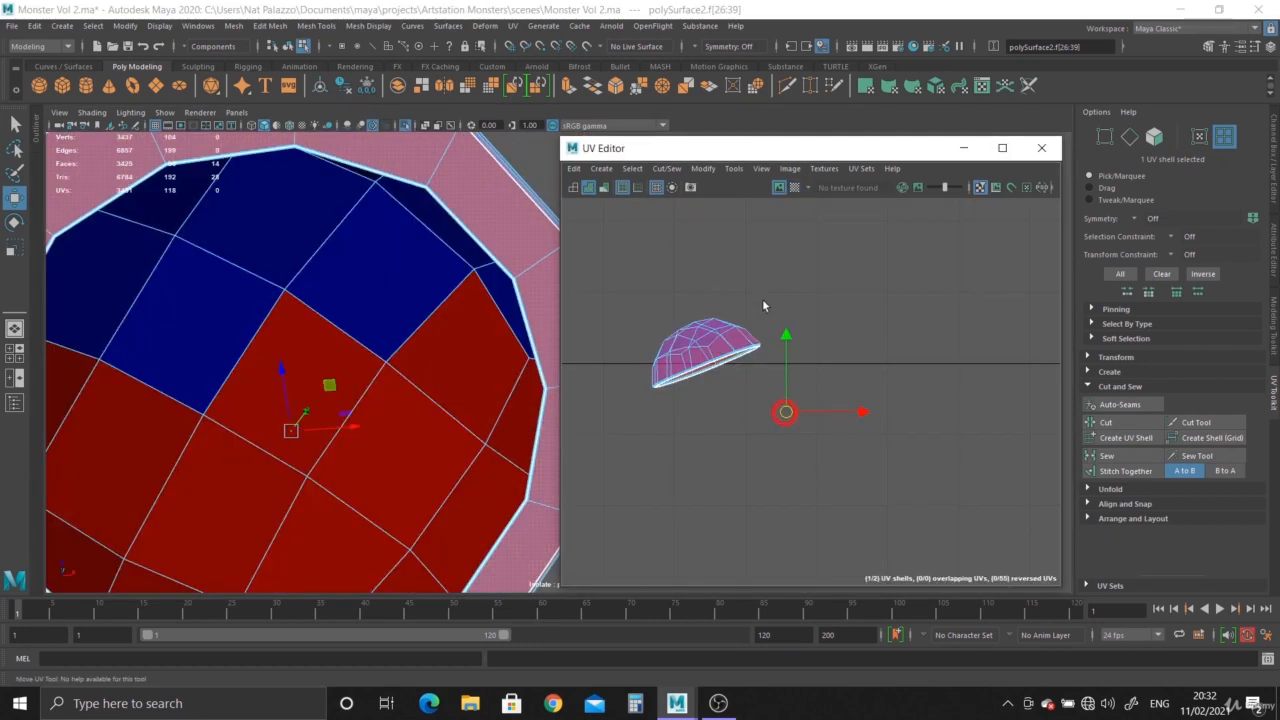
Examine the eyelid cap's UVs and geometry from several angles.
scroll(763, 304, up, 1)
right_drag(716, 331, 742, 332)
click(720, 336)
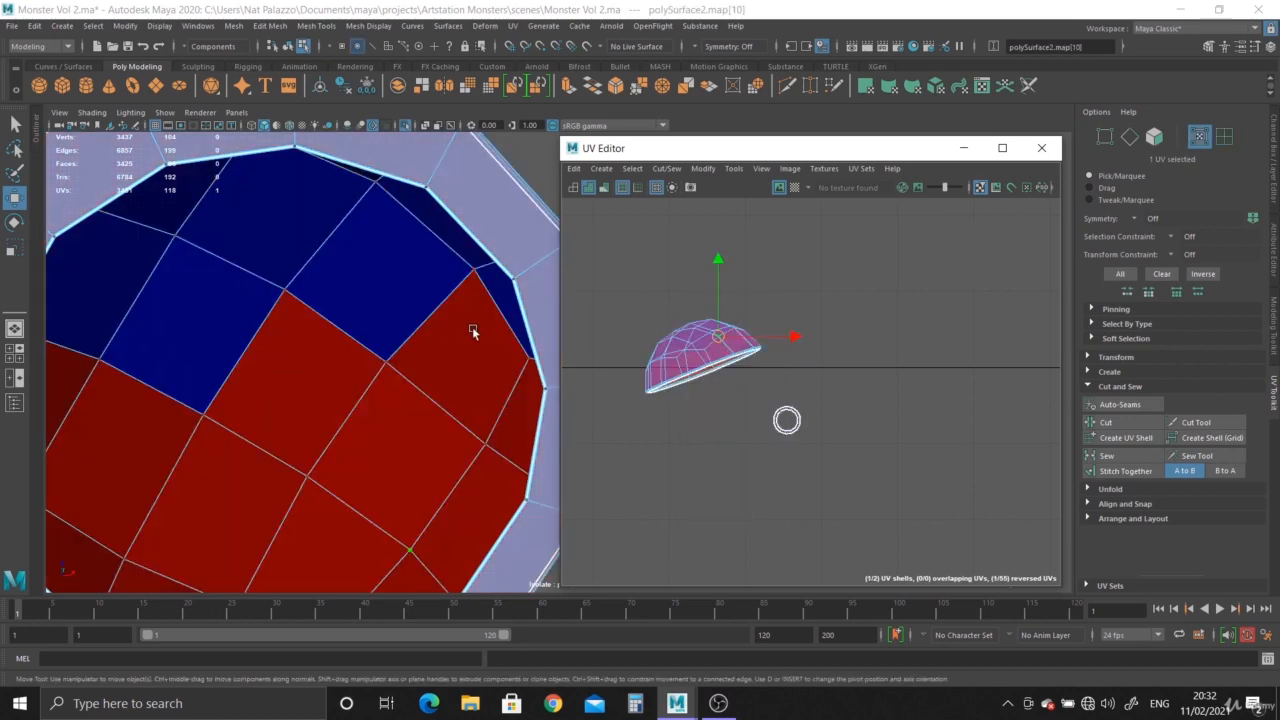
alt+drag(474, 330, 368, 335)
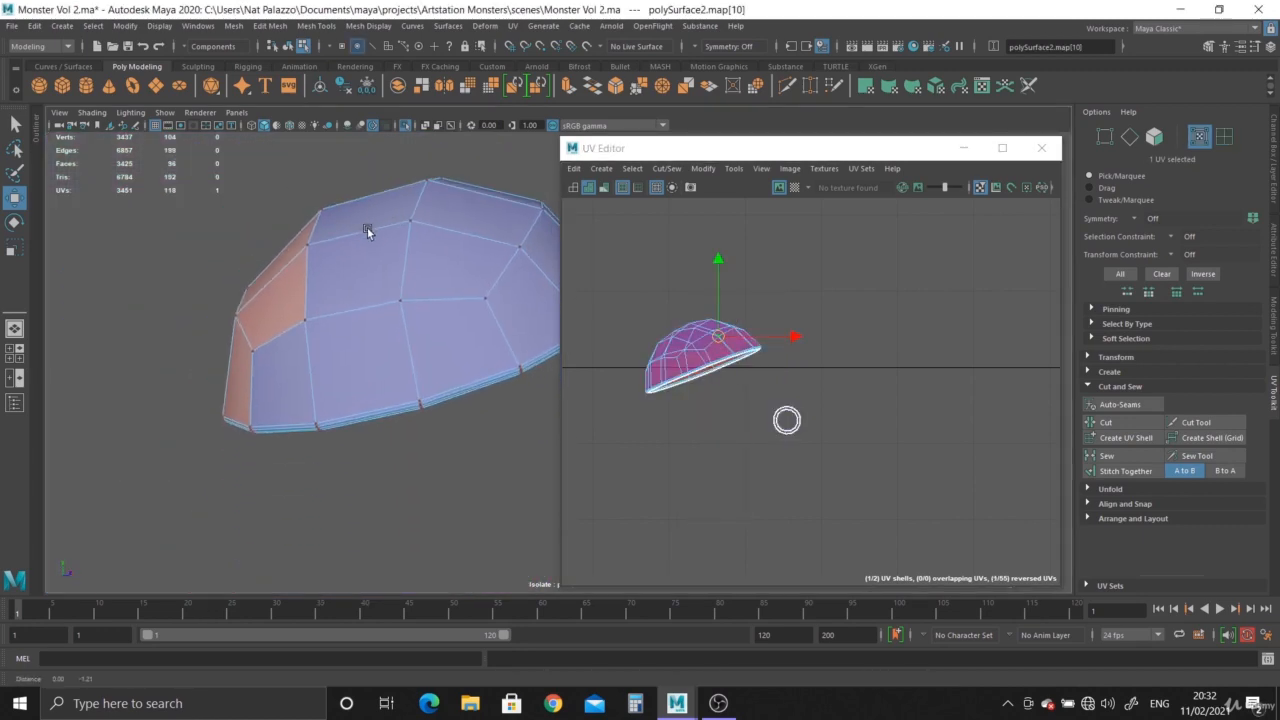
mouse_move(371, 329)
alt+mouse_down()
mouse_move(381, 288)
mouse_move(380, 394)
mouse_move(414, 474)
mouse_move(479, 311)
mouse_move(489, 409)
mouse_move(497, 369)
mouse_move(443, 357)
mouse_move(343, 251)
mouse_move(403, 226)
mouse_move(316, 345)
mouse_move(360, 334)
alt+mouse_up()
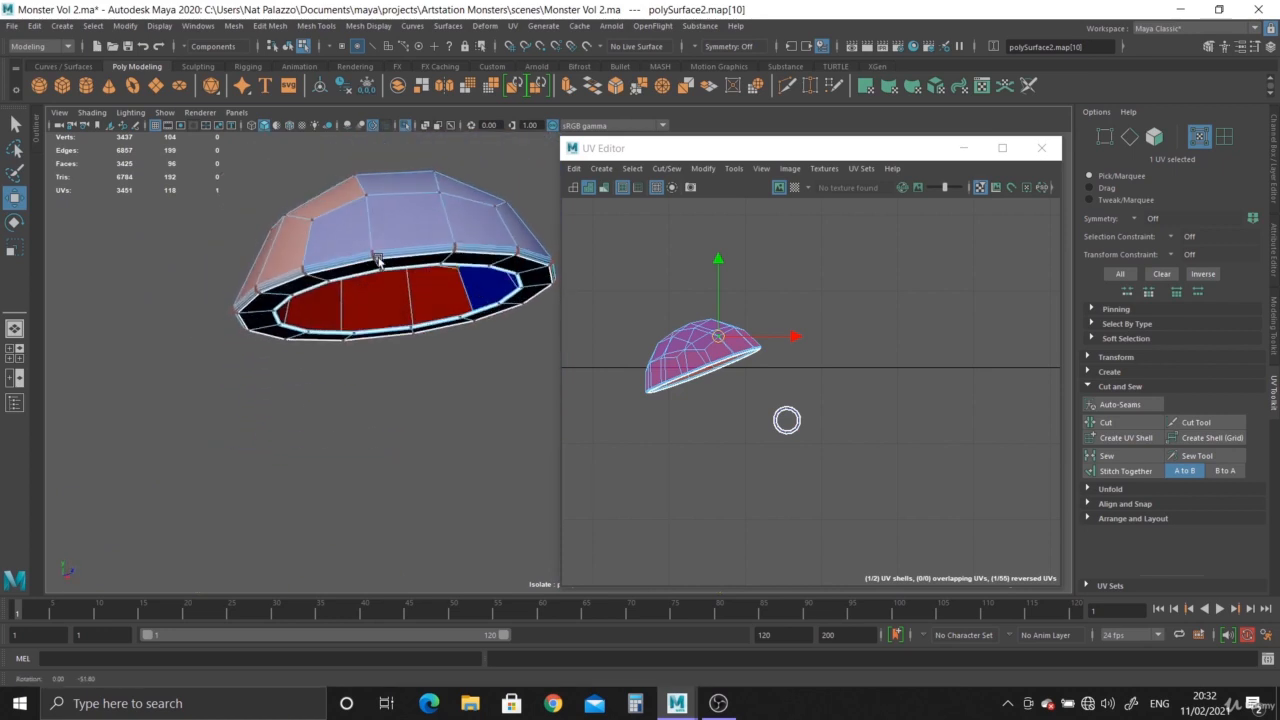
alt+drag(380, 258, 434, 376)
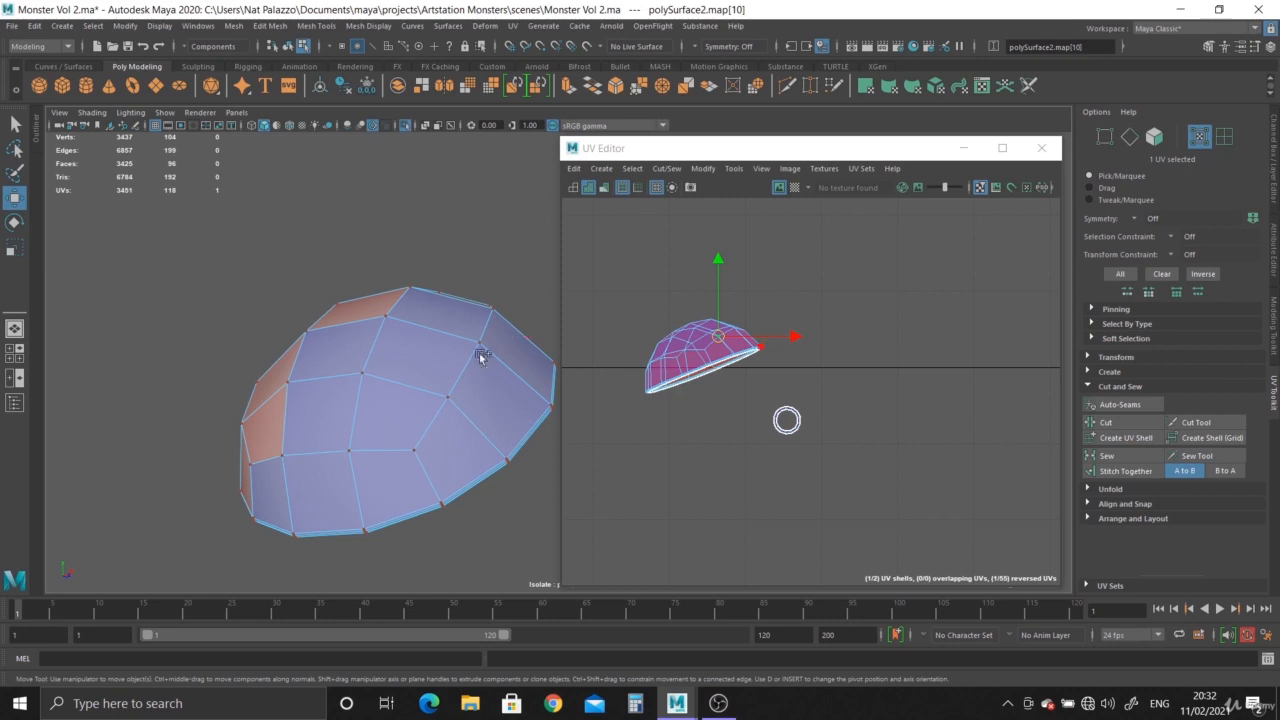
alt+drag(480, 357, 455, 395)
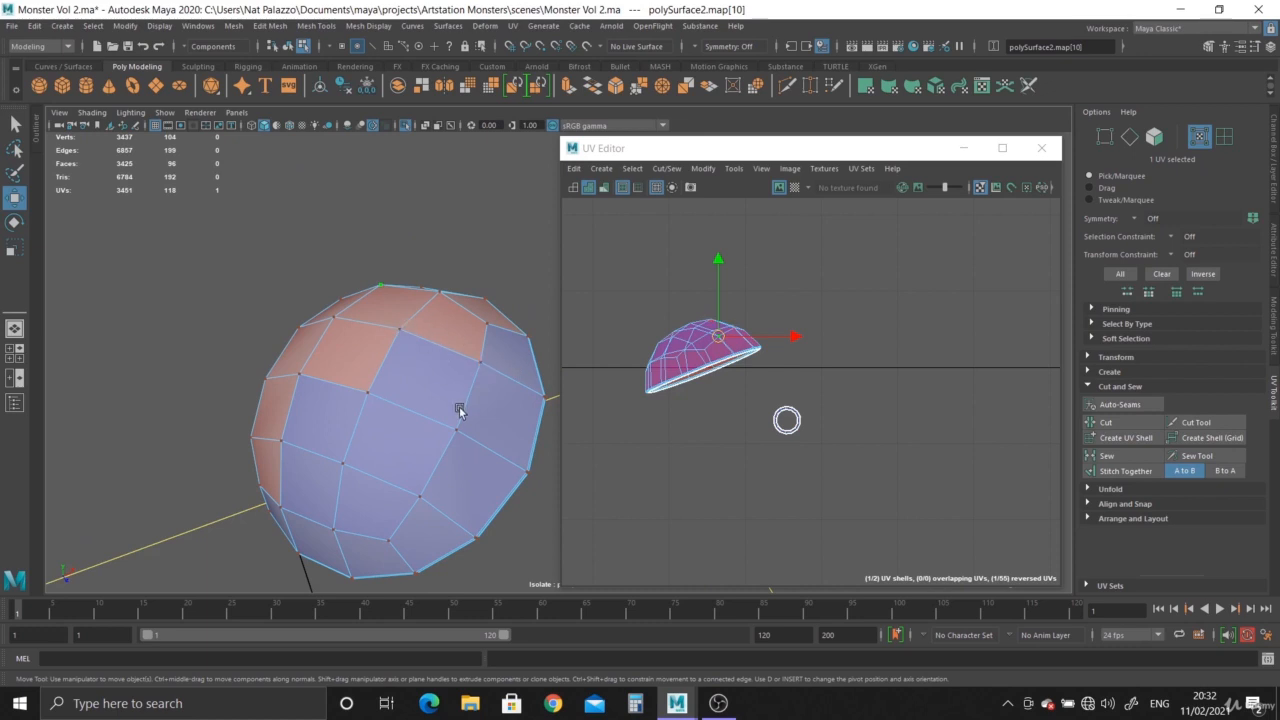
alt+drag(459, 411, 379, 419)
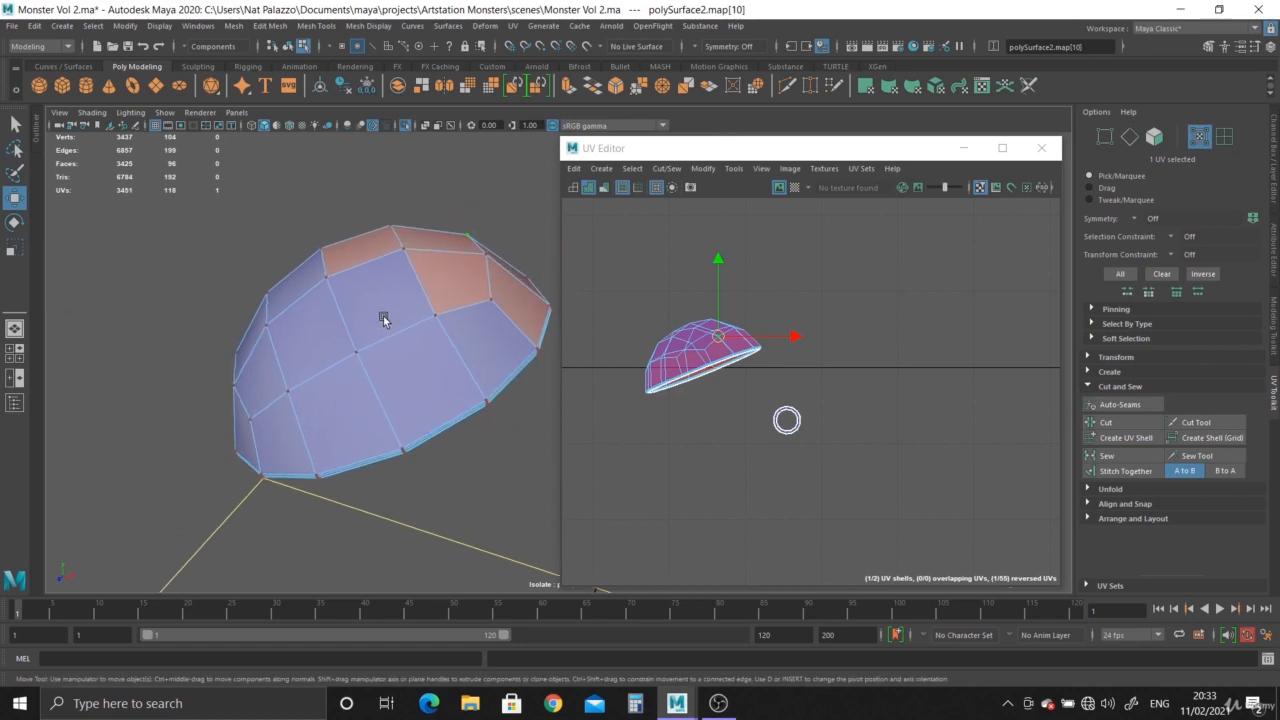
Examine the eyelid's inner rim edges and cap geometry from several angles.
right_drag(383, 318, 386, 279)
double_click(343, 322)
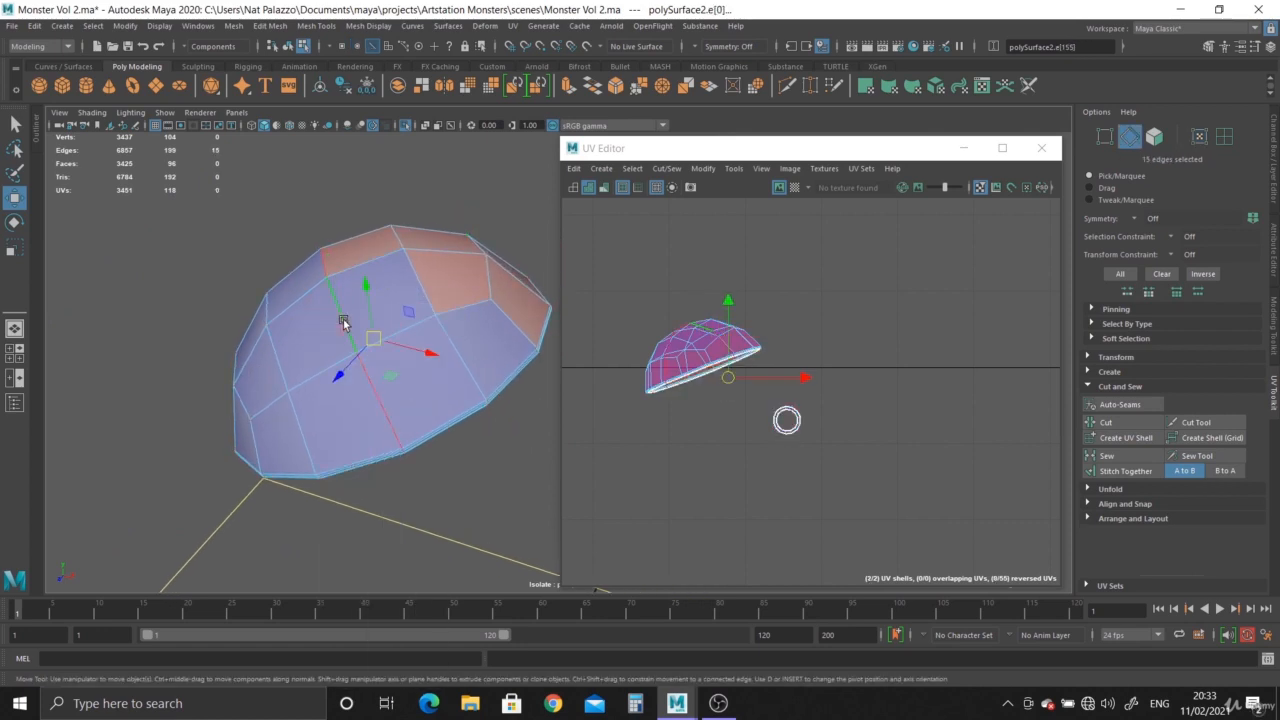
alt+drag(366, 412, 369, 349)
alt+right_drag(369, 349, 420, 422)
alt+drag(420, 422, 397, 457)
alt+drag(347, 368, 337, 392)
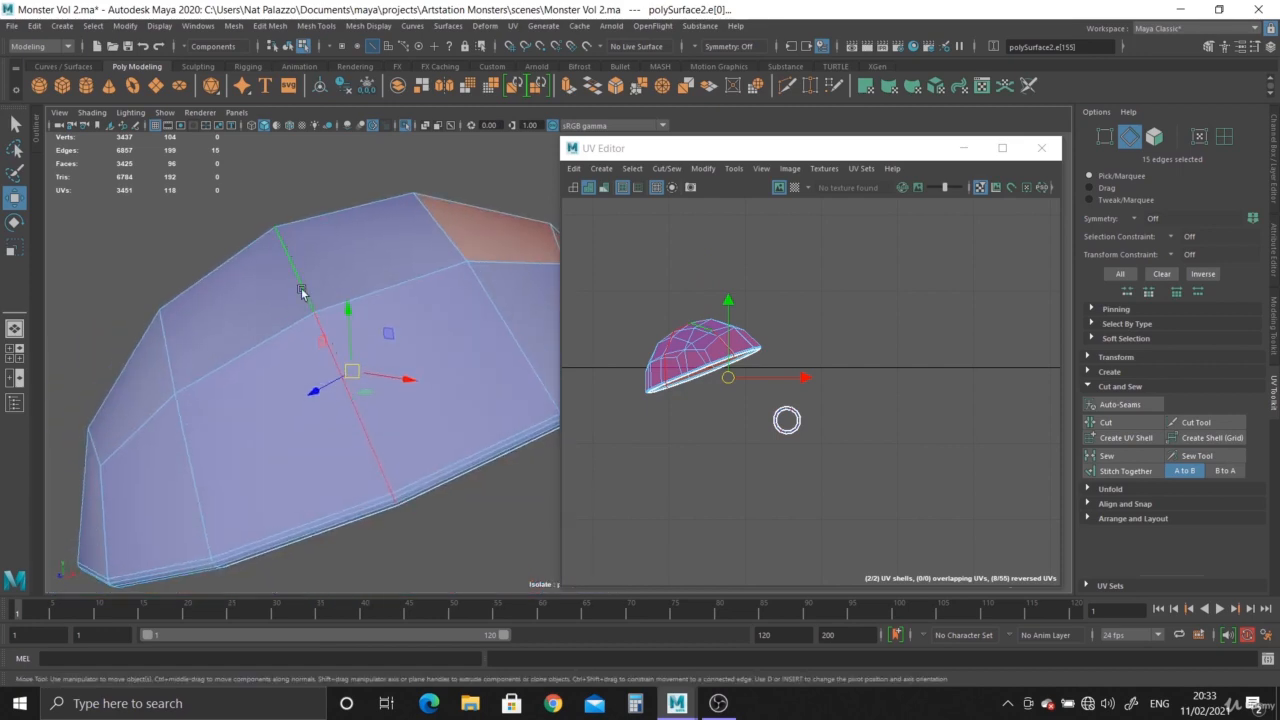
alt+drag(376, 454, 367, 356)
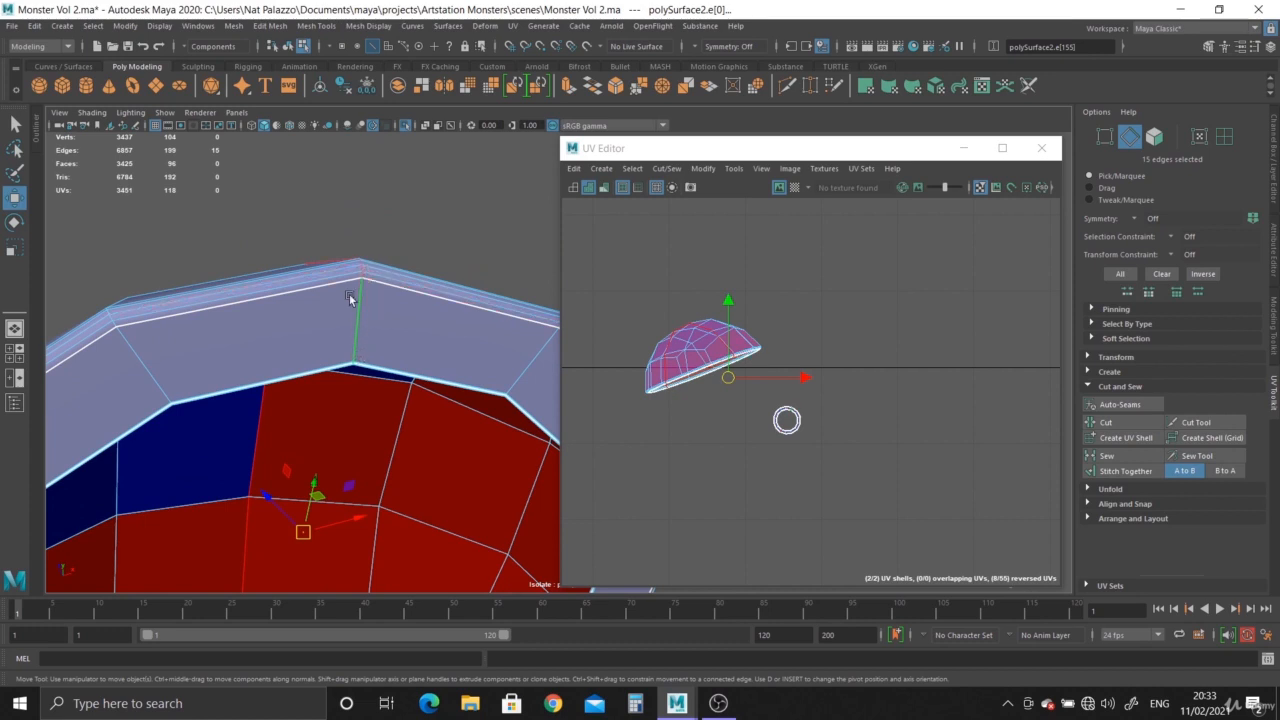
scroll(893, 449, up, 5)
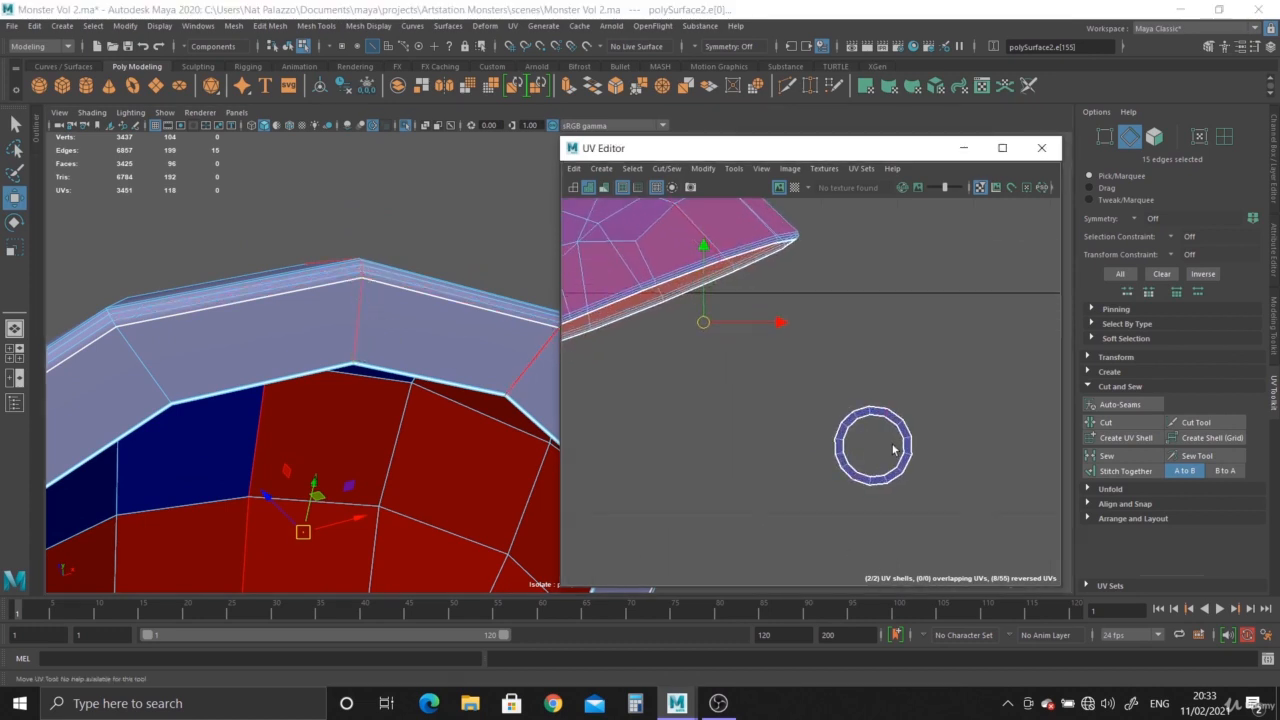
alt+drag(371, 329, 349, 380)
right_drag(343, 271, 417, 254)
right_drag(375, 298, 360, 216)
alt+drag(420, 360, 186, 197)
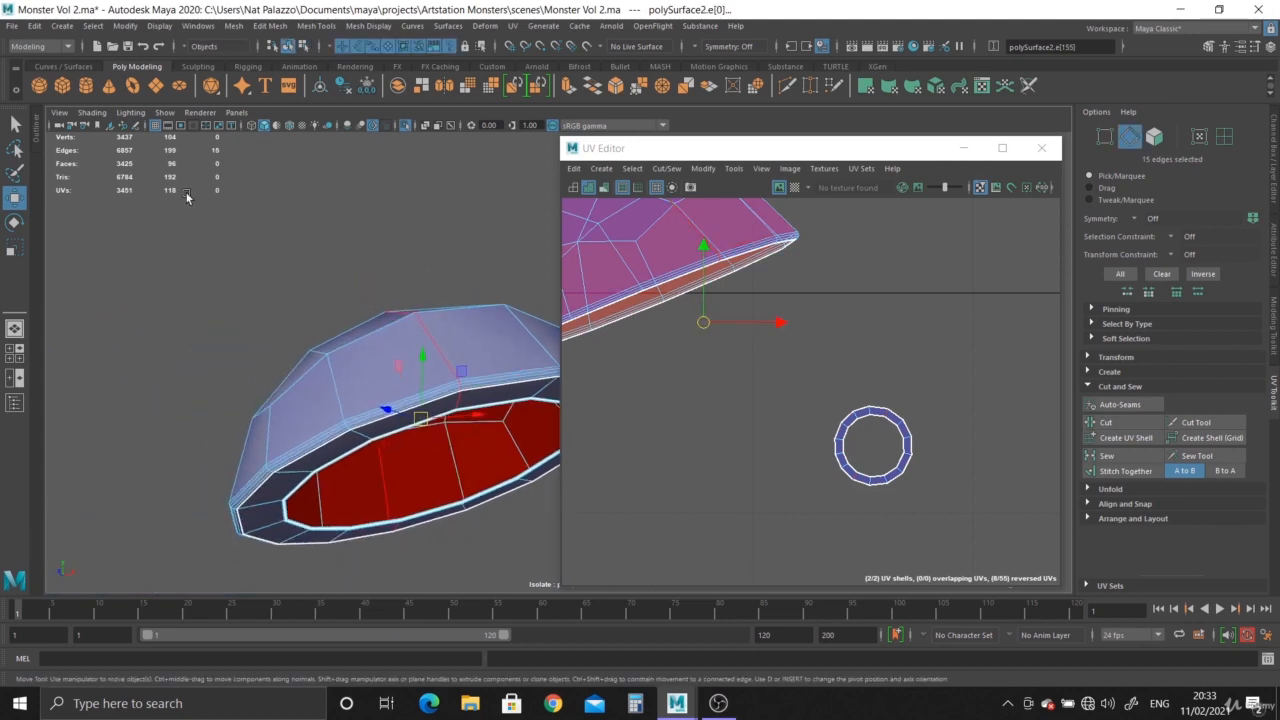
scroll(389, 400, up, 8)
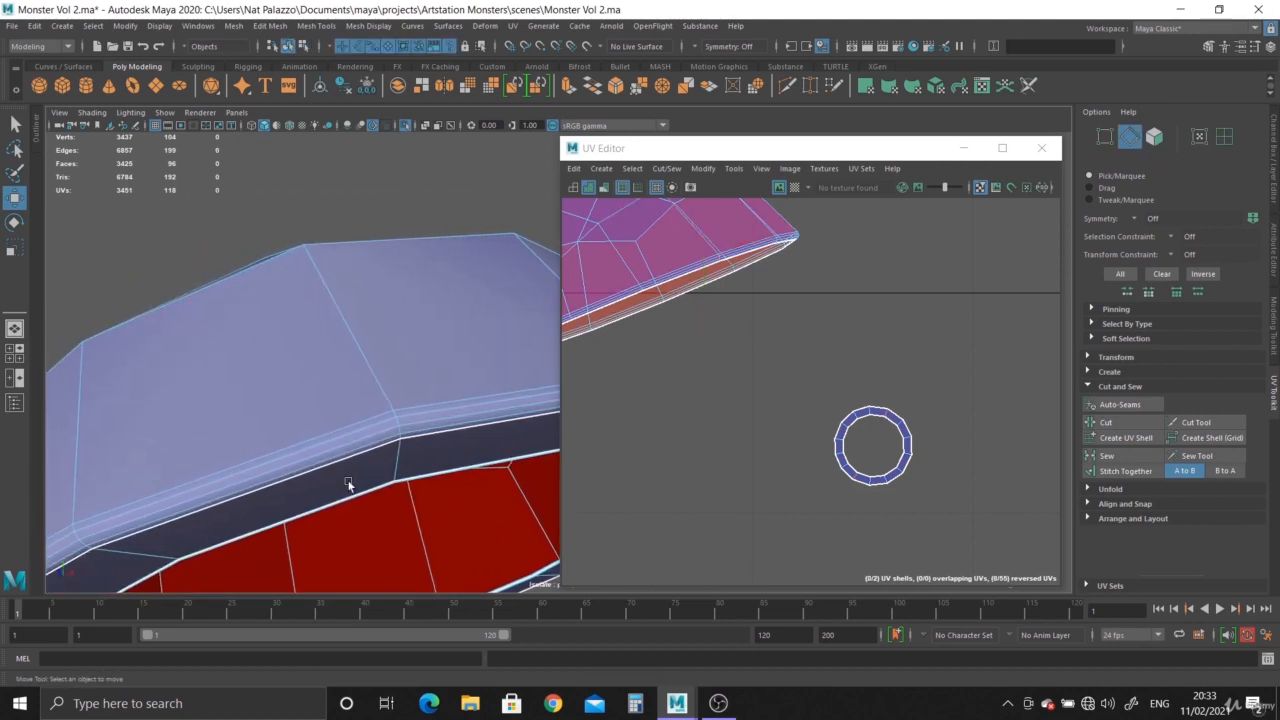
scroll(375, 440, up, 2)
alt+middle_drag(375, 440, 440, 498)
scroll(354, 391, up, 1)
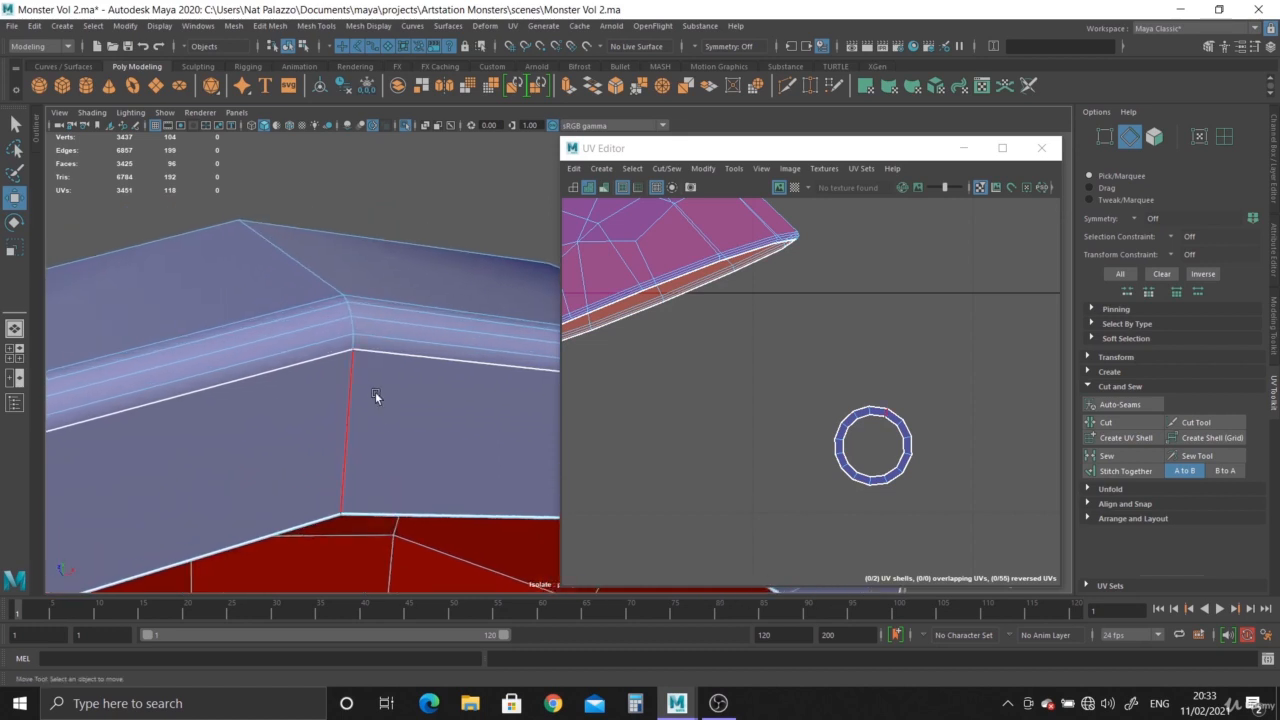
Select a path of edges running across the eyelid cap and cut the UVs along it.
click(355, 346)
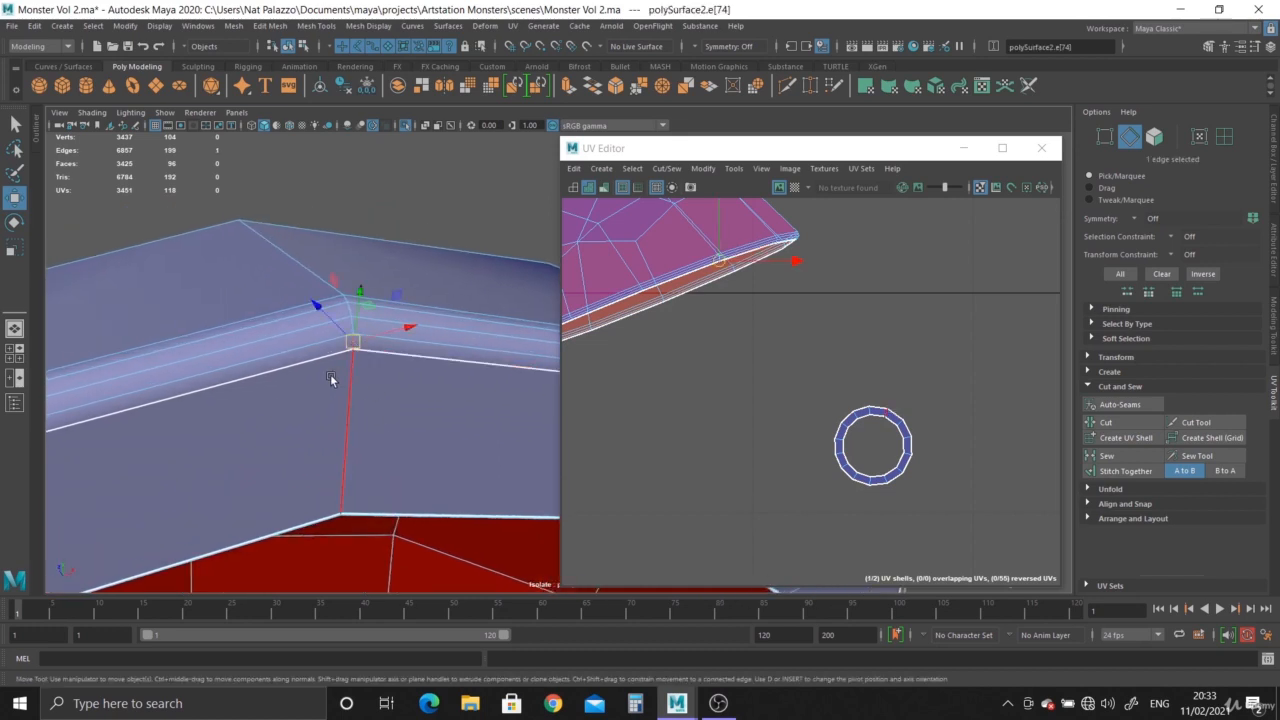
scroll(351, 340, up, 2)
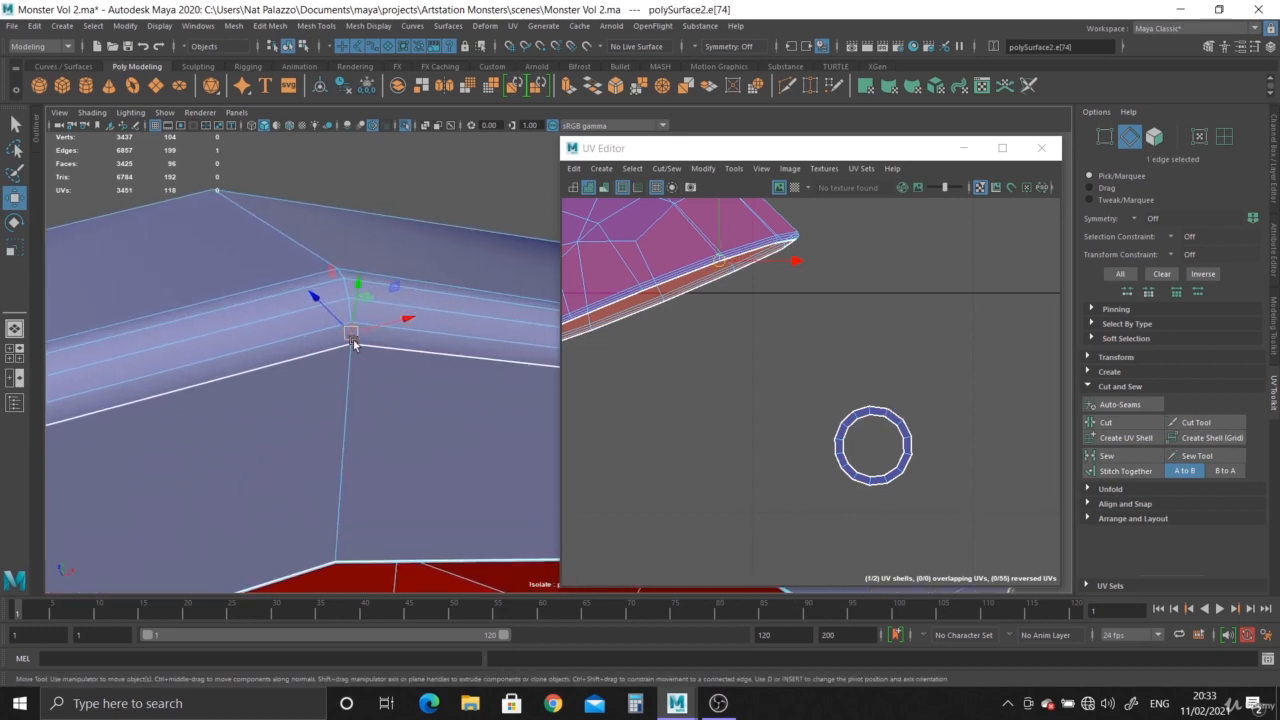
alt+right_drag(356, 341, 156, 202)
alt+drag(190, 250, 285, 235)
alt+right_drag(285, 235, 191, 228)
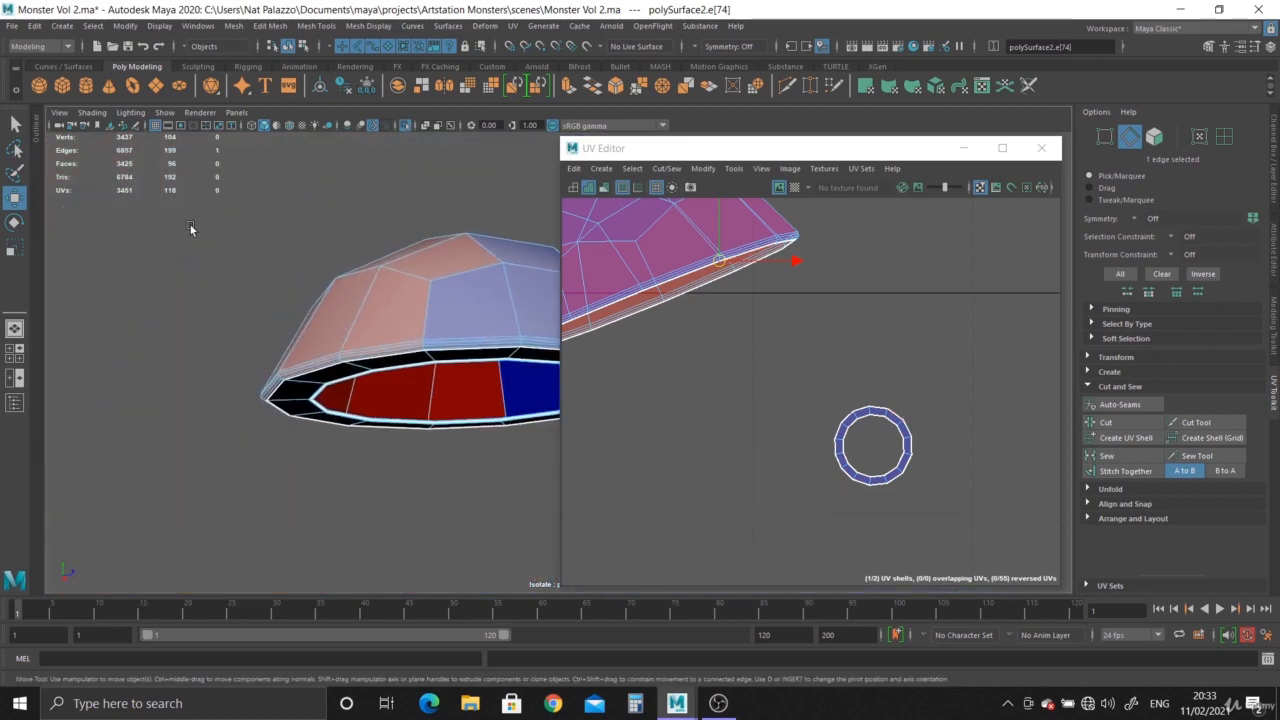
alt+drag(191, 228, 348, 325)
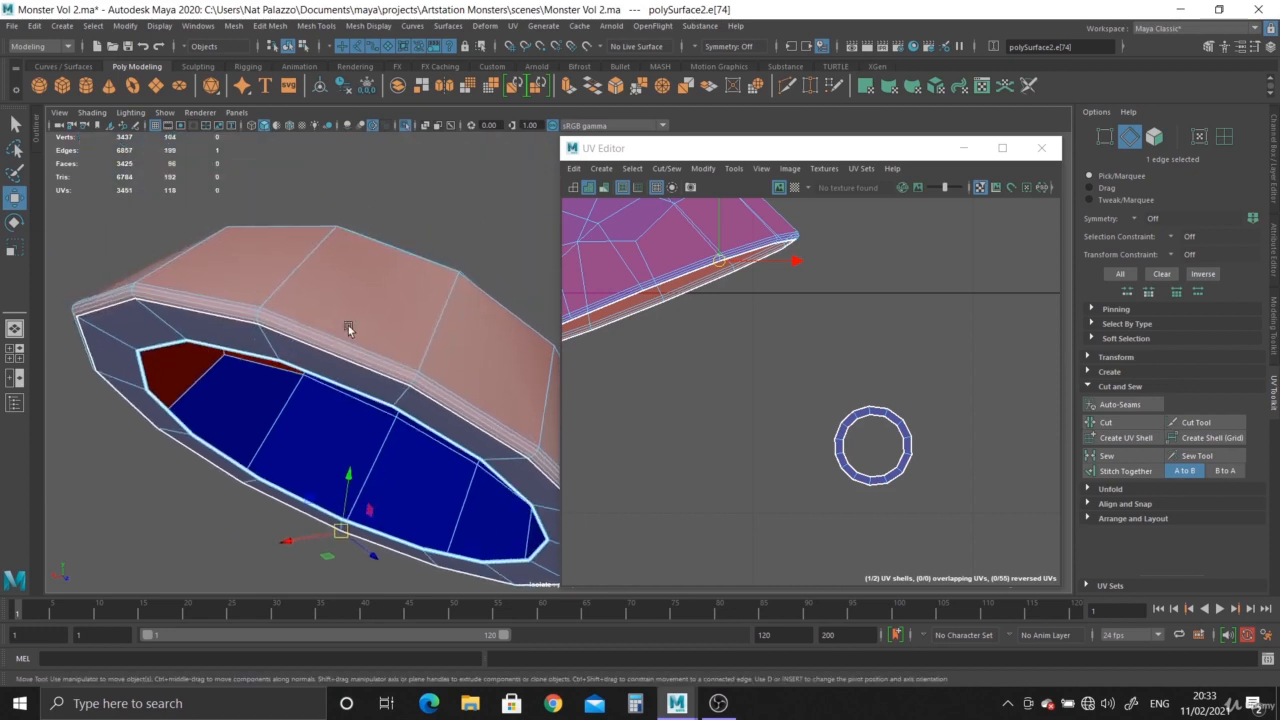
alt+right_drag(348, 325, 282, 366)
alt+drag(282, 366, 324, 300)
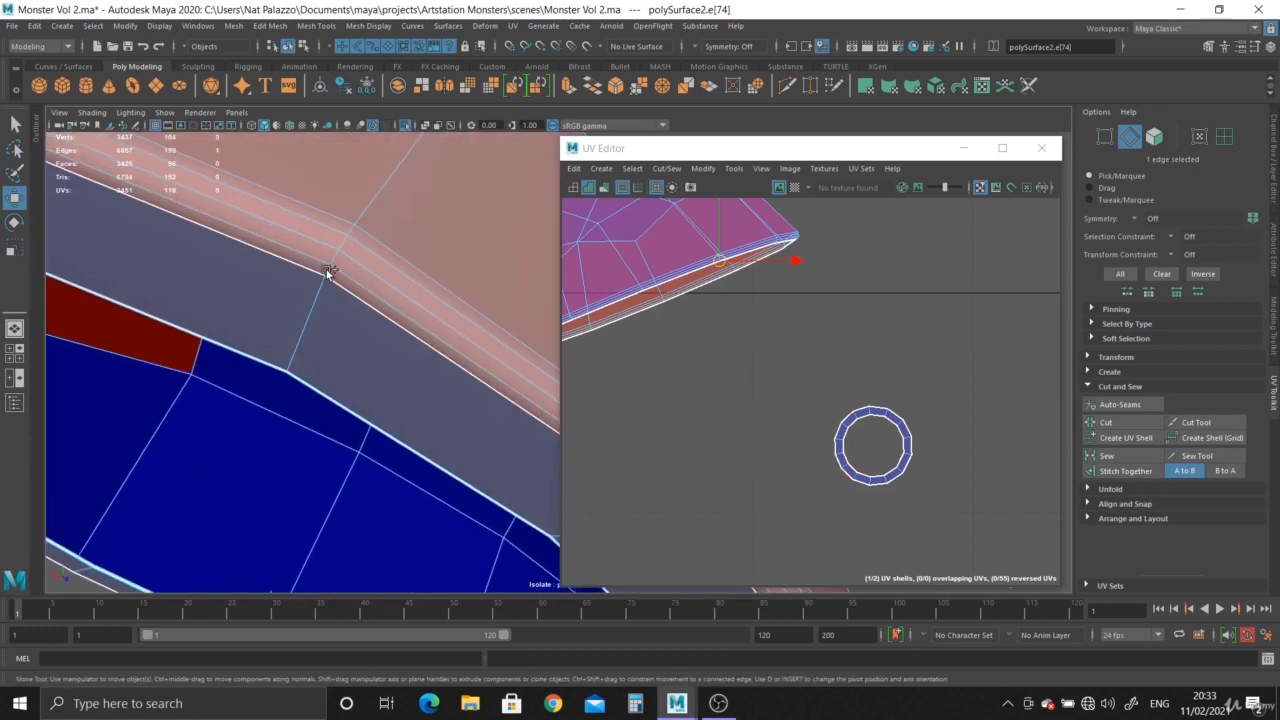
alt+right_drag(350, 330, 277, 283)
alt+drag(277, 283, 250, 380)
alt+drag(298, 427, 292, 282)
alt+middle_drag(687, 393, 826, 422)
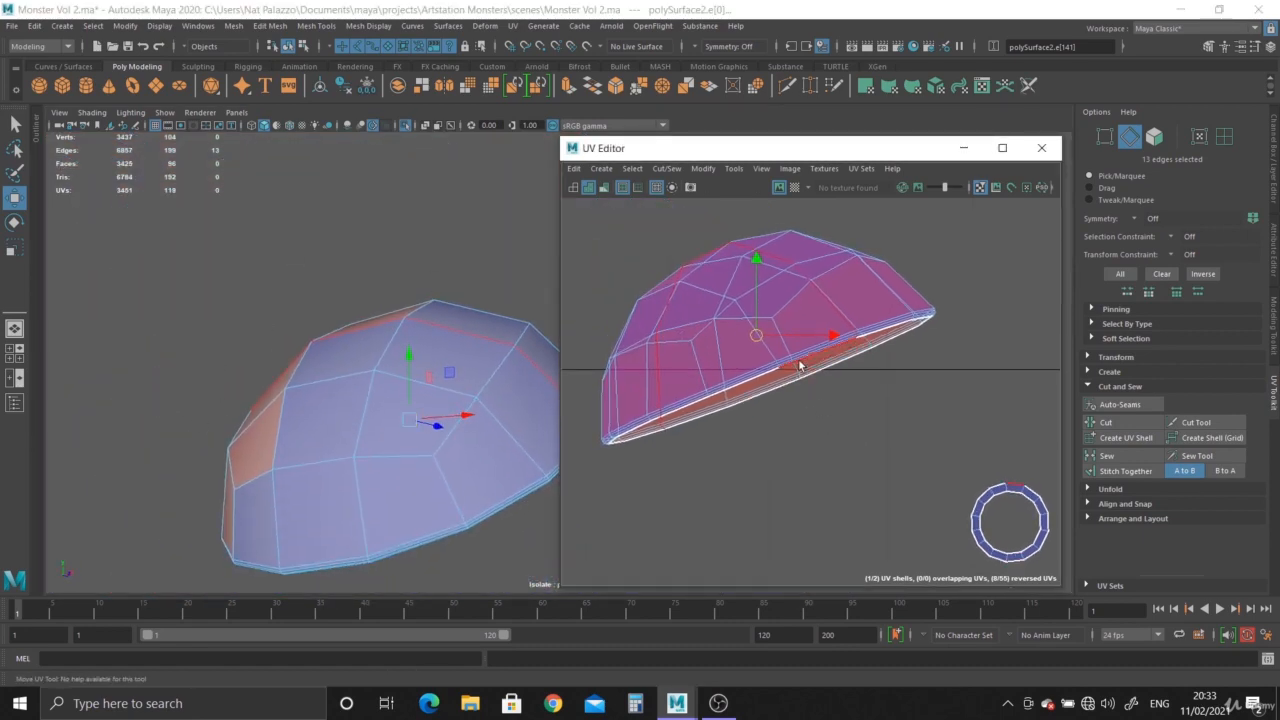
shift+right_click(793, 328)
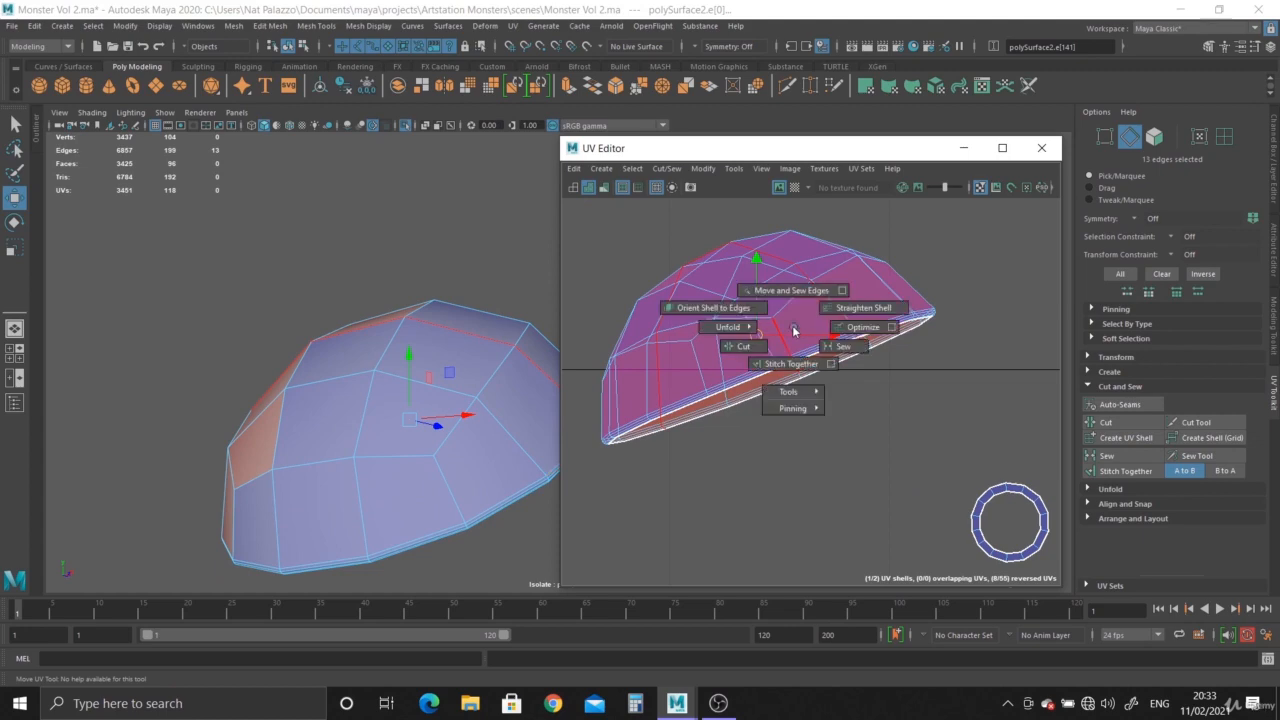
shift+right_drag(793, 330, 716, 361)
right_drag(781, 302, 714, 280)
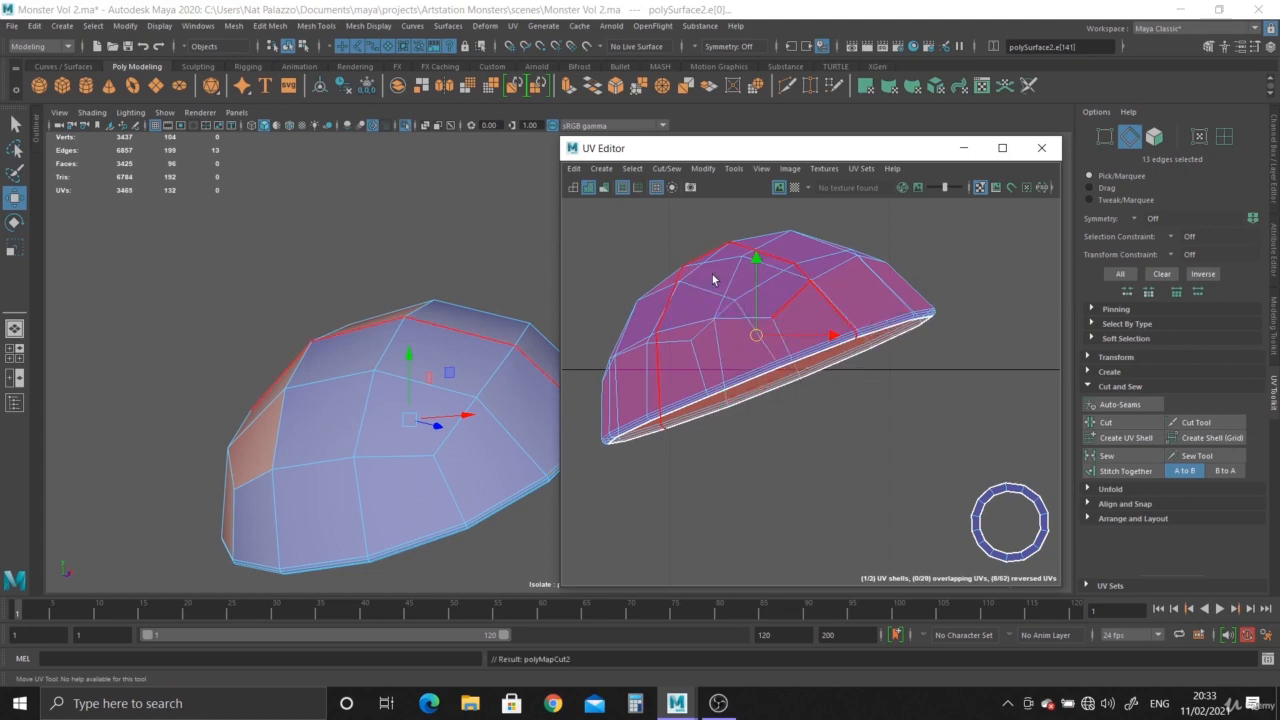
Select one half of the split cap UV shell, move it aside and unfold it.
click(736, 356)
drag(801, 328, 928, 398)
alt+right_drag(864, 460, 787, 447)
alt+middle_drag(787, 447, 714, 439)
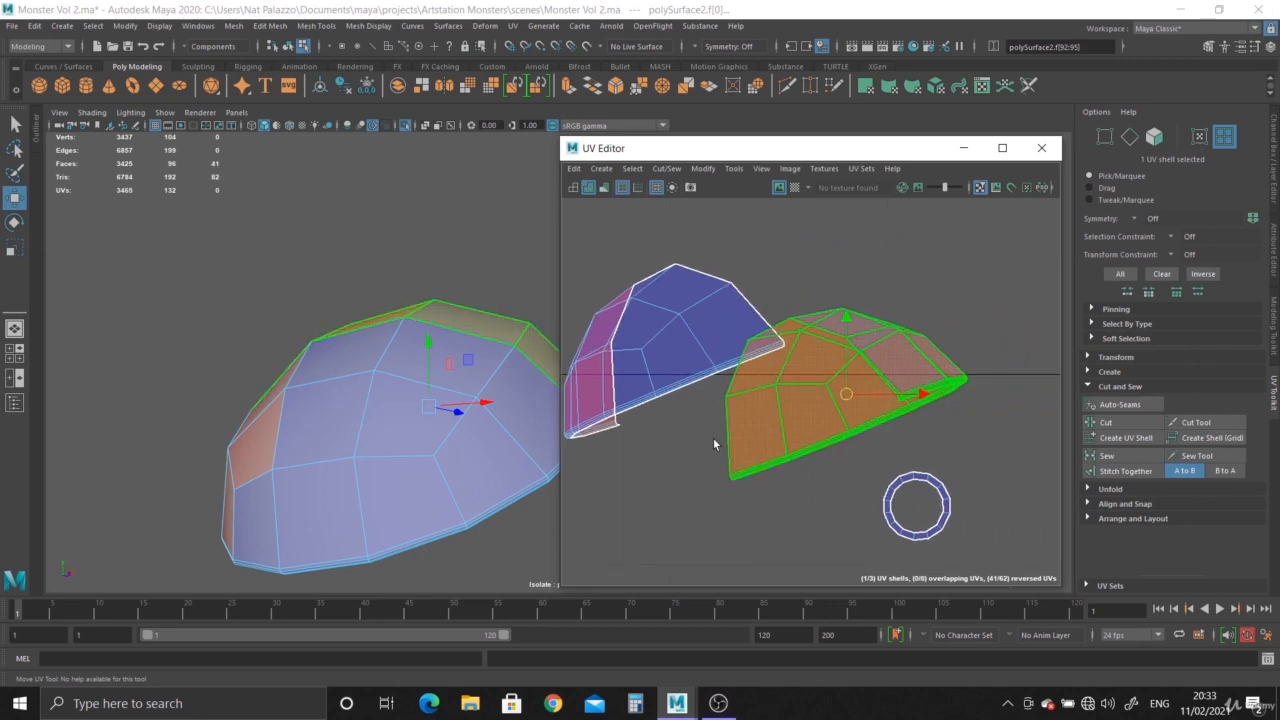
shift+right_click(841, 396)
click(776, 394)
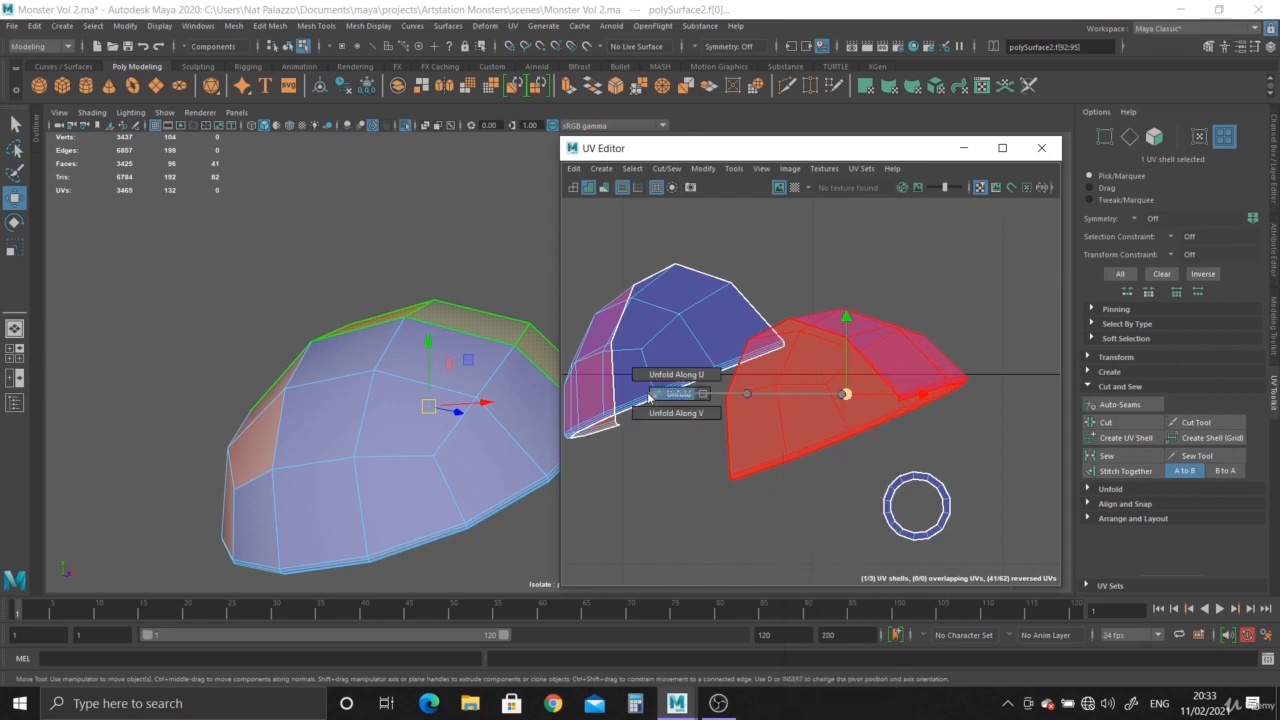
Rotate the unfolded cap shell to lie horizontally and move it off to the side.
key(e)
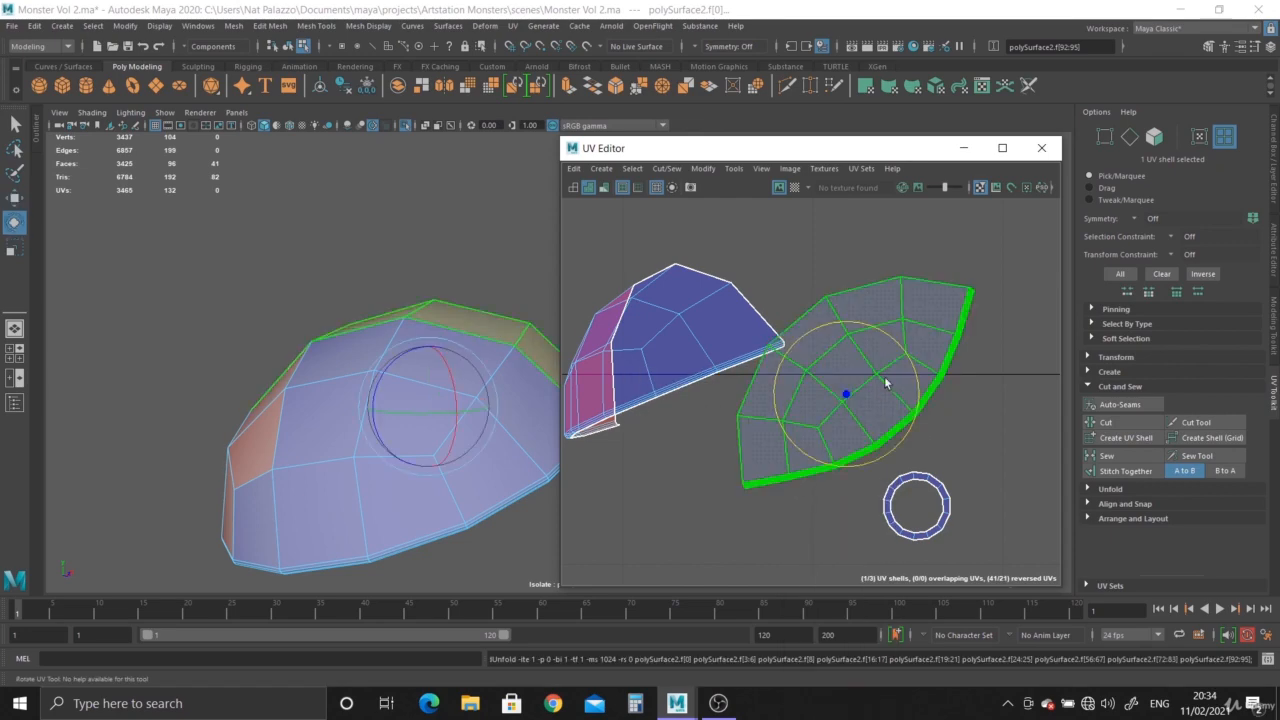
right_drag(862, 364, 833, 355)
click(896, 405)
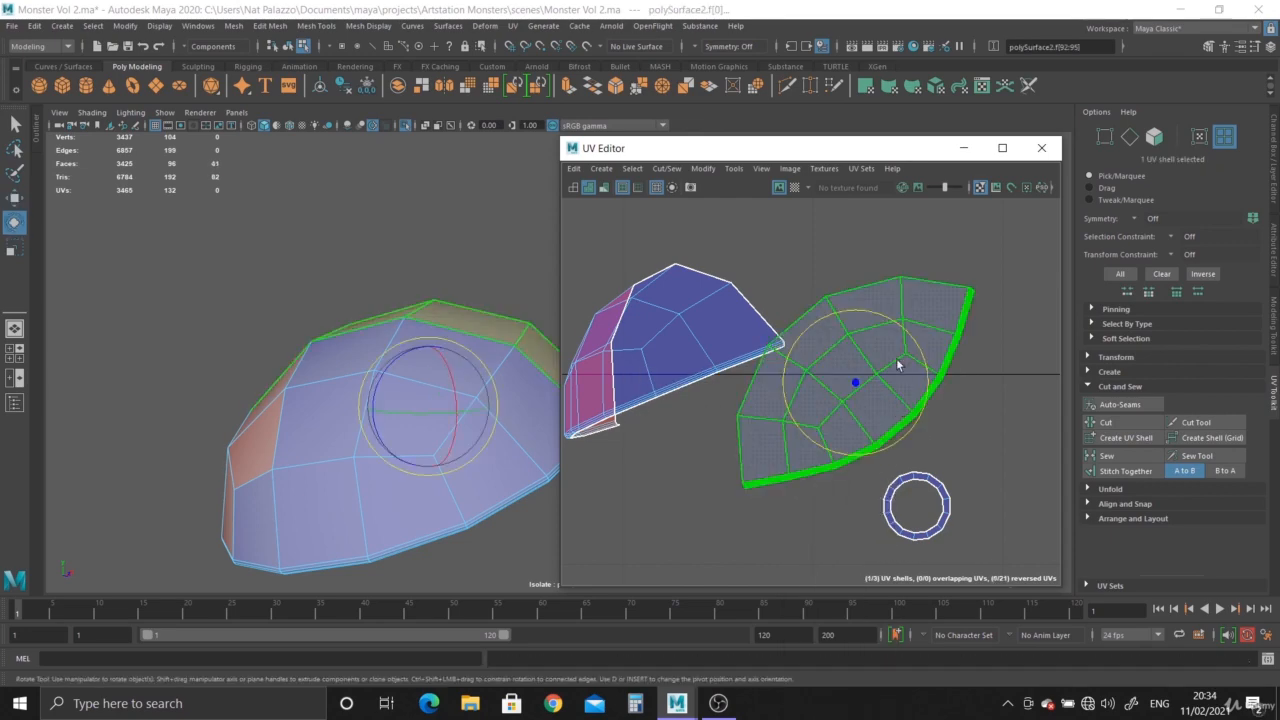
drag(891, 325, 913, 348)
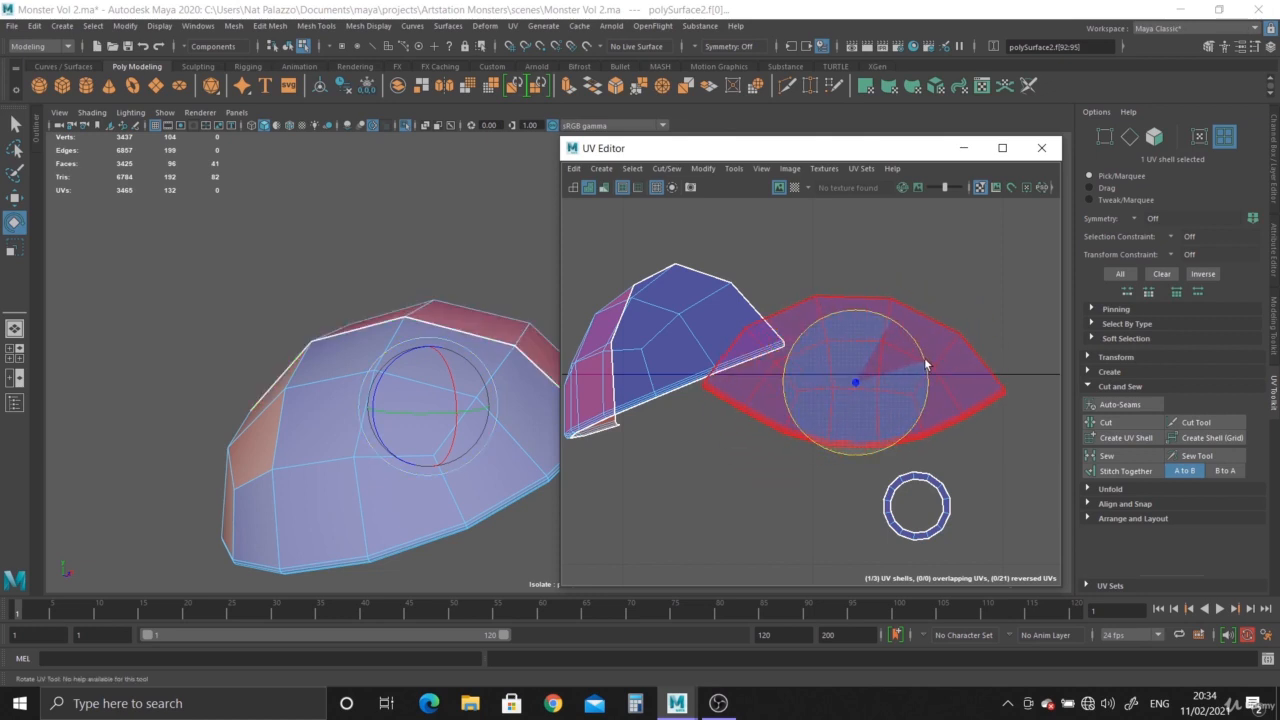
key(w)
drag(851, 377, 1000, 371)
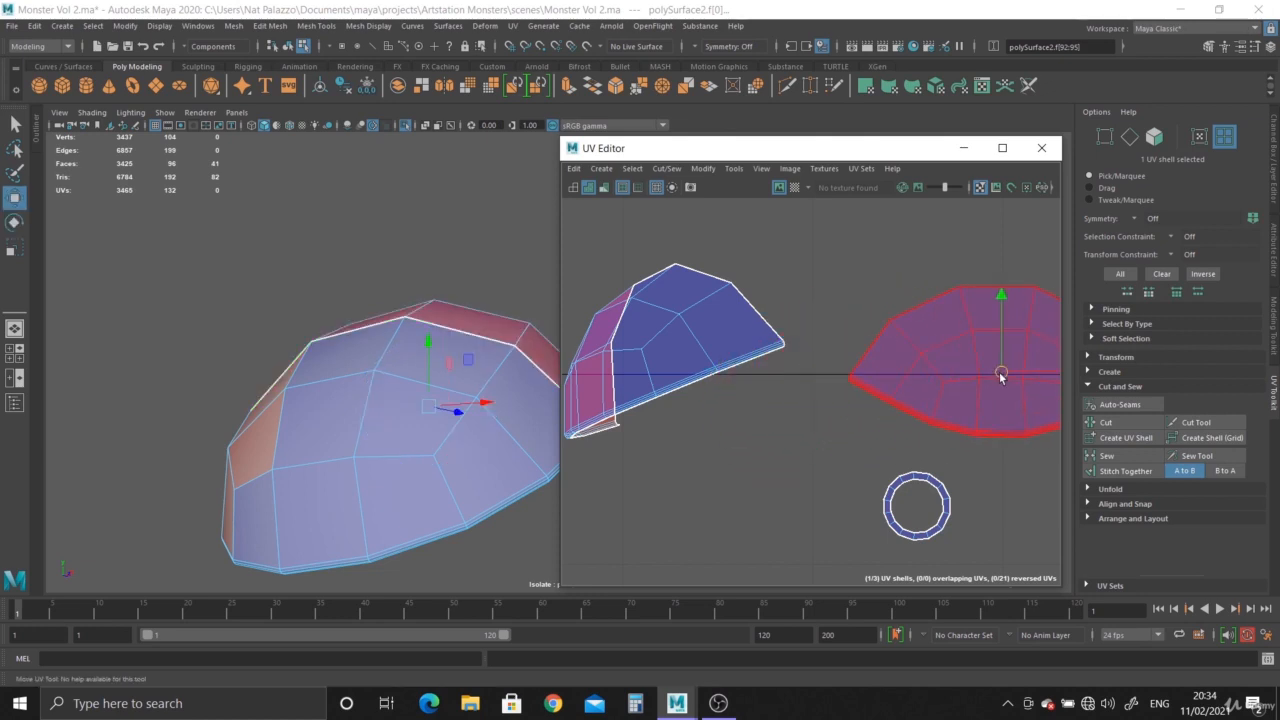
Select the other cap half shell, unfold it and rotate it upright.
click(711, 358)
shift+right_drag(692, 350, 578, 357)
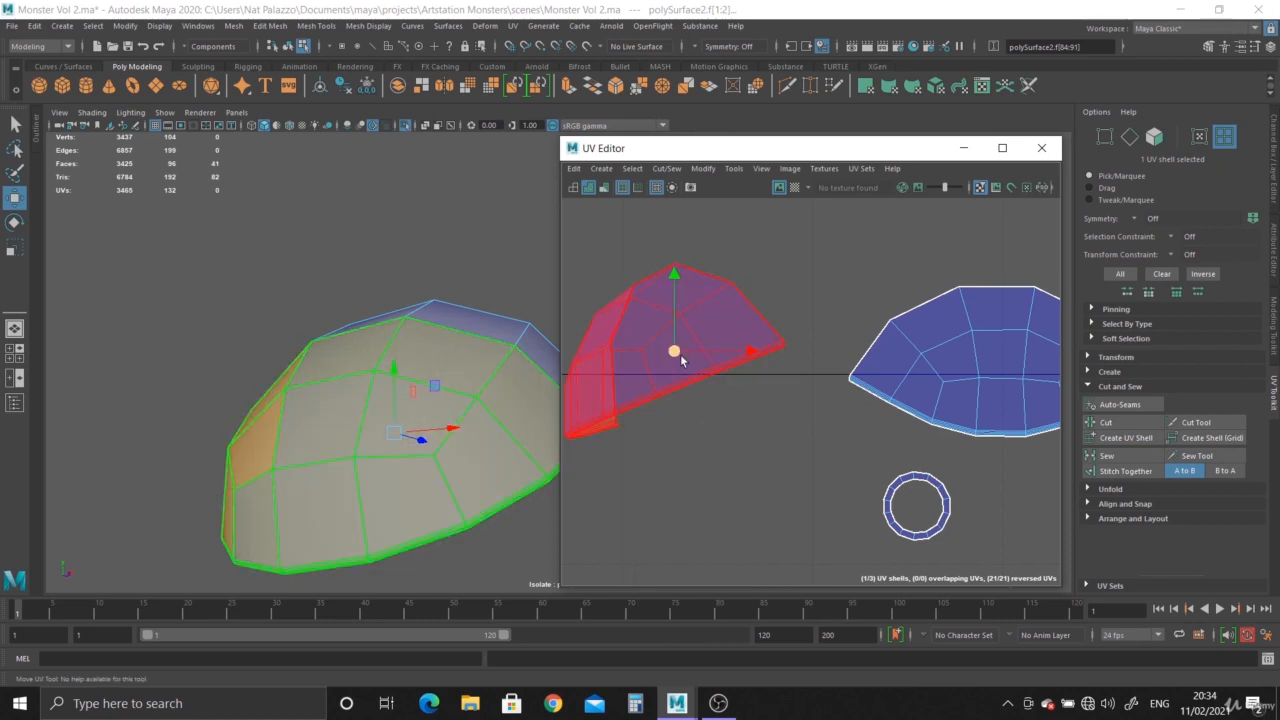
shift+right_drag(680, 348, 590, 342)
alt+middle_drag(643, 410, 751, 432)
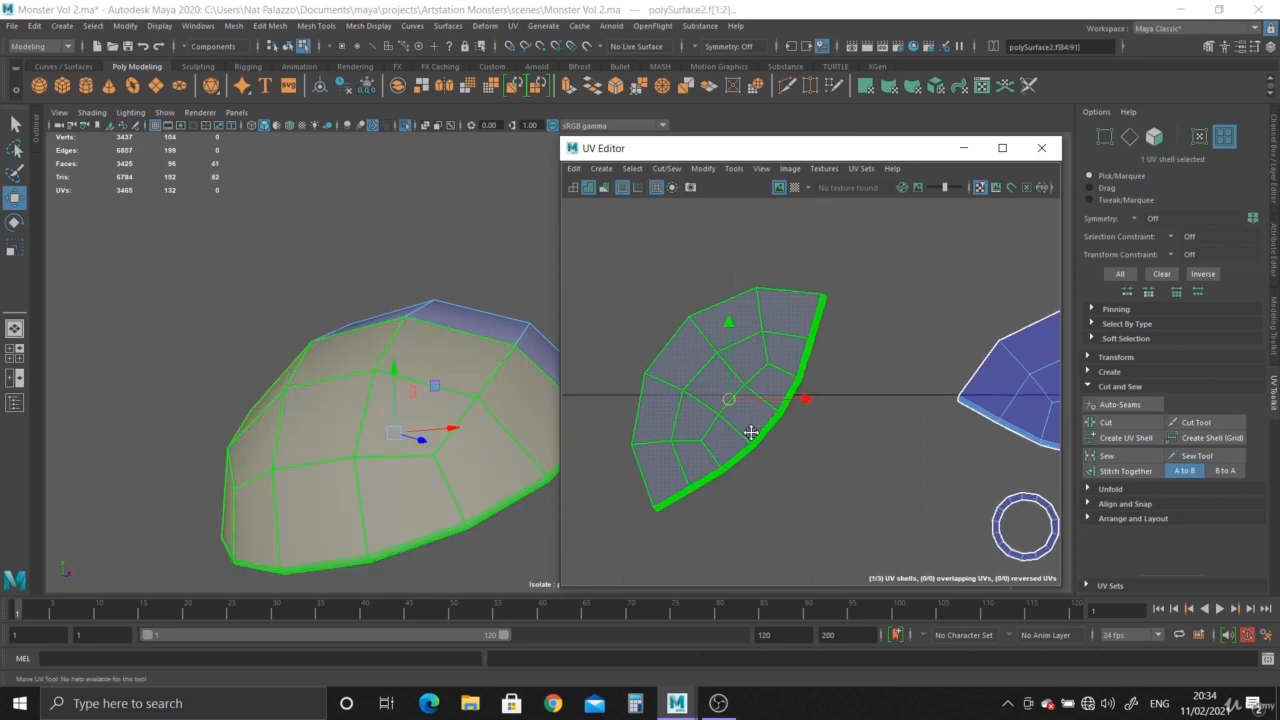
key(e)
drag(767, 335, 792, 343)
key(w)
Turn on the checker texture and inspect the eyelid cap's UV distortion from several angles.
scroll(771, 460, down, 1)
scroll(834, 494, down, 1)
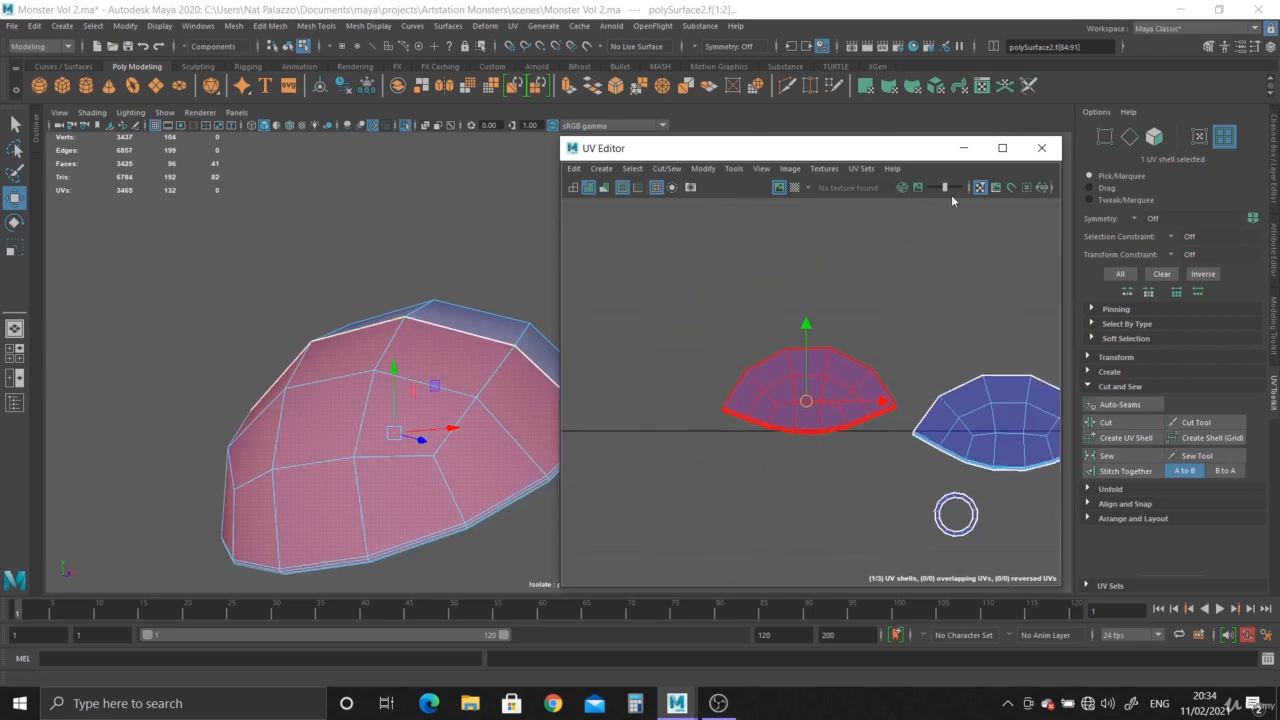
click(794, 188)
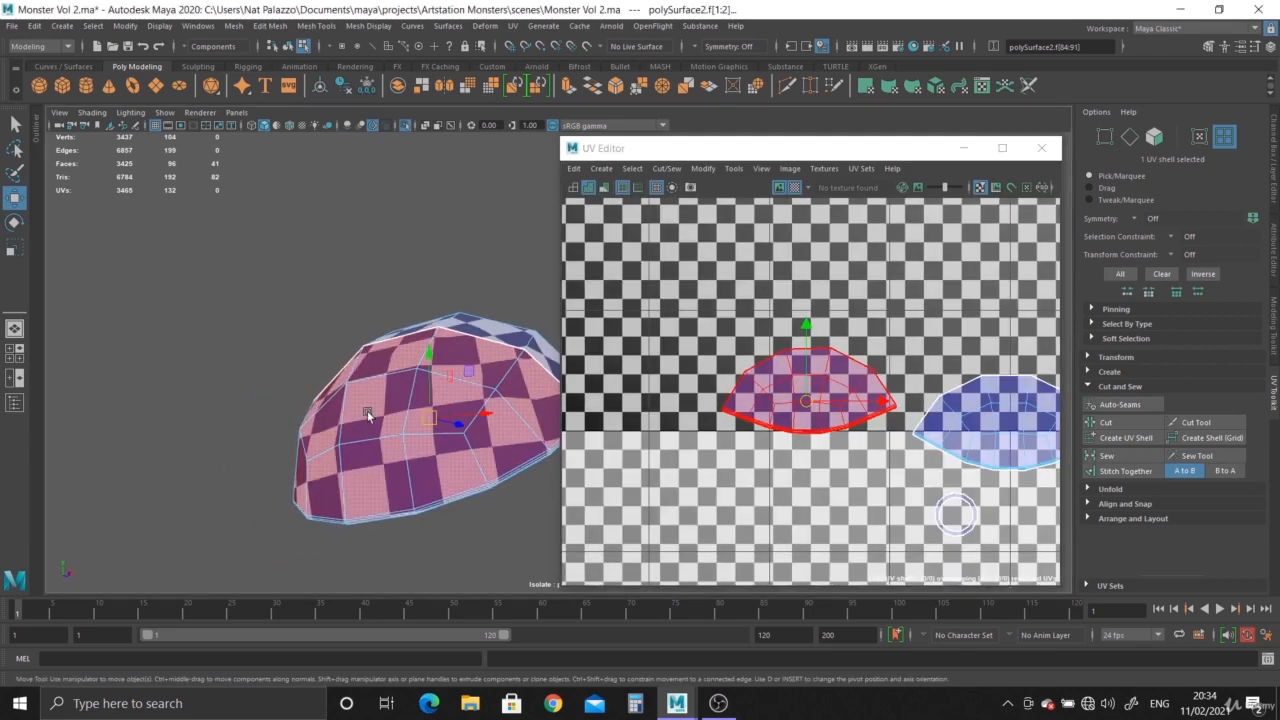
alt+drag(310, 470, 382, 481)
alt+middle_drag(424, 378, 434, 451)
alt+drag(434, 451, 430, 384)
alt+right_drag(430, 384, 466, 526)
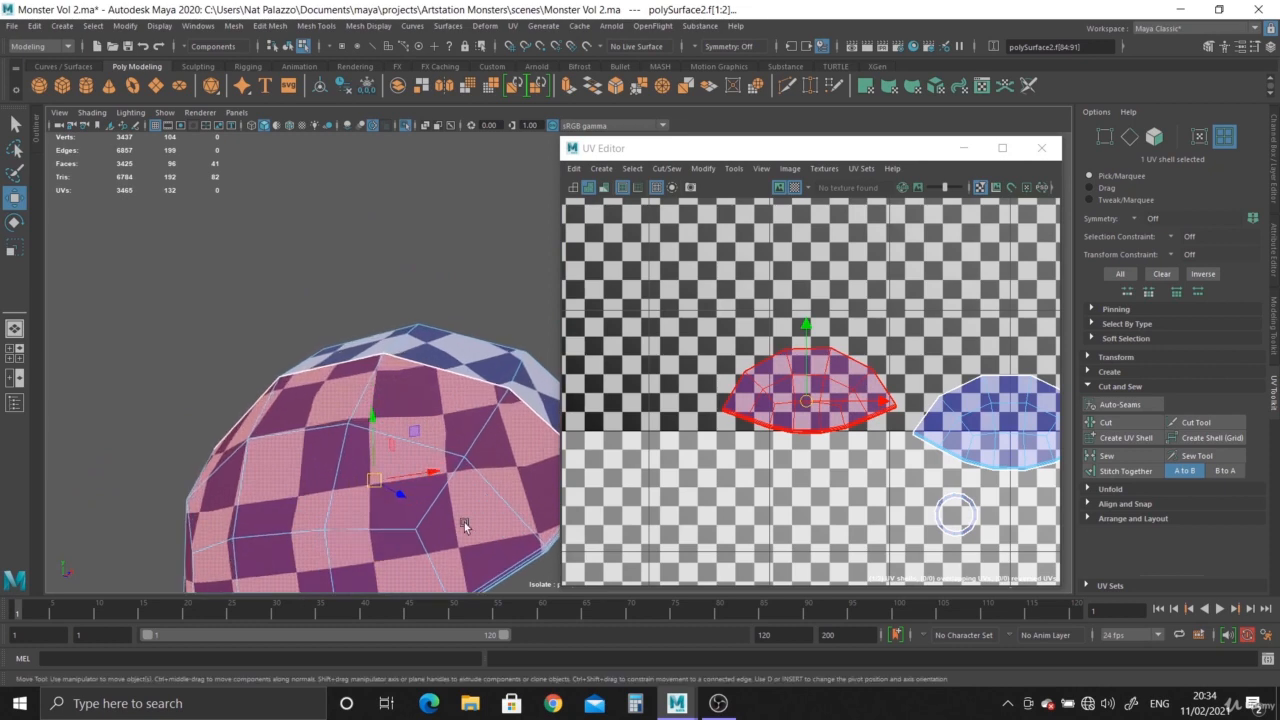
alt+middle_drag(466, 526, 441, 396)
scroll(441, 396, up, 1)
alt+drag(420, 367, 446, 325)
scroll(424, 394, down, 3)
scroll(760, 441, down, 2)
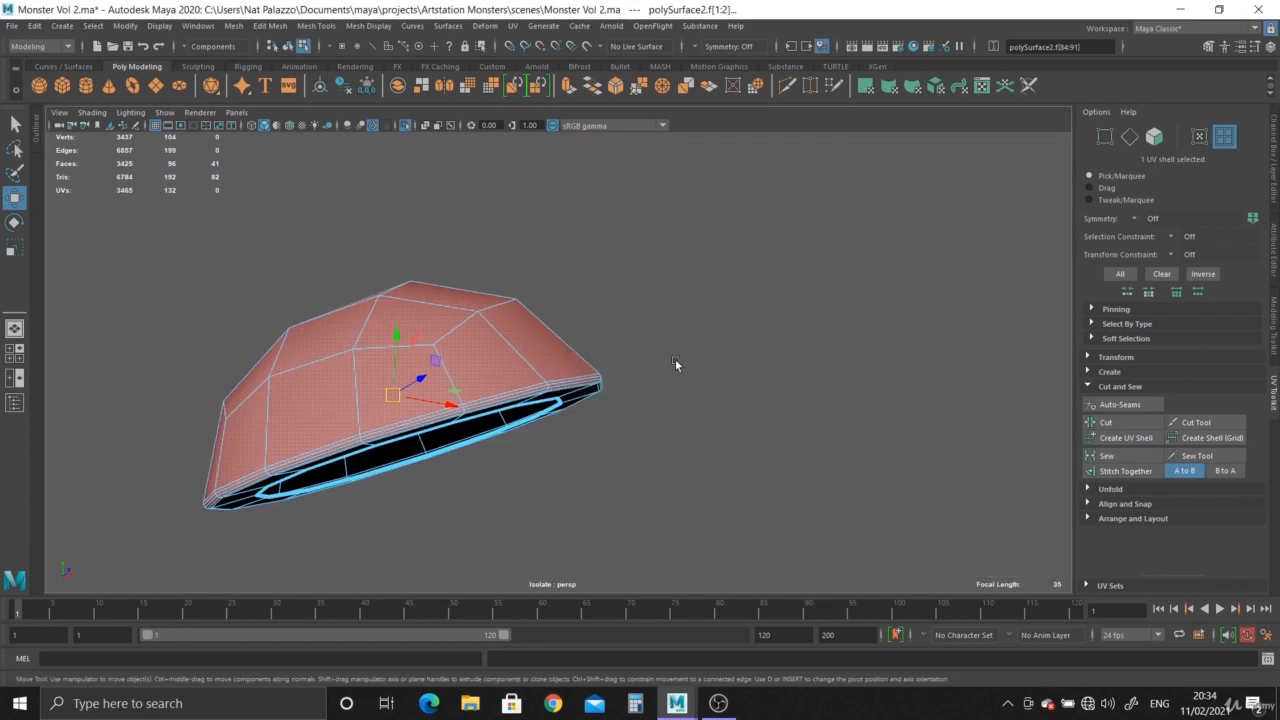
Leave the UV view and return to the full scene with the eyelid selected as an object.
alt+drag(677, 363, 432, 222)
click(400, 125)
alt+drag(563, 405, 541, 341)
right_drag(541, 341, 603, 303)
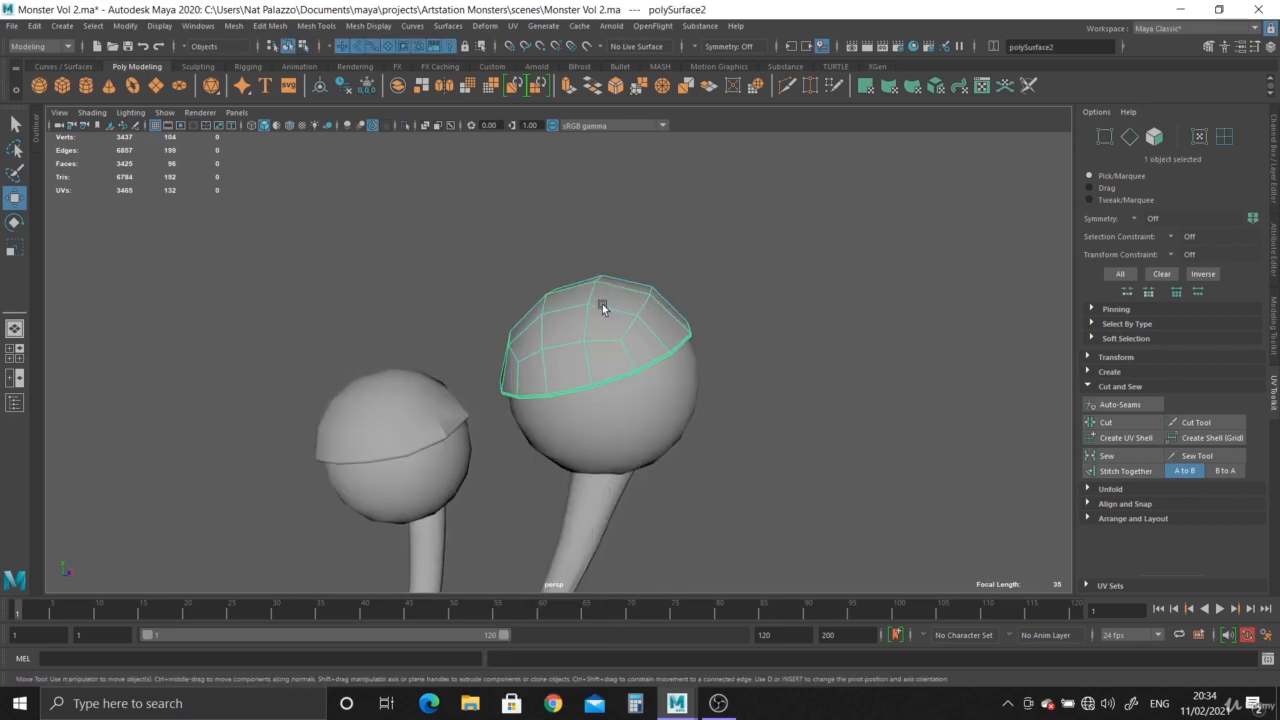
Delete the eyelid's construction history.
click(1272, 232)
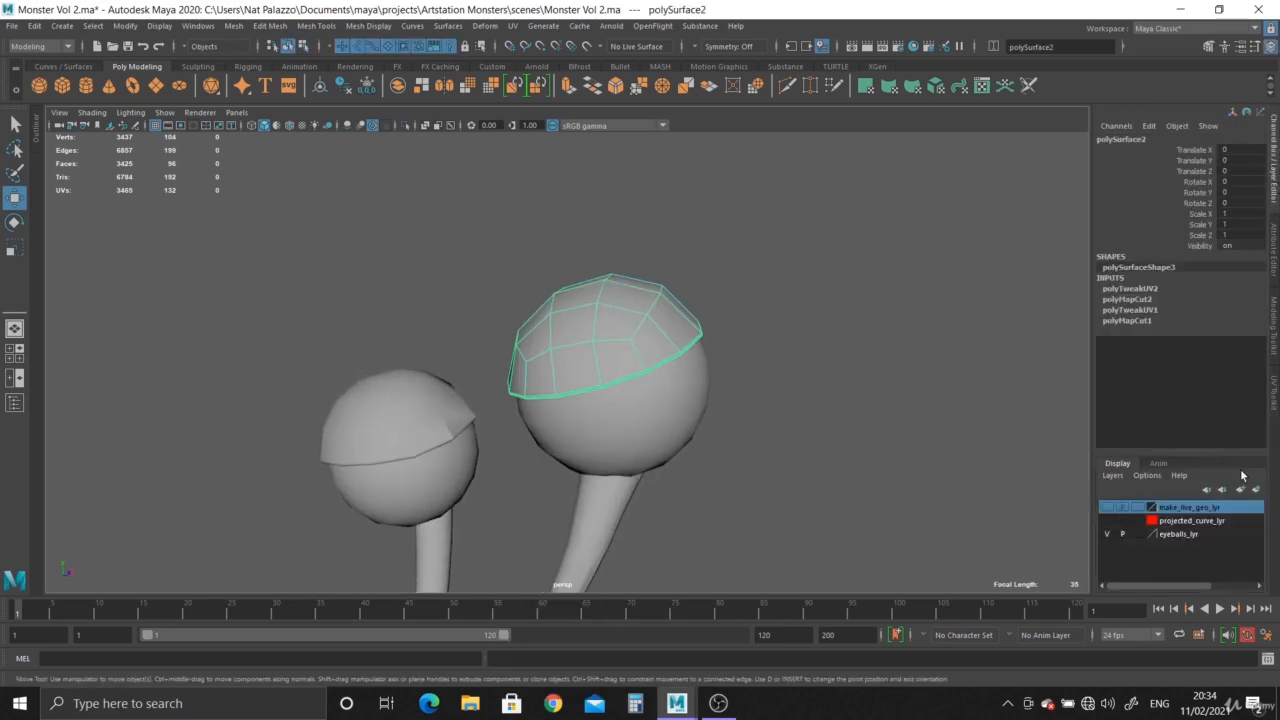
click(346, 85)
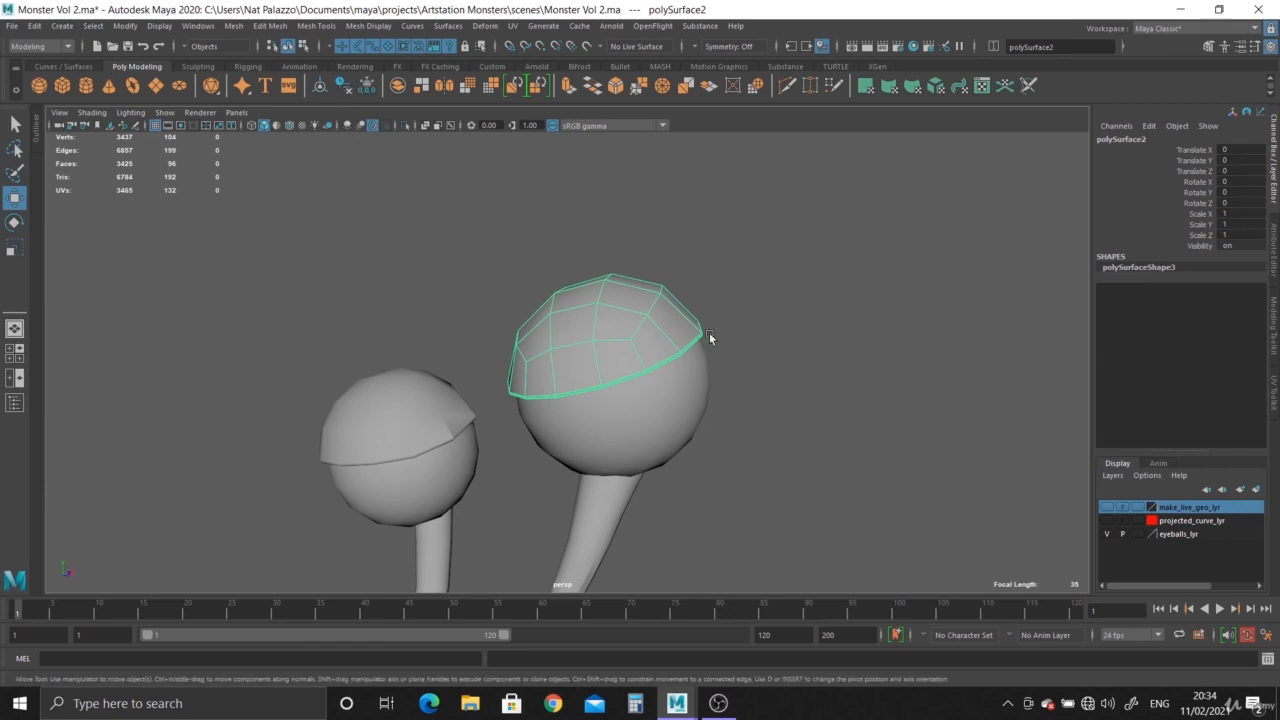
alt+right_drag(748, 368, 738, 427)
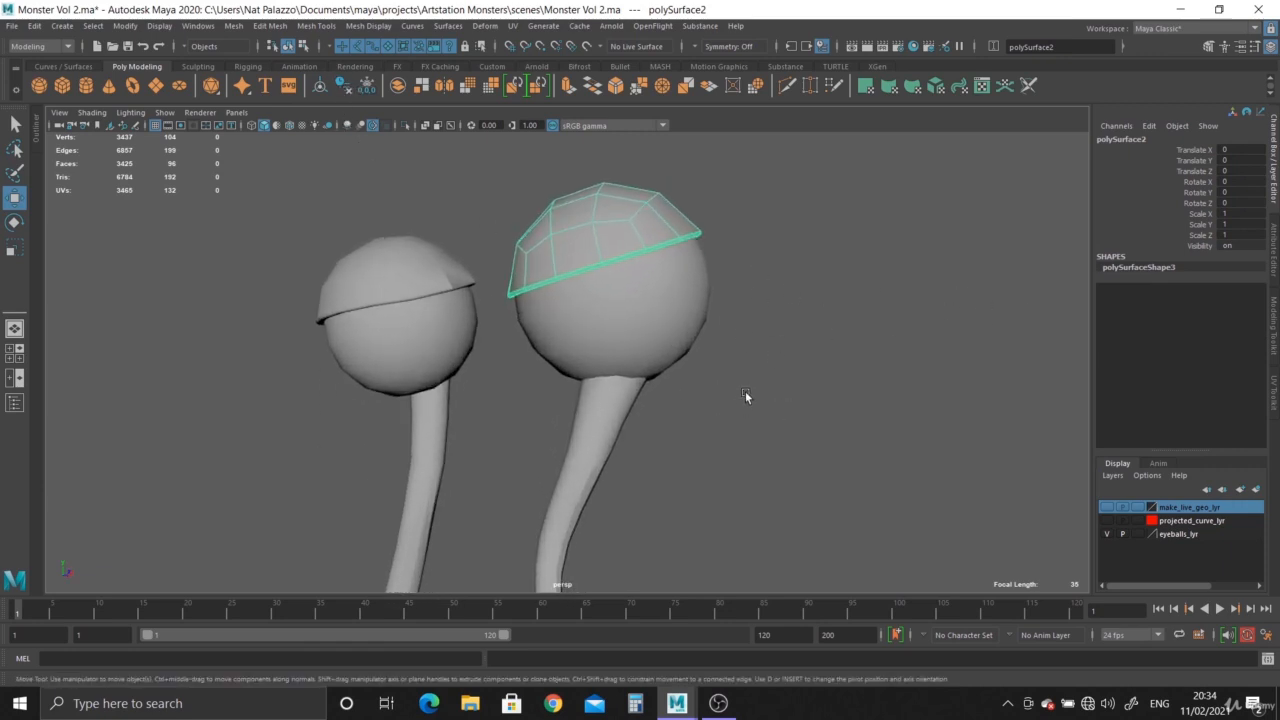
alt+middle_drag(745, 391, 712, 436)
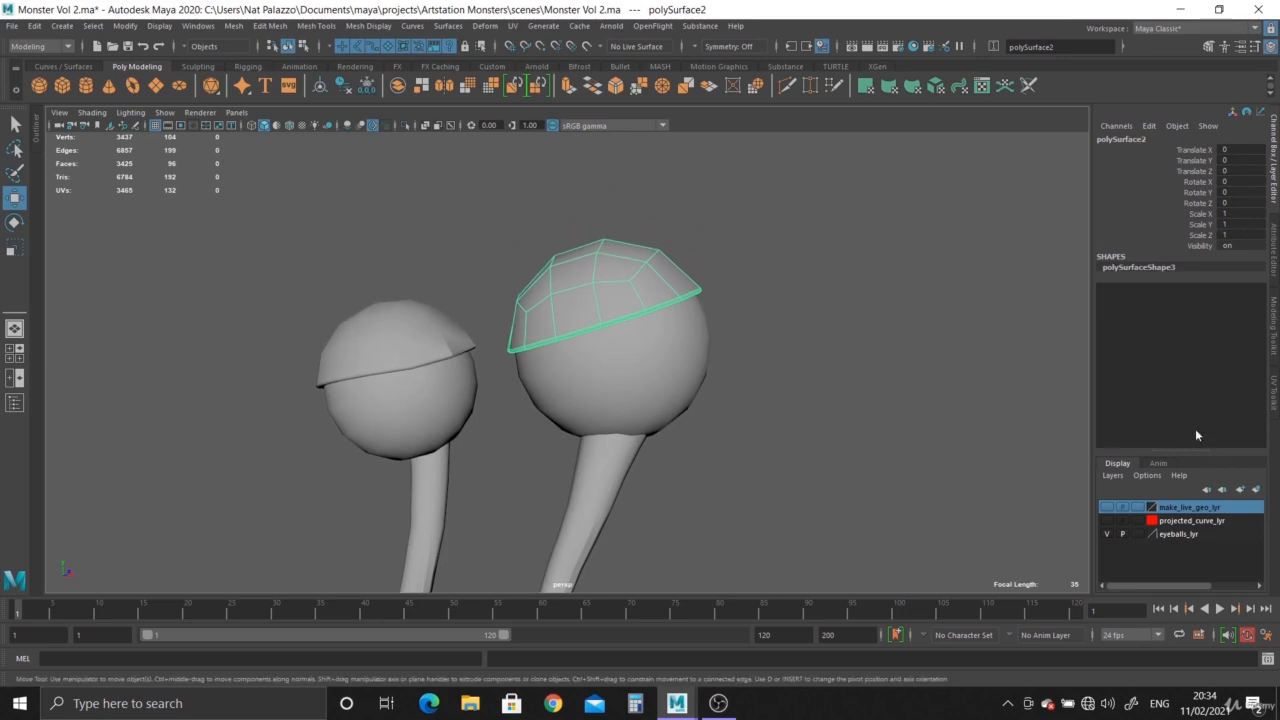
Create a new display layer from the eyelid and toggle its visibility off and back on.
click(1257, 490)
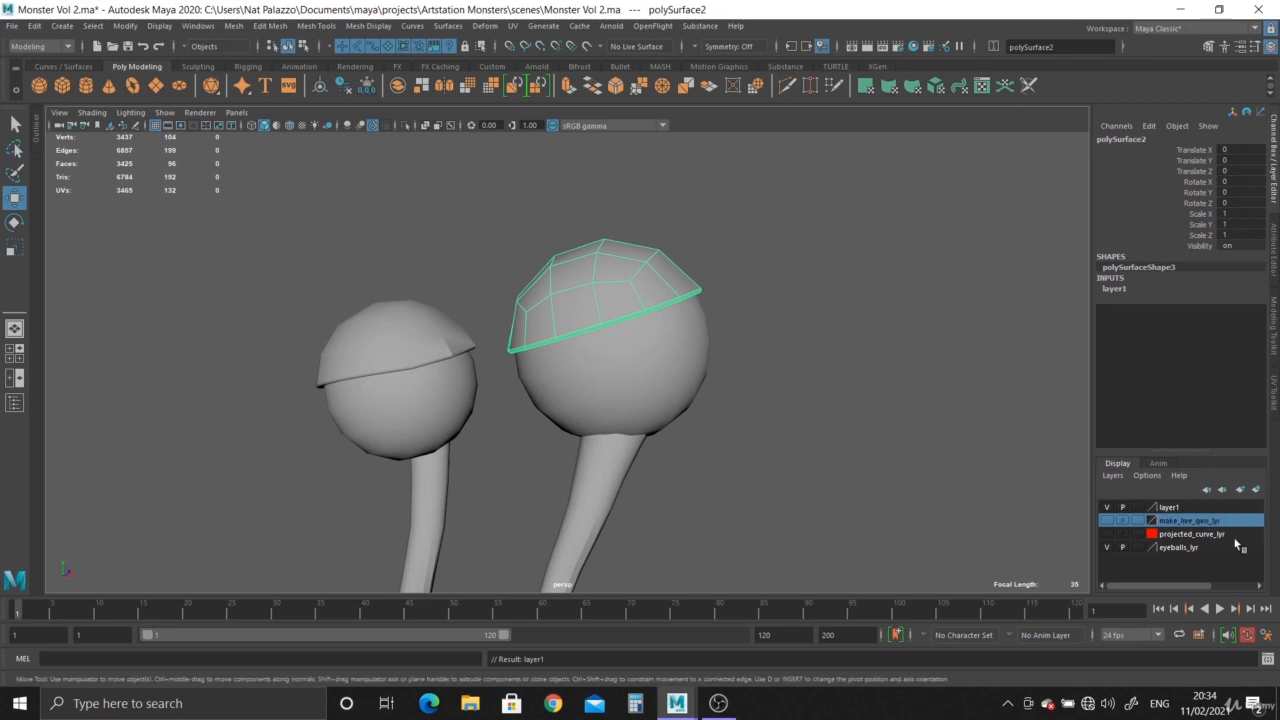
click(1106, 507)
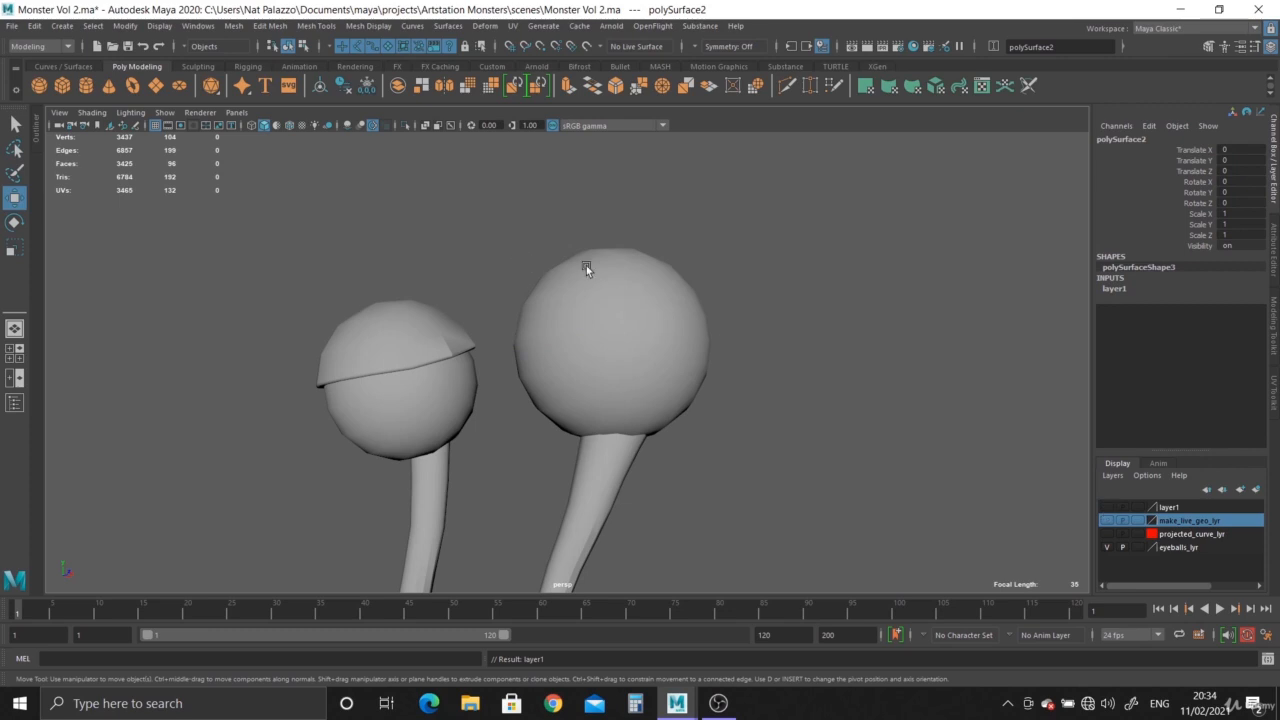
click(1106, 509)
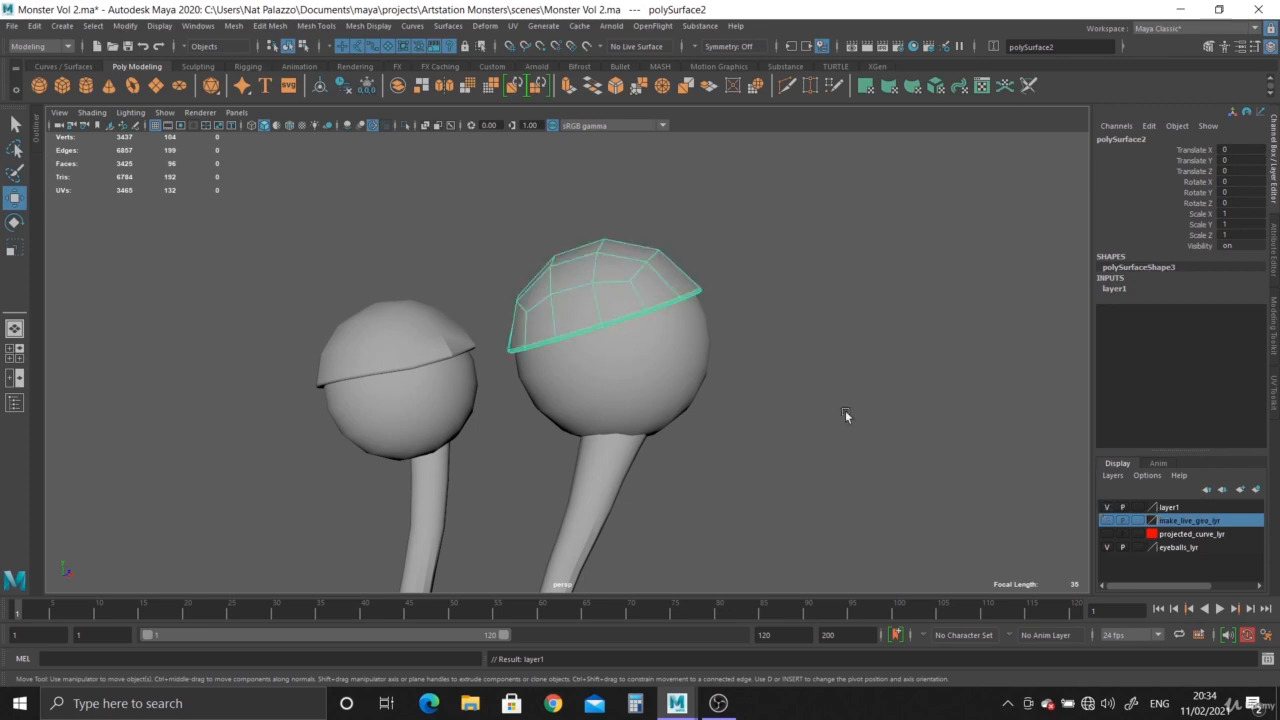
Rename the new display layer to character_lyr.
click(1106, 508)
double_click(1168, 507)
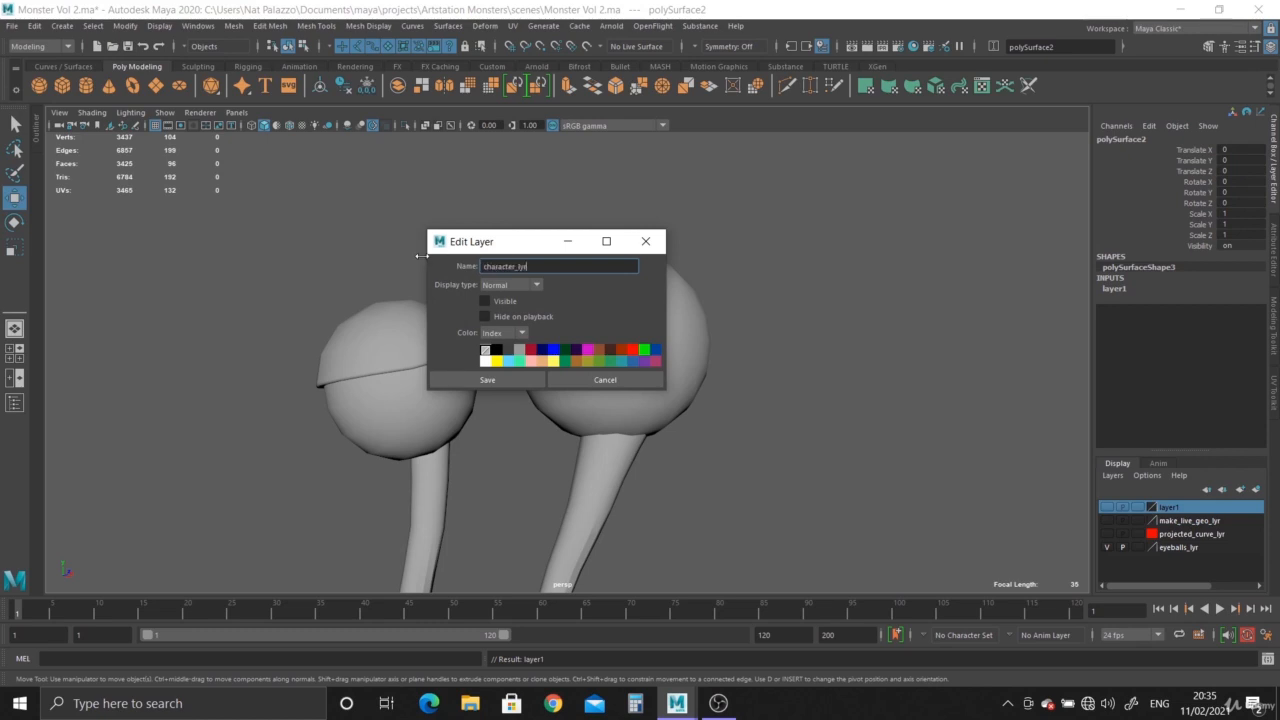
click(480, 379)
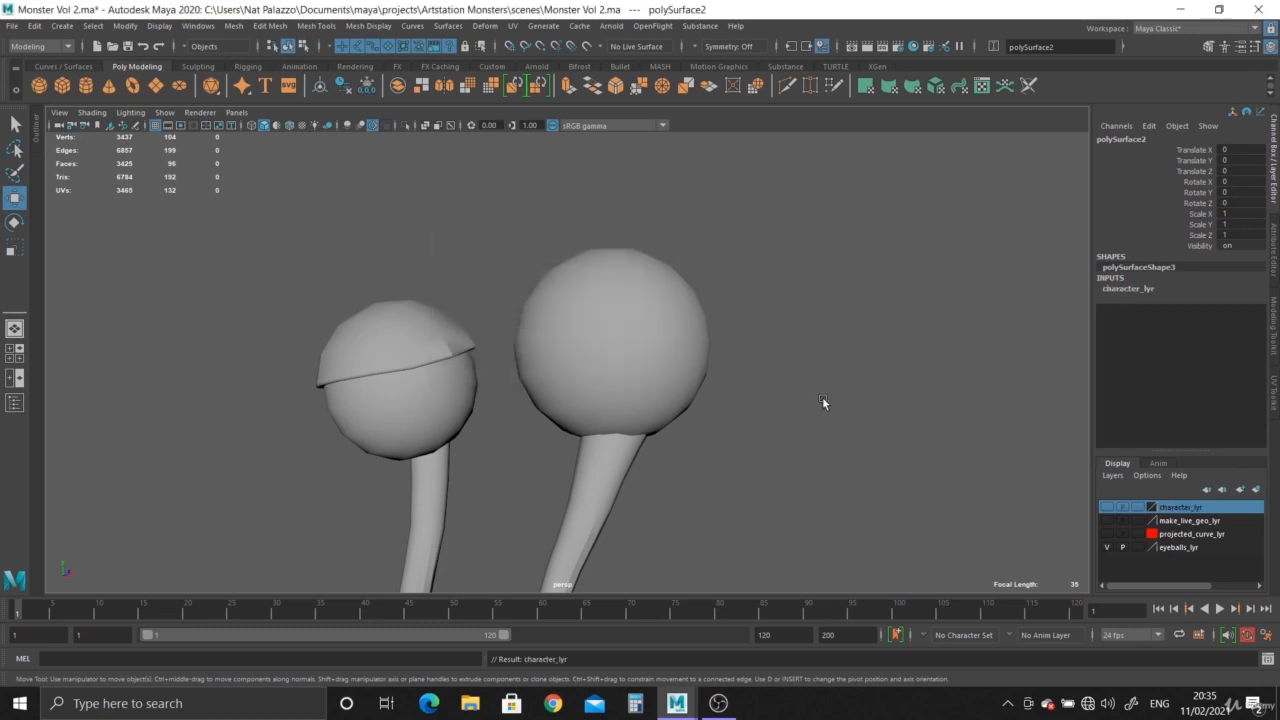
Select the right eyeball and open the UV Editor.
alt+drag(834, 496, 805, 424)
scroll(805, 427, up, 1)
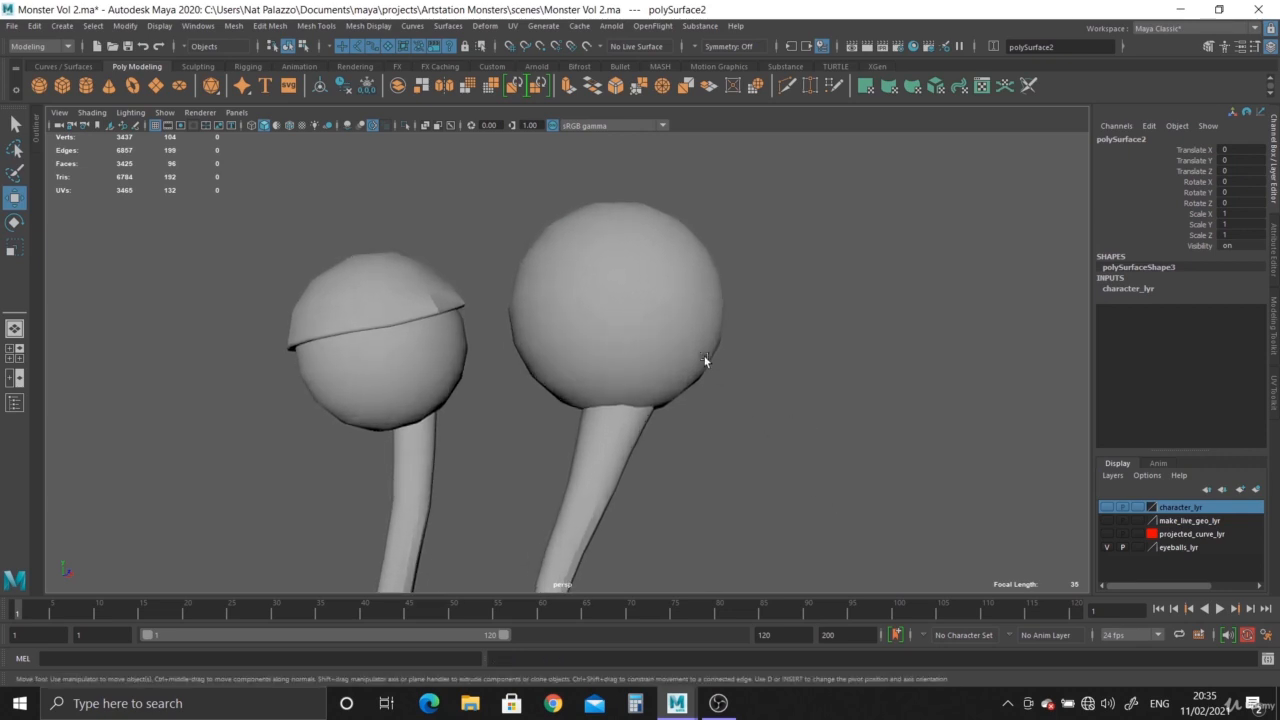
click(672, 333)
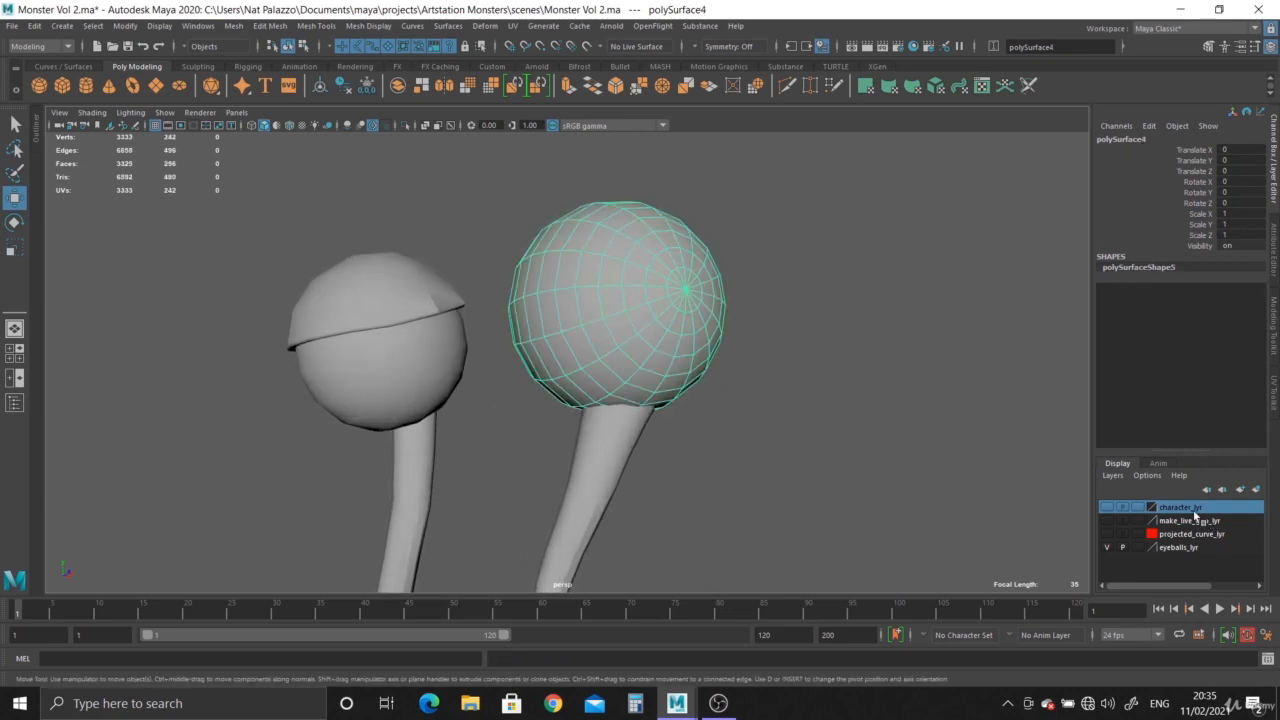
scroll(602, 427, down, 2)
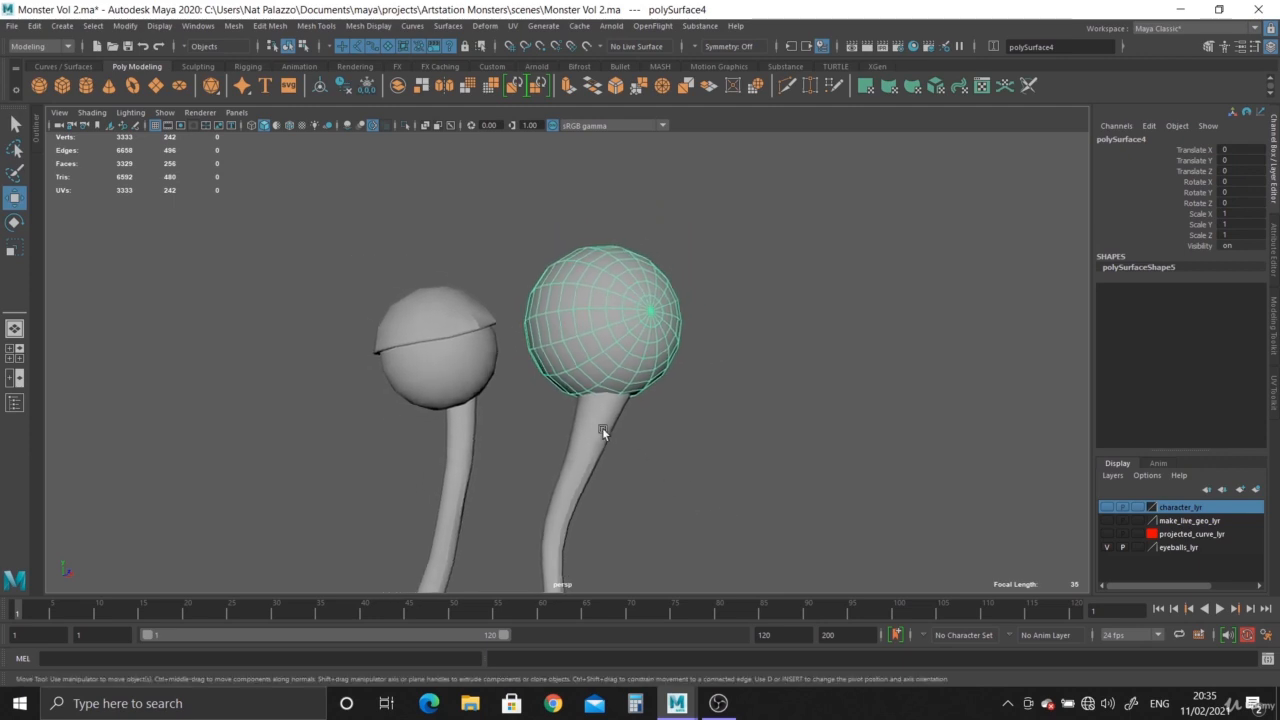
alt+drag(602, 427, 558, 392)
alt+right_drag(558, 392, 532, 340)
alt+middle_drag(532, 340, 530, 218)
alt+right_drag(530, 218, 603, 198)
alt+middle_drag(554, 245, 552, 345)
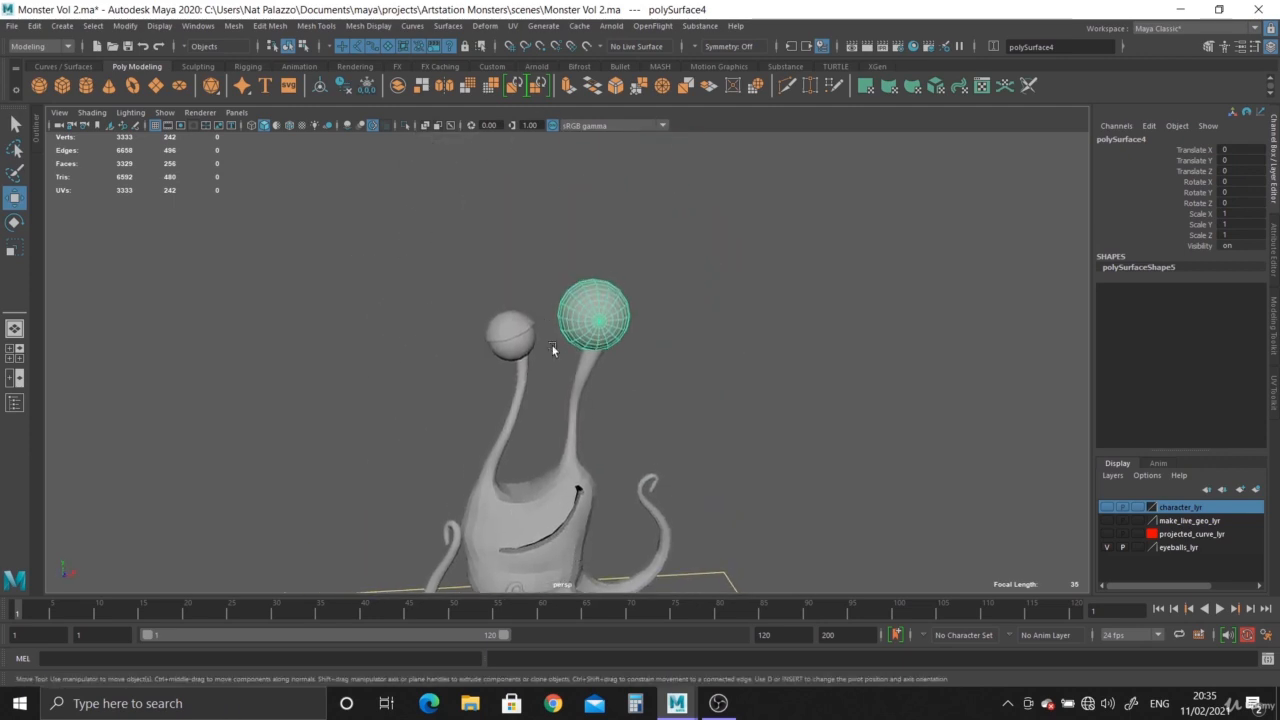
alt+right_drag(552, 345, 754, 480)
alt+middle_drag(682, 300, 680, 430)
alt+right_drag(680, 430, 762, 500)
alt+drag(762, 500, 560, 399)
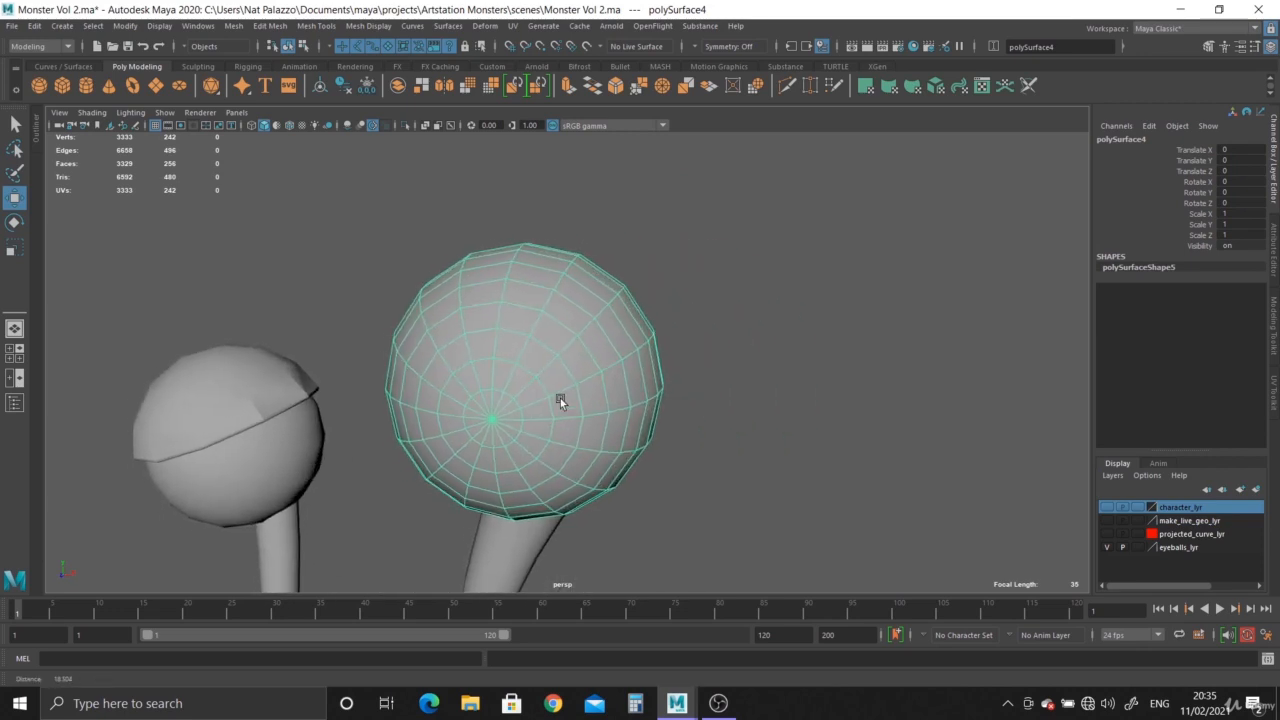
click(512, 26)
click(546, 51)
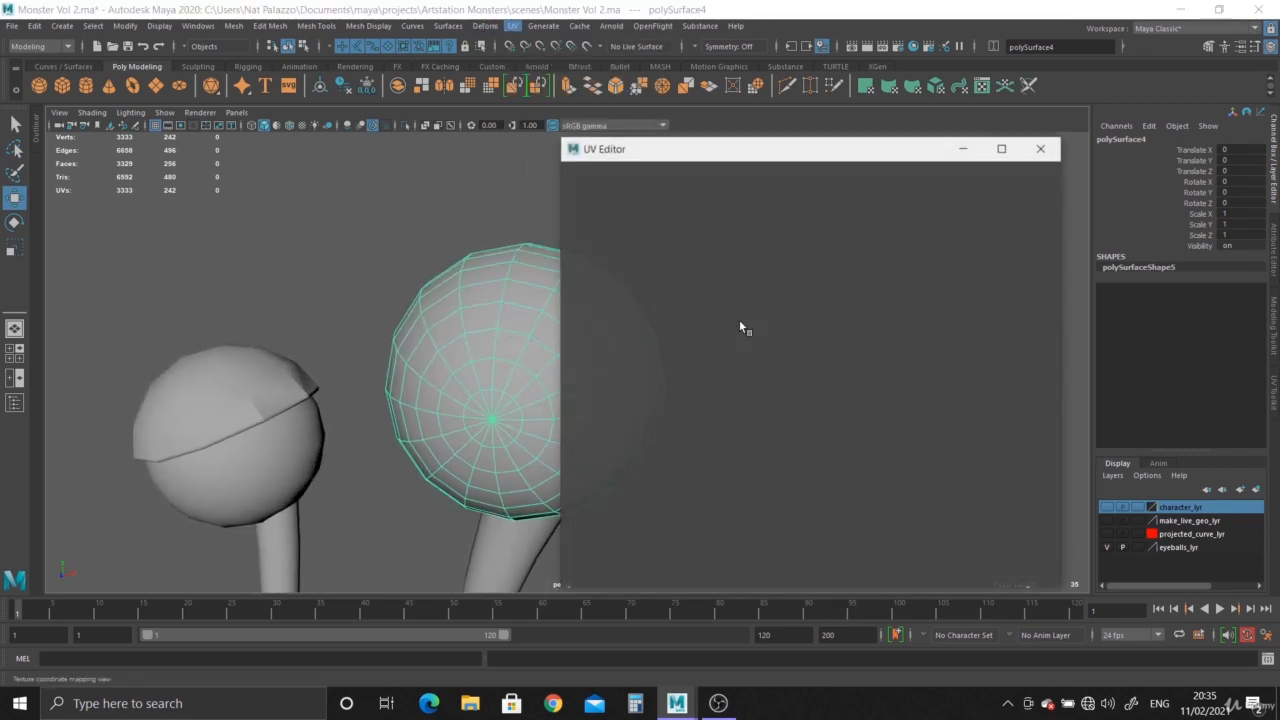
Cut the eyeball's UVs along the vertical edge loop through its centre.
alt+drag(540, 320, 275, 303)
alt+drag(446, 363, 358, 331)
alt+right_drag(358, 331, 468, 264)
double_click(468, 335)
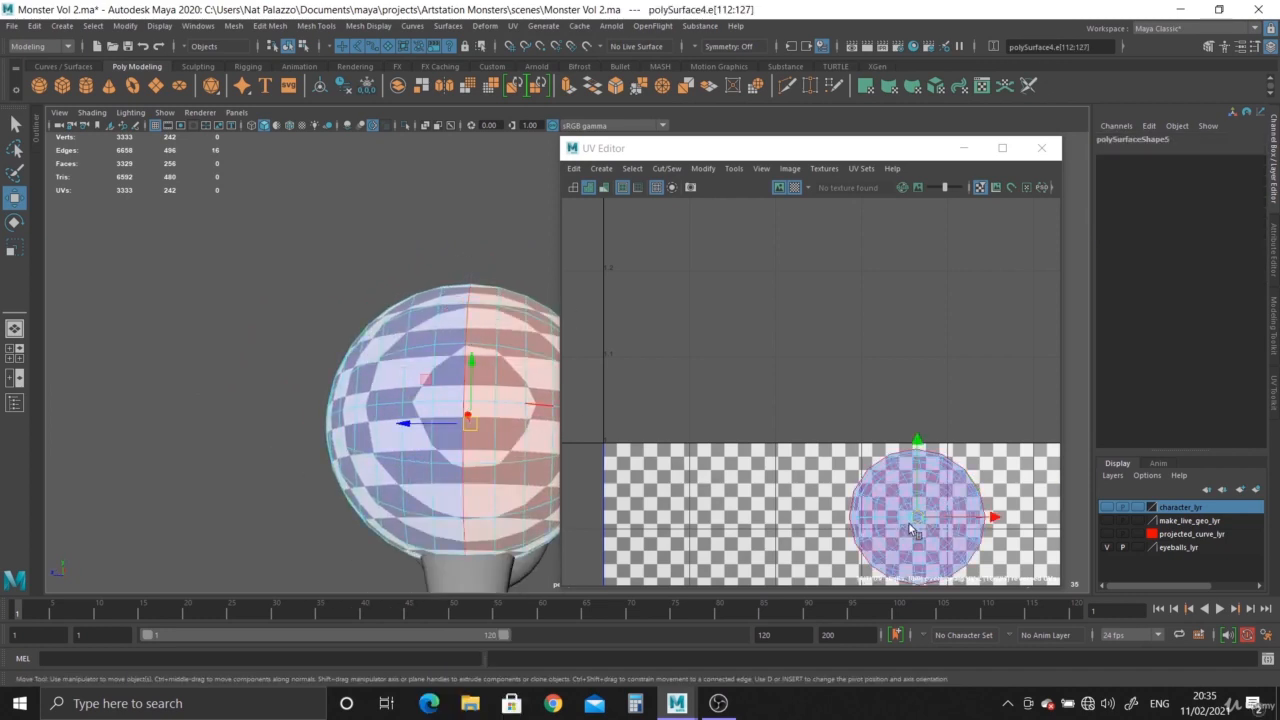
shift+right_drag(914, 529, 864, 542)
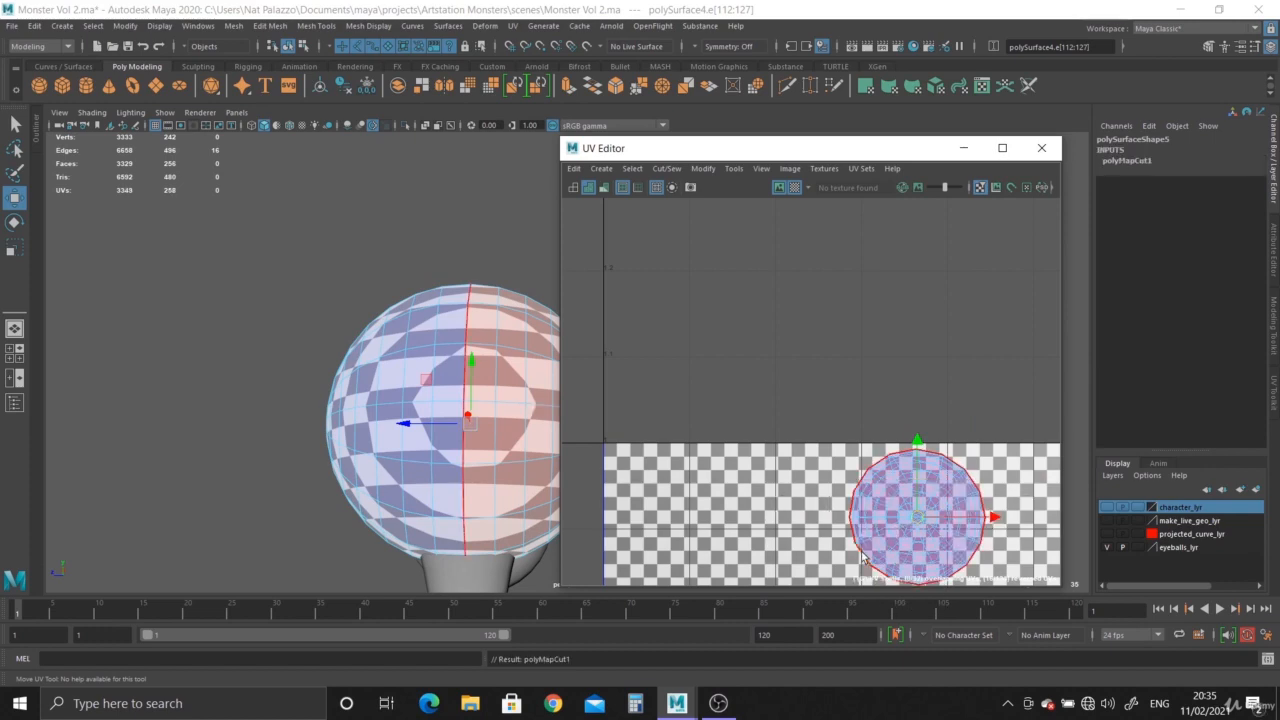
Select one half of the eyeball's UVs and move that shell to the left.
alt+middle_drag(873, 562, 860, 477)
right_drag(912, 433, 850, 416)
click(896, 452)
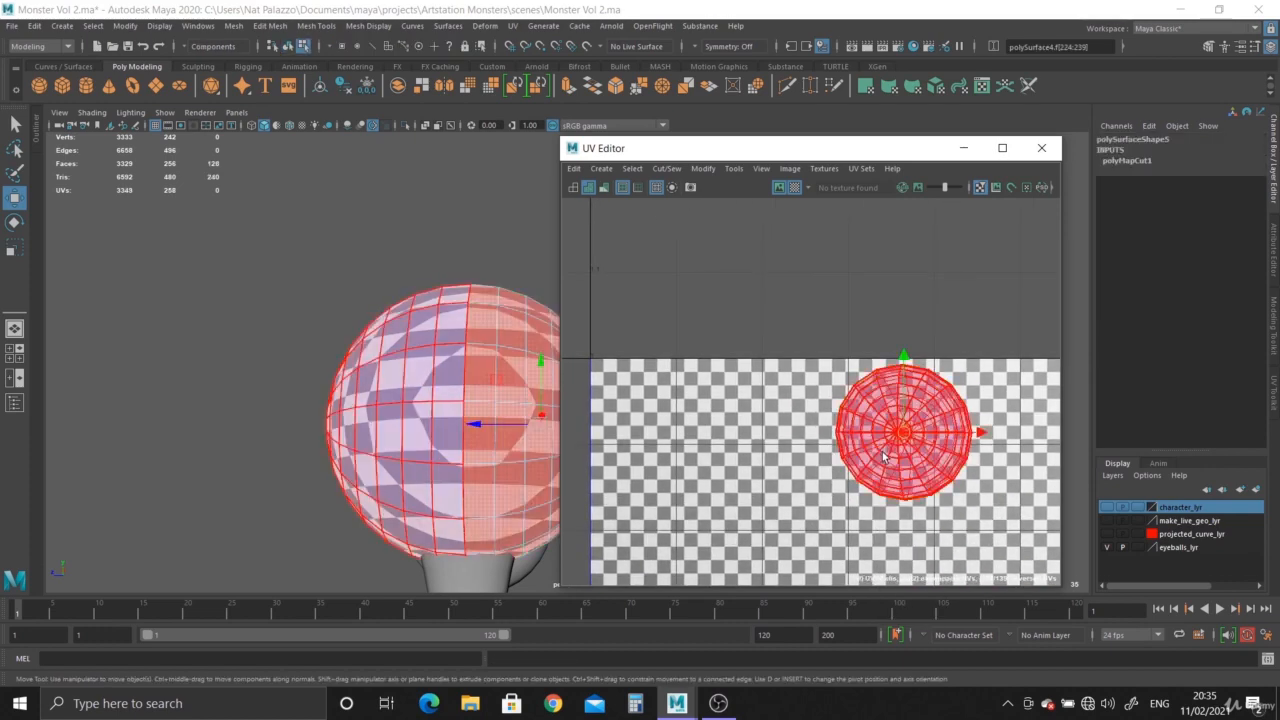
drag(906, 436, 742, 456)
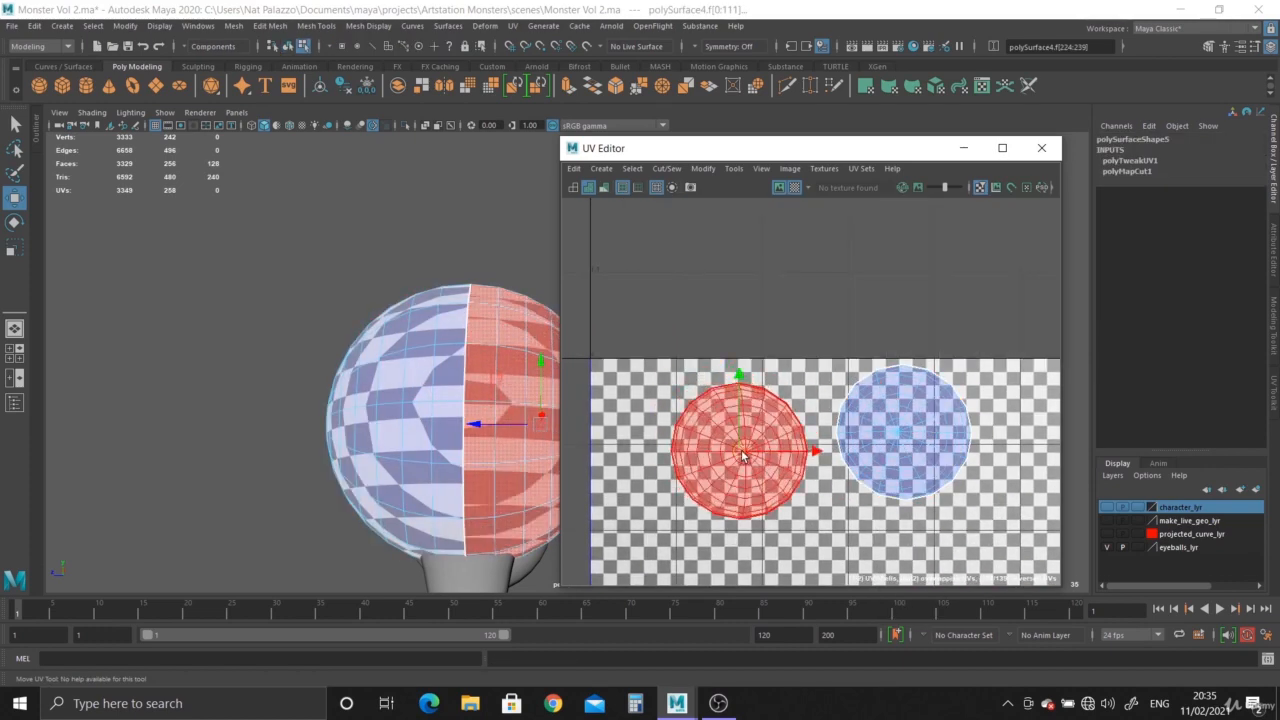
Unfold both halves of the eyeball's UV shells.
key(w)
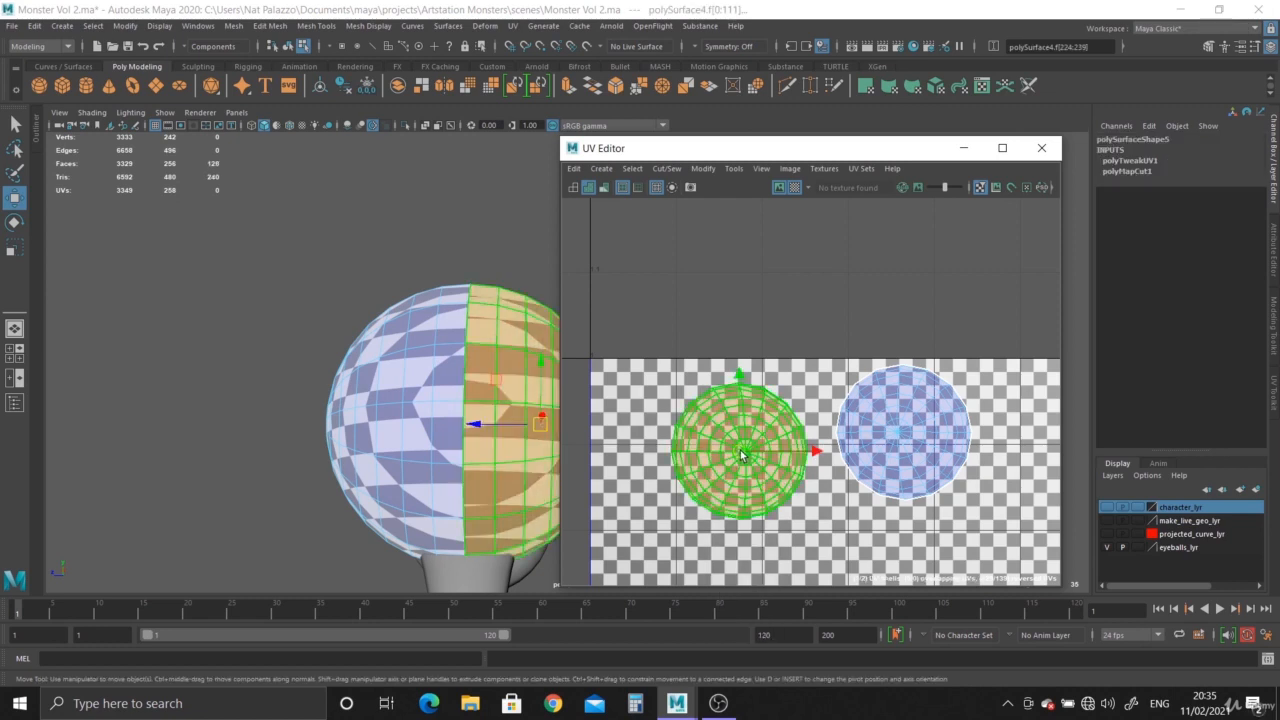
shift+right_click(741, 456)
mouse_move(671, 403)
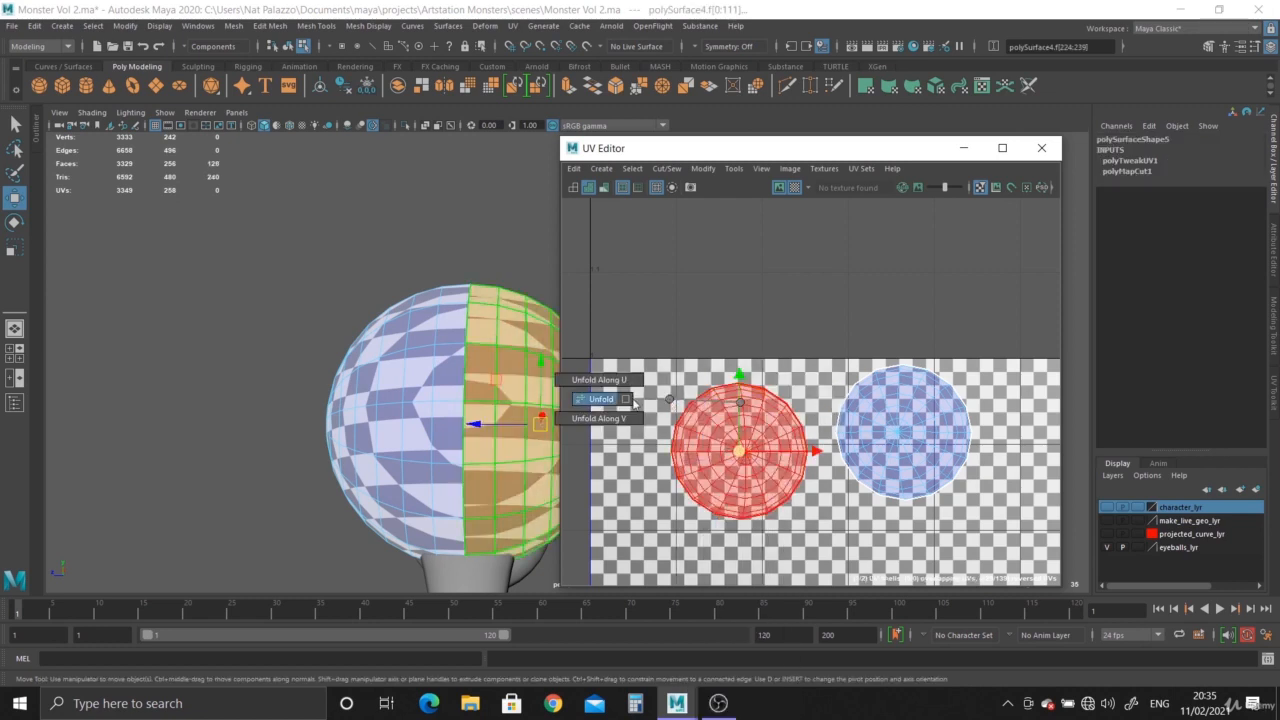
click(588, 399)
click(906, 460)
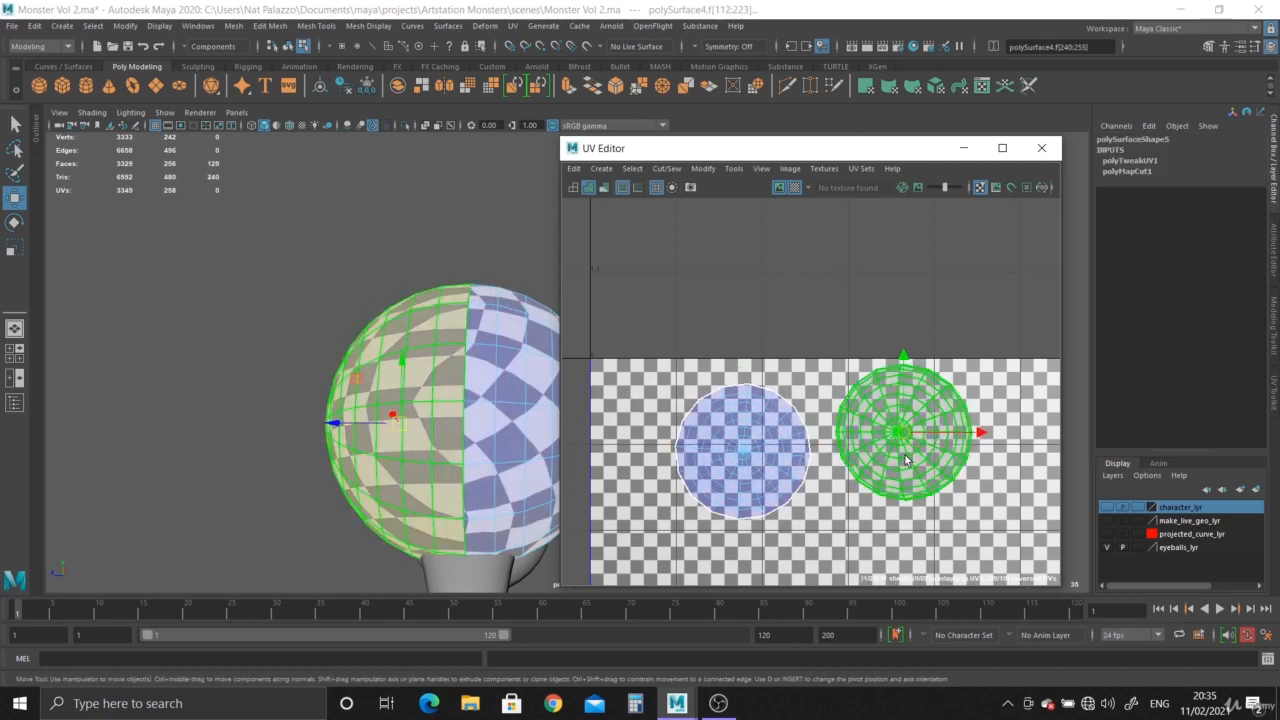
shift+right_click(910, 448)
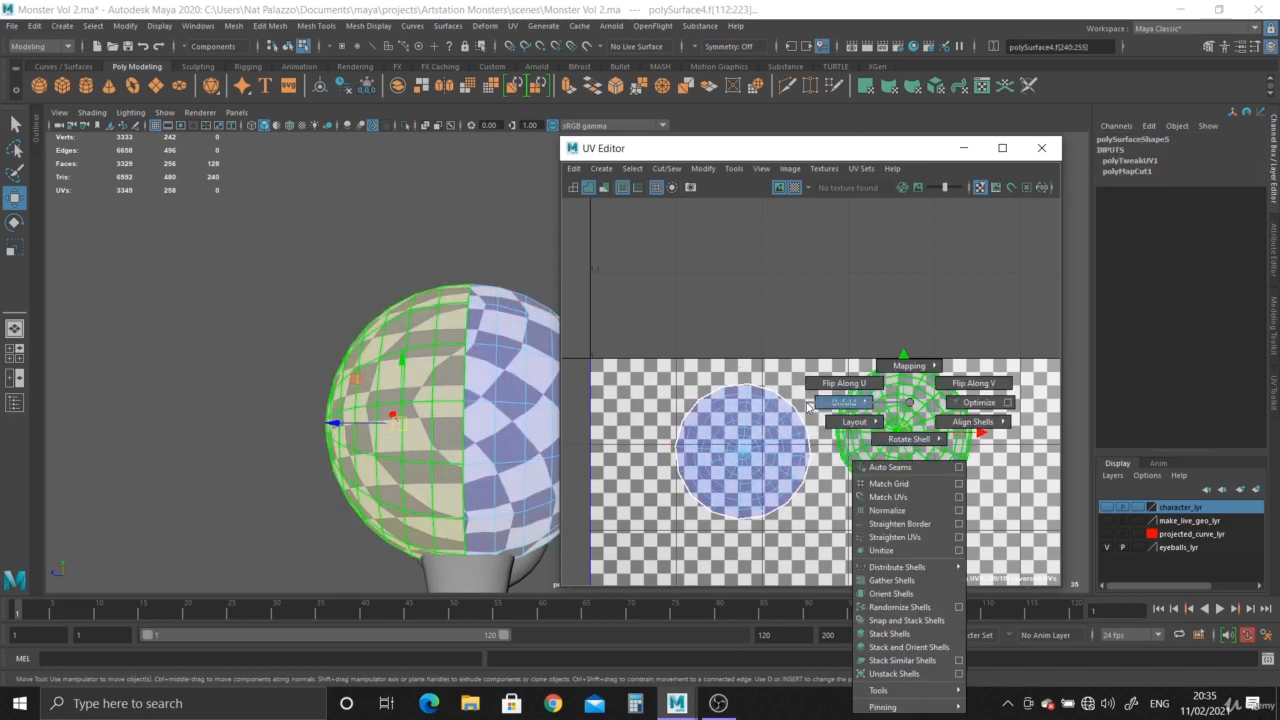
mouse_move(810, 403)
click(732, 400)
click(873, 517)
click(760, 485)
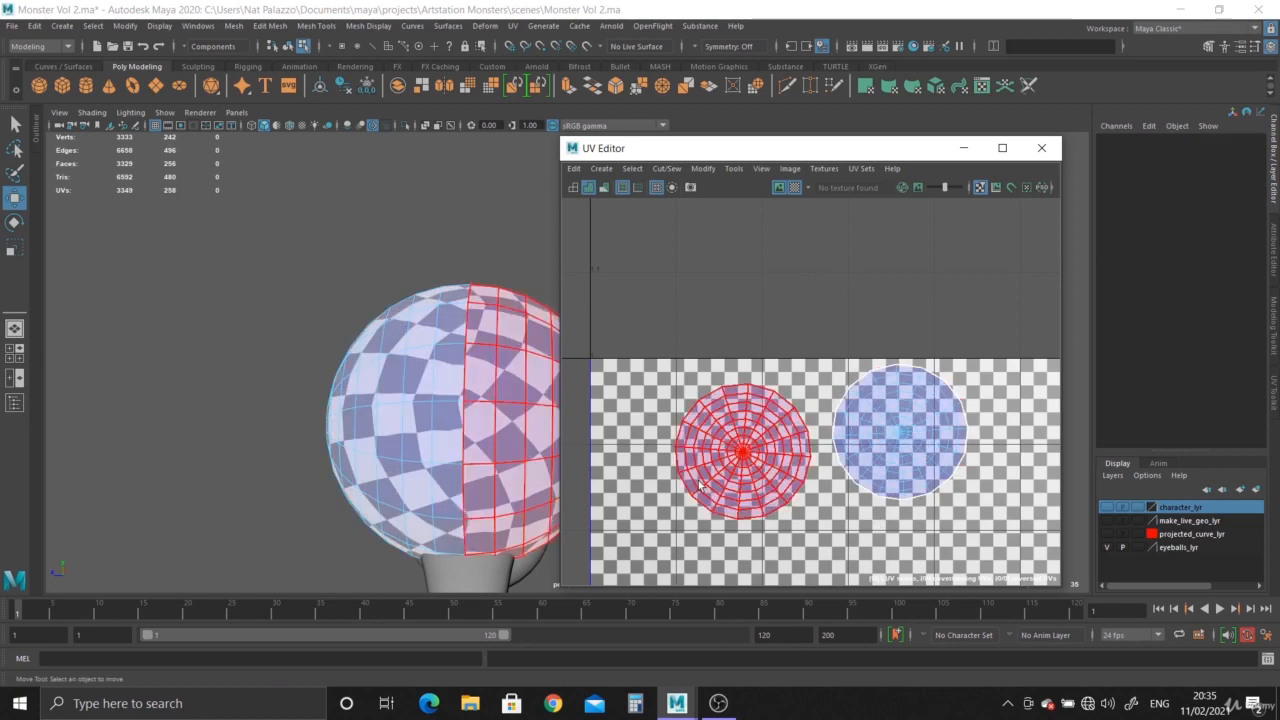
Deselect the UVs and close the UV Editor.
click(635, 460)
alt+right_drag(500, 423, 445, 402)
alt+drag(445, 402, 538, 418)
scroll(538, 413, down, 1)
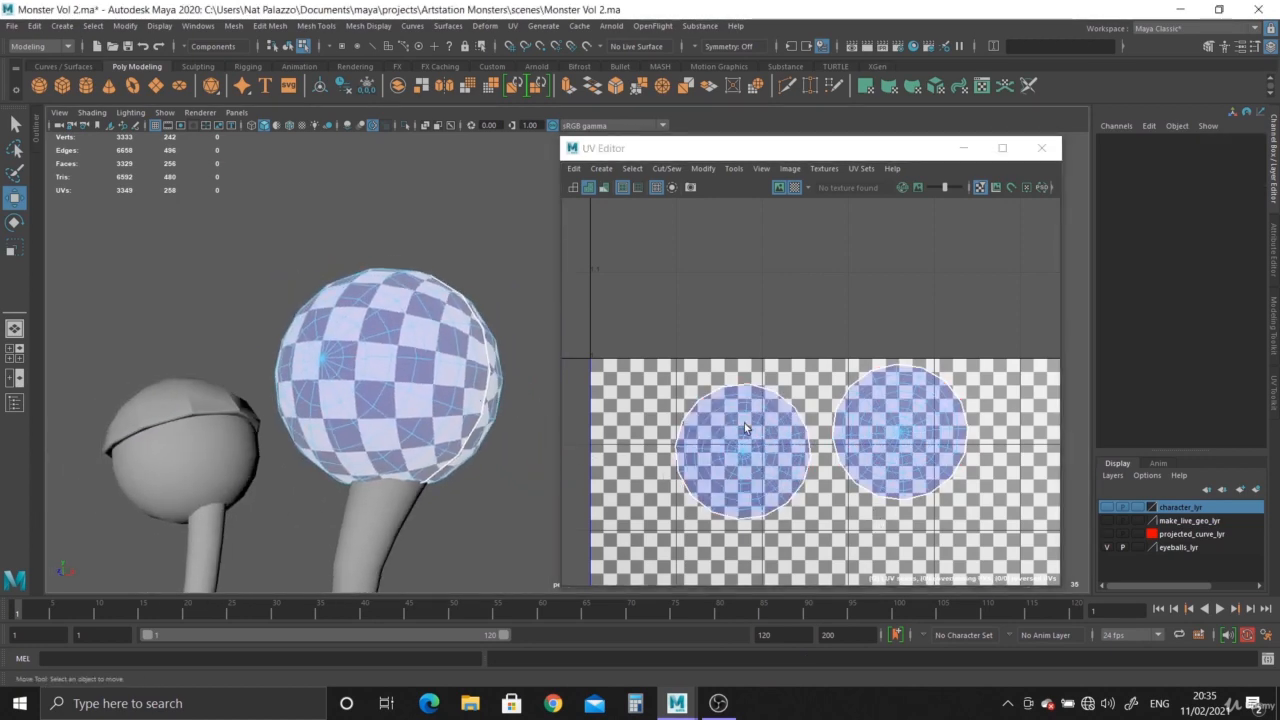
scroll(744, 423, down, 2)
click(1040, 149)
Add the selected eyeball to the character_lyr display layer.
right_drag(420, 325, 475, 308)
alt+middle_drag(391, 306, 712, 359)
scroll(712, 359, down, 1)
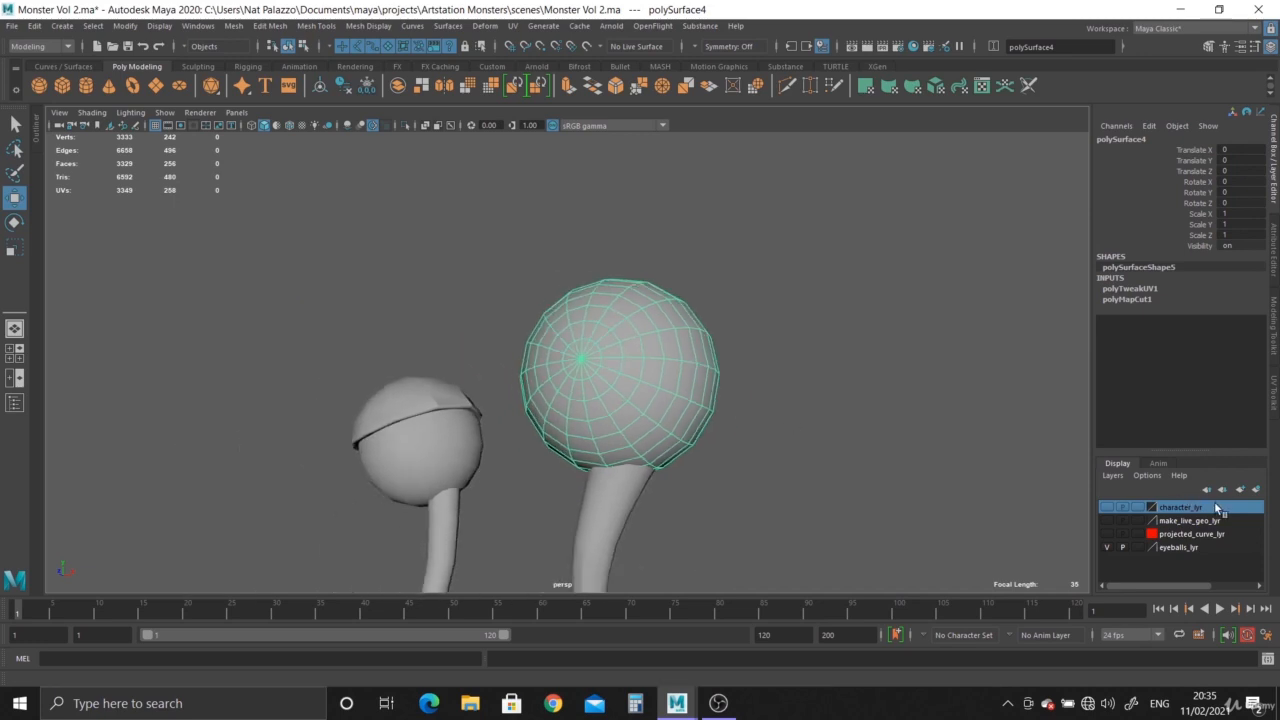
right_click(1217, 509)
click(1212, 535)
Select the other eyelid and open the UV Editor.
alt+drag(648, 497, 645, 418)
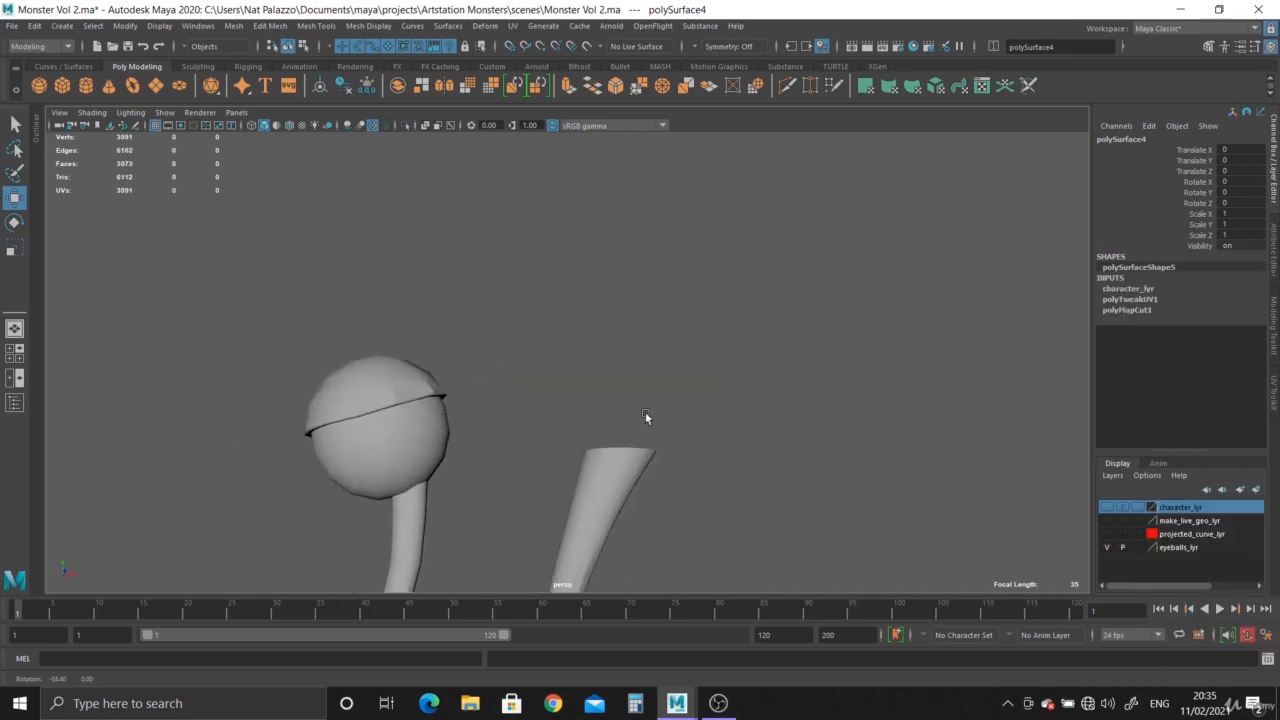
click(412, 388)
alt+middle_drag(424, 415, 467, 357)
scroll(632, 358, up, 5)
scroll(624, 357, down, 1)
click(512, 26)
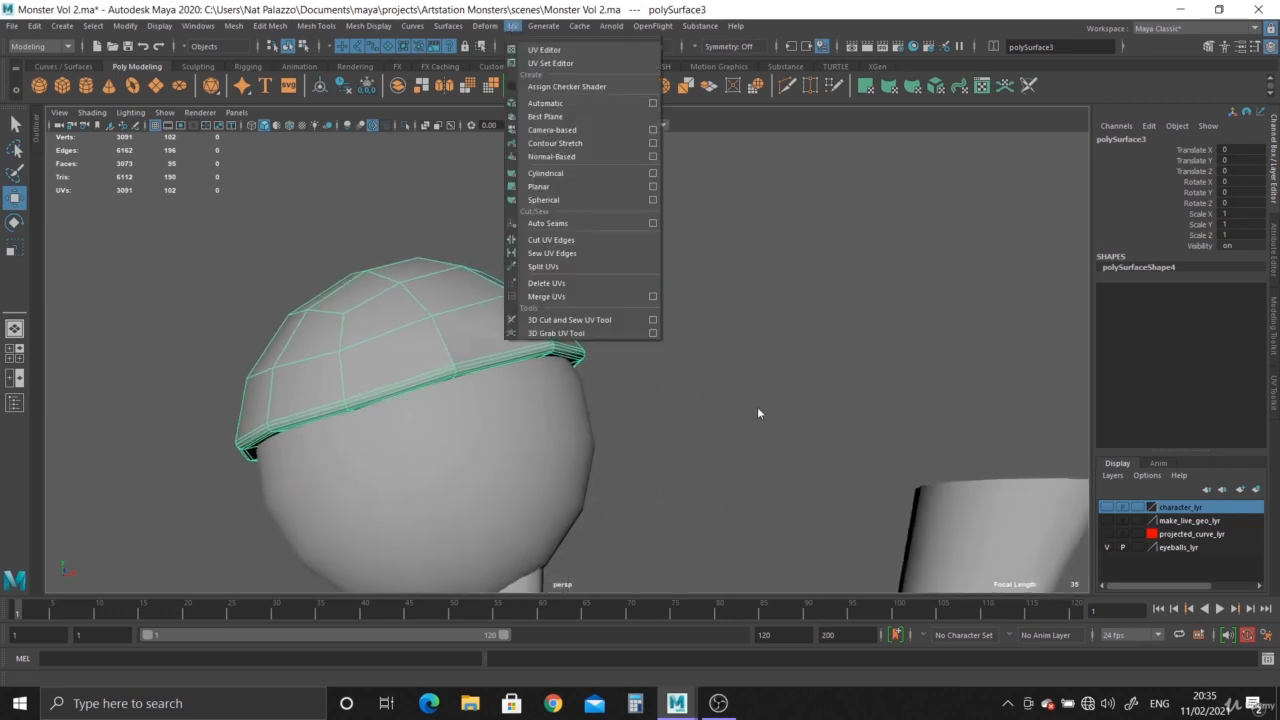
click(545, 50)
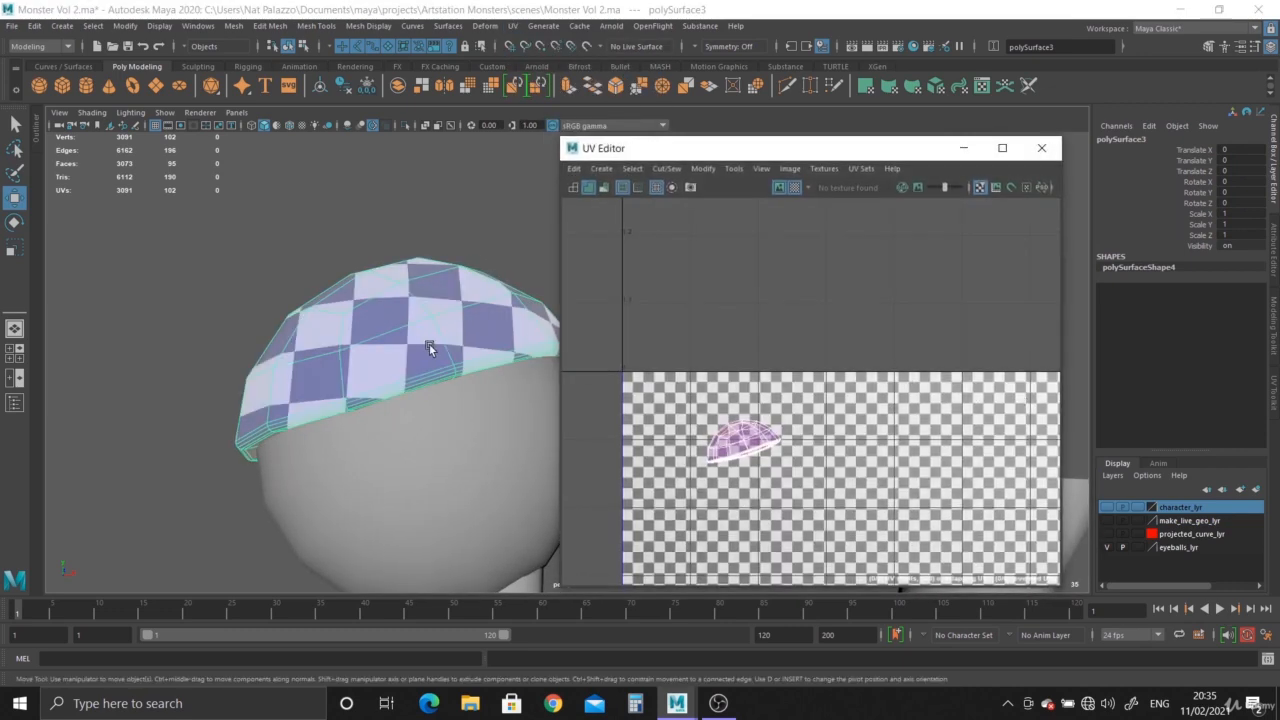
Isolate the eyelid in the viewport and turn off the checker display in the UV Editor.
alt+drag(409, 388, 435, 364)
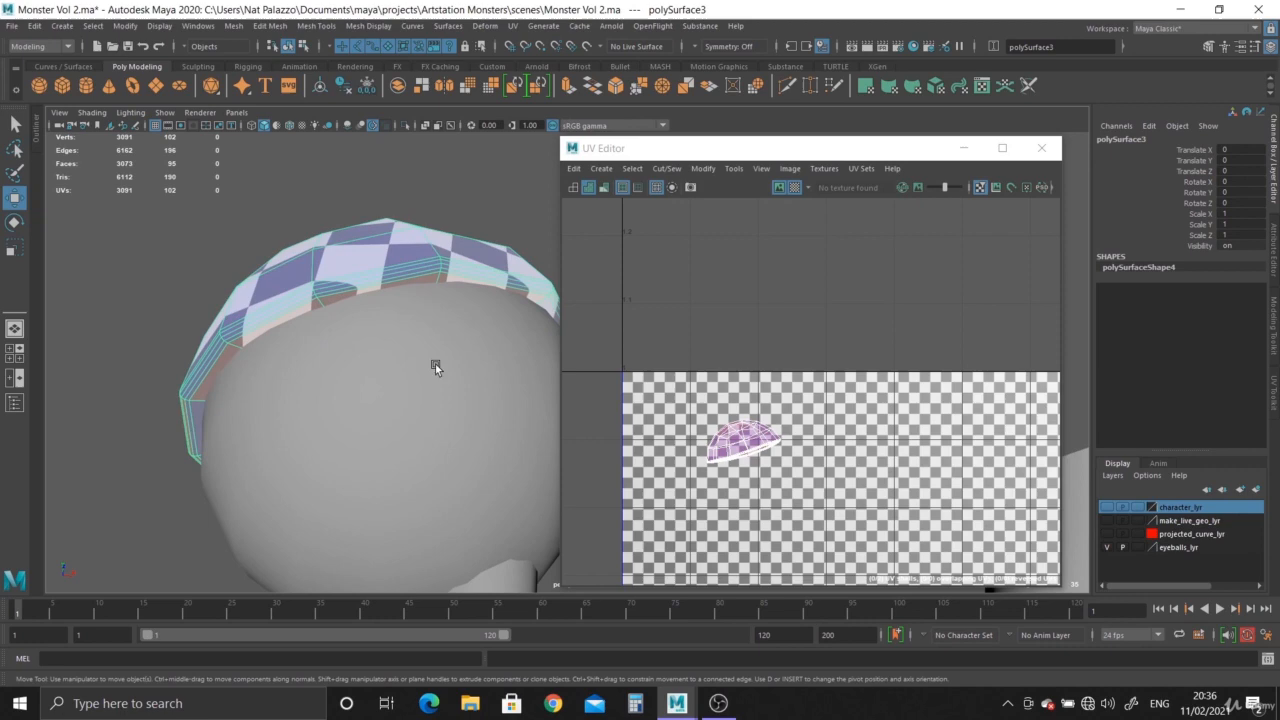
click(405, 125)
scroll(380, 321, up, 5)
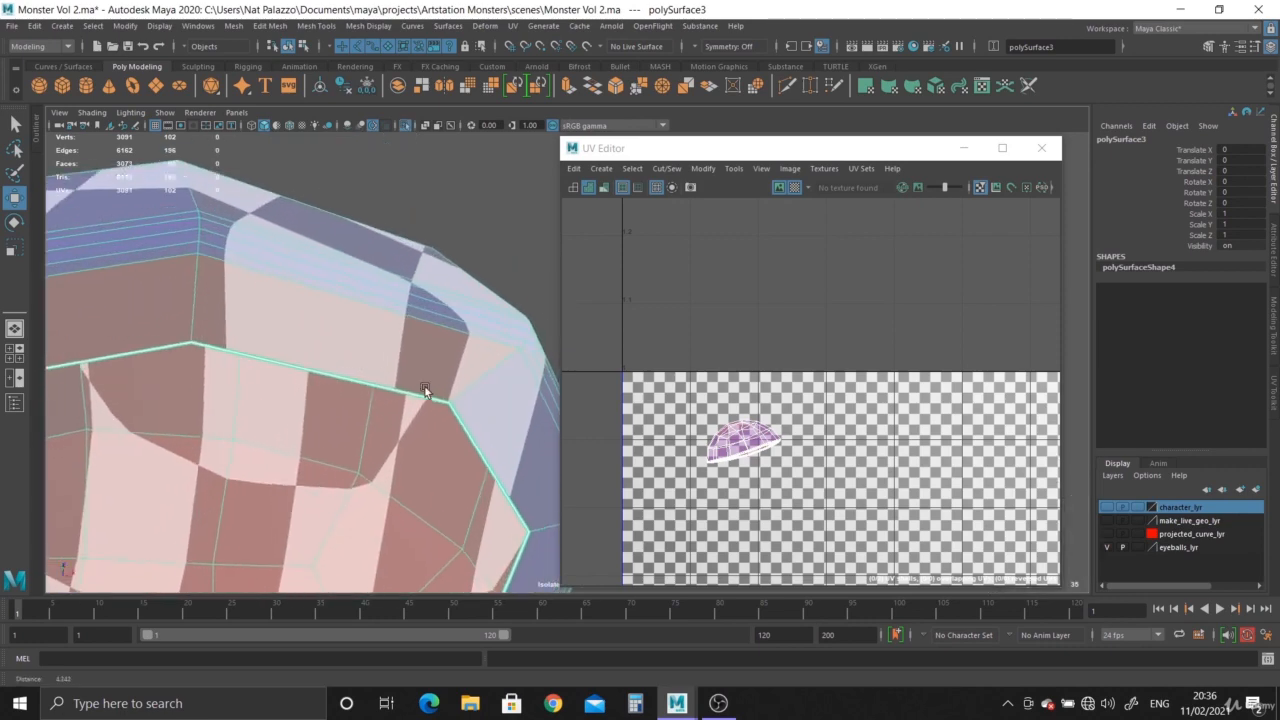
right_drag(368, 279, 366, 243)
alt+drag(341, 304, 412, 352)
click(794, 187)
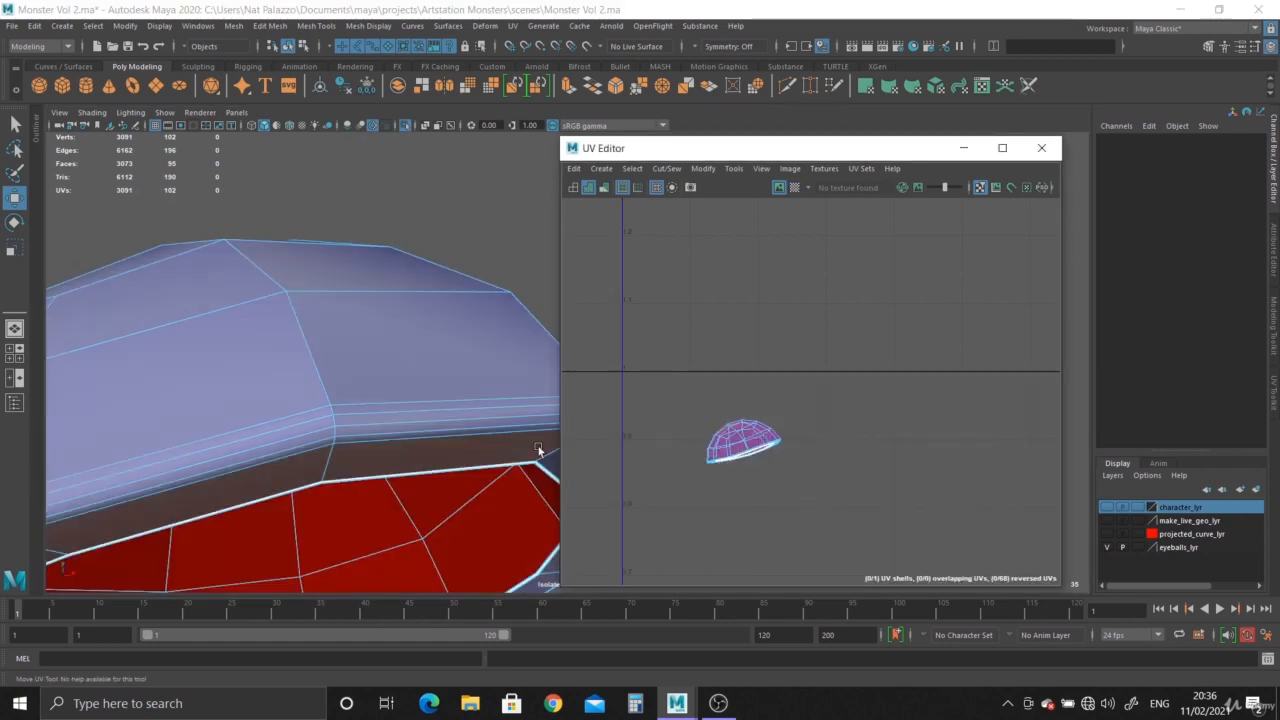
Select the edge loop along the eyelid's upper rim and cut its UVs.
alt+drag(541, 450, 479, 347)
scroll(479, 347, up, 2)
alt+middle_drag(479, 347, 486, 467)
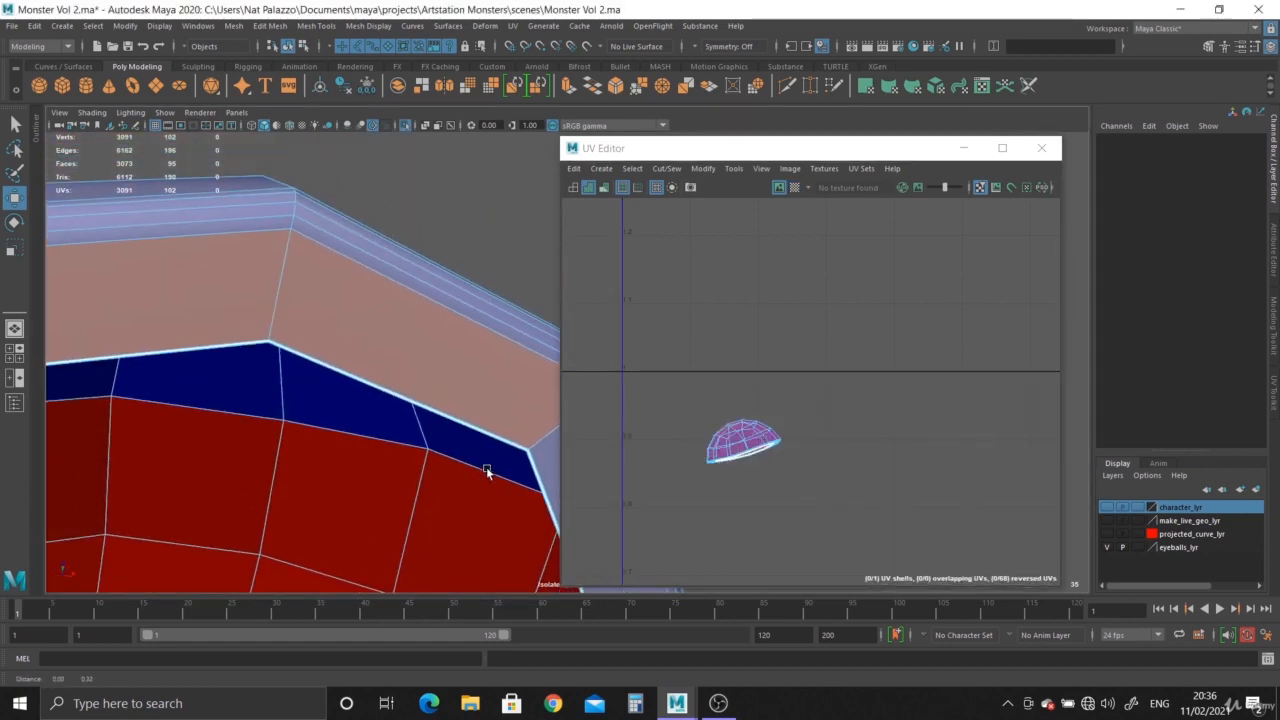
double_click(427, 304)
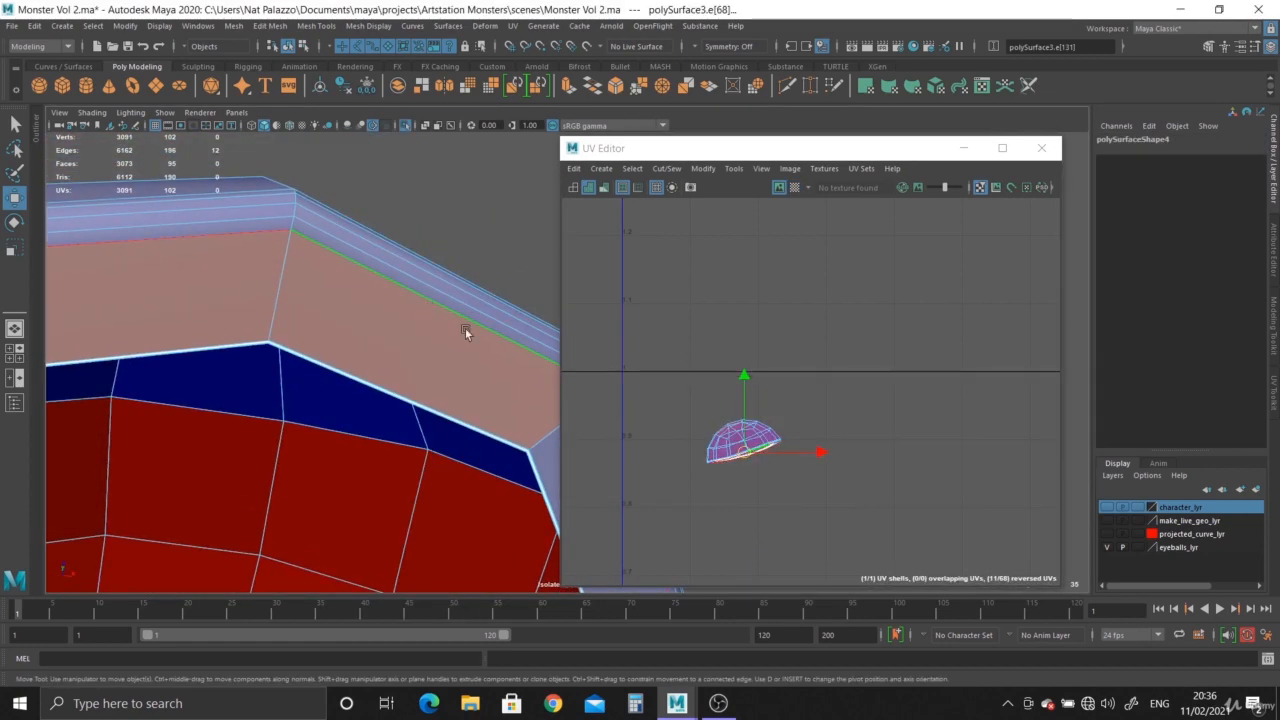
shift+right_click(744, 457)
shift+right_drag(673, 484, 674, 484)
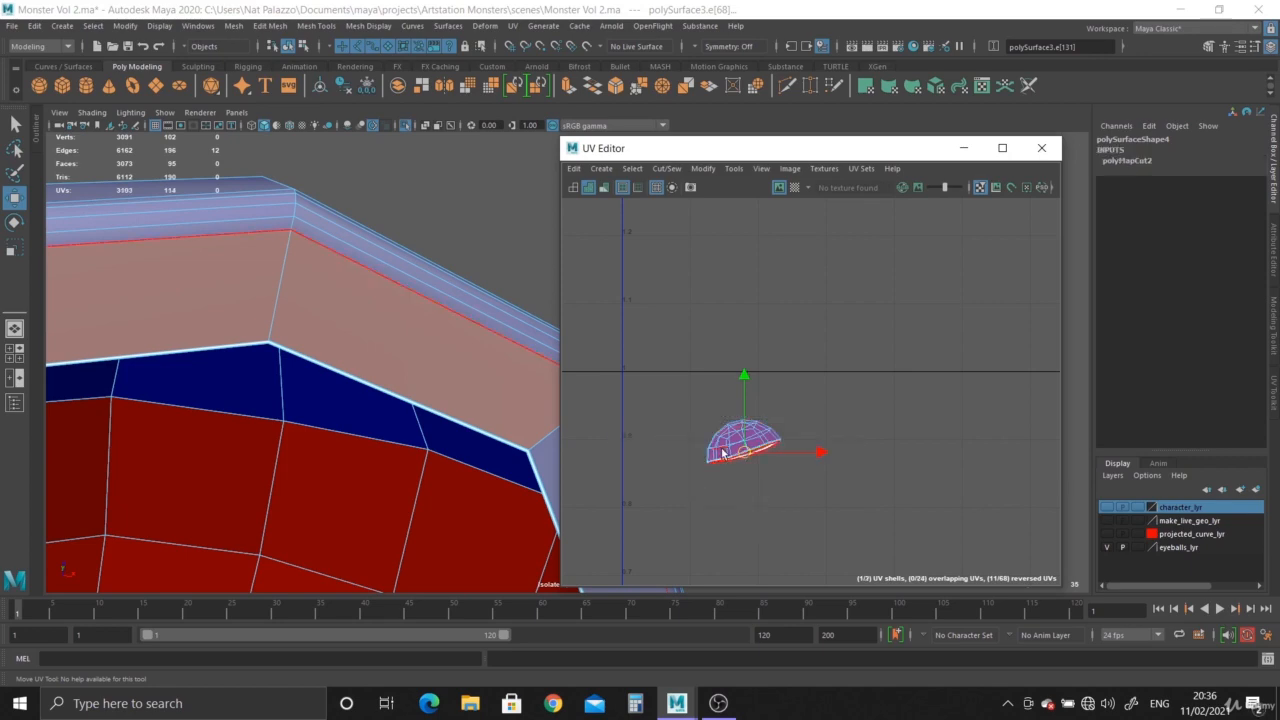
Select the eyelid cap's UV shell and move it up and to the right.
right_drag(723, 450, 663, 428)
click(718, 450)
drag(743, 448, 862, 398)
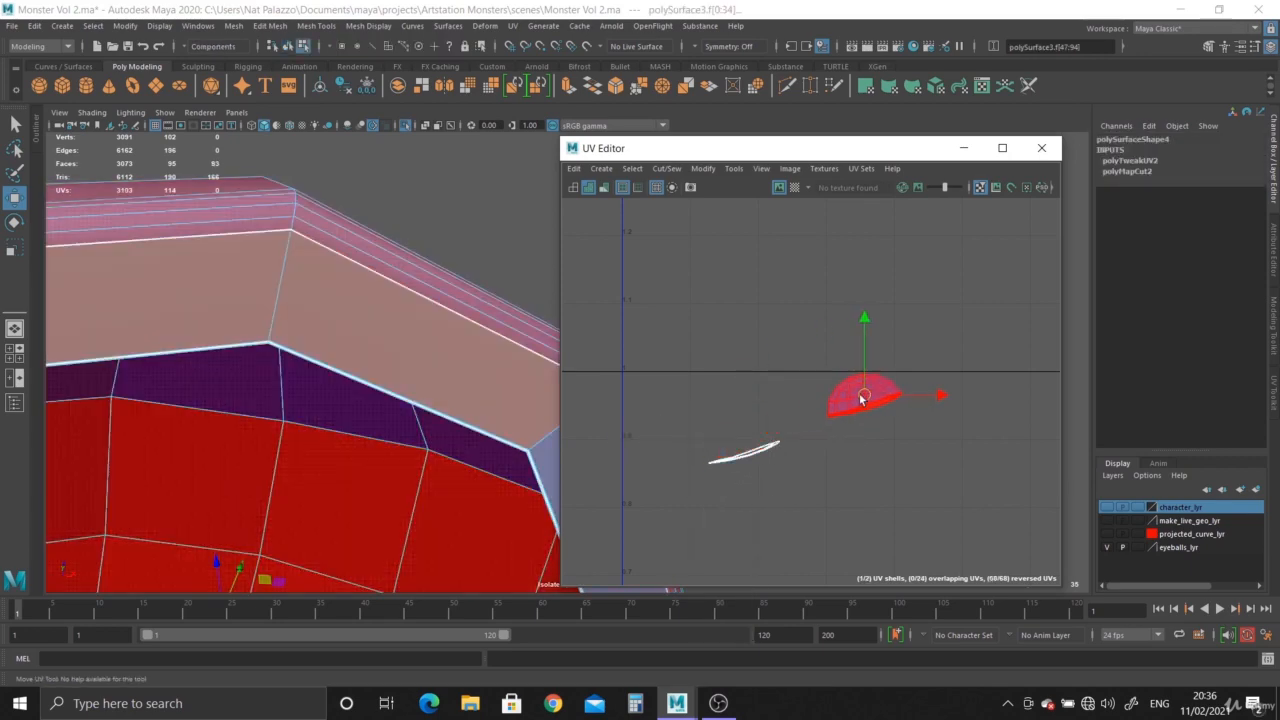
Unfold the eyelid's rim strip UV shell.
click(751, 452)
shift+right_drag(752, 455, 703, 408)
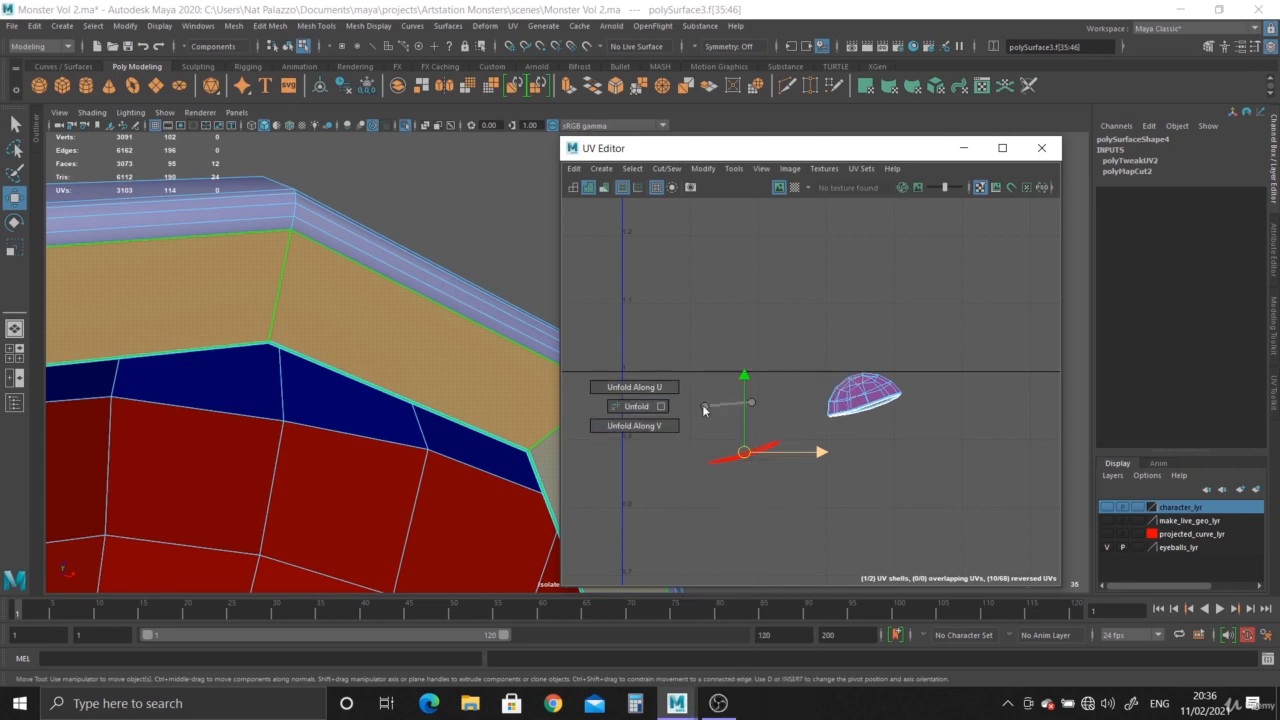
click(774, 506)
Select the eyelid cap's UV shell and inspect it on the model from several angles outside isolation.
click(869, 391)
alt+right_drag(501, 385, 97, 209)
alt+drag(365, 305, 398, 442)
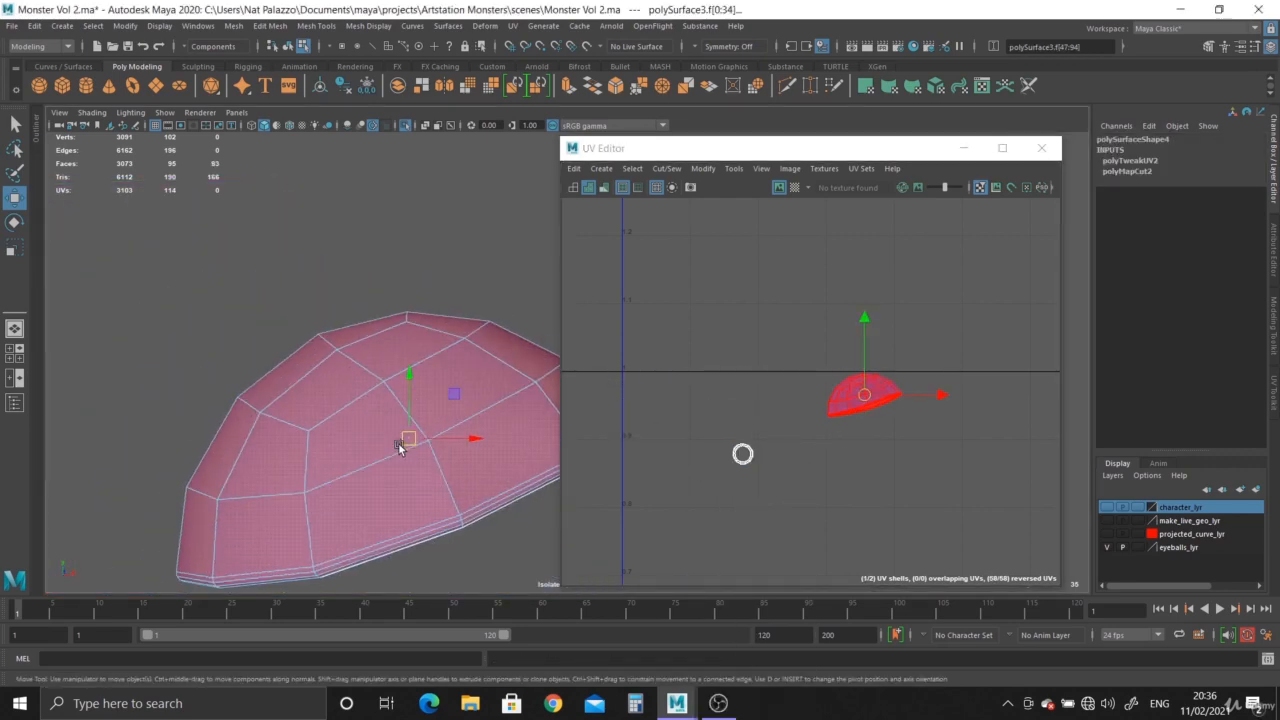
alt+right_drag(398, 442, 355, 420)
alt+drag(355, 420, 480, 428)
alt+right_drag(480, 428, 391, 405)
alt+drag(391, 405, 238, 410)
click(404, 127)
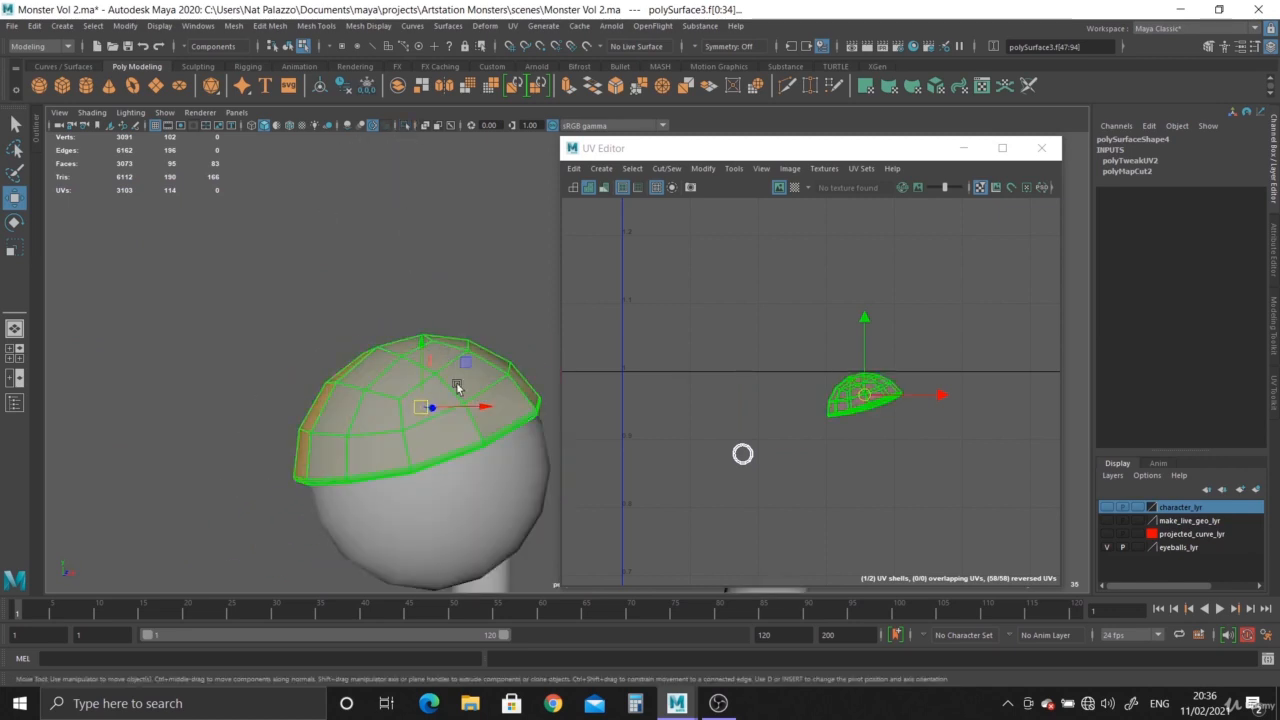
alt+right_drag(446, 458, 361, 451)
alt+drag(361, 451, 489, 471)
alt+right_drag(489, 471, 555, 526)
alt+drag(418, 396, 486, 455)
alt+right_drag(486, 455, 429, 463)
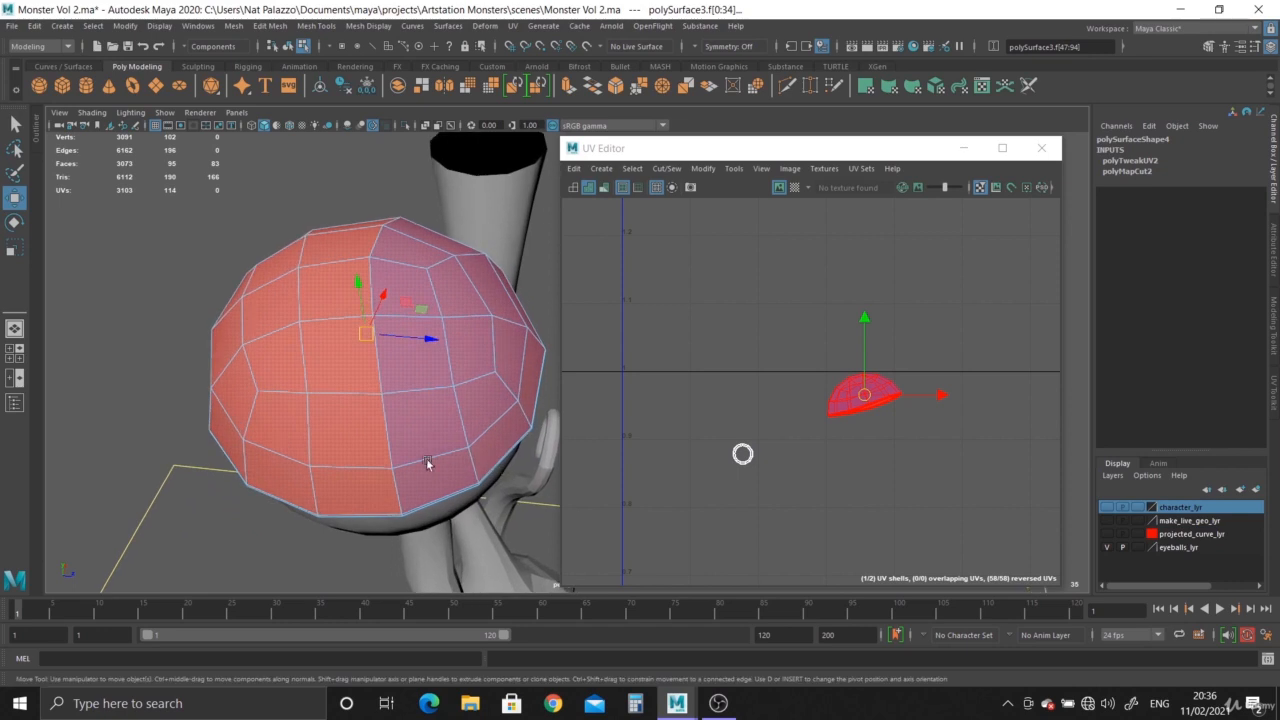
Isolate the eyelid object in the viewport and switch to object mode.
right_drag(377, 397, 367, 307)
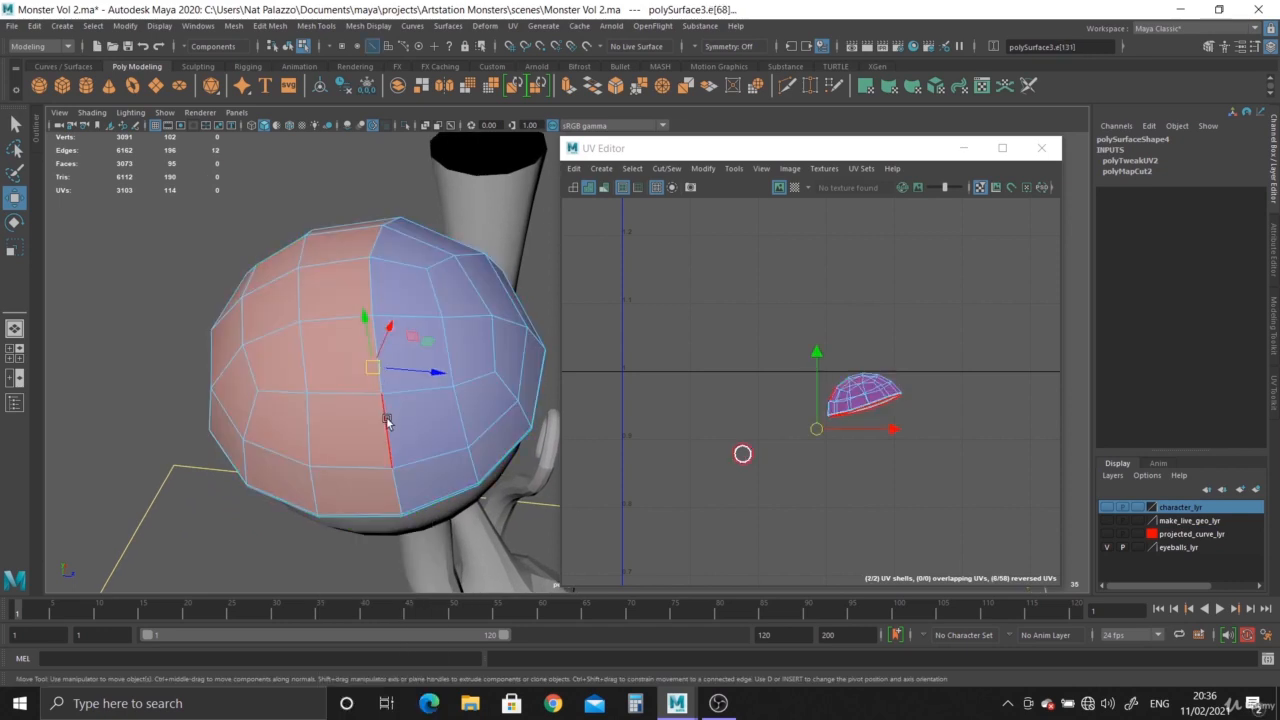
click(404, 127)
alt+drag(402, 430, 405, 343)
alt+middle_drag(405, 343, 417, 523)
scroll(386, 358, up, 3)
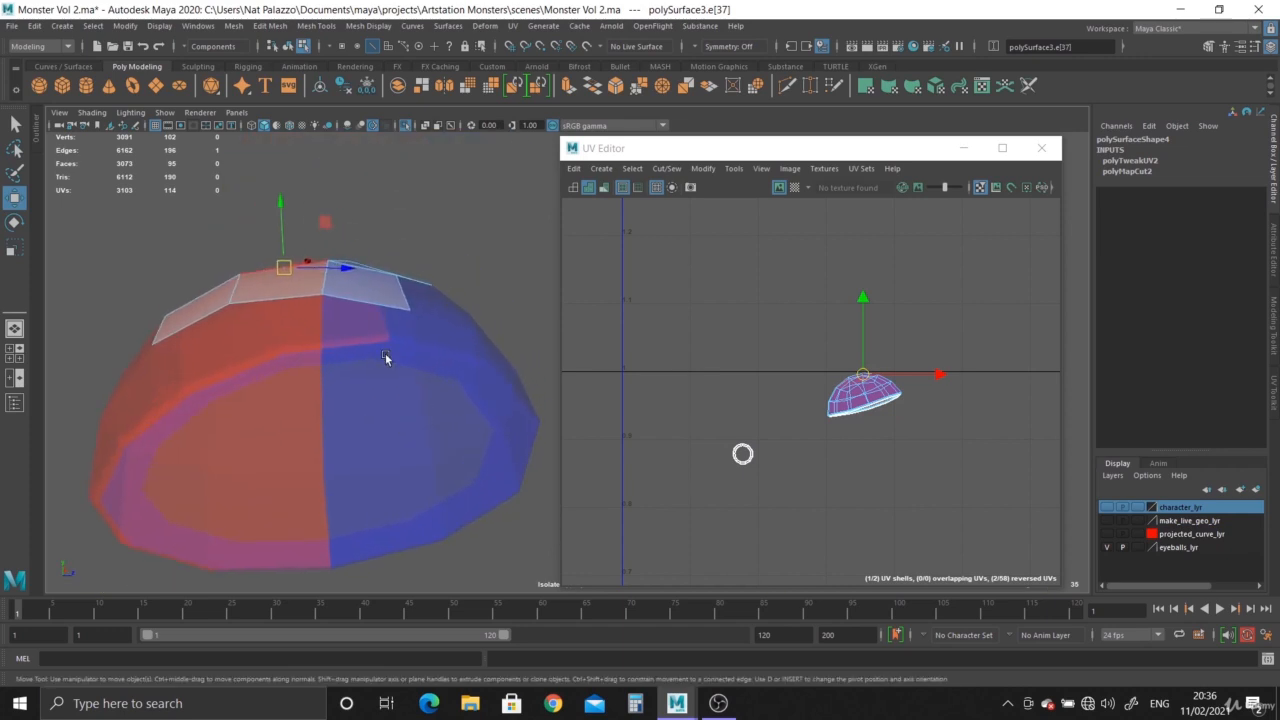
key(F8)
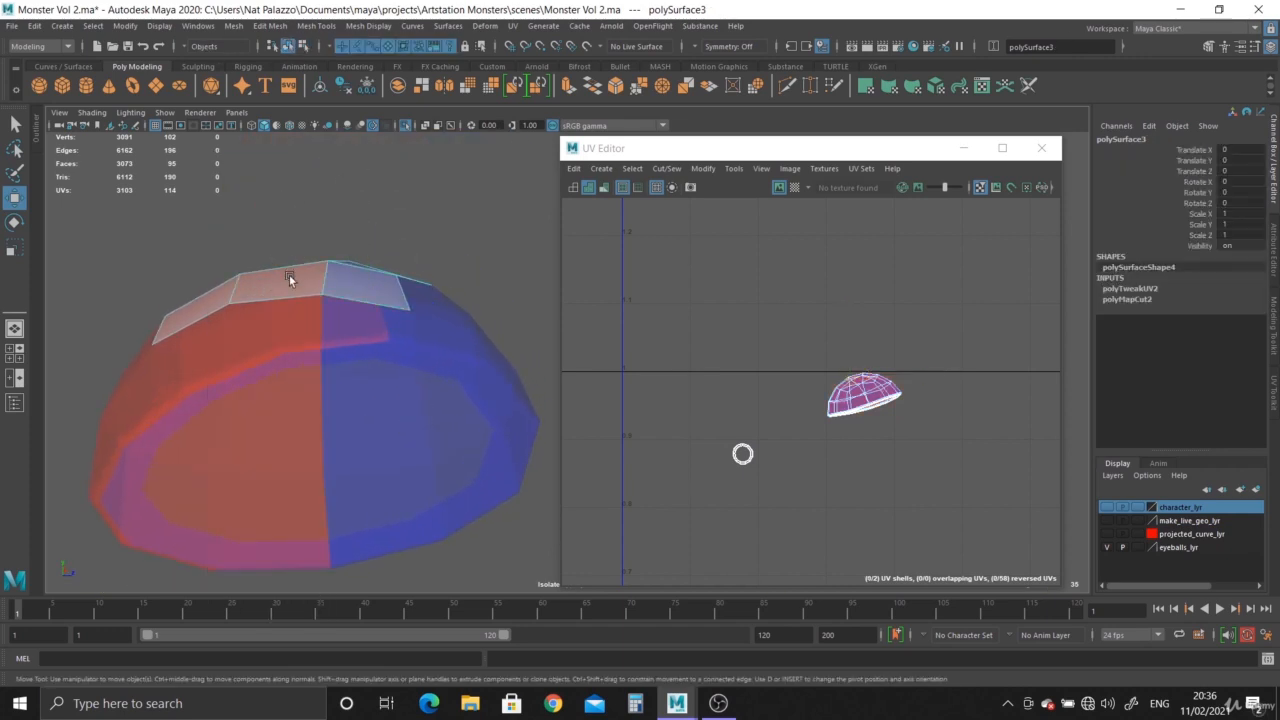
click(406, 126)
click(406, 126)
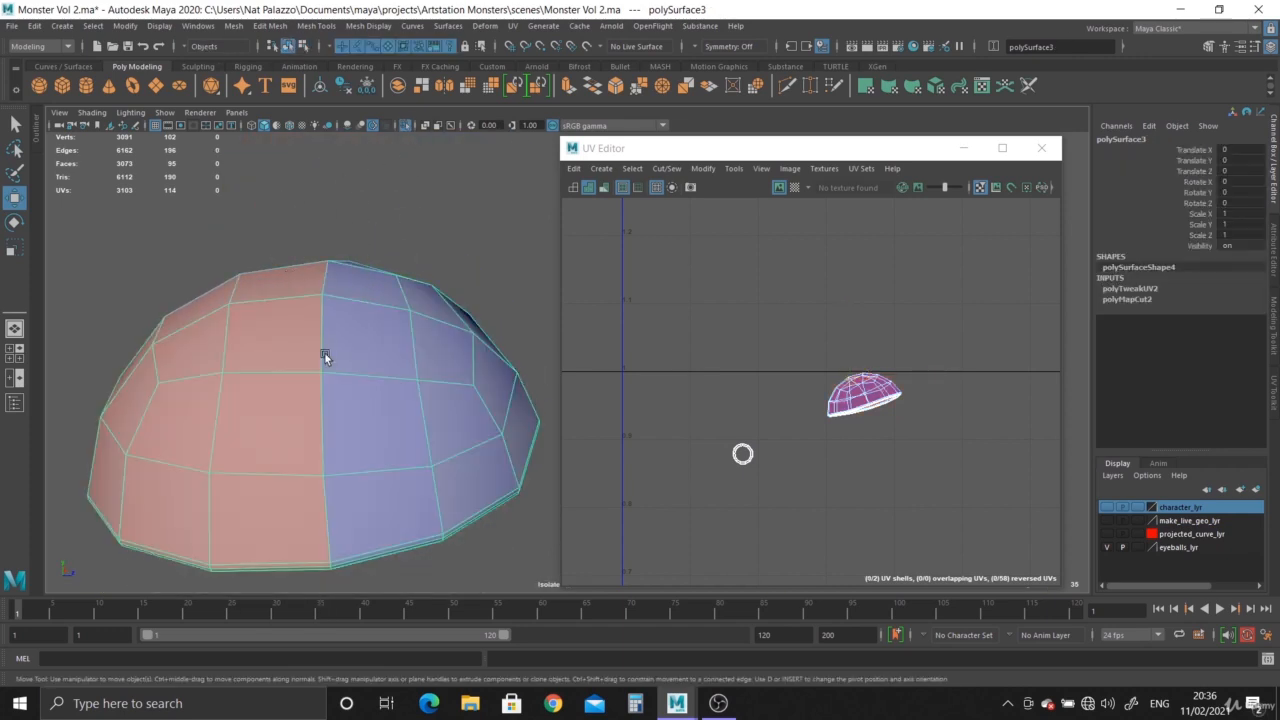
Select the edge loop along the eyelid's lower rim and cut its UVs.
alt+drag(324, 352, 251, 391)
scroll(389, 423, up, 4)
right_drag(240, 337, 223, 306)
double_click(160, 410)
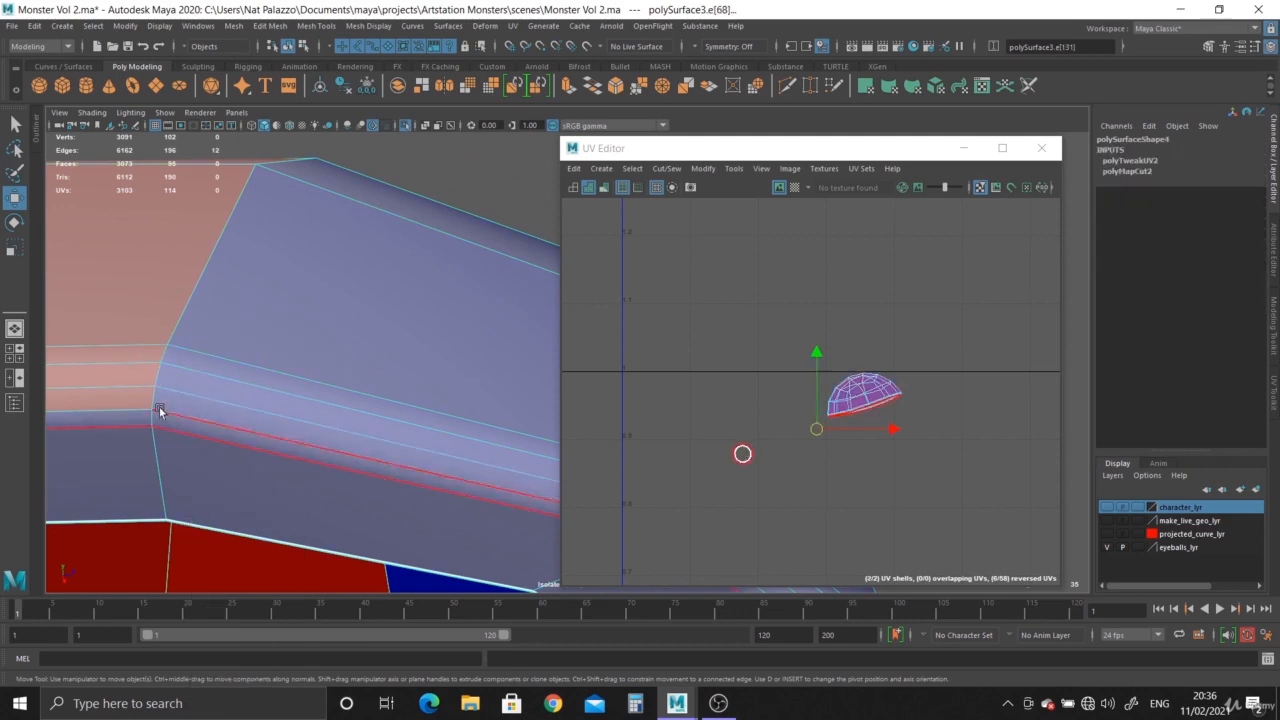
alt+right_drag(350, 449, 202, 389)
alt+drag(202, 389, 245, 453)
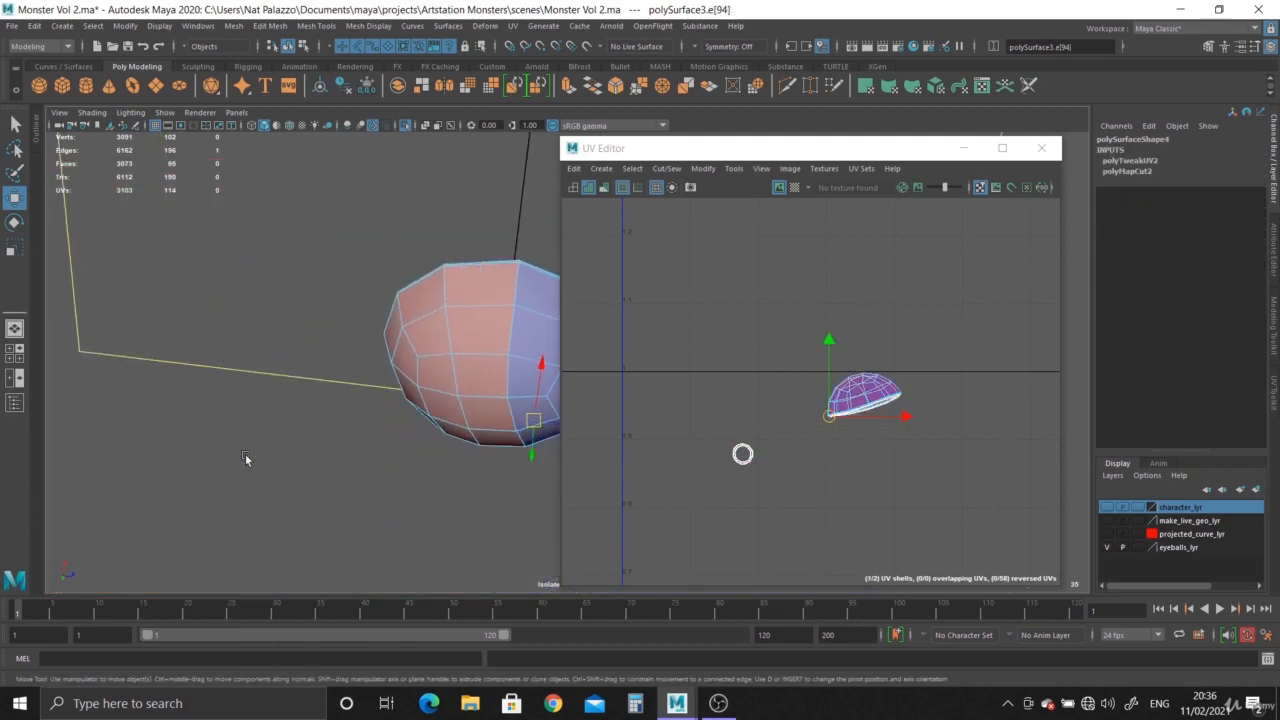
alt+right_drag(245, 453, 507, 371)
alt+drag(507, 371, 359, 290)
alt+right_drag(359, 290, 404, 375)
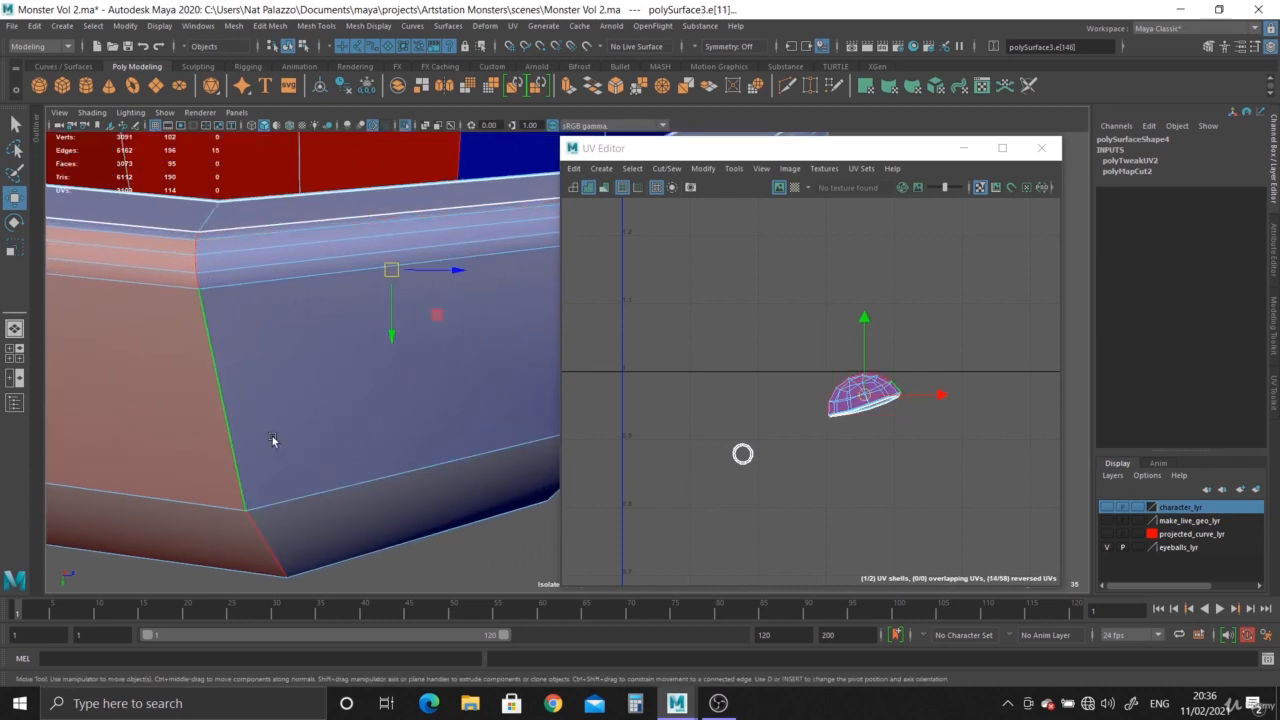
click(850, 398)
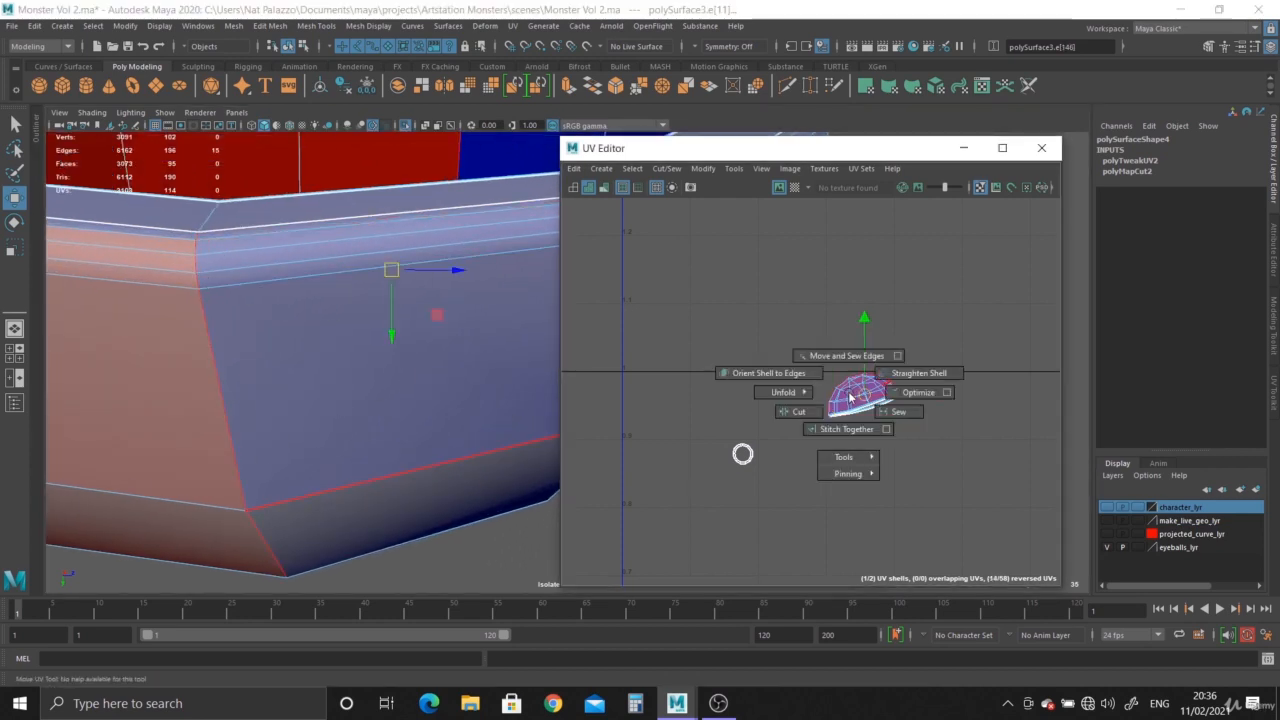
click(784, 420)
right_drag(815, 373, 805, 378)
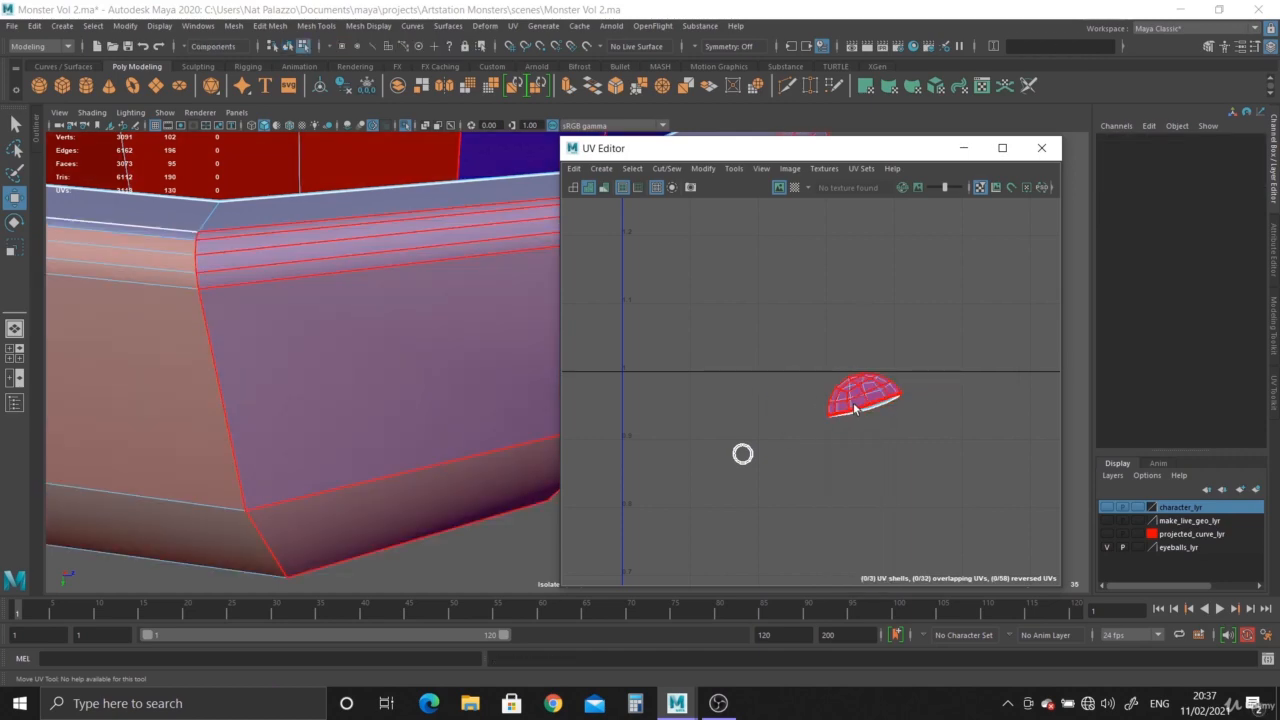
Move the separated rim UV shell down and to the right, unfold it, and rotate it.
click(860, 396)
drag(860, 396, 933, 458)
shift+right_click(933, 458)
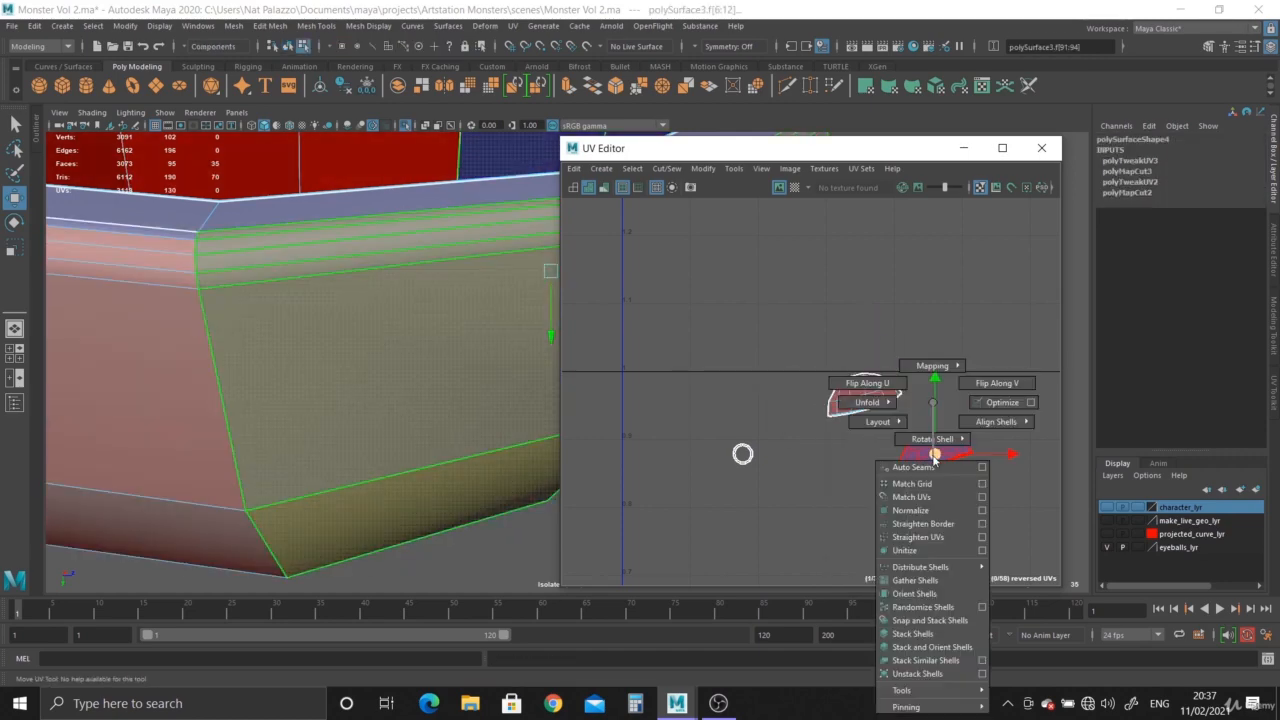
mouse_move(860, 398)
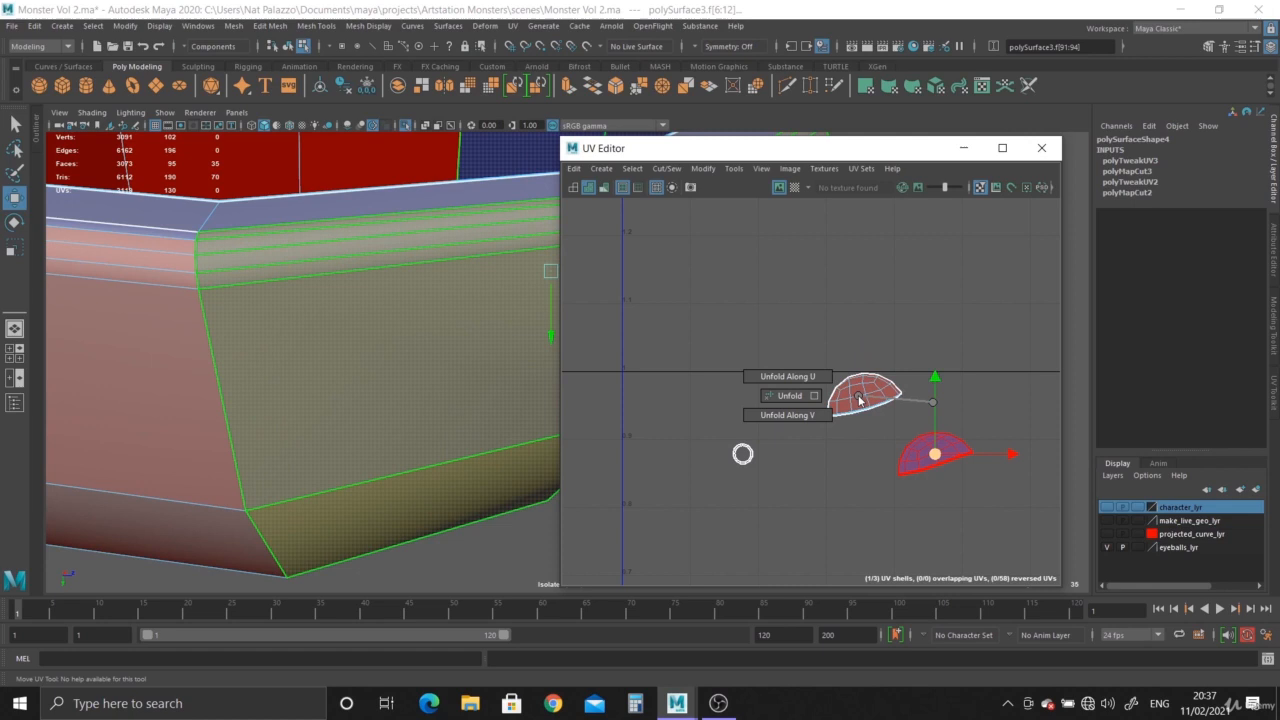
click(783, 396)
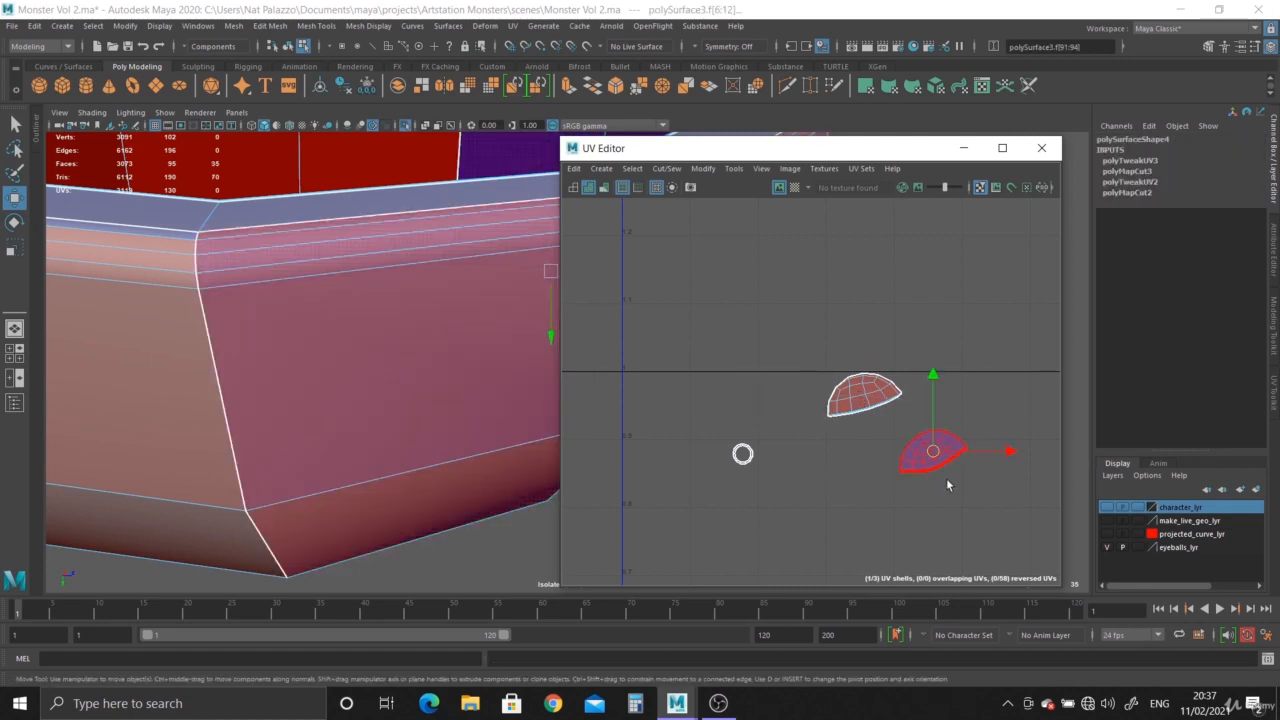
key(e)
drag(993, 405, 1006, 428)
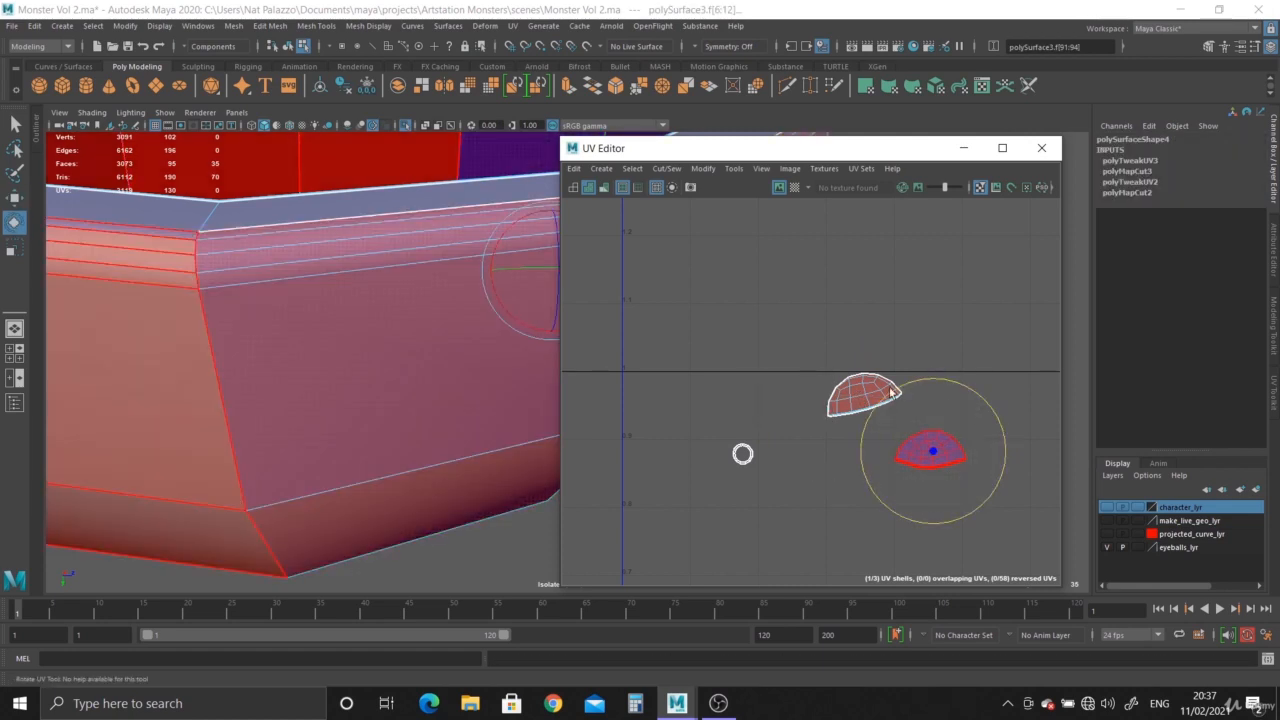
Select the eyelid cap's UV shell and unfold it.
click(862, 396)
shift+right_click(866, 398)
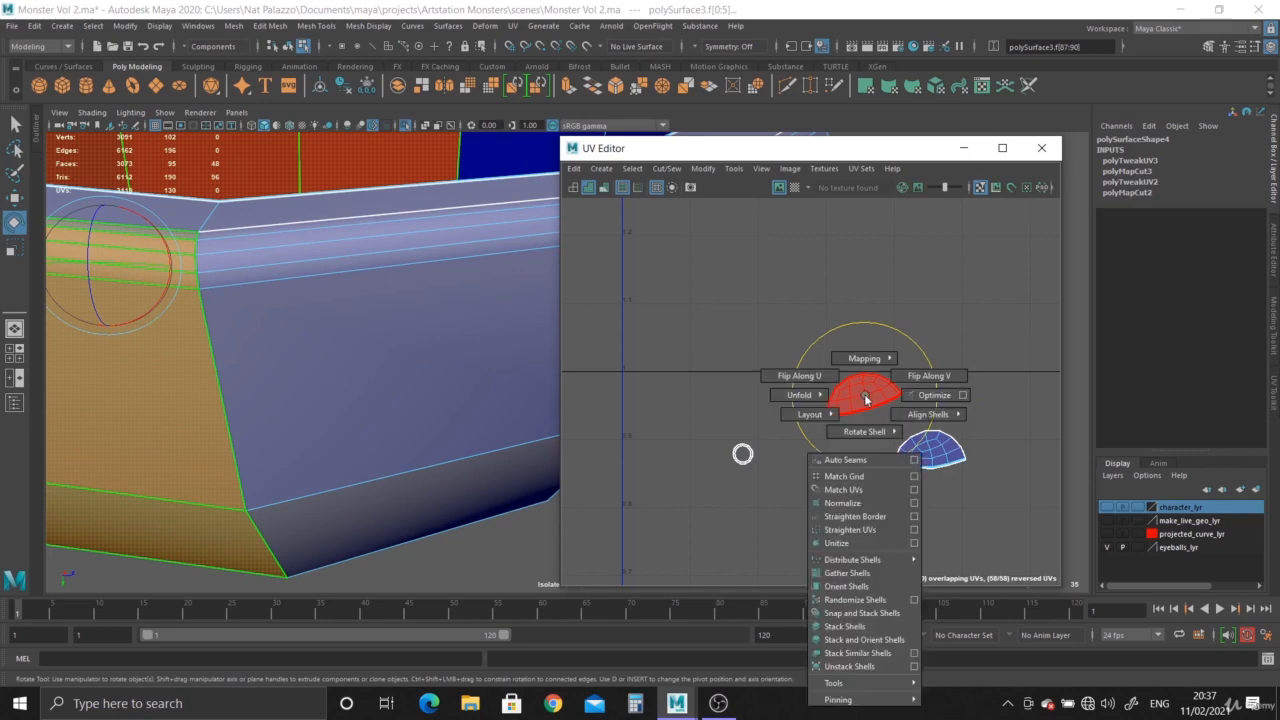
click(820, 396)
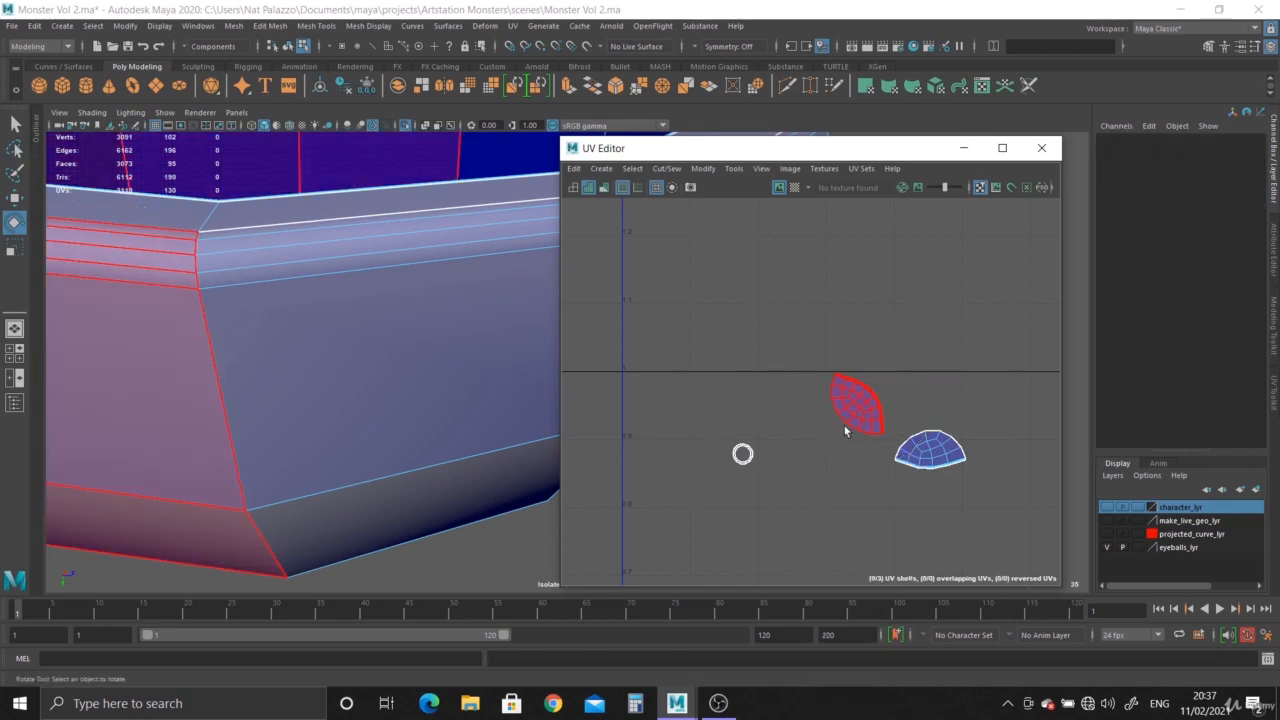
Close the UV Editor and turn off isolation to view the whole model.
drag(852, 335, 939, 469)
right_drag(320, 320, 376, 295)
alt+drag(245, 325, 310, 420)
click(1034, 158)
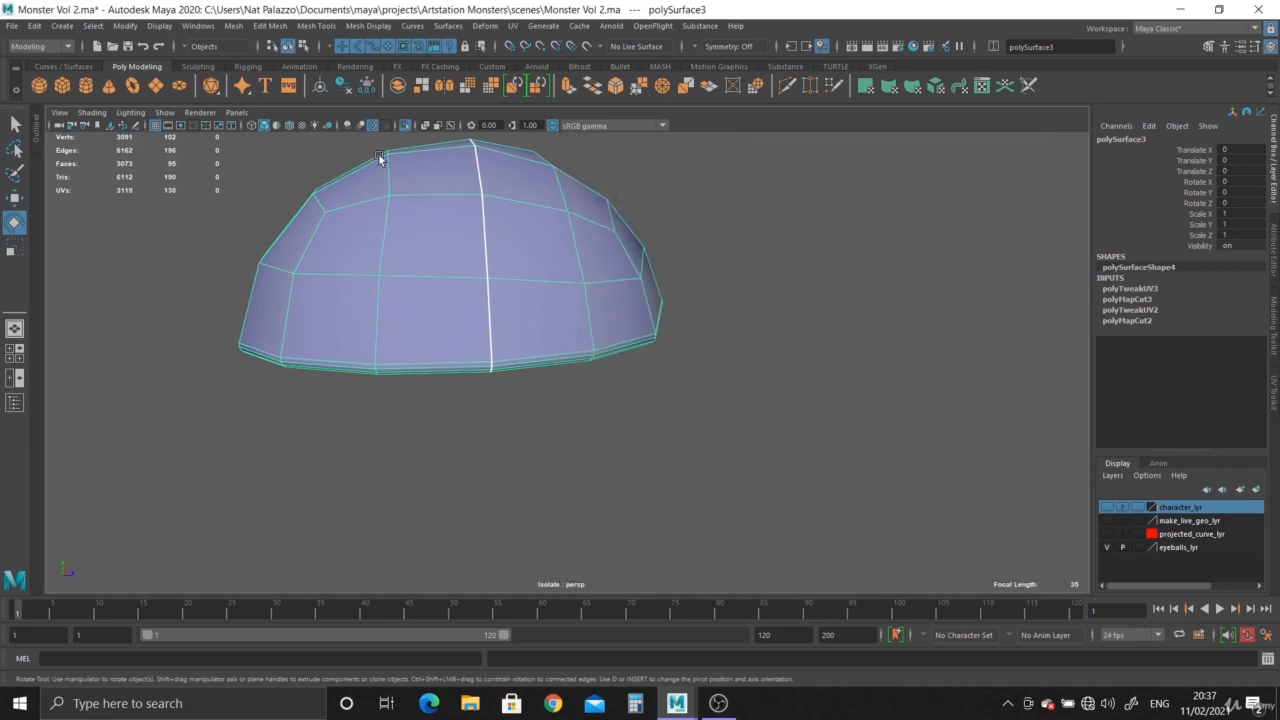
click(405, 125)
scroll(543, 391, down, 3)
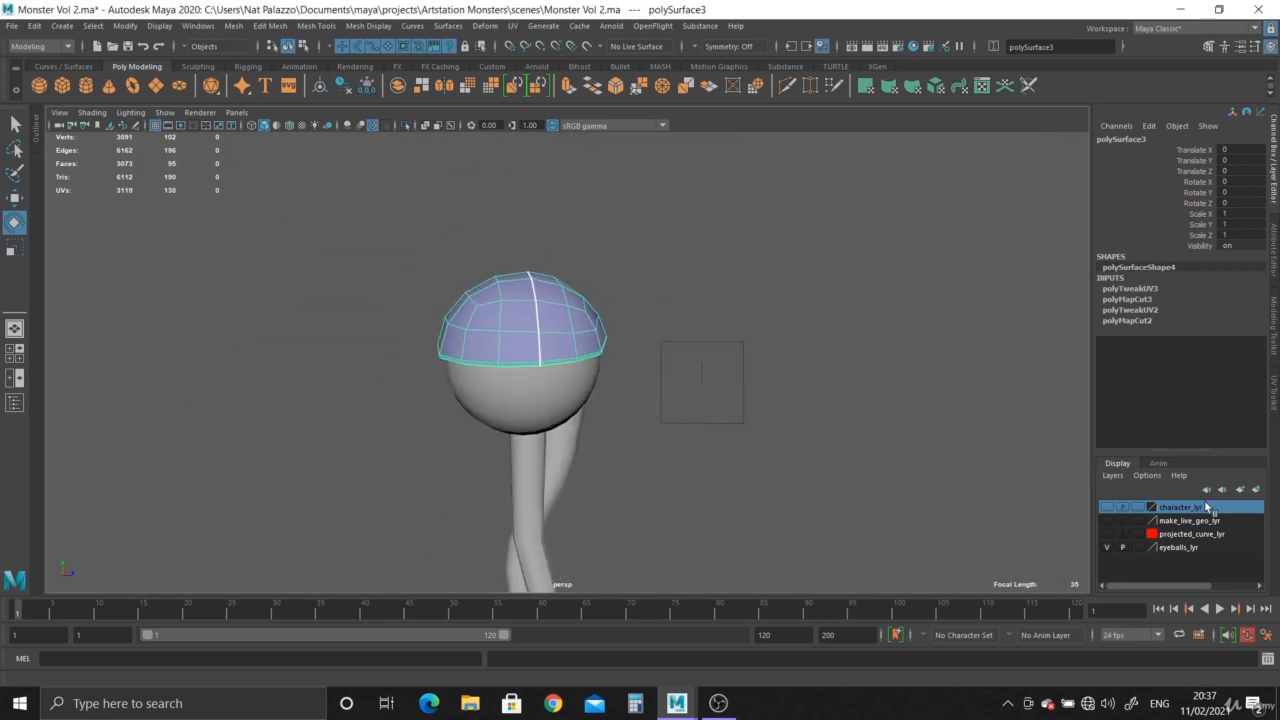
Select the eyeball mesh and open its UVs in the UV Editor.
right_click(1204, 505)
click(1194, 536)
alt+drag(850, 460, 372, 329)
alt+right_drag(372, 329, 869, 585)
alt+drag(869, 585, 790, 545)
click(562, 362)
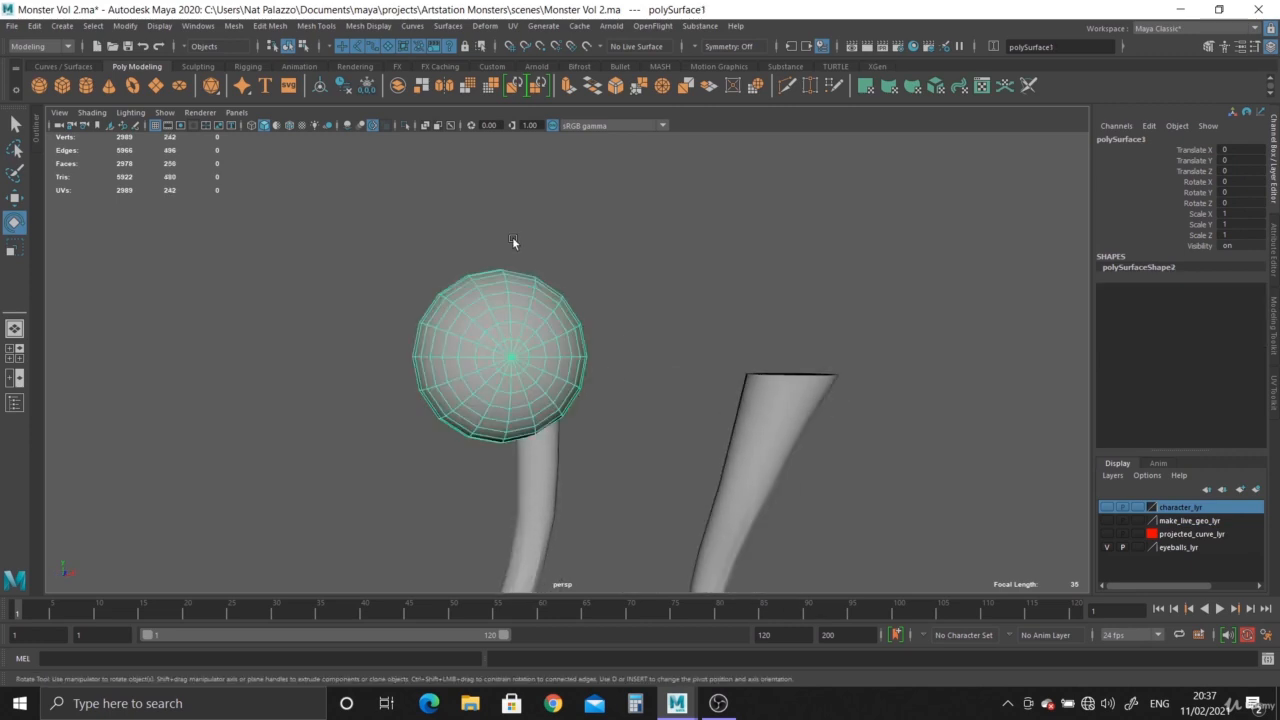
click(513, 26)
click(544, 50)
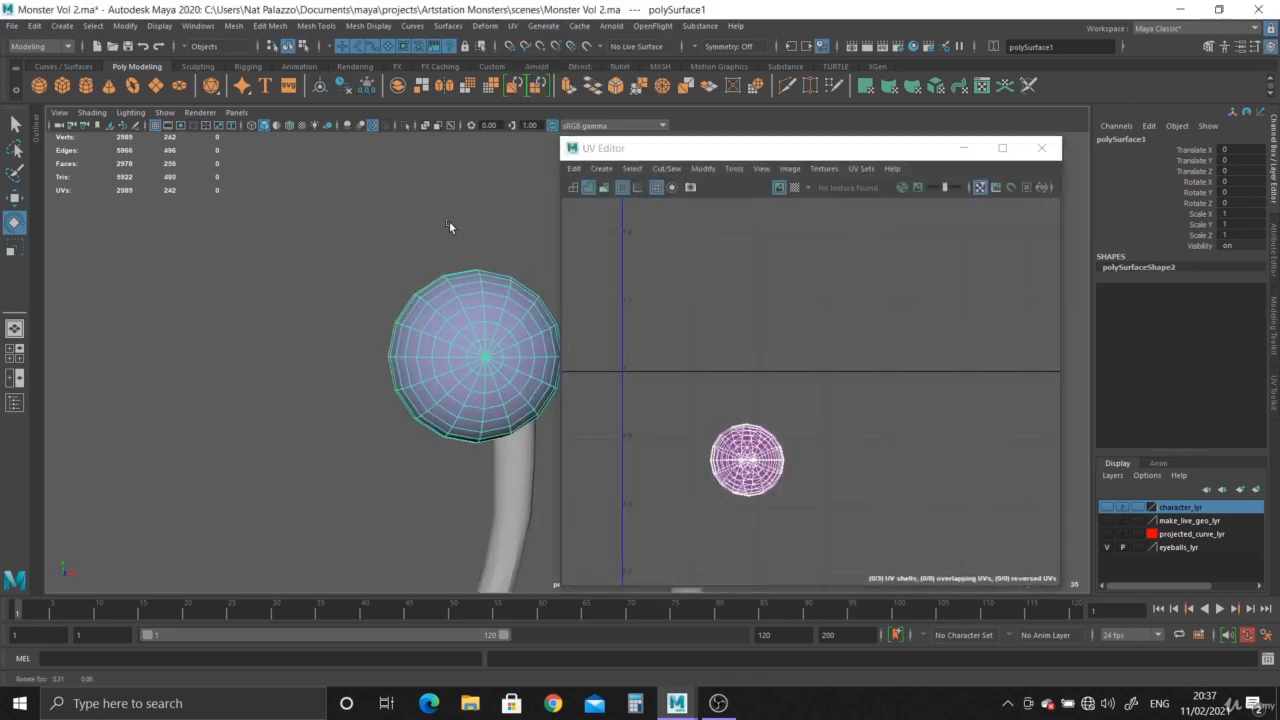
Select a vertical edge loop around the eyeball and cut its UVs.
alt+drag(449, 226, 423, 257)
right_drag(423, 257, 409, 253)
double_click(408, 262)
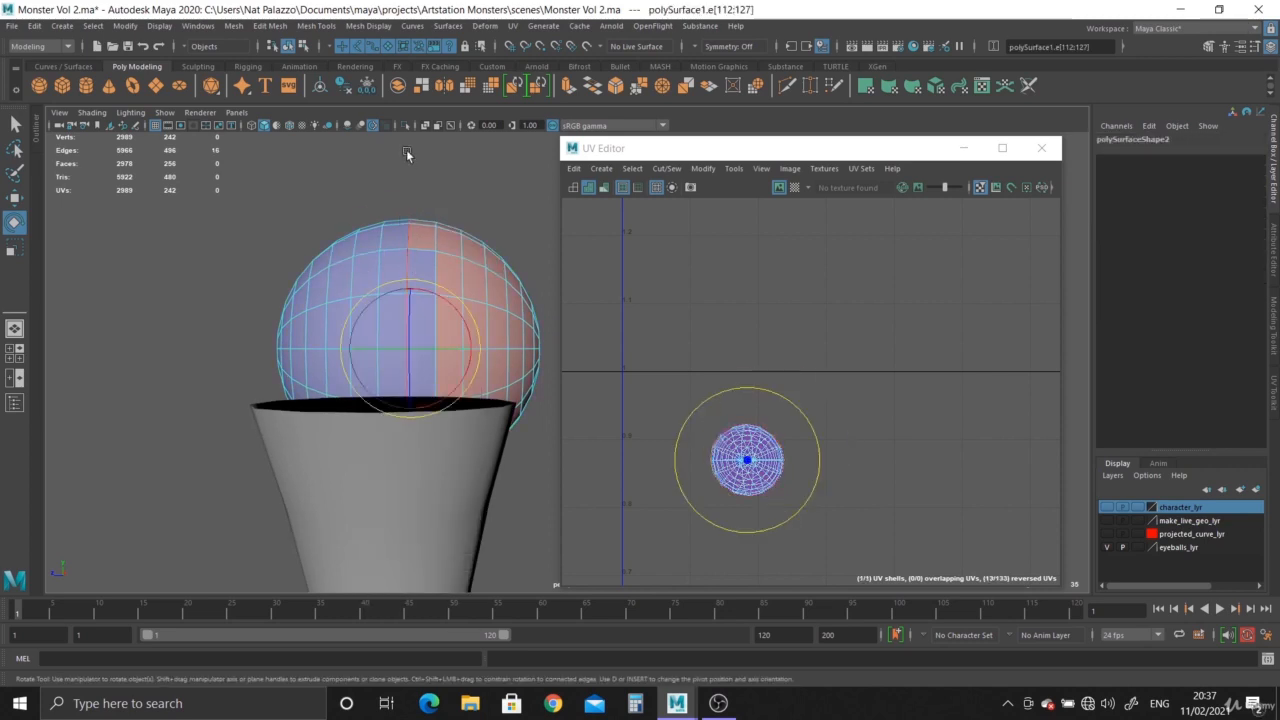
shift+right_click(770, 472)
click(707, 495)
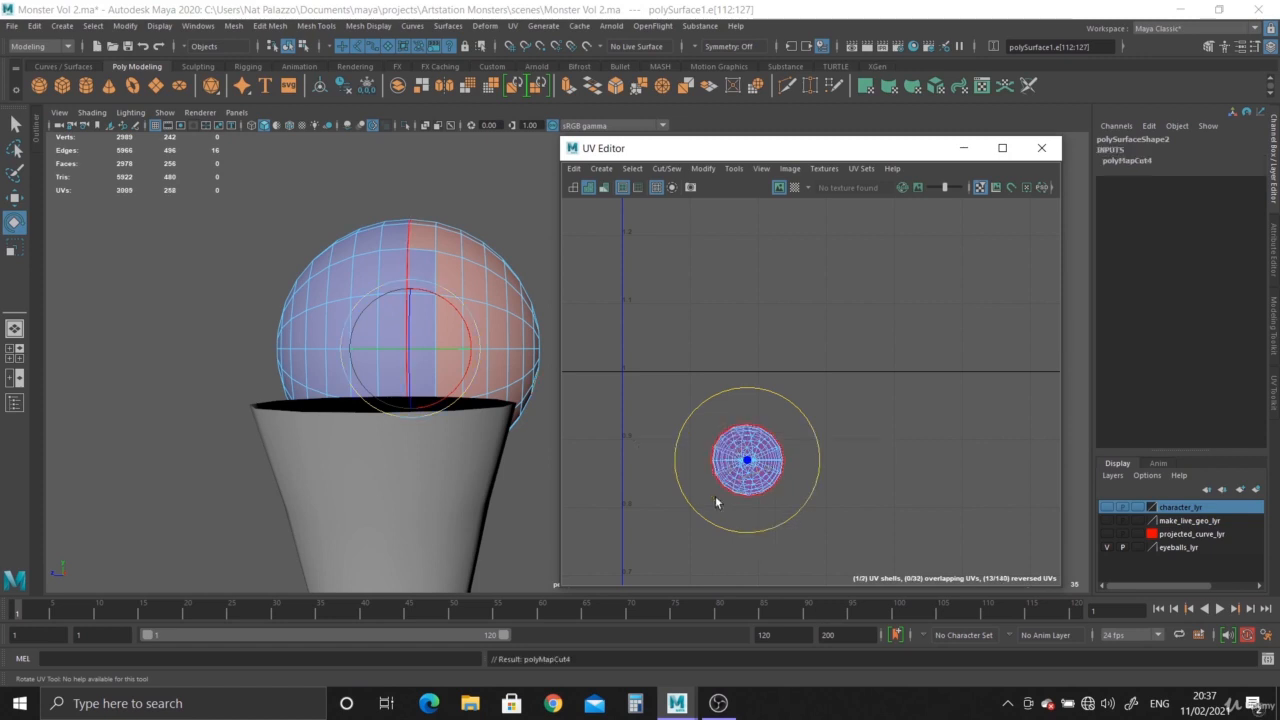
Move the two eyeball-half UV shells side by side and unfold them.
click(703, 436)
click(750, 460)
key(w)
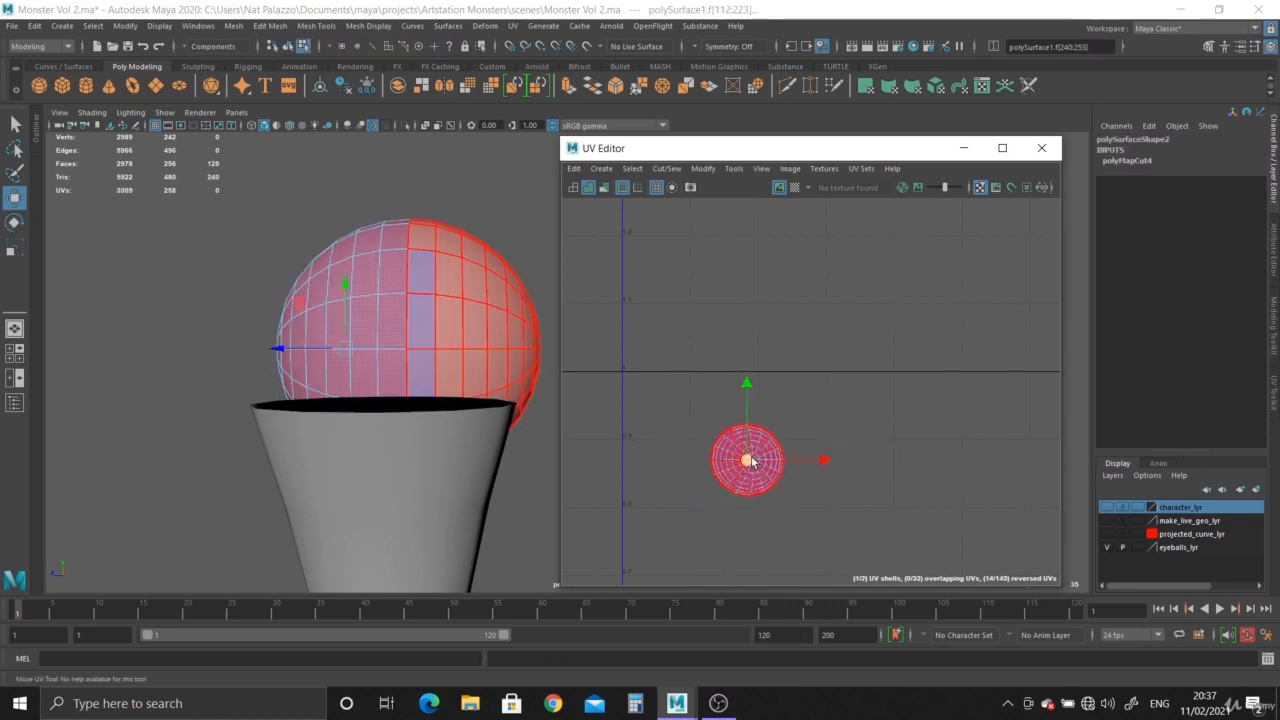
click(751, 464)
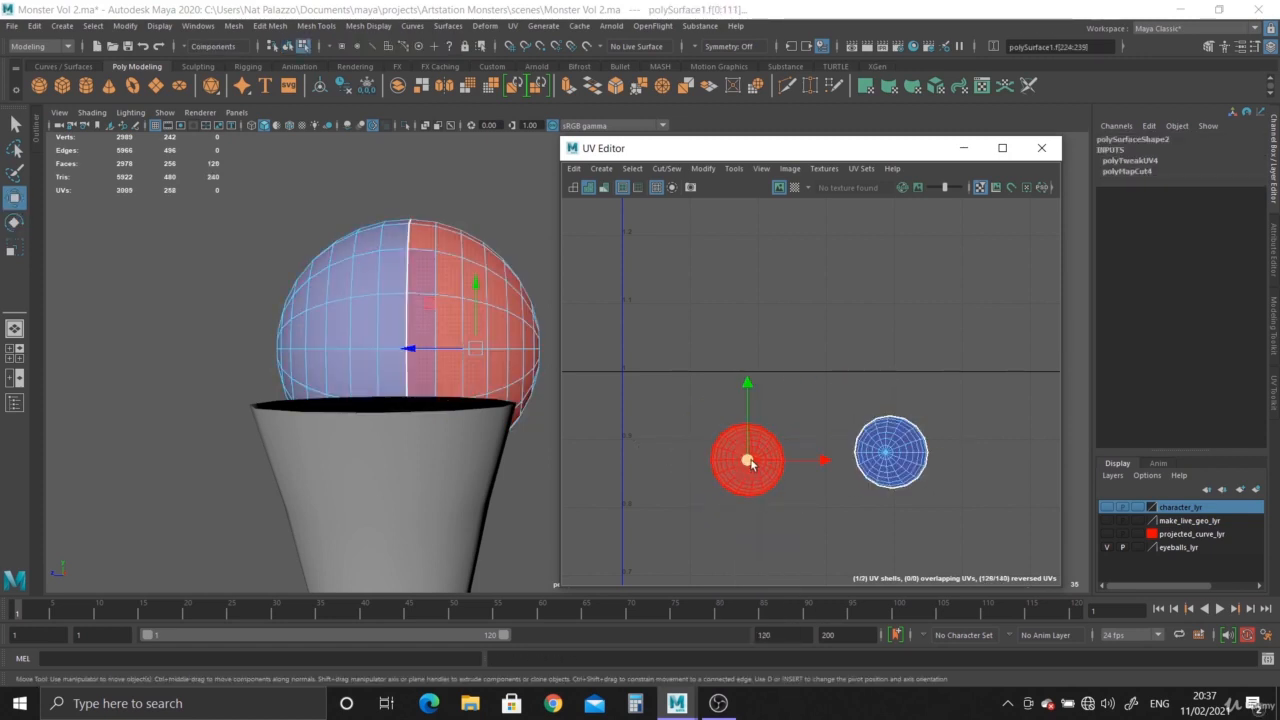
shift+right_click(751, 464)
mouse_move(683, 403)
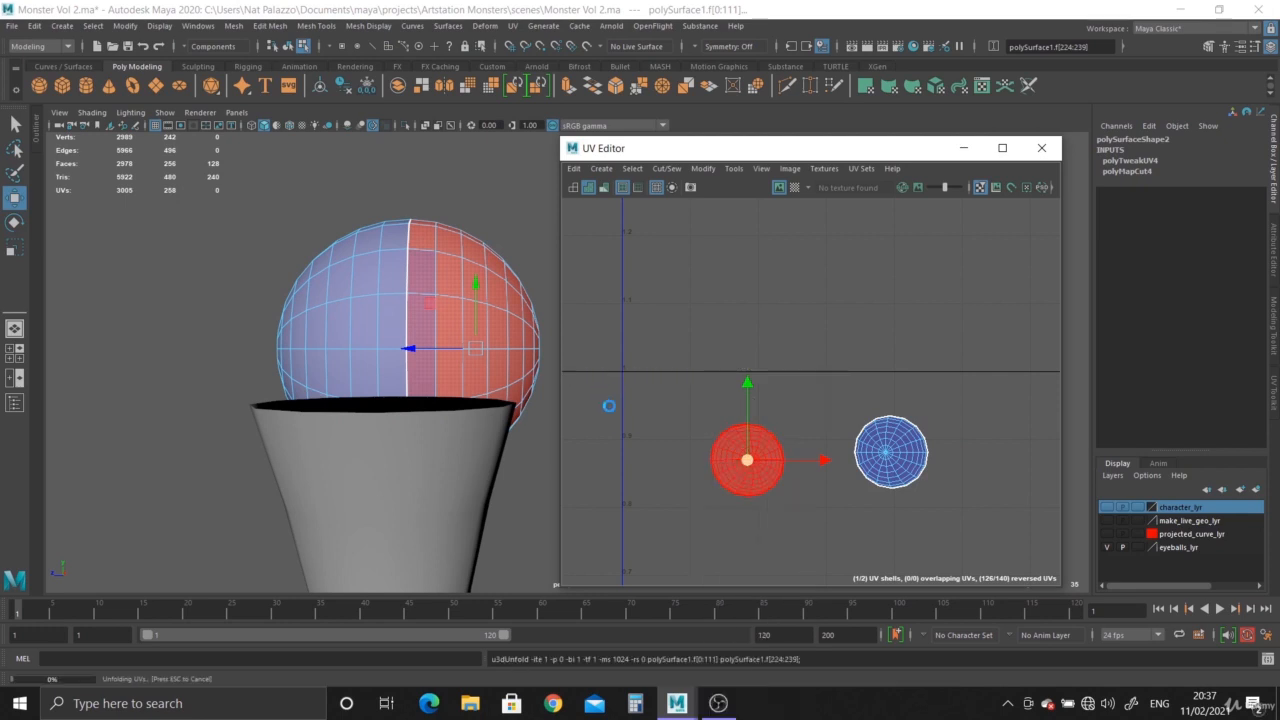
click(874, 461)
shift+right_drag(892, 459, 768, 408)
click(834, 518)
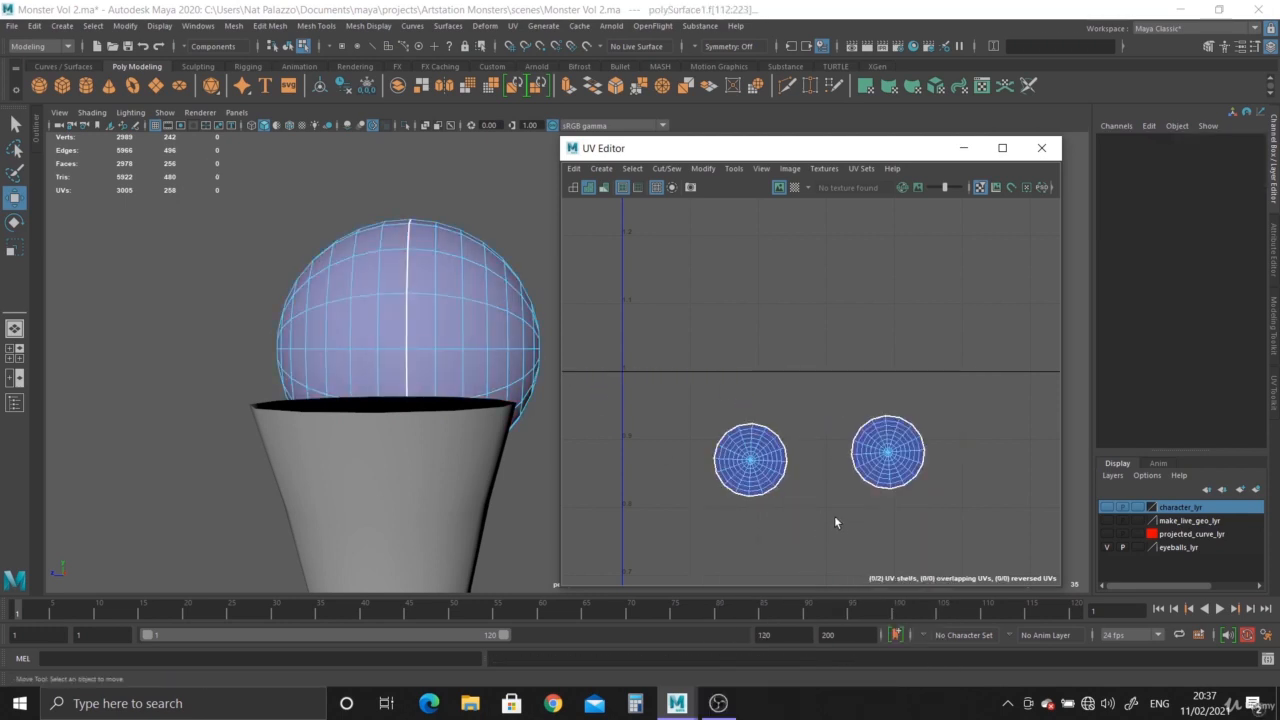
Close the UV Editor and view the whole monster model.
click(1041, 148)
right_drag(355, 315, 431, 286)
right_drag(1217, 502, 1160, 533)
alt+drag(168, 366, 430, 362)
alt+middle_drag(430, 362, 438, 110)
alt+right_drag(438, 110, 509, 306)
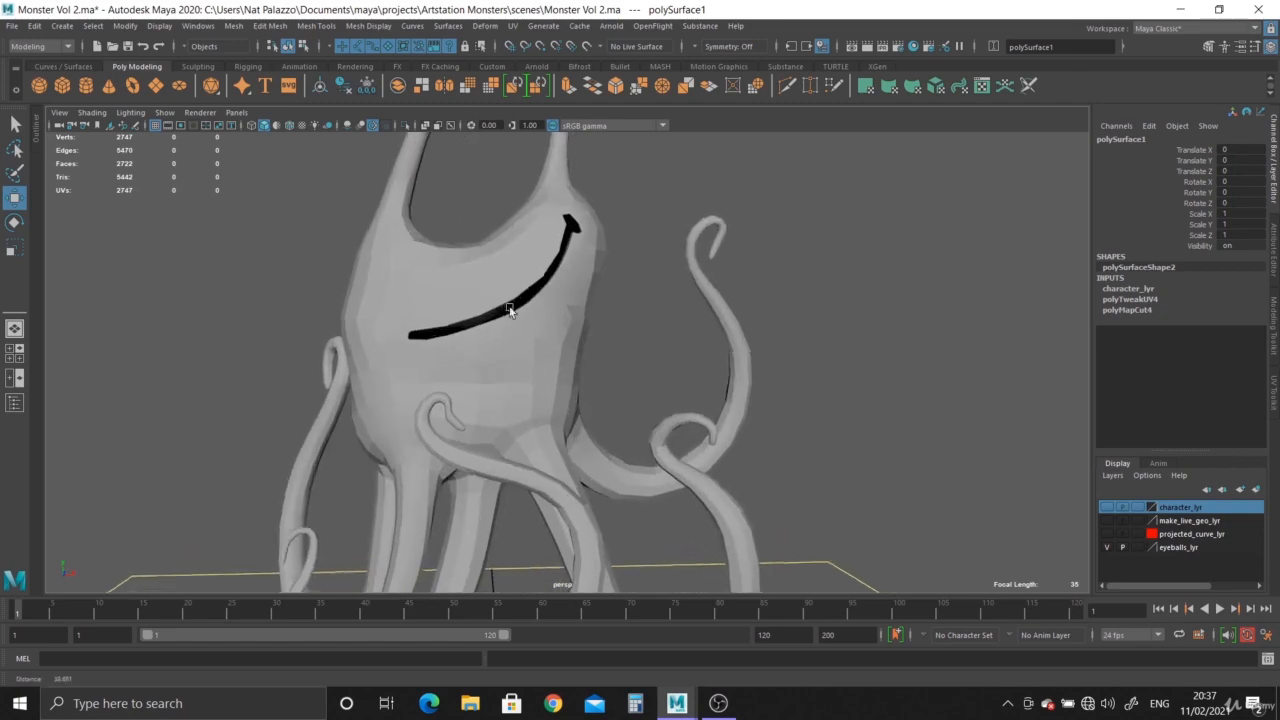
Select the mouth mesh and add a Multi-Cut edge across its inner lip near the corner.
click(449, 374)
alt+middle_drag(449, 374, 595, 414)
alt+right_drag(595, 414, 815, 568)
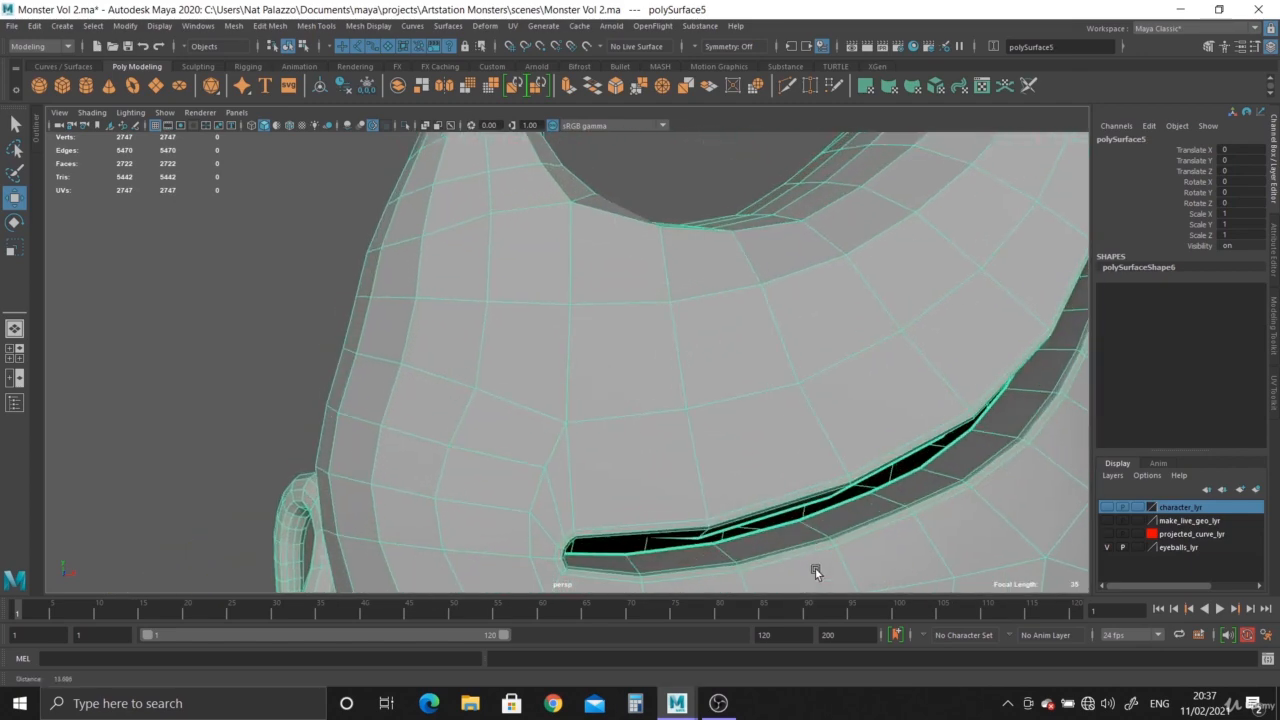
alt+middle_drag(815, 568, 534, 457)
alt+drag(534, 457, 629, 340)
alt+right_drag(629, 340, 691, 454)
alt+drag(691, 454, 626, 434)
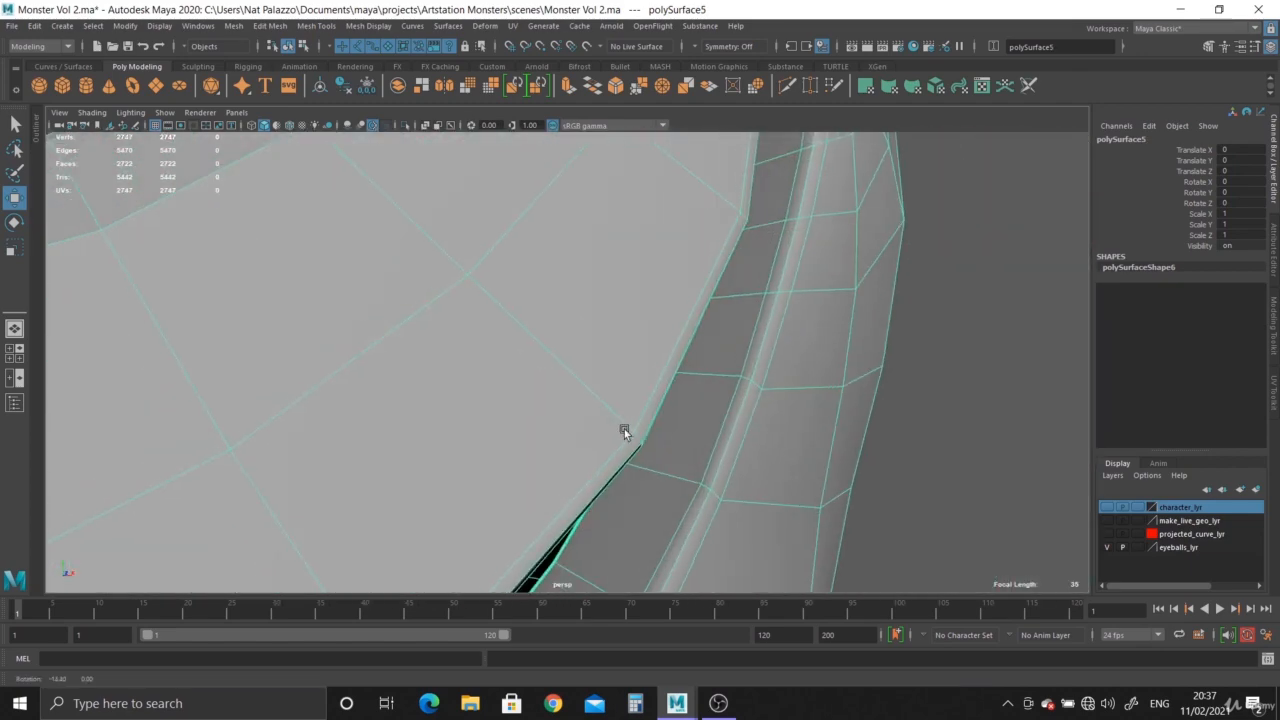
alt+right_drag(626, 434, 655, 450)
alt+drag(655, 450, 717, 371)
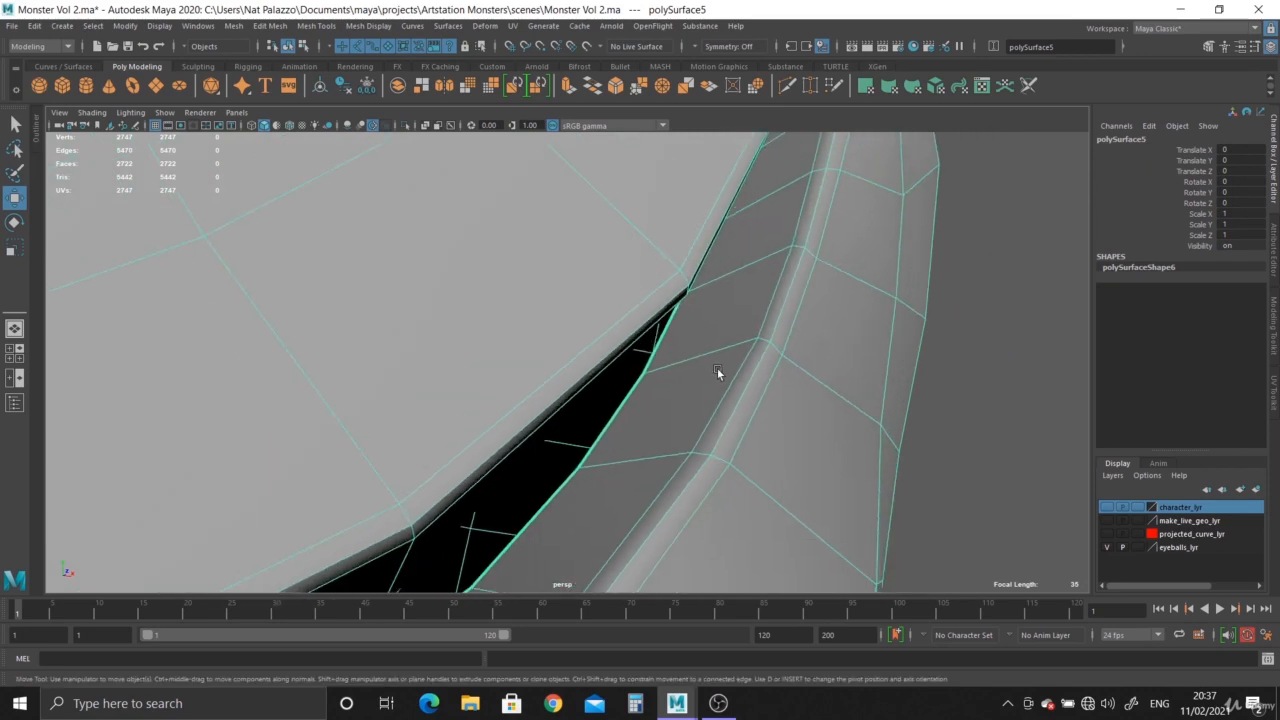
alt+drag(800, 249, 804, 254)
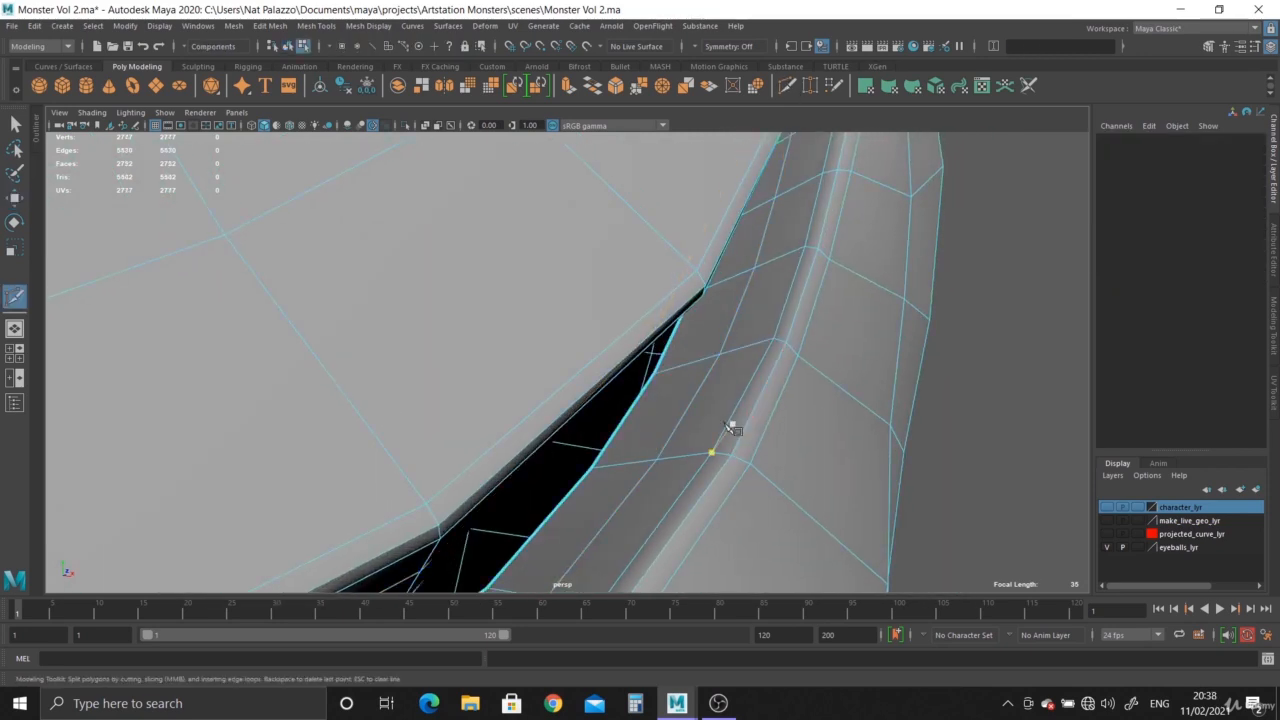
right_drag(782, 290, 857, 266)
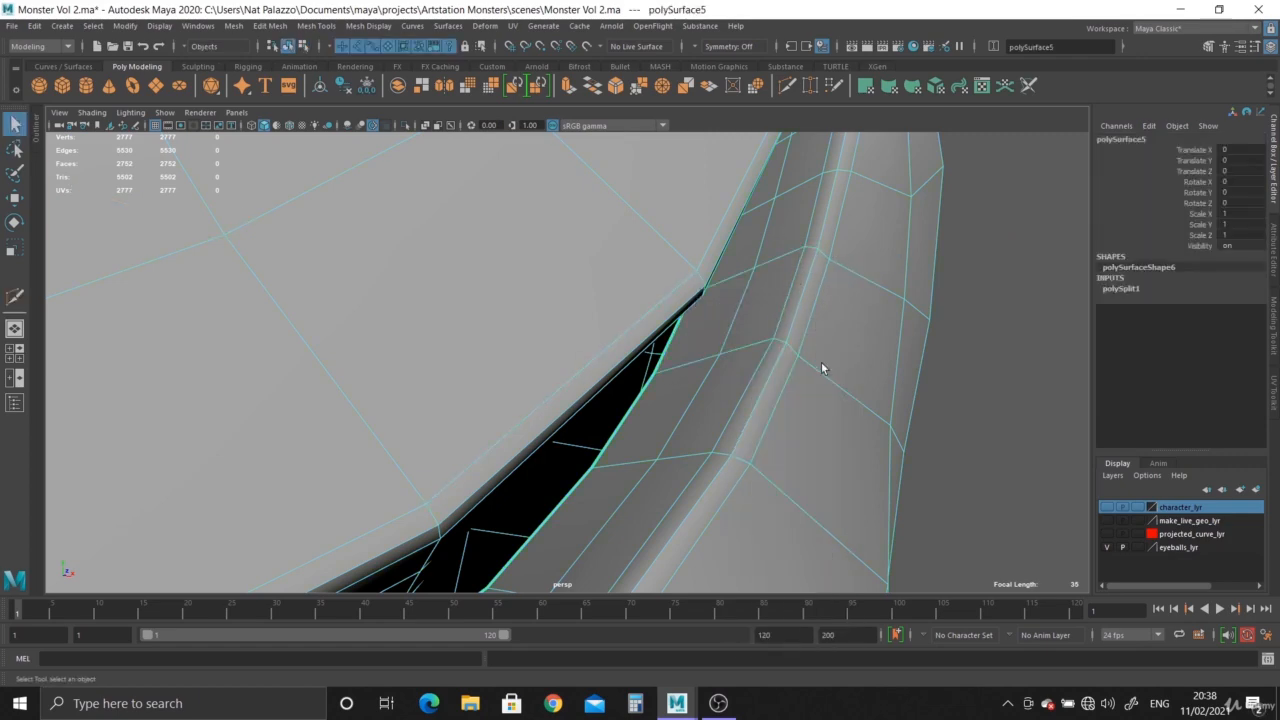
Preview the mouth mesh smoothed, then return to the unsmoothed display and inspect the cut.
alt+drag(821, 361, 880, 366)
click(880, 366)
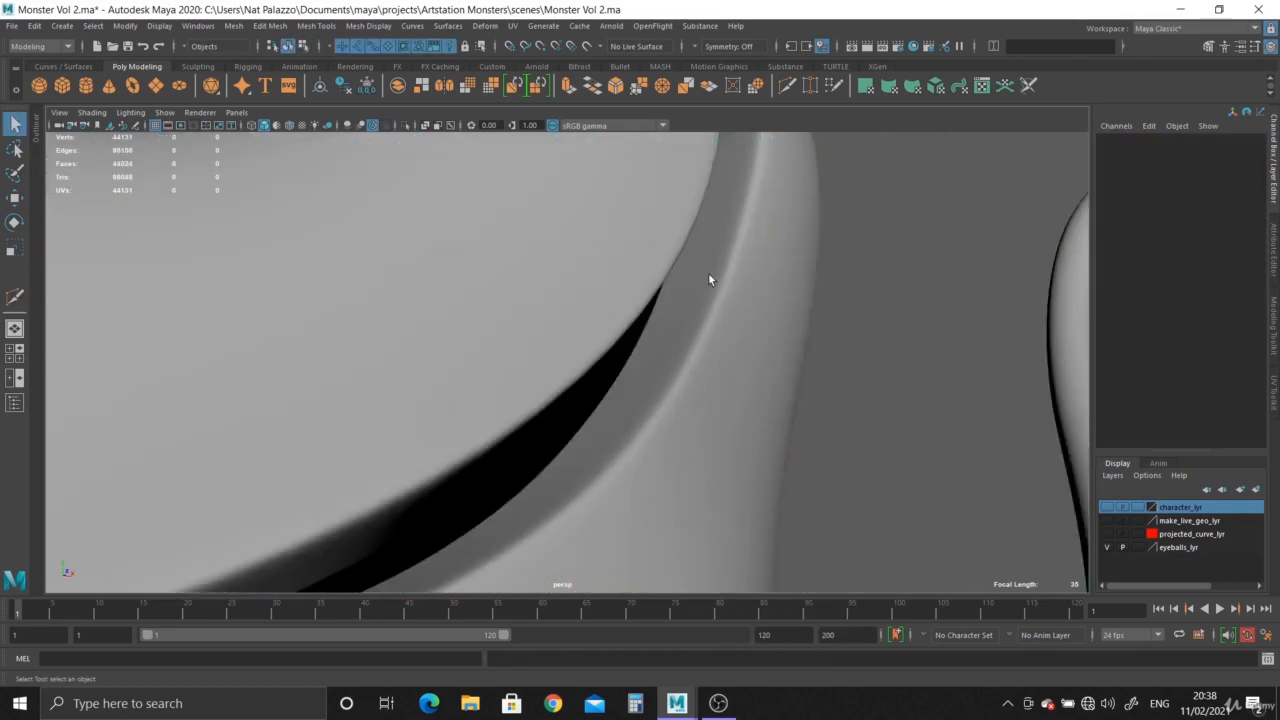
alt+right_drag(710, 280, 608, 318)
alt+drag(608, 318, 673, 327)
alt+middle_drag(673, 327, 498, 312)
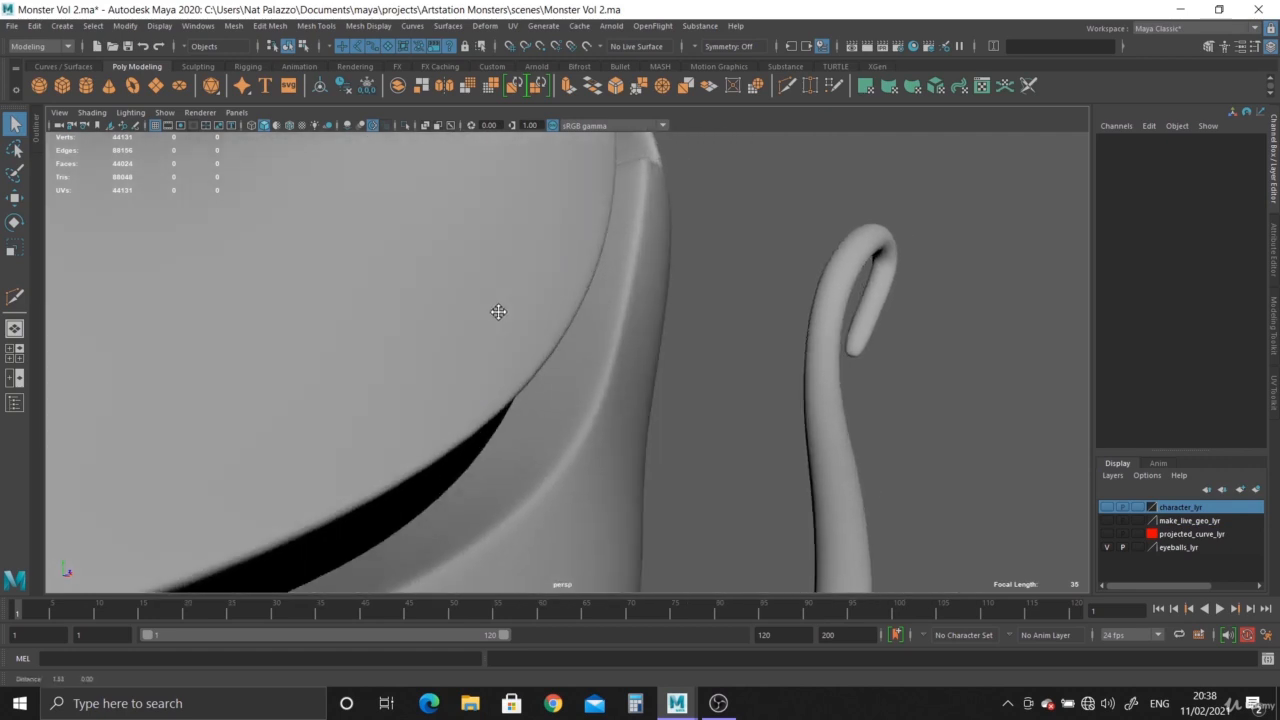
key(1)
click(597, 337)
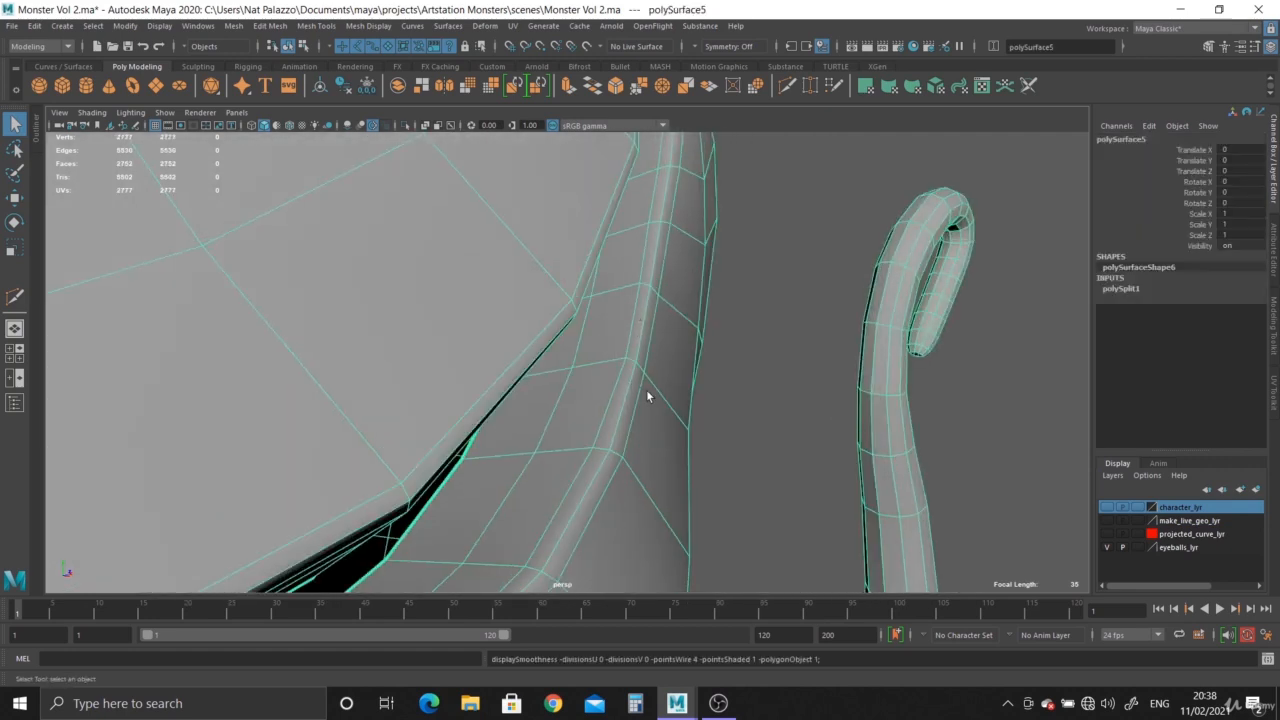
alt+right_drag(648, 389, 675, 415)
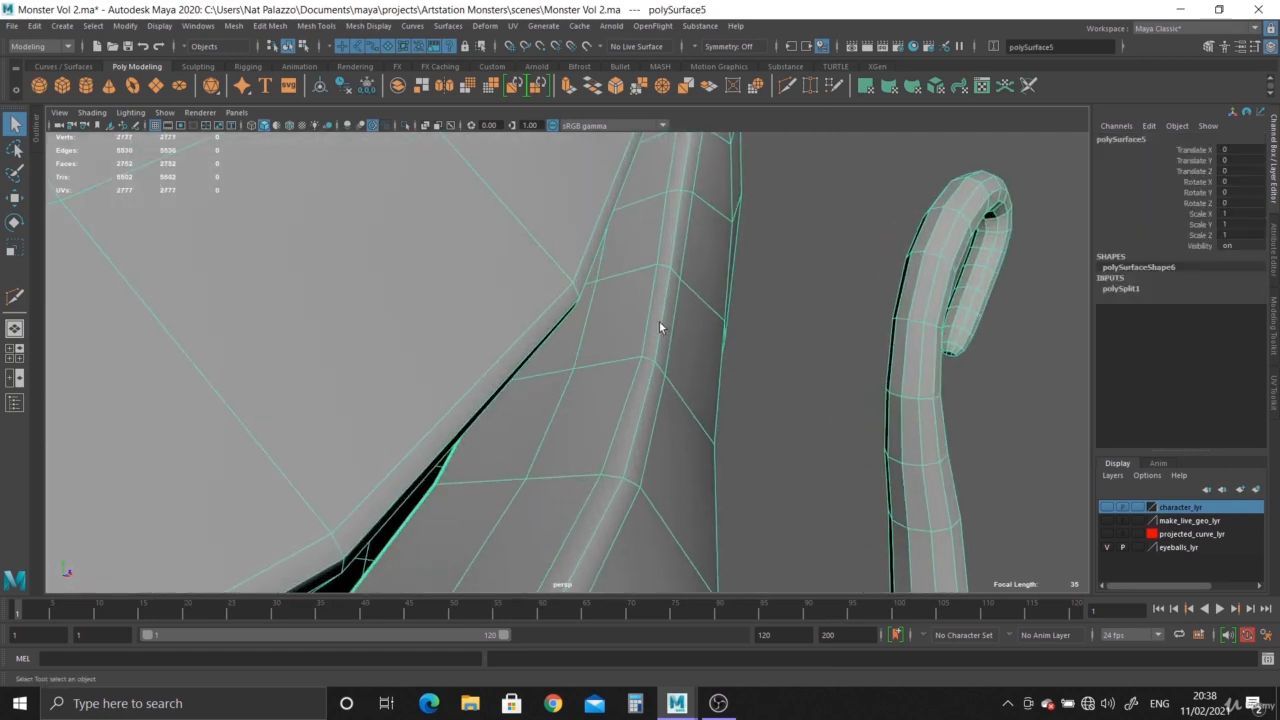
Select the faces at the mouth corner beside the new cut and delete them.
alt+drag(660, 327, 675, 421)
right_click(685, 282)
click(683, 258)
right_click(674, 340)
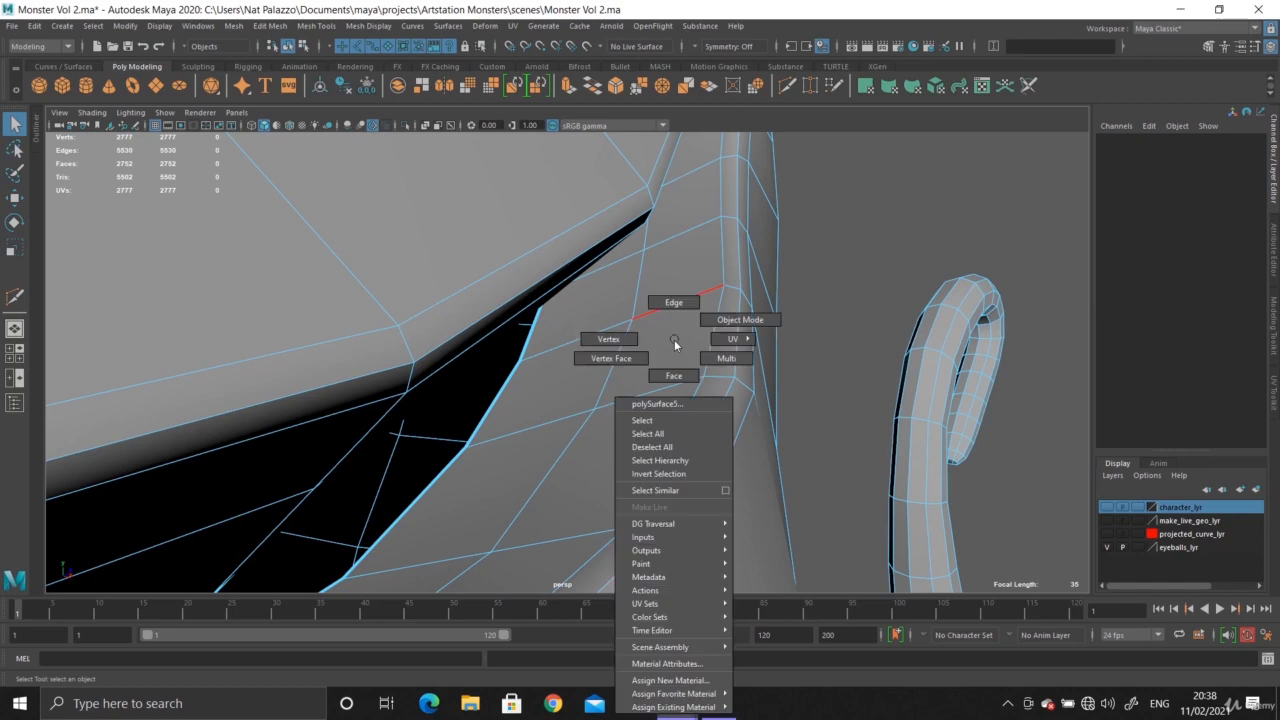
alt+drag(691, 440, 314, 329)
alt+middle_drag(314, 331, 539, 375)
alt+right_drag(539, 375, 433, 290)
alt+drag(433, 290, 427, 324)
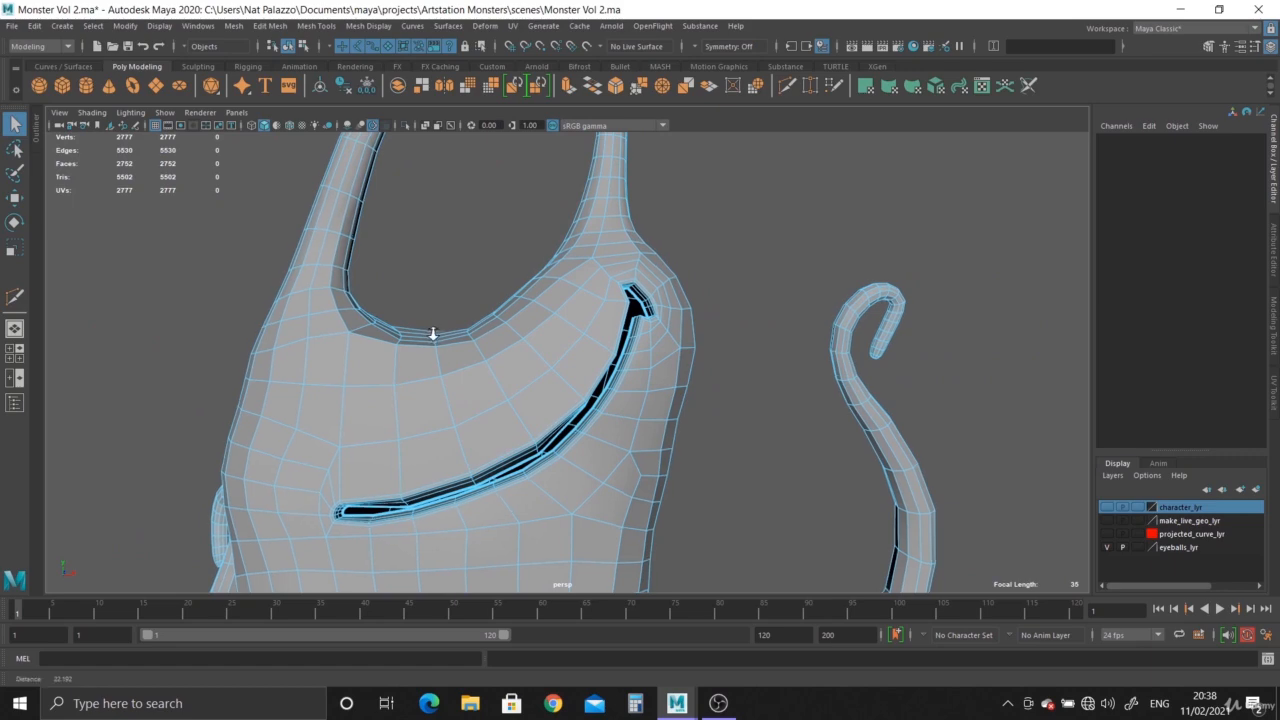
alt+right_drag(433, 333, 723, 459)
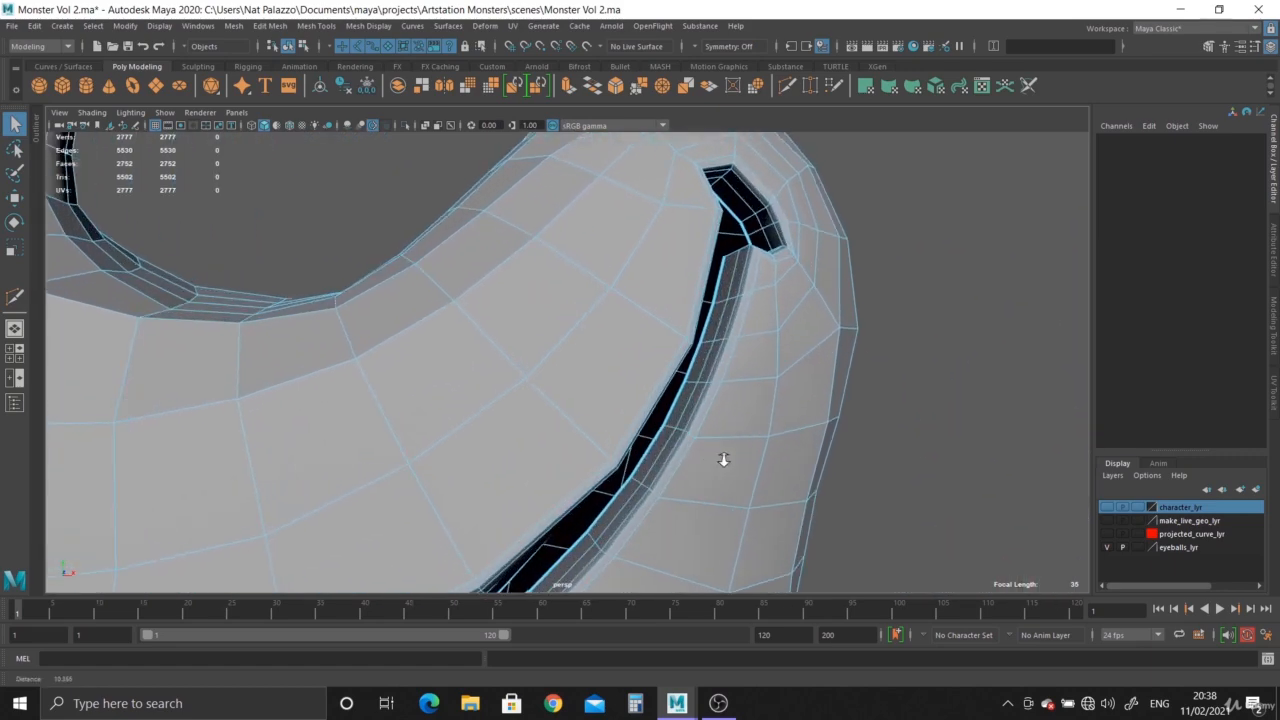
alt+drag(723, 459, 594, 431)
alt+right_drag(594, 431, 637, 460)
alt+drag(637, 460, 646, 460)
alt+right_drag(646, 460, 719, 467)
right_drag(713, 315, 715, 337)
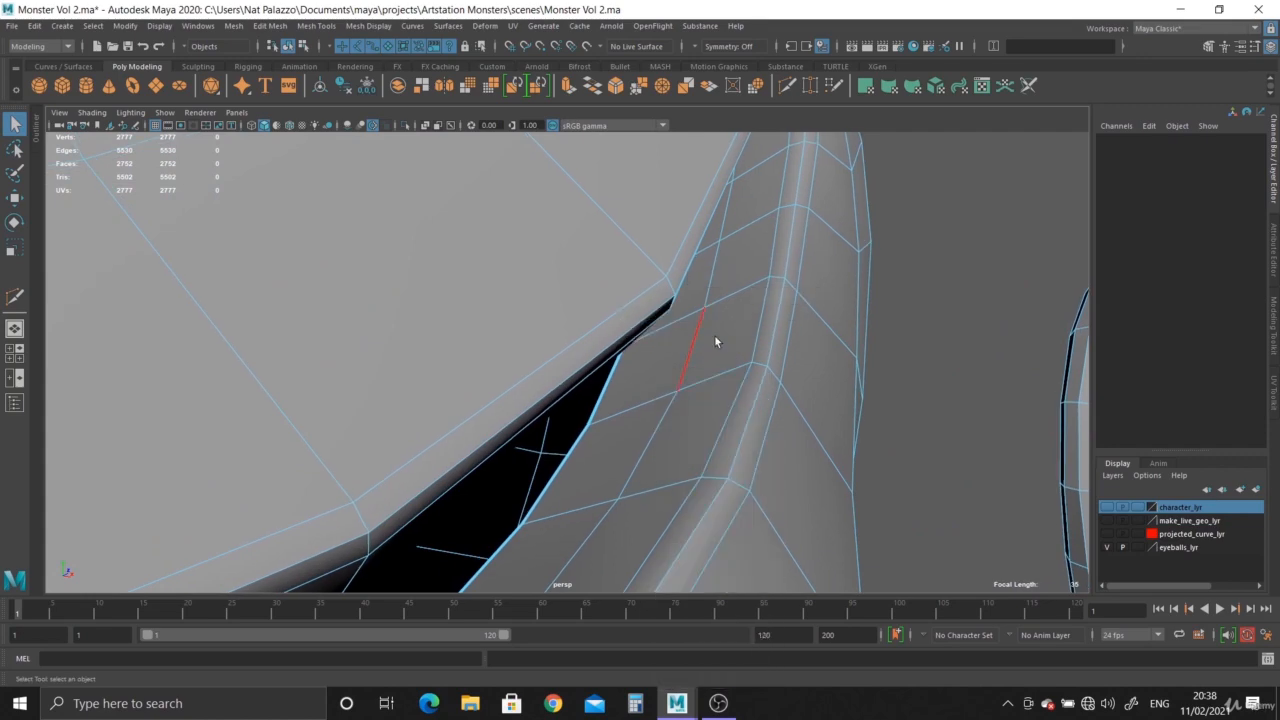
shift+double_click(603, 427)
key(Delete)
Preview the mouth corner smoothed, then return to the unsmoothed display and inspect the opening.
alt+right_drag(657, 403, 400, 250)
alt+drag(430, 300, 490, 391)
alt+right_drag(490, 391, 672, 510)
mouse_move(635, 404)
alt+mouse_down()
mouse_move(669, 411)
mouse_move(621, 402)
alt+mouse_up()
scroll(580, 368, down, 3)
scroll(500, 285, up, 3)
alt+drag(451, 200, 611, 391)
right_click(681, 238)
right_drag(681, 238, 750, 201)
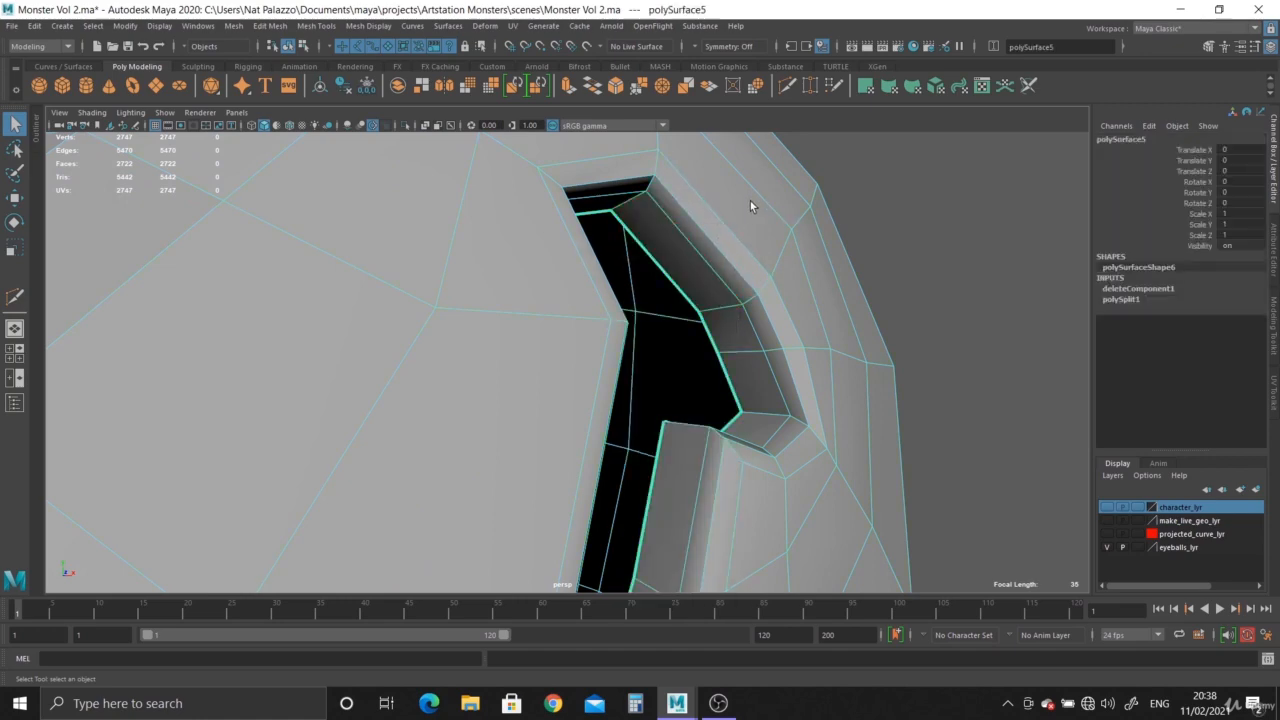
key(3)
click(910, 402)
scroll(729, 355, down, 4)
click(729, 355)
key(1)
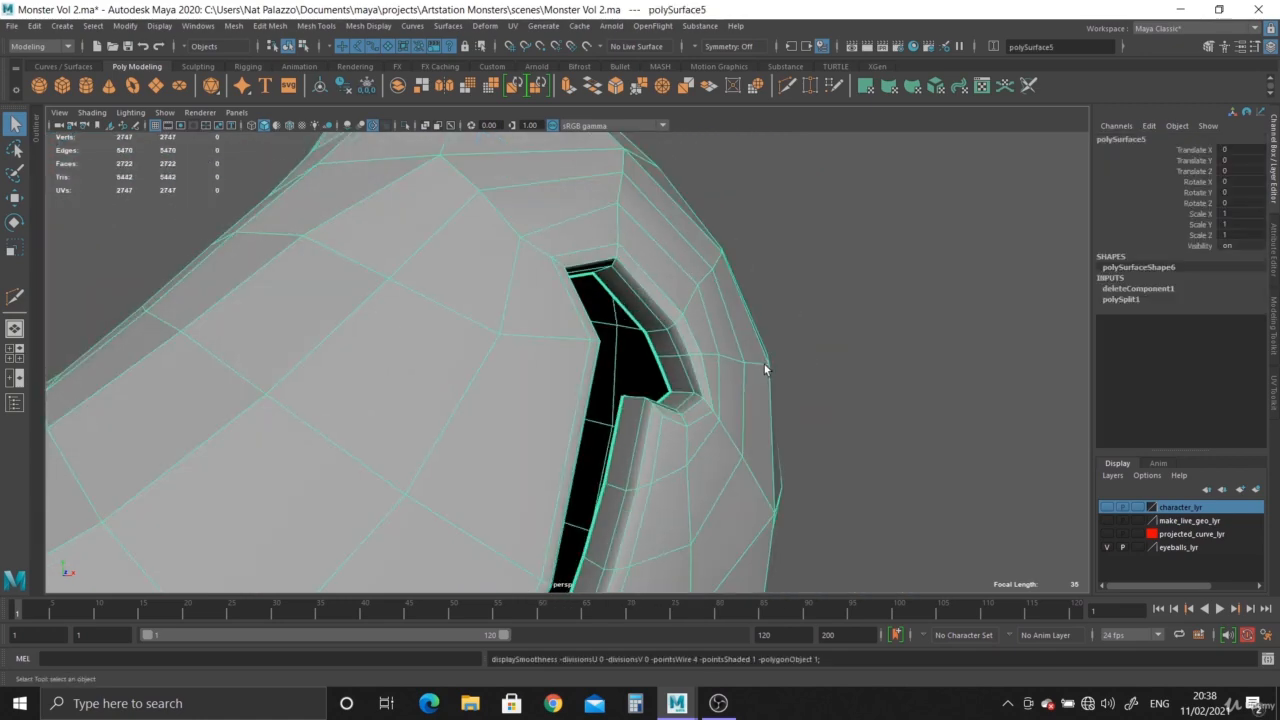
alt+drag(766, 366, 757, 412)
scroll(757, 412, up, 4)
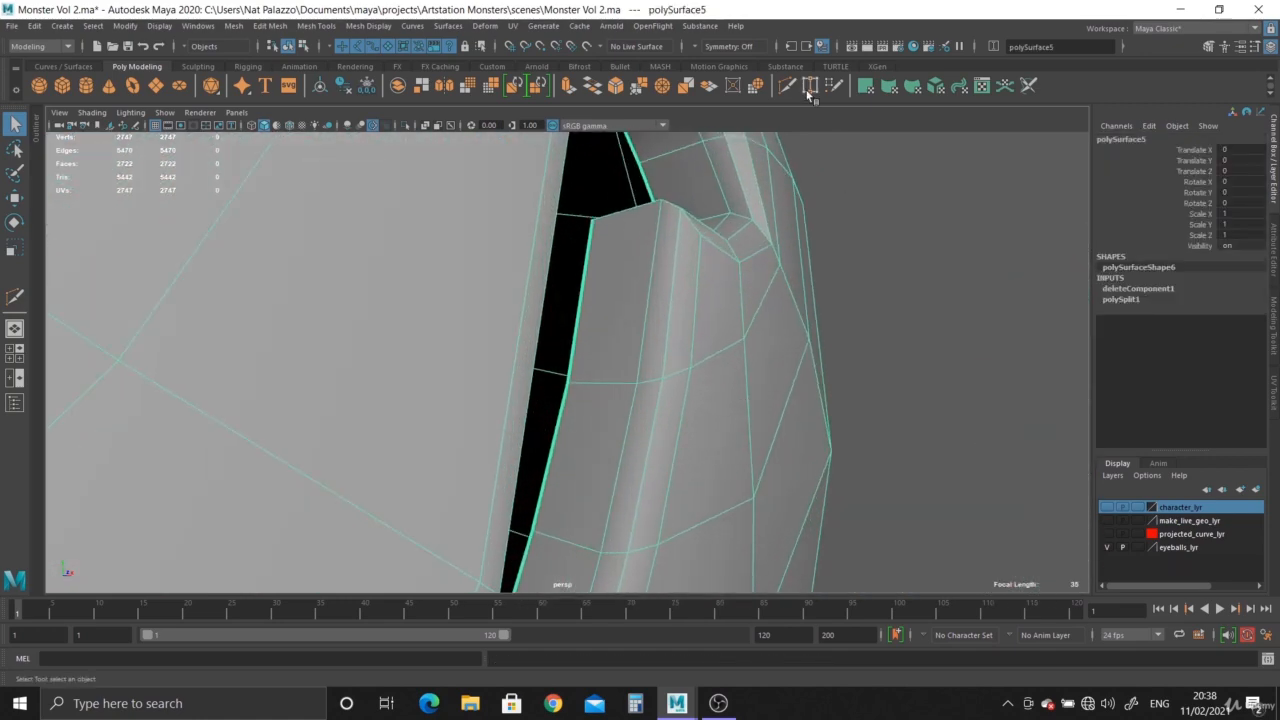
Repeat the cut and delete the face strip along the inner lip beside the mouth corner.
key(g)
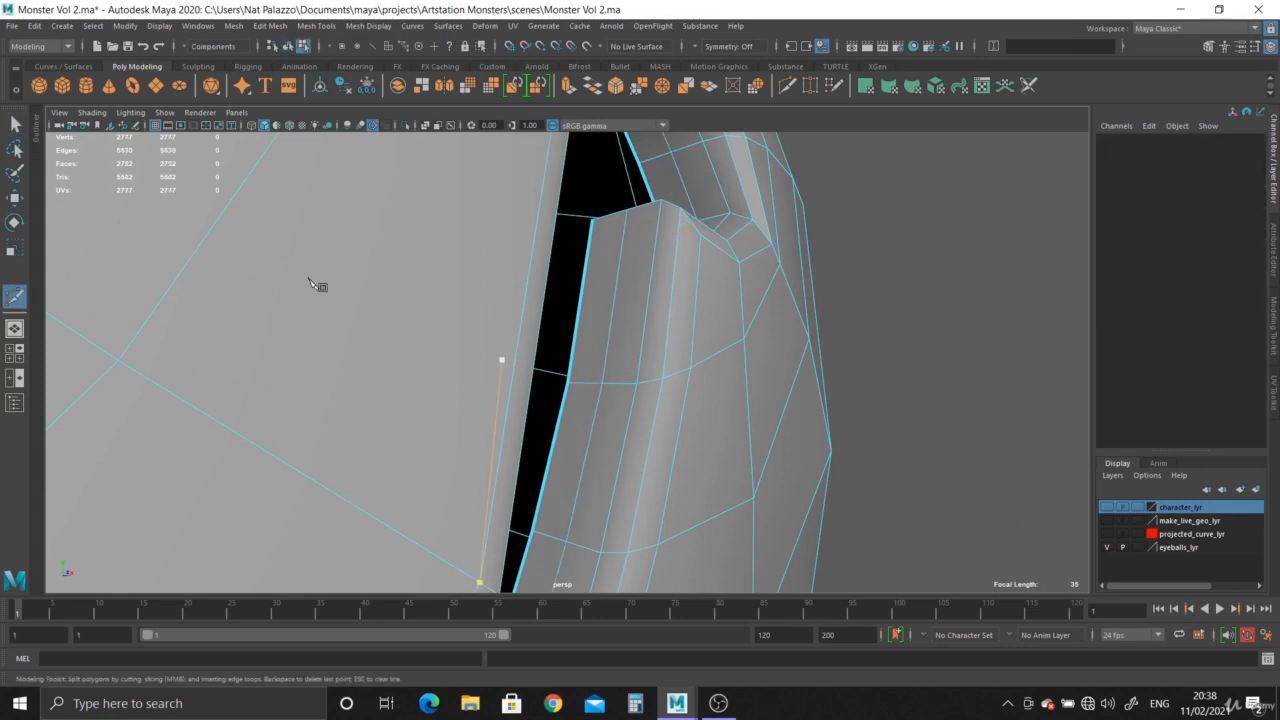
double_click(602, 329)
key(Delete)
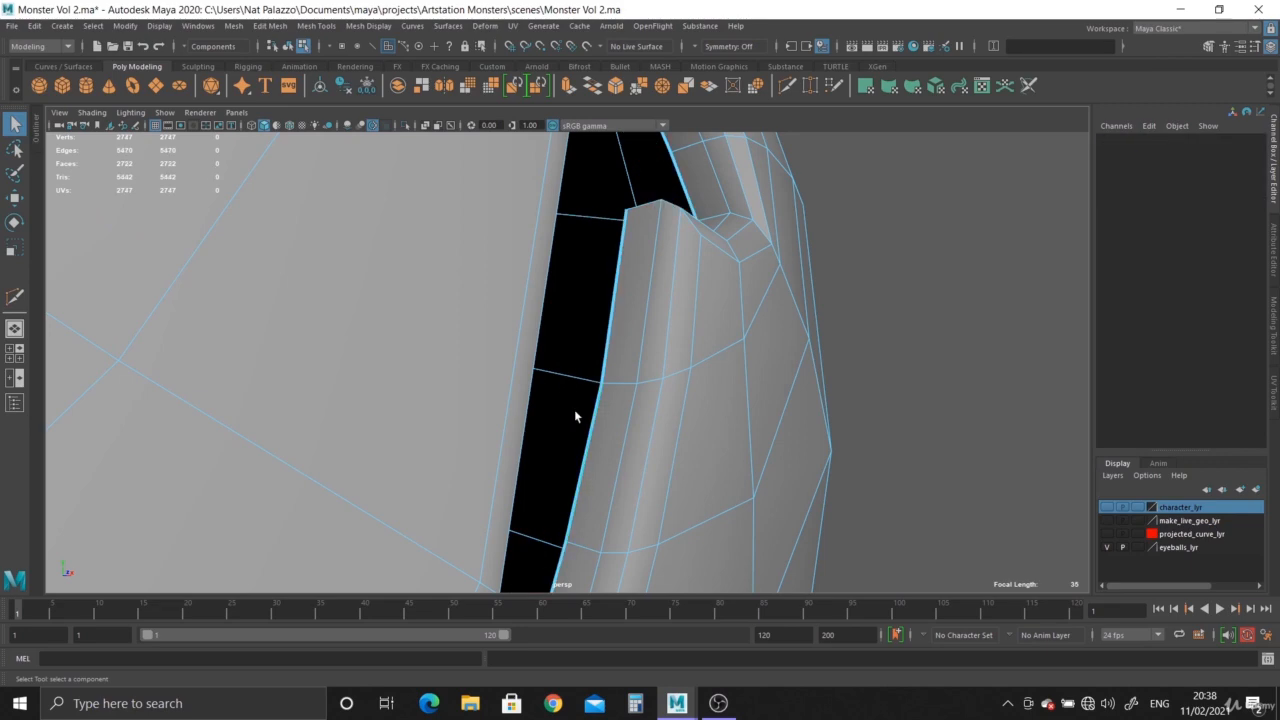
Orbit around the mouth and toggle the smooth preview to inspect the reworked opening.
alt+right_drag(574, 409, 370, 368)
alt+drag(370, 368, 575, 480)
right_drag(445, 355, 498, 325)
key(3)
click(652, 383)
alt+middle_drag(540, 474, 692, 325)
alt+right_drag(692, 325, 686, 413)
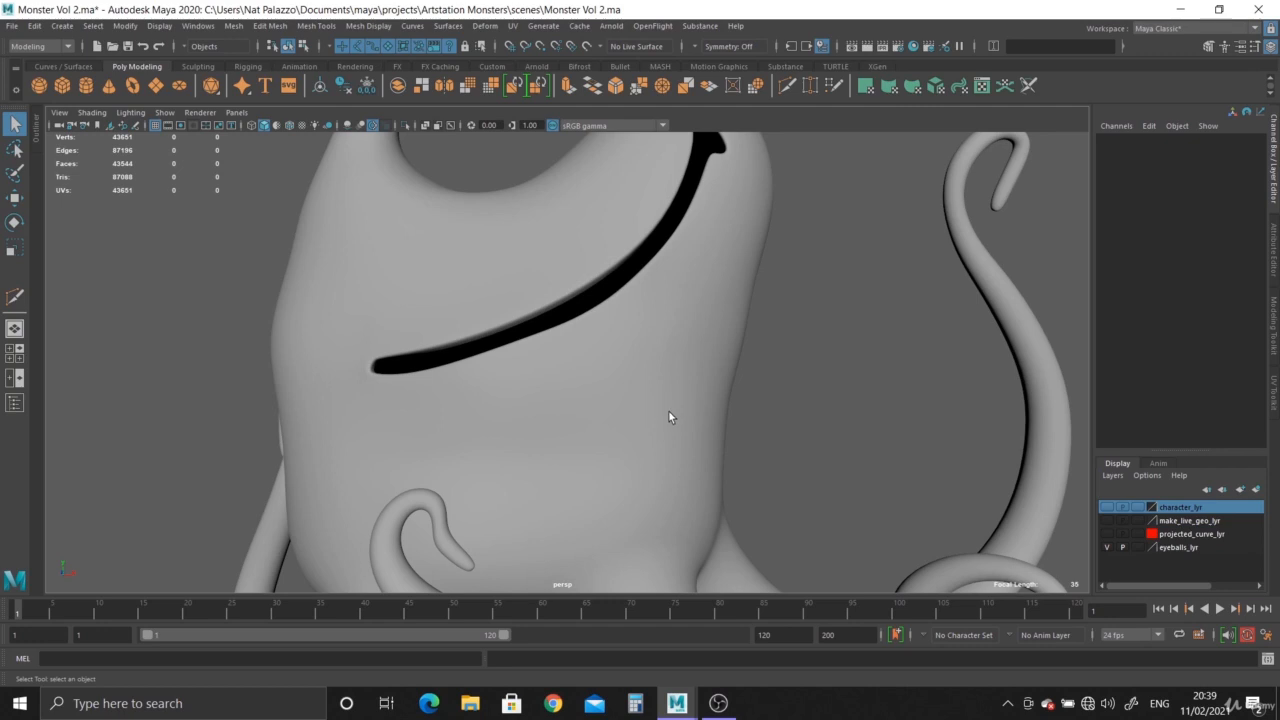
click(668, 417)
key(1)
click(739, 412)
scroll(699, 365, up, 3)
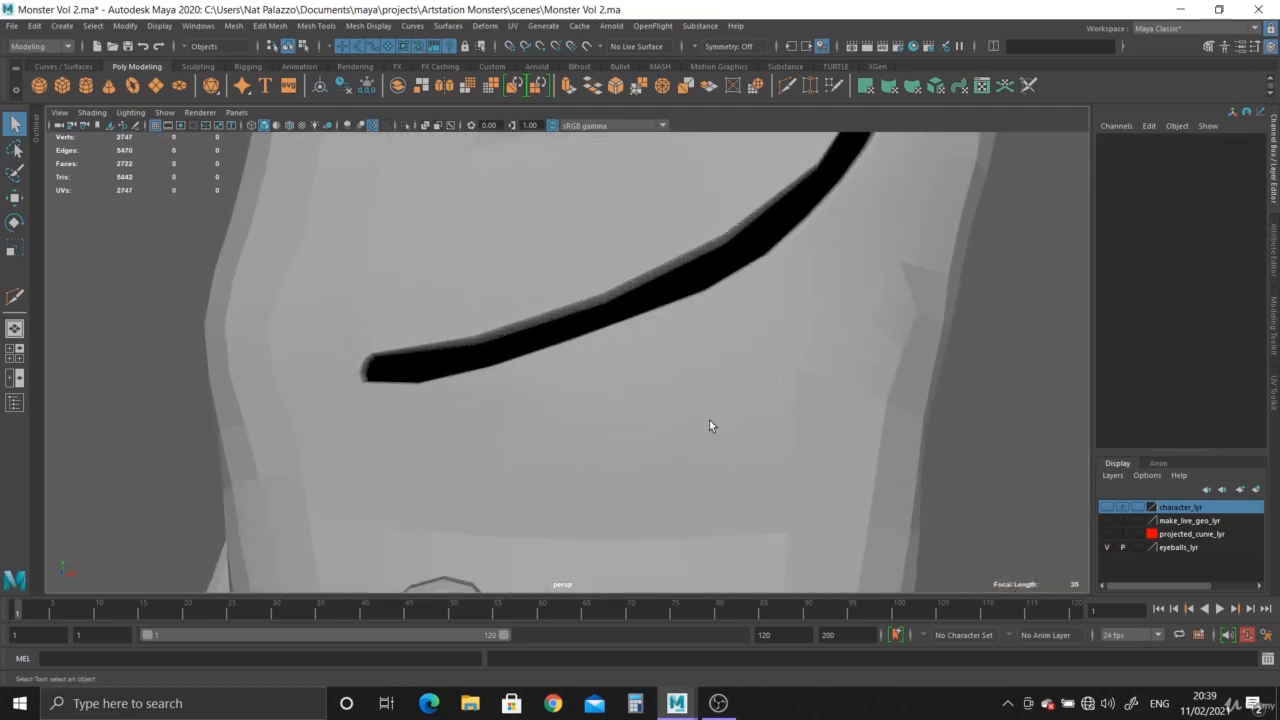
click(709, 419)
key(3)
click(1000, 400)
scroll(770, 445, down, 2)
mouse_move(762, 447)
alt+mouse_down()
mouse_move(851, 457)
mouse_move(766, 443)
alt+mouse_up()
alt+right_drag(766, 443, 649, 331)
click(624, 412)
alt+middle_drag(655, 343, 628, 376)
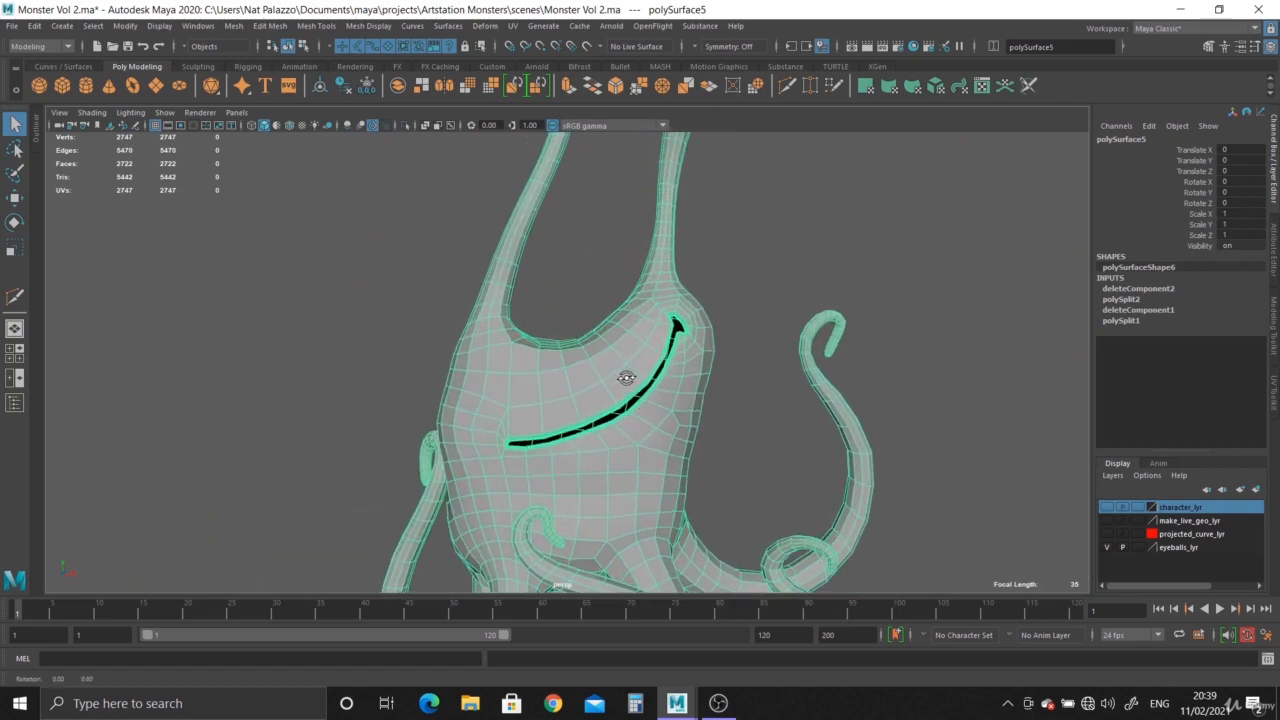
Select the edge loop where the upper tentacle joins the body.
mouse_move(626, 378)
alt+mouse_down()
mouse_move(612, 430)
mouse_move(615, 369)
alt+mouse_up()
alt+middle_drag(615, 350, 610, 417)
alt+right_drag(610, 417, 638, 382)
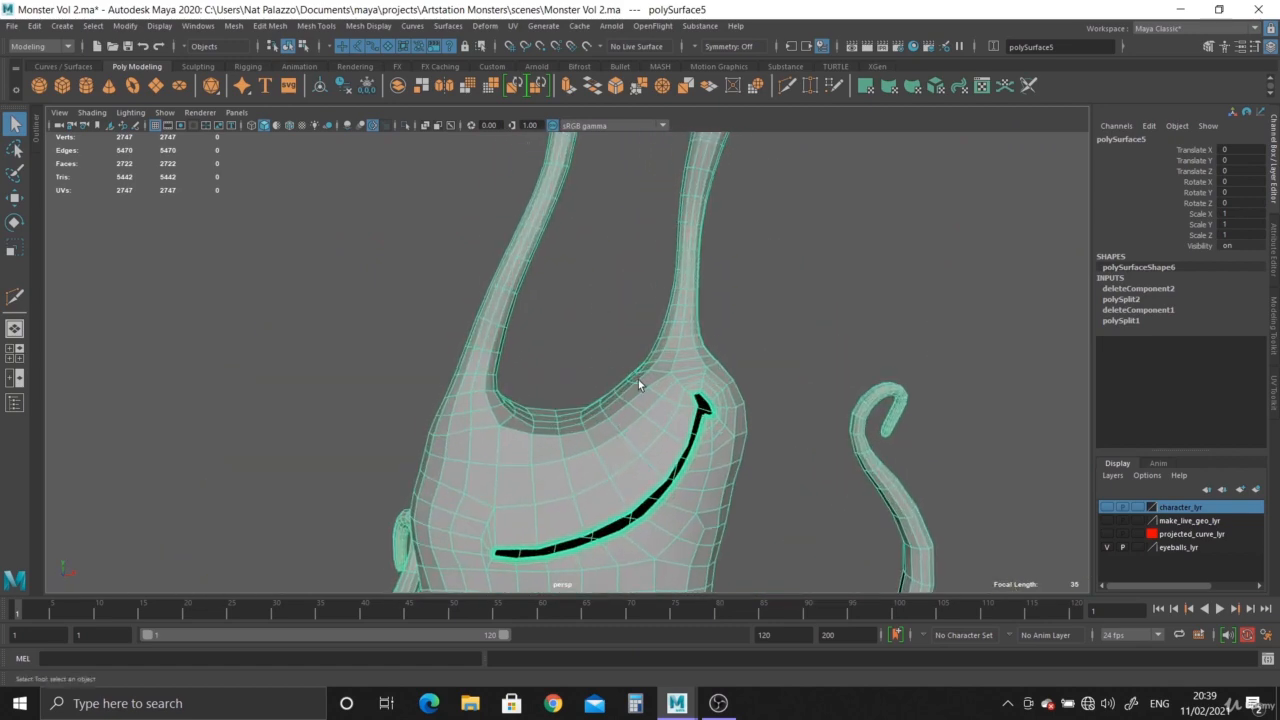
mouse_move(638, 379)
alt+middle_down()
mouse_move(638, 563)
mouse_move(637, 382)
alt+middle_up()
alt+right_drag(637, 382, 676, 404)
alt+drag(676, 404, 700, 470)
alt+right_drag(700, 470, 778, 525)
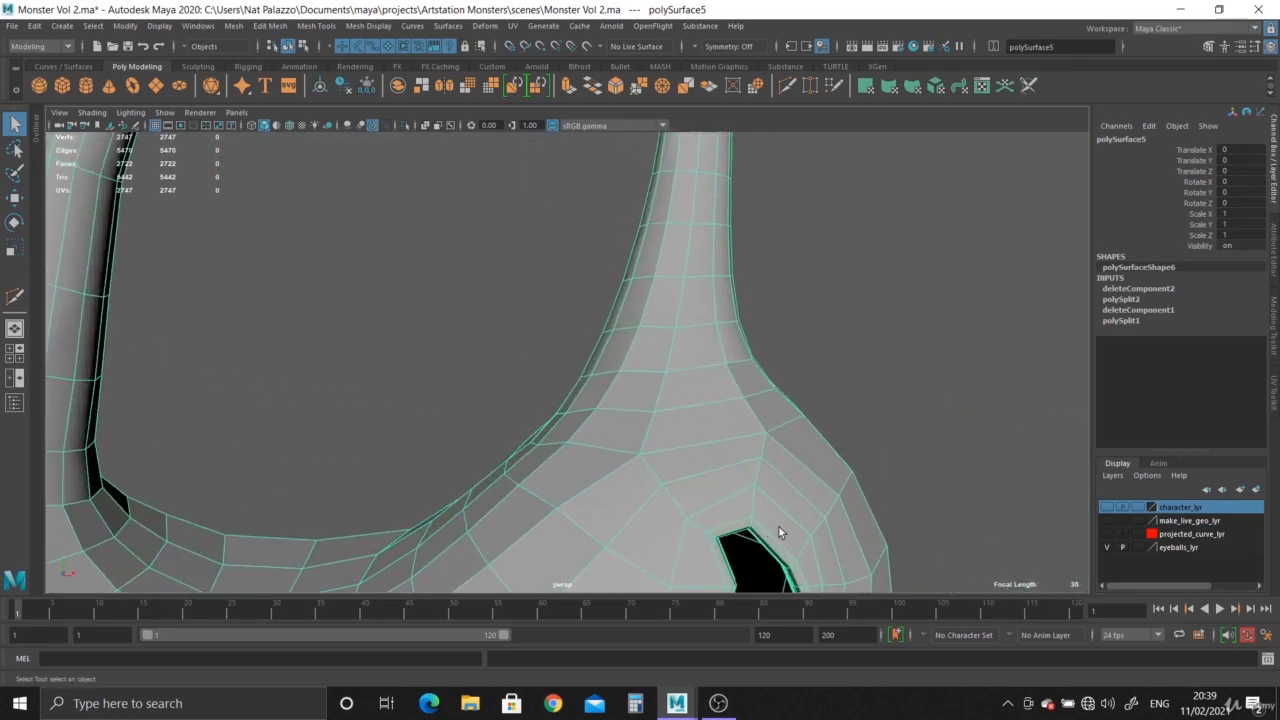
alt+drag(705, 440, 759, 428)
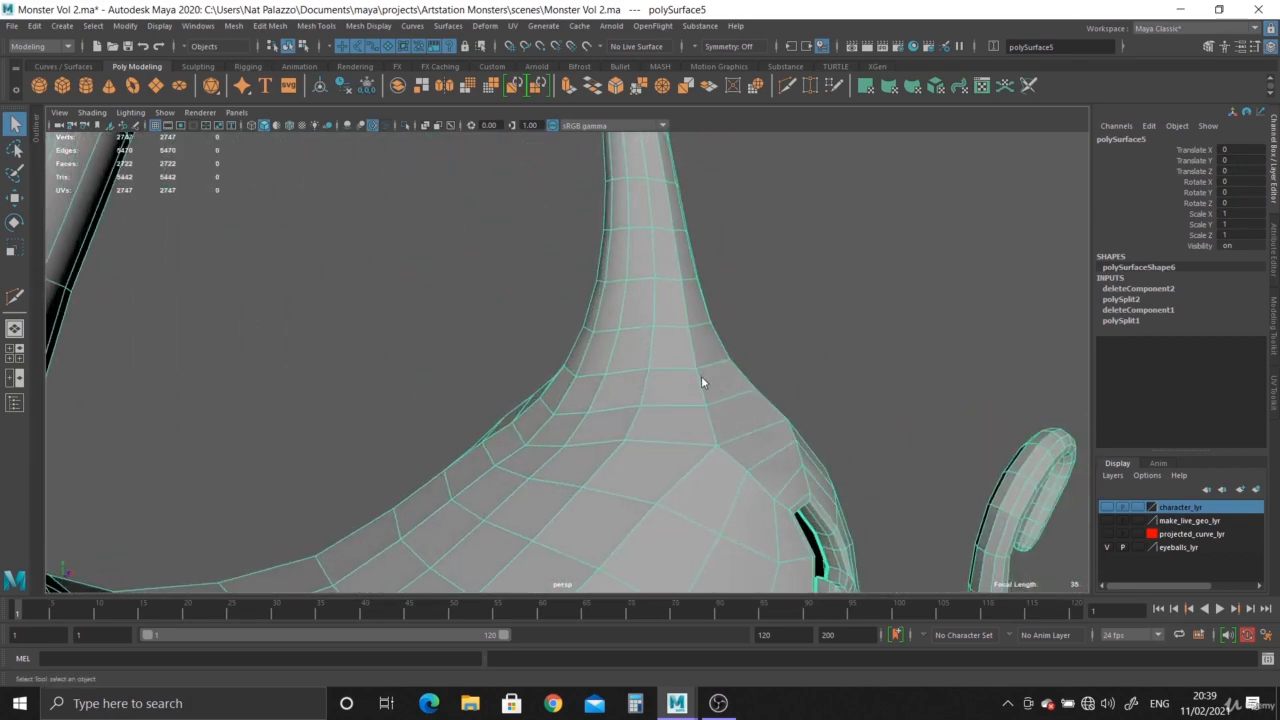
right_drag(701, 379, 700, 356)
alt+drag(680, 400, 731, 466)
alt+right_drag(731, 466, 775, 436)
double_click(701, 355)
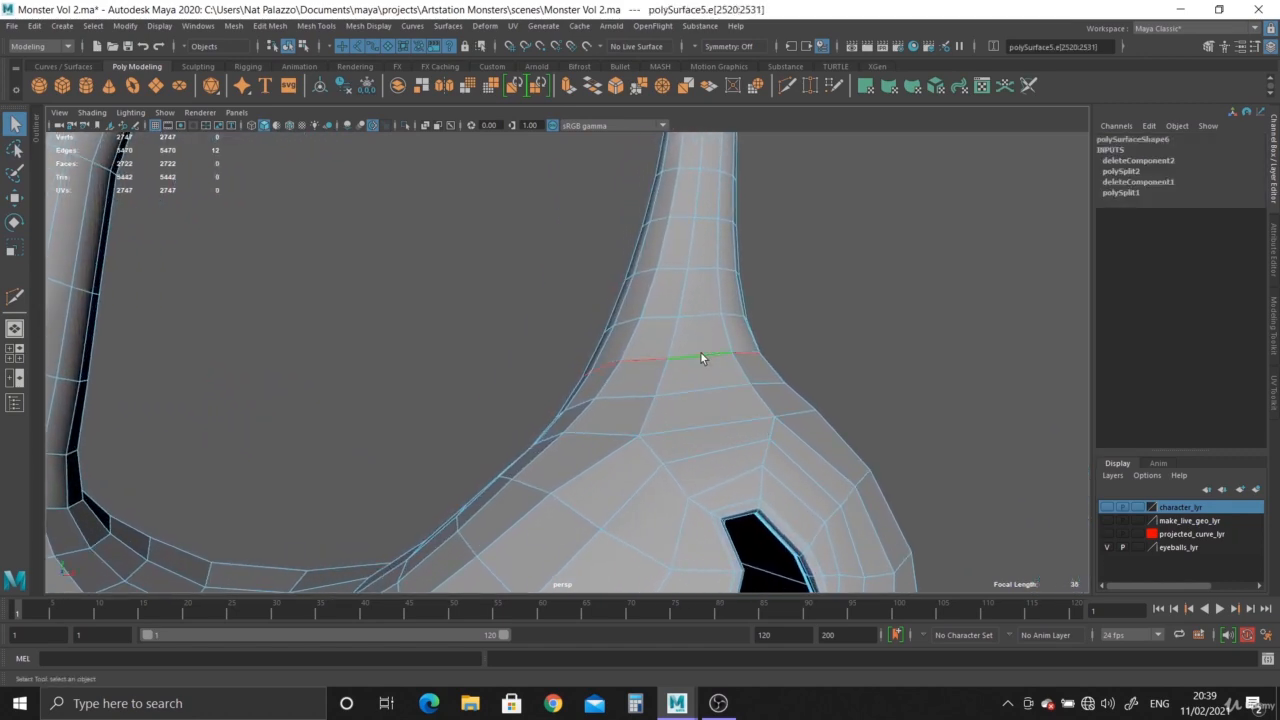
click(656, 397)
mouse_move(654, 397)
alt+mouse_down()
mouse_move(760, 436)
mouse_move(482, 352)
mouse_move(683, 414)
mouse_move(597, 385)
mouse_move(641, 405)
alt+mouse_up()
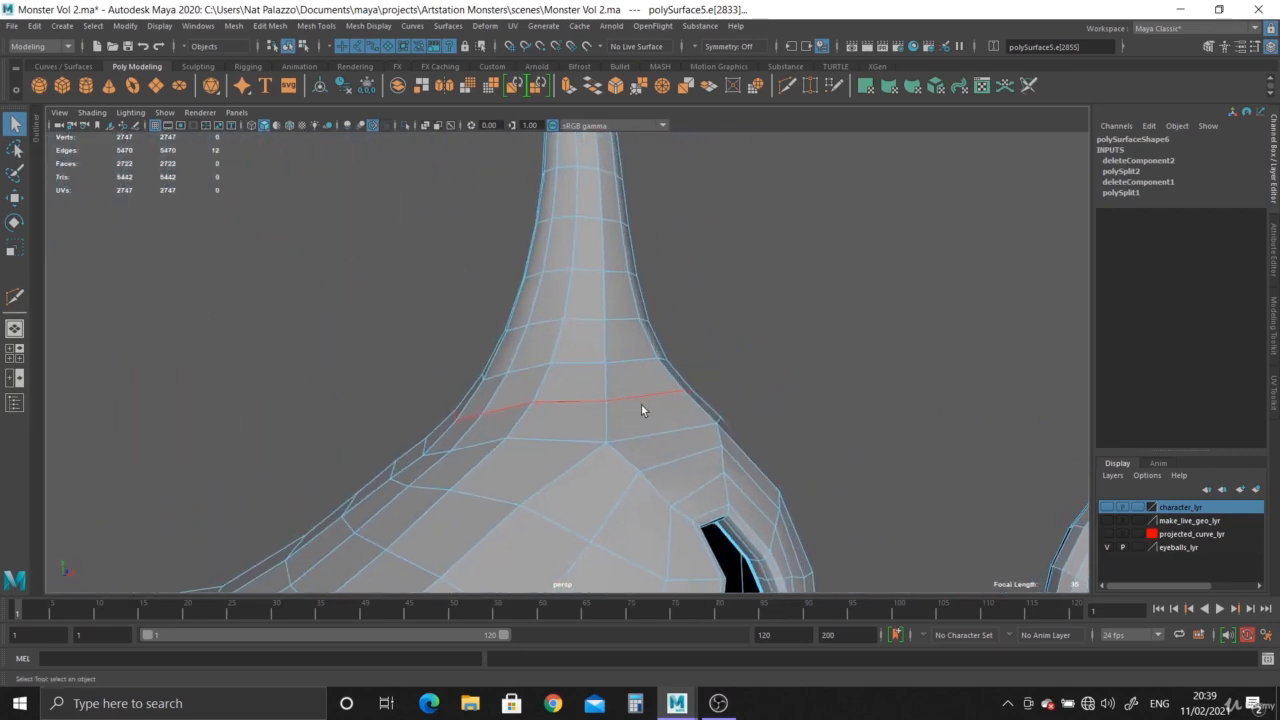
Open the UV Editor and cut the UVs along the selected edge loop.
click(513, 26)
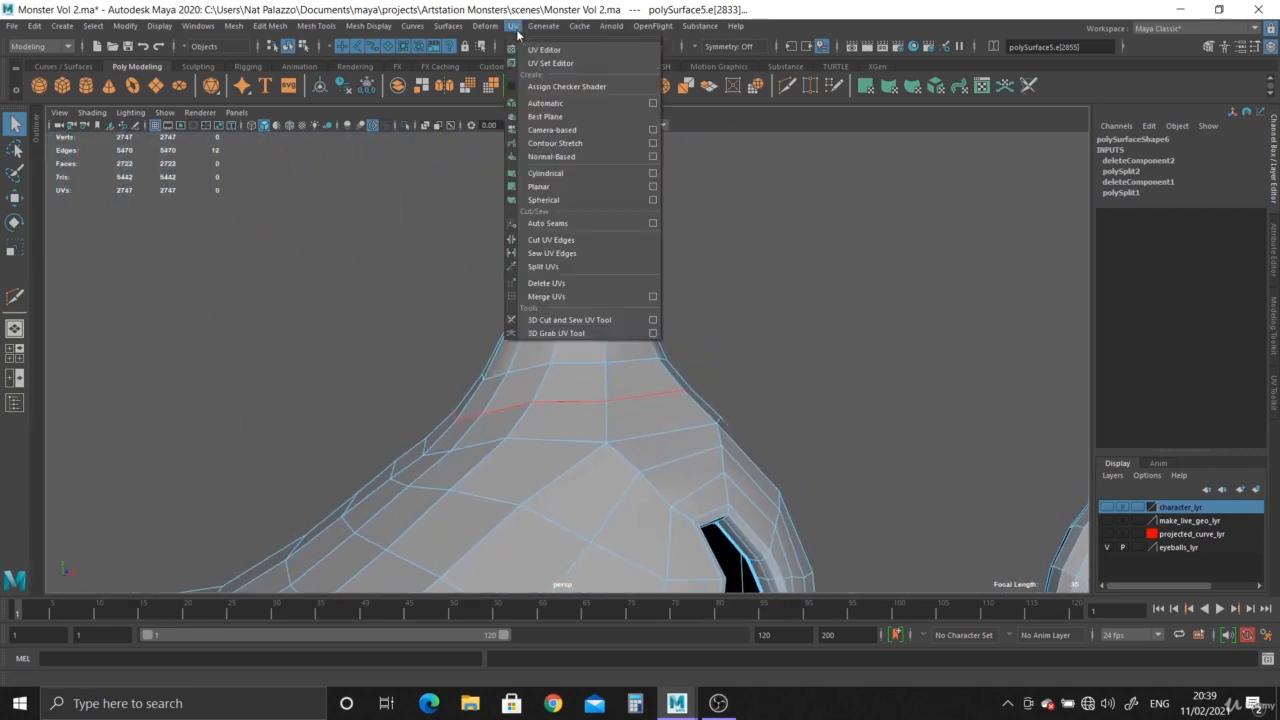
click(545, 50)
key(f)
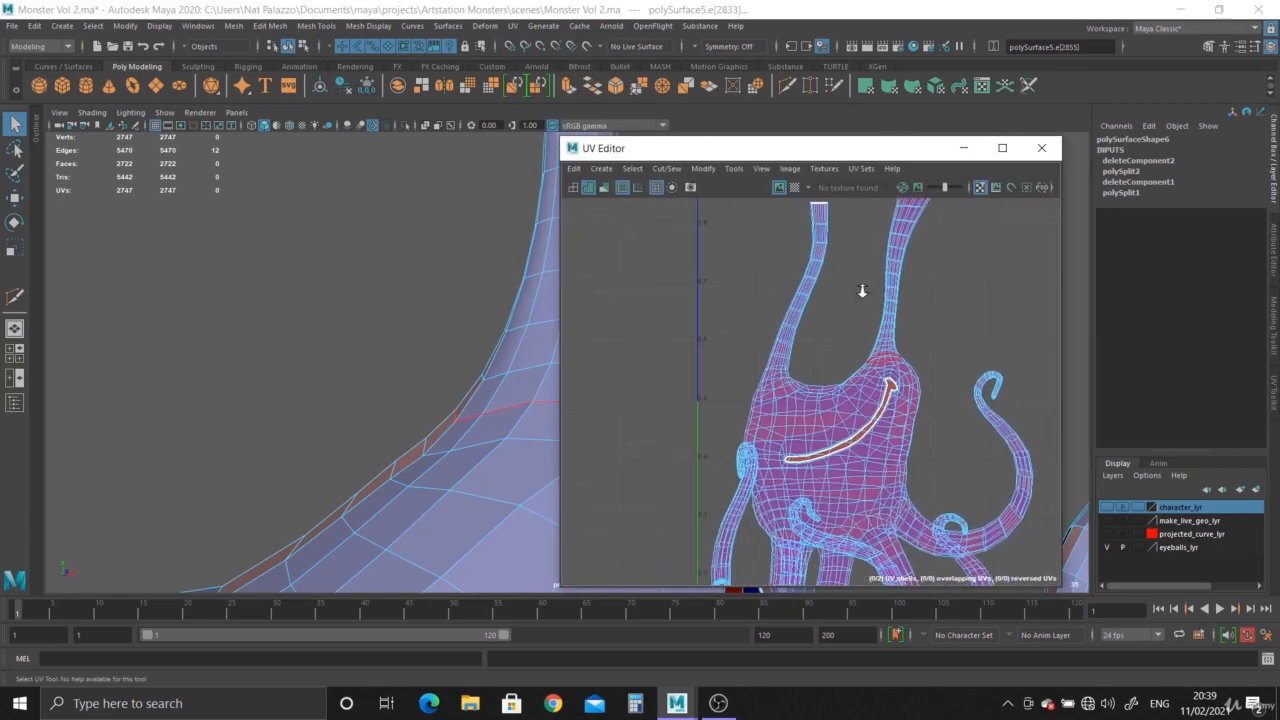
shift+right_click(921, 348)
shift+right_drag(921, 348, 864, 367)
Cut the UVs along the edge loop at the base of the other upper tentacle.
alt+right_drag(474, 426, 526, 364)
alt+middle_drag(526, 364, 370, 364)
alt+right_drag(370, 364, 340, 364)
alt+drag(340, 364, 225, 320)
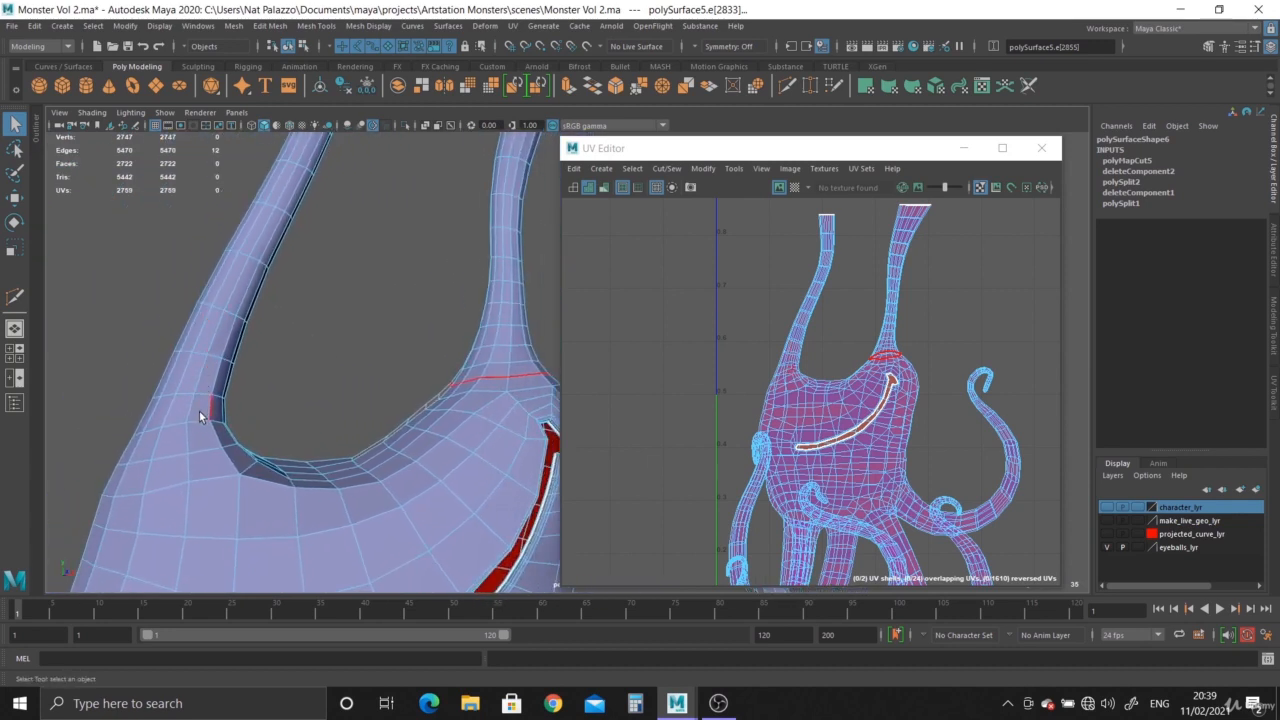
click(806, 387)
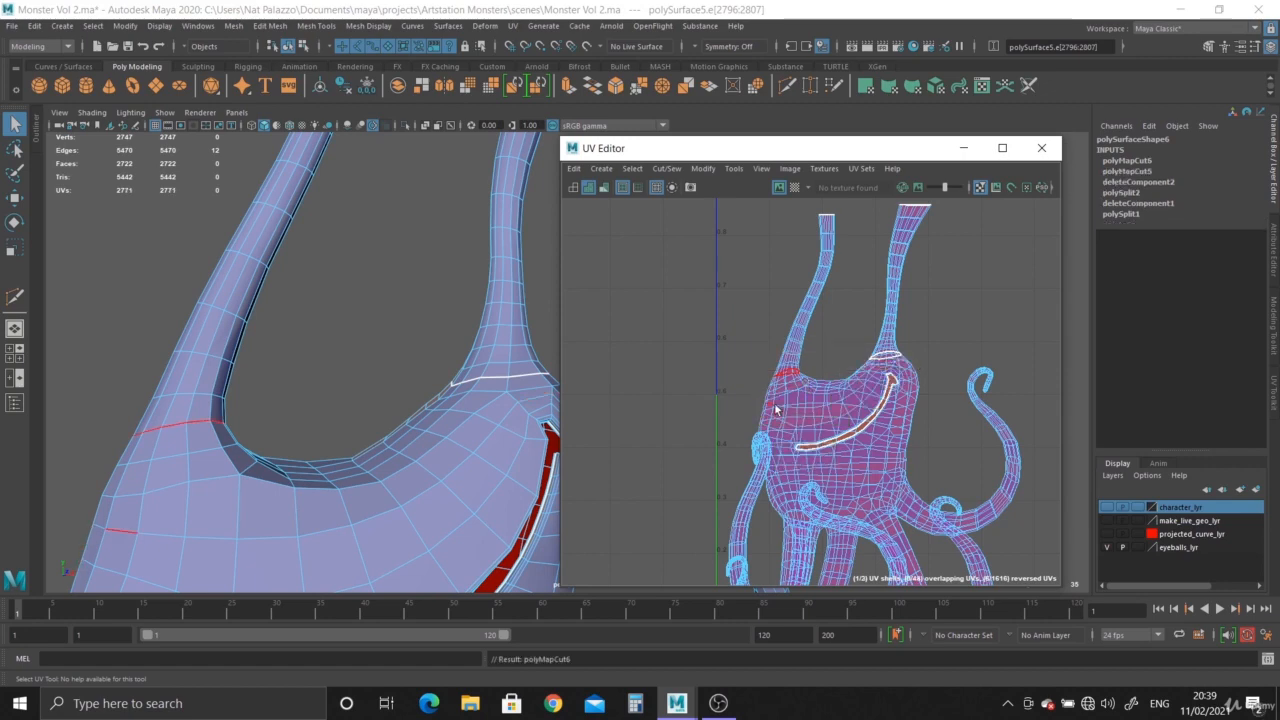
Move the two separated tentacle UV shells away from the body shell.
alt+middle_drag(796, 403, 746, 399)
alt+right_drag(746, 399, 828, 420)
alt+middle_drag(828, 420, 765, 503)
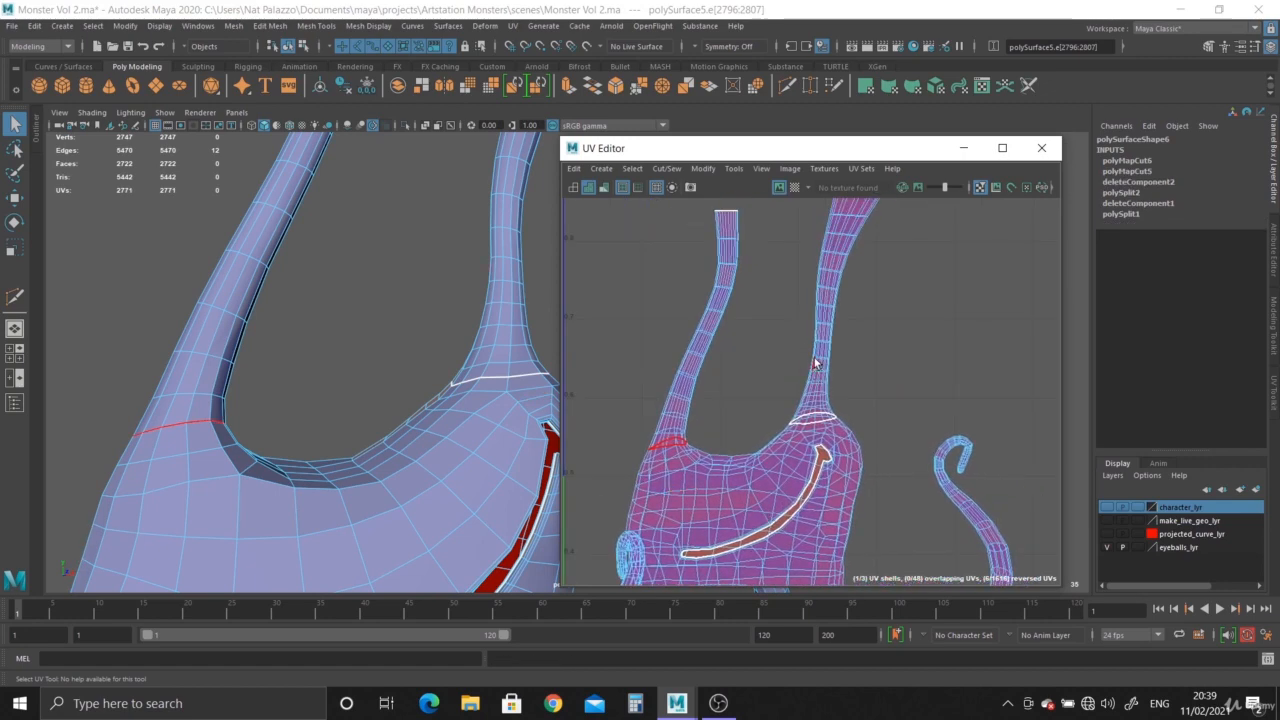
right_drag(836, 351, 784, 333)
click(819, 341)
alt+right_drag(894, 420, 729, 315)
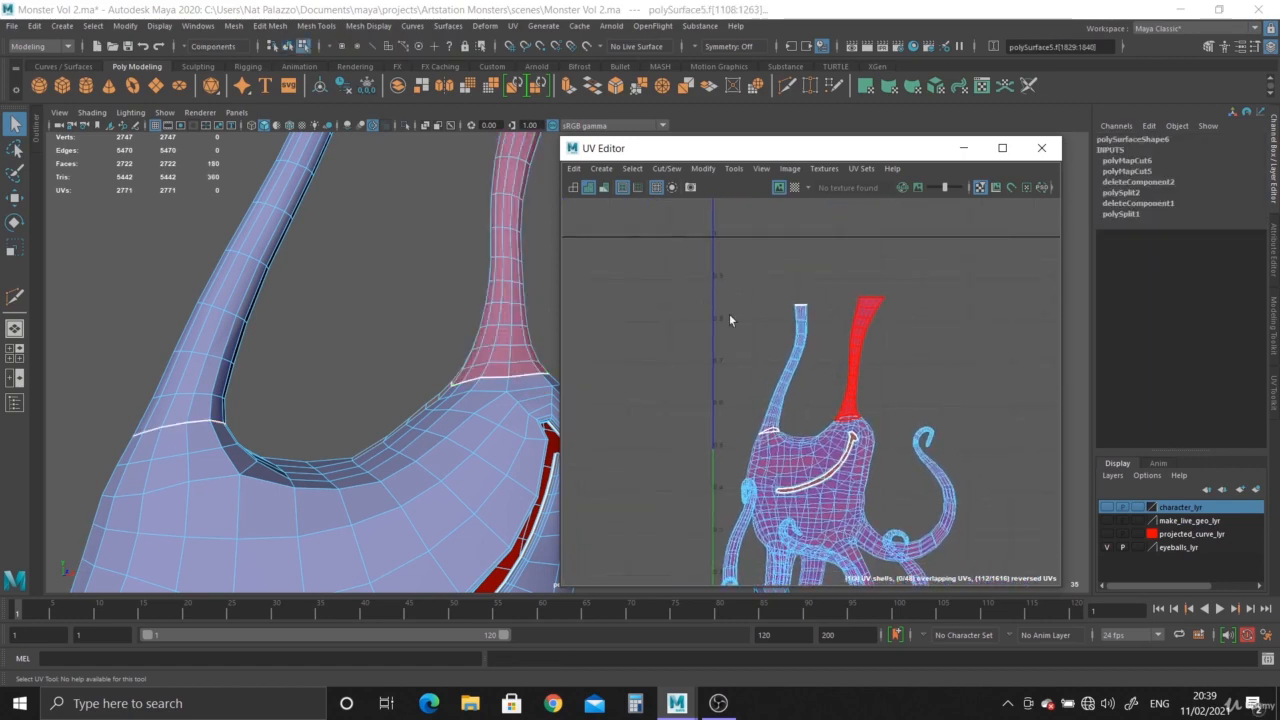
click(794, 374)
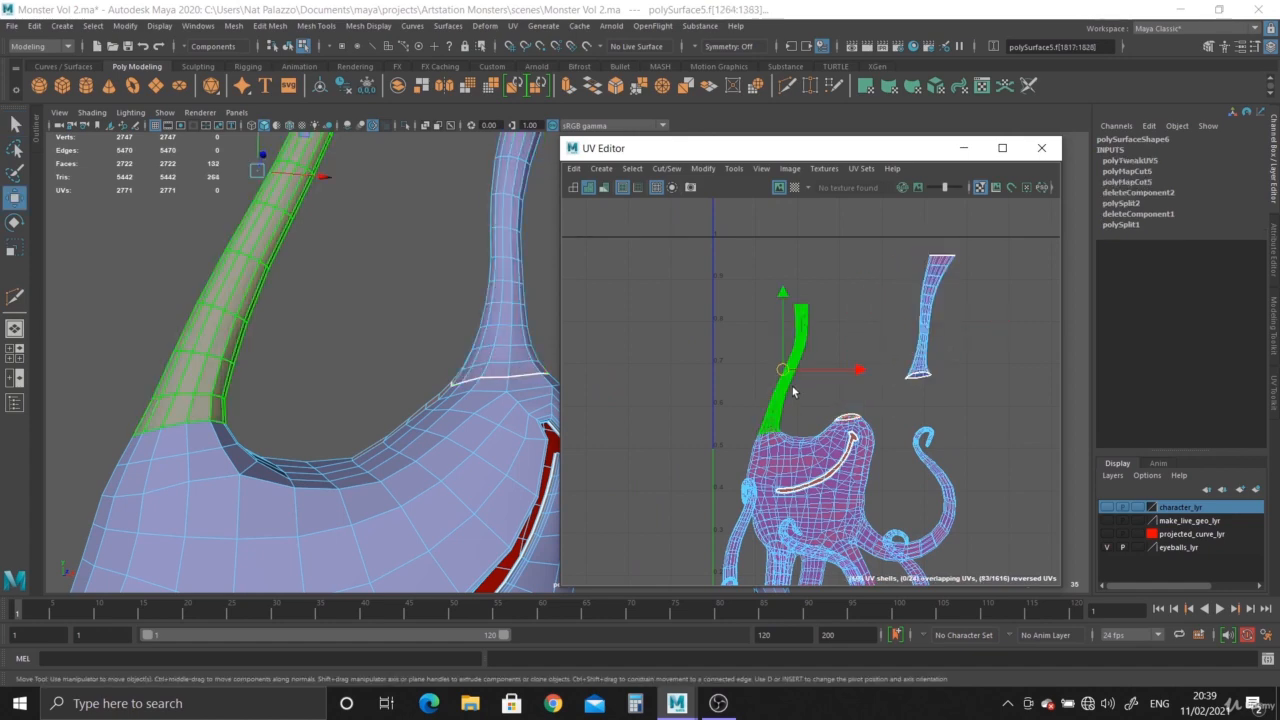
drag(790, 372, 777, 279)
Select a lengthwise edge run along one tentacle and cut the UVs along it as a seam.
alt+right_drag(419, 421, 345, 335)
alt+middle_drag(345, 335, 203, 249)
alt+drag(203, 249, 320, 310)
alt+middle_drag(320, 310, 405, 294)
alt+drag(405, 294, 466, 428)
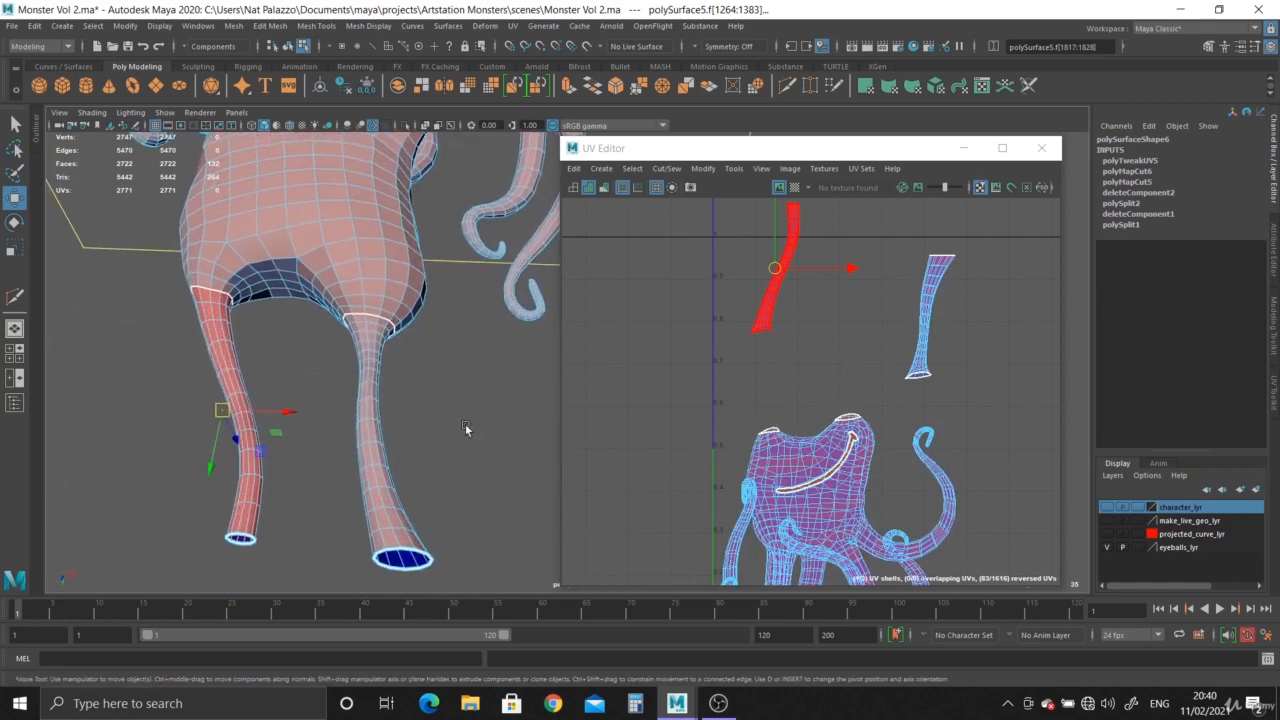
alt+middle_drag(466, 428, 460, 336)
alt+drag(460, 336, 415, 345)
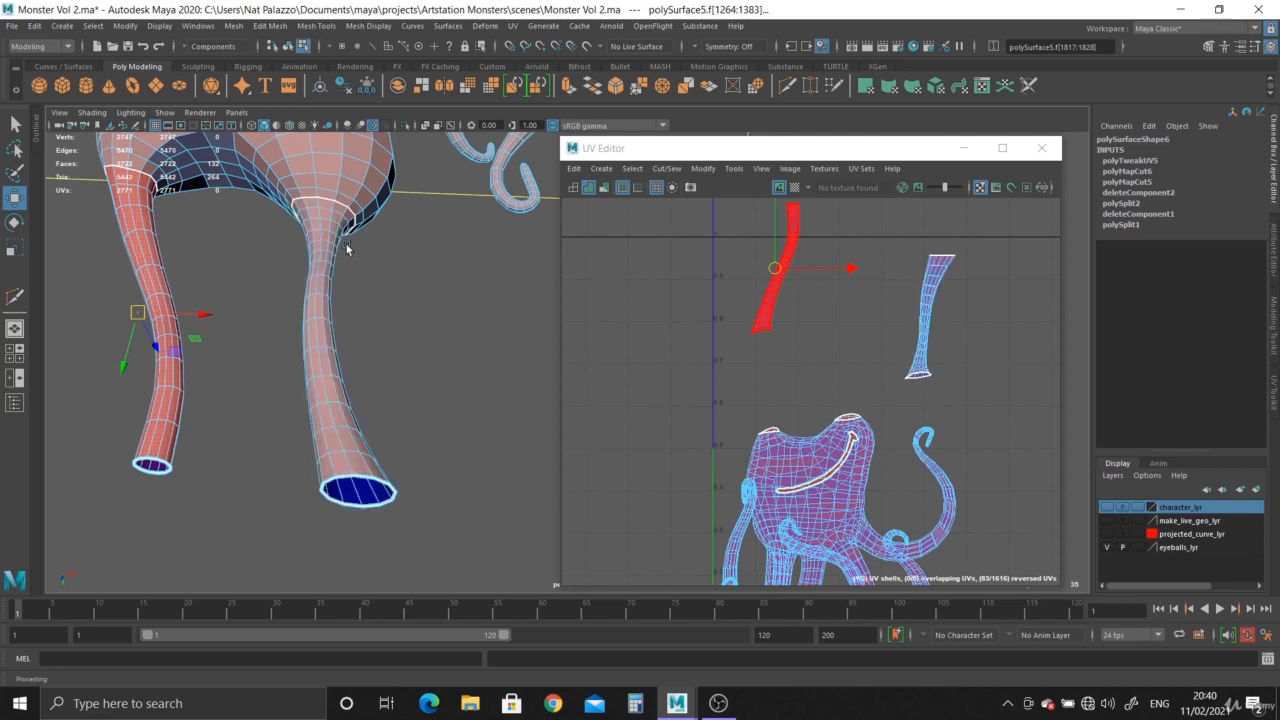
alt+drag(349, 367, 340, 241)
scroll(340, 241, up, 5)
alt+middle_drag(295, 261, 420, 286)
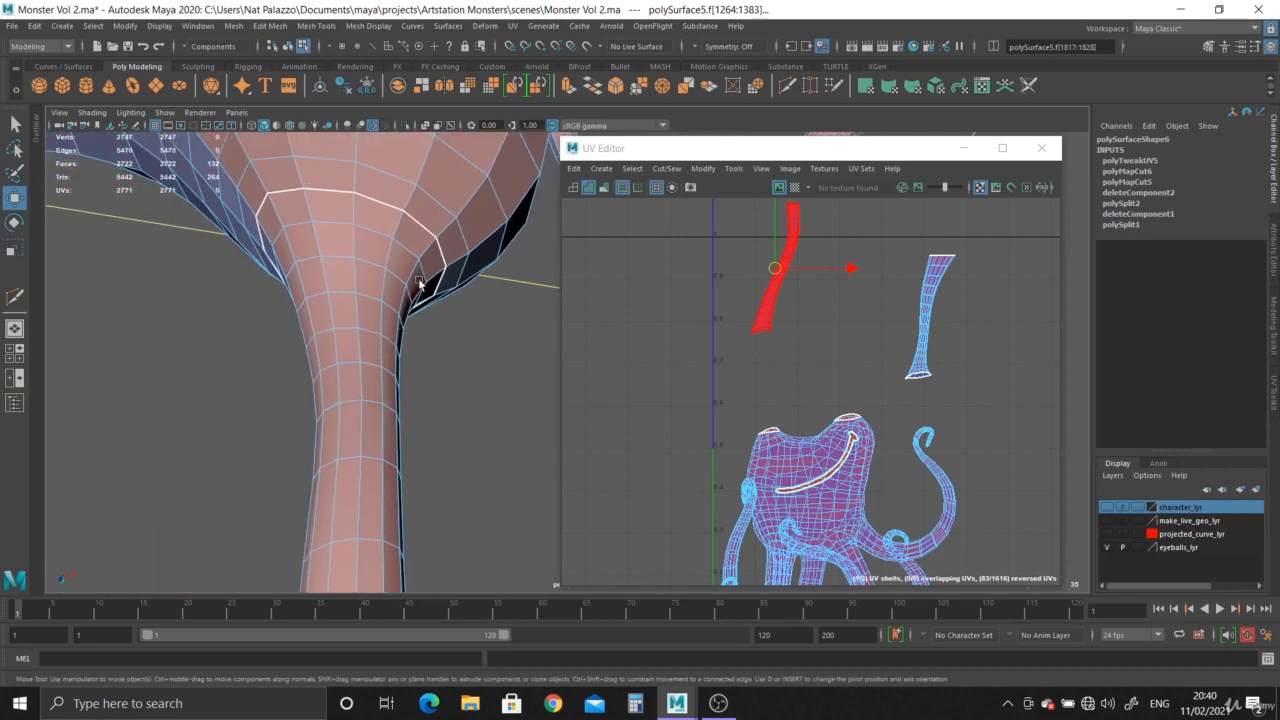
right_drag(351, 235, 349, 202)
click(349, 202)
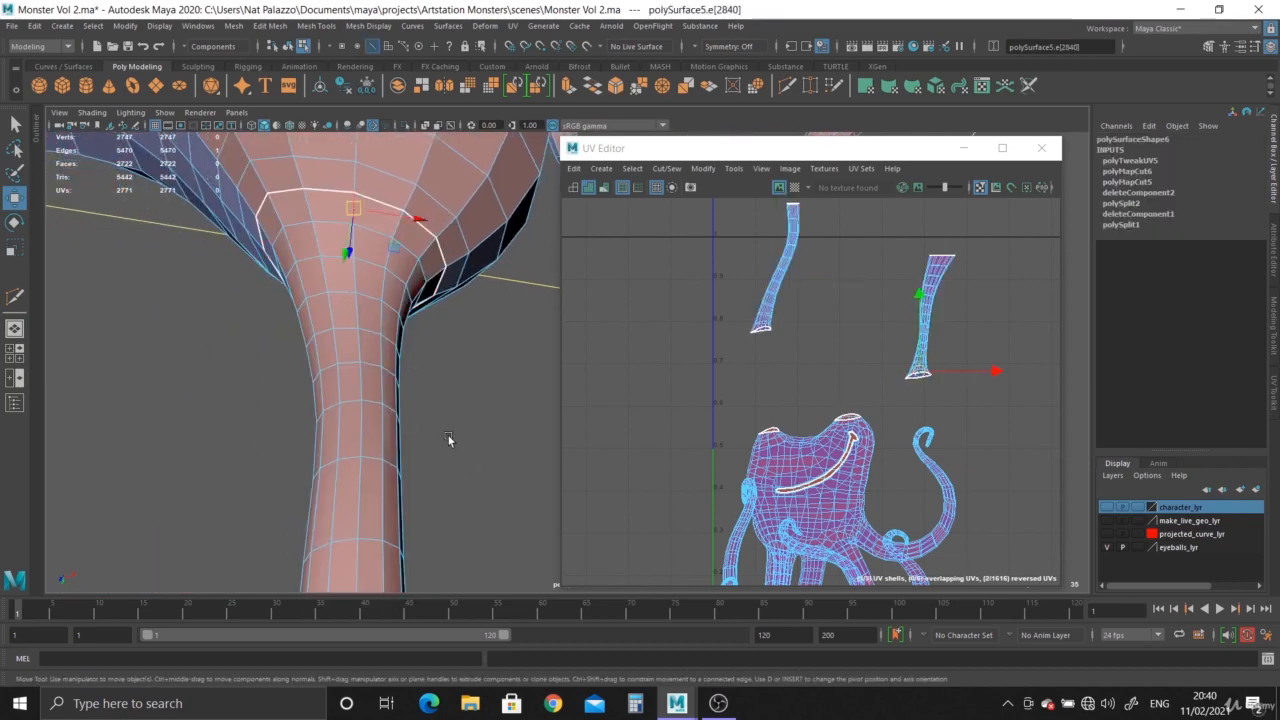
alt+drag(448, 440, 374, 345)
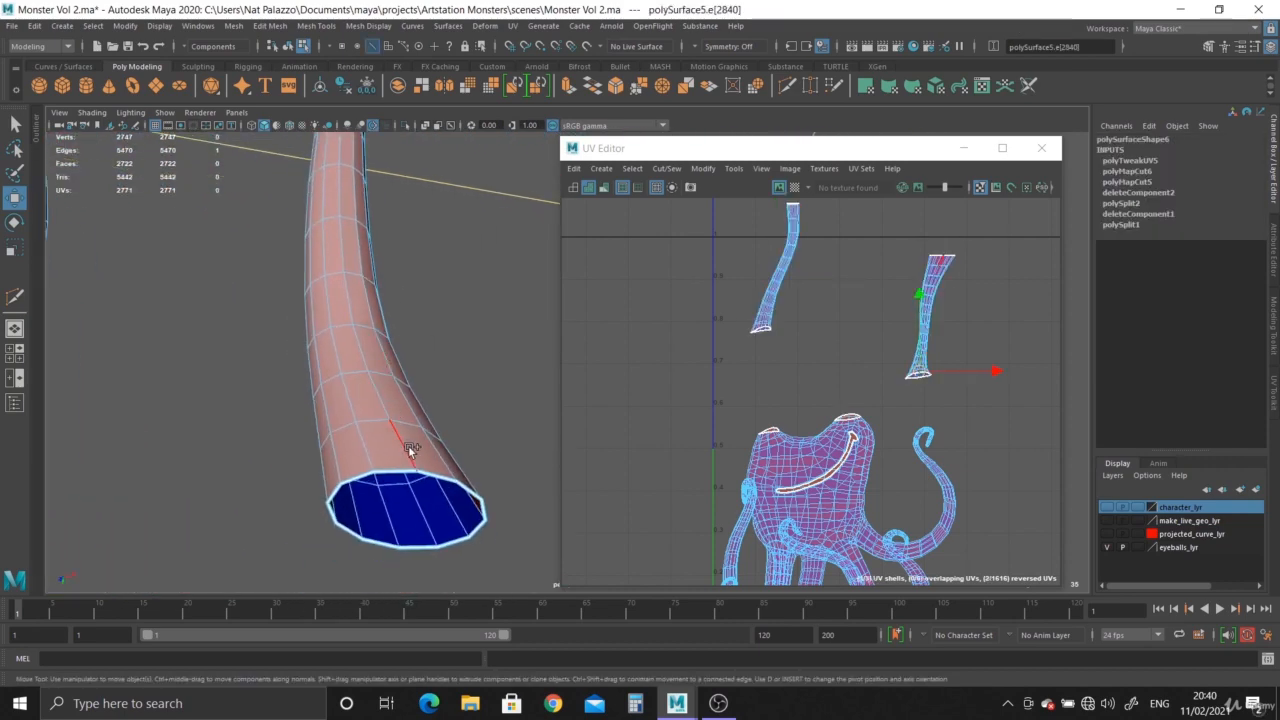
scroll(371, 363, down, 3)
alt+middle_drag(388, 190, 393, 292)
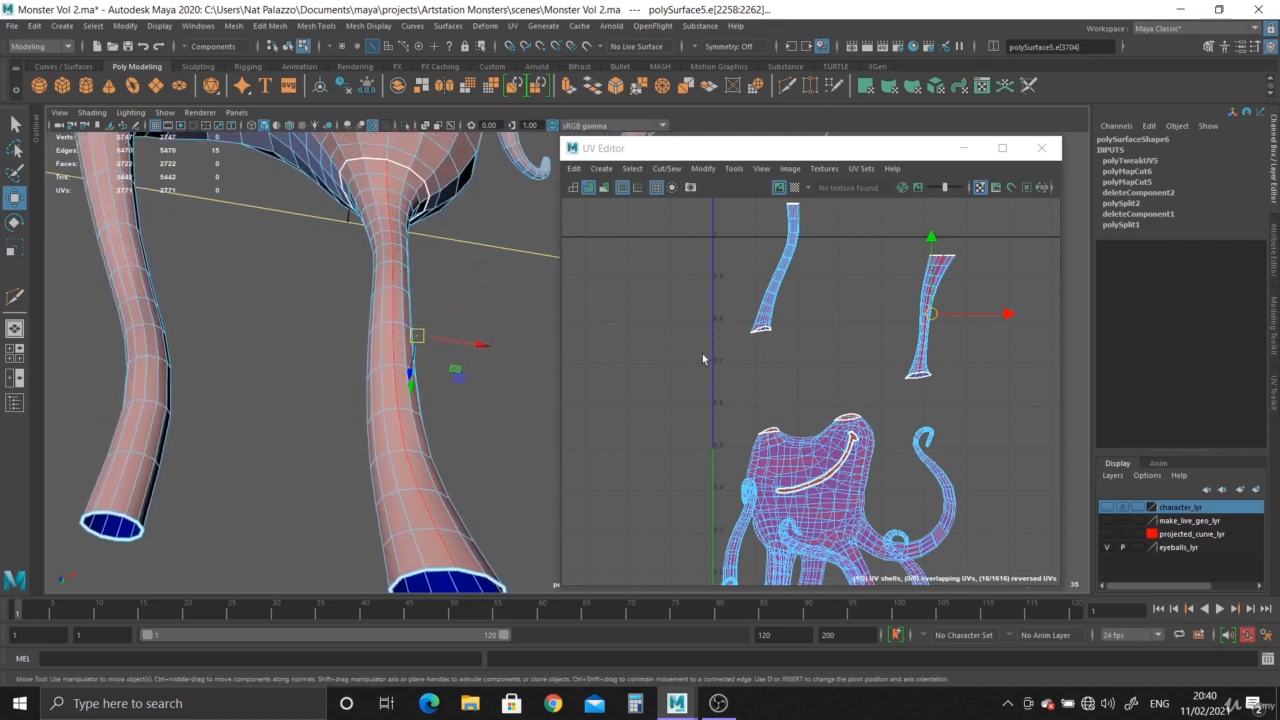
shift+right_click(928, 317)
shift+right_drag(928, 317, 862, 350)
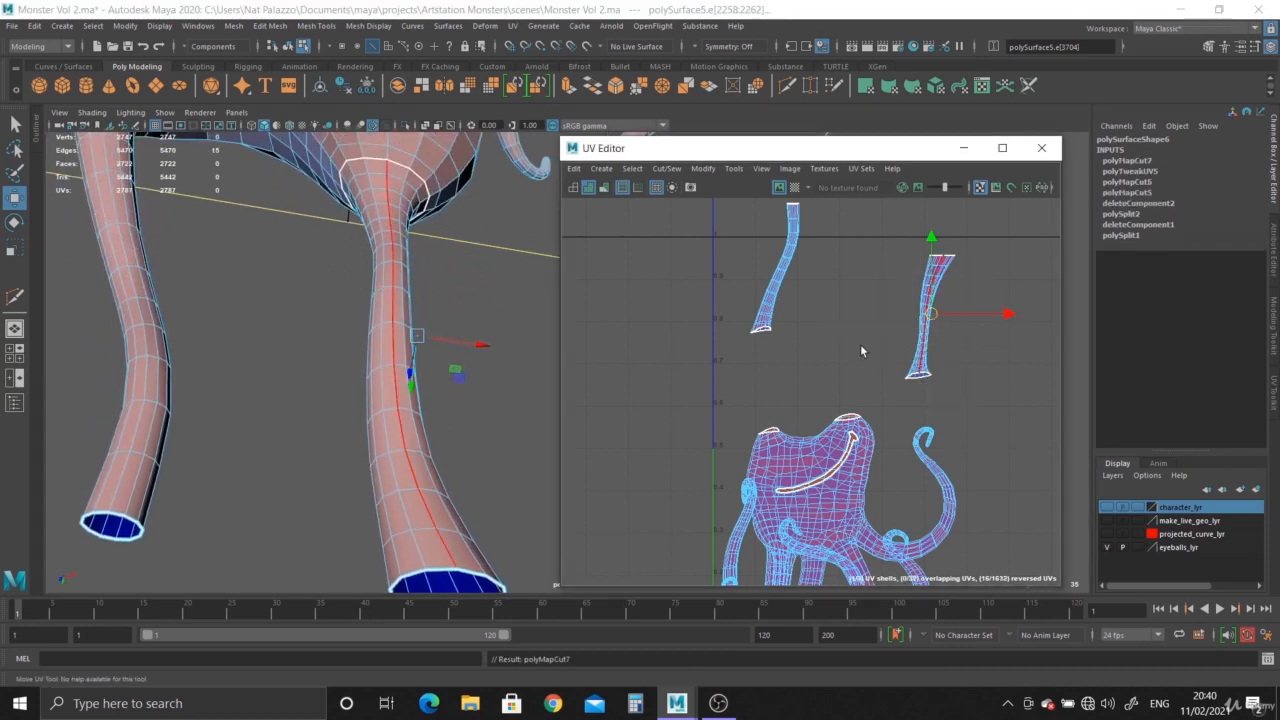
Select that tentacle's UV shell and unfold it.
shift+right_drag(908, 302, 906, 298)
key(w)
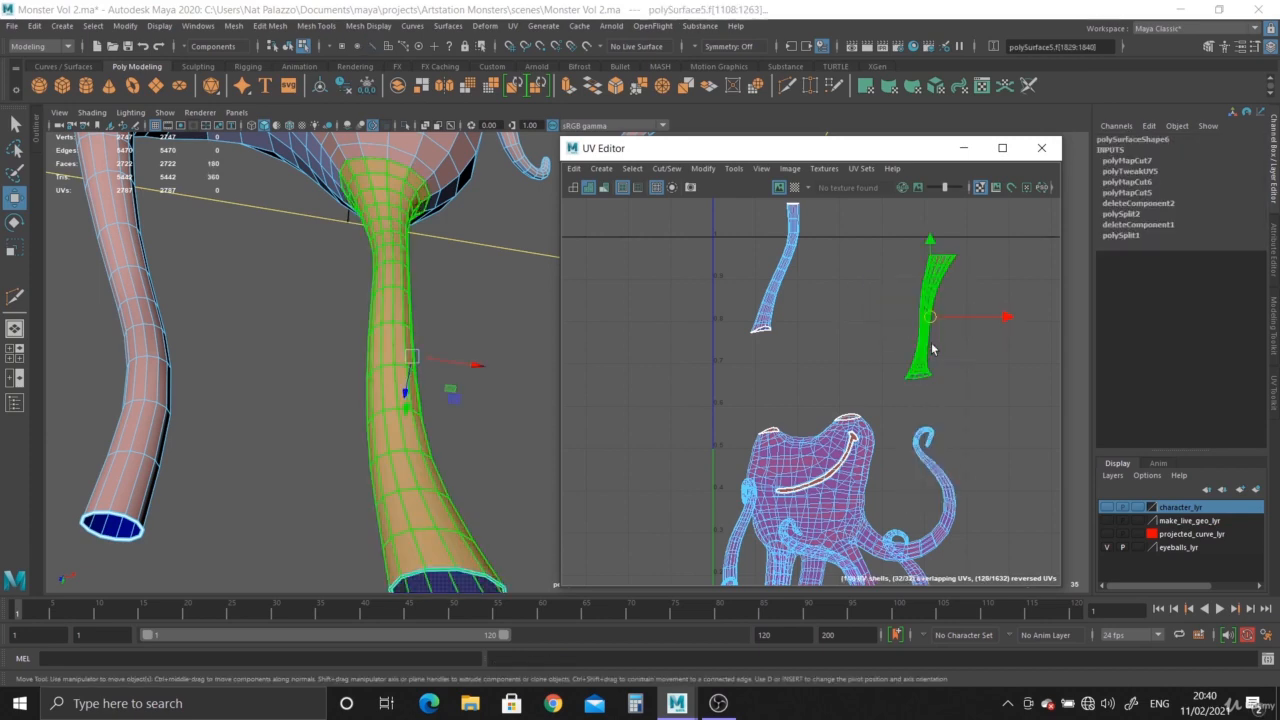
shift+right_click(932, 320)
shift+right_drag(843, 330, 771, 324)
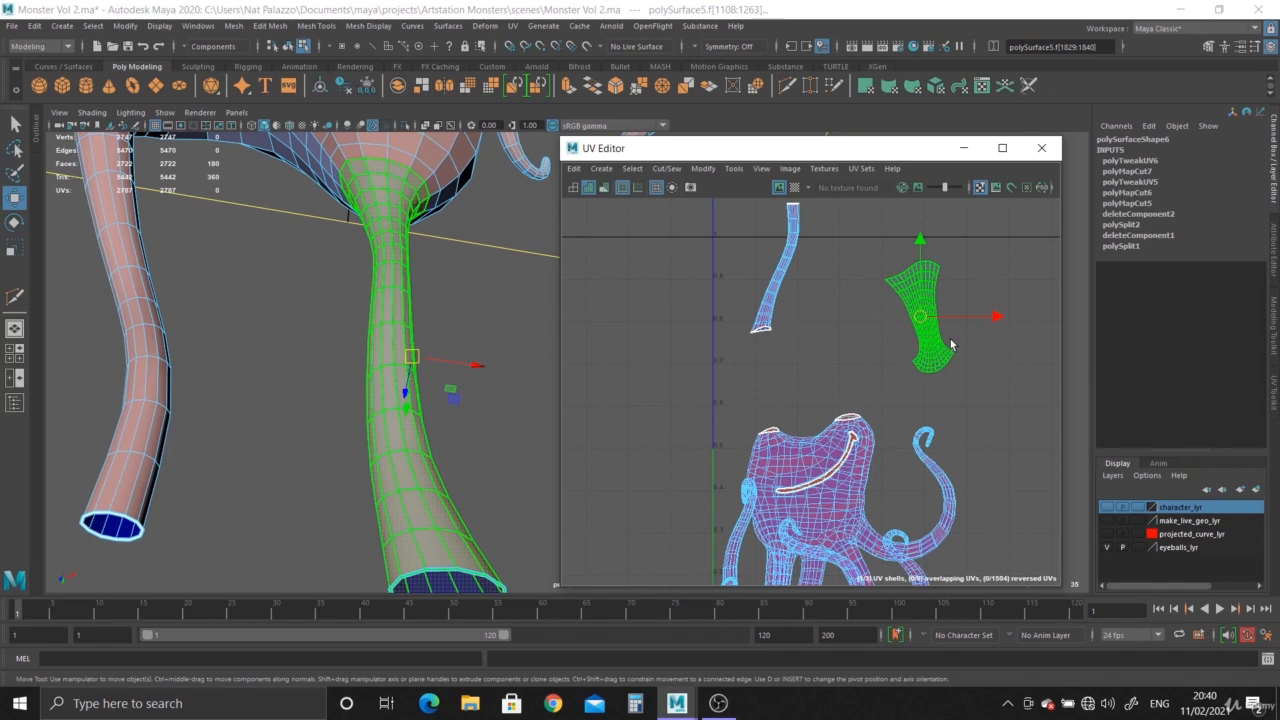
Select a lengthwise edge along the other upper tentacle and cut the UVs along it as a seam.
key(e)
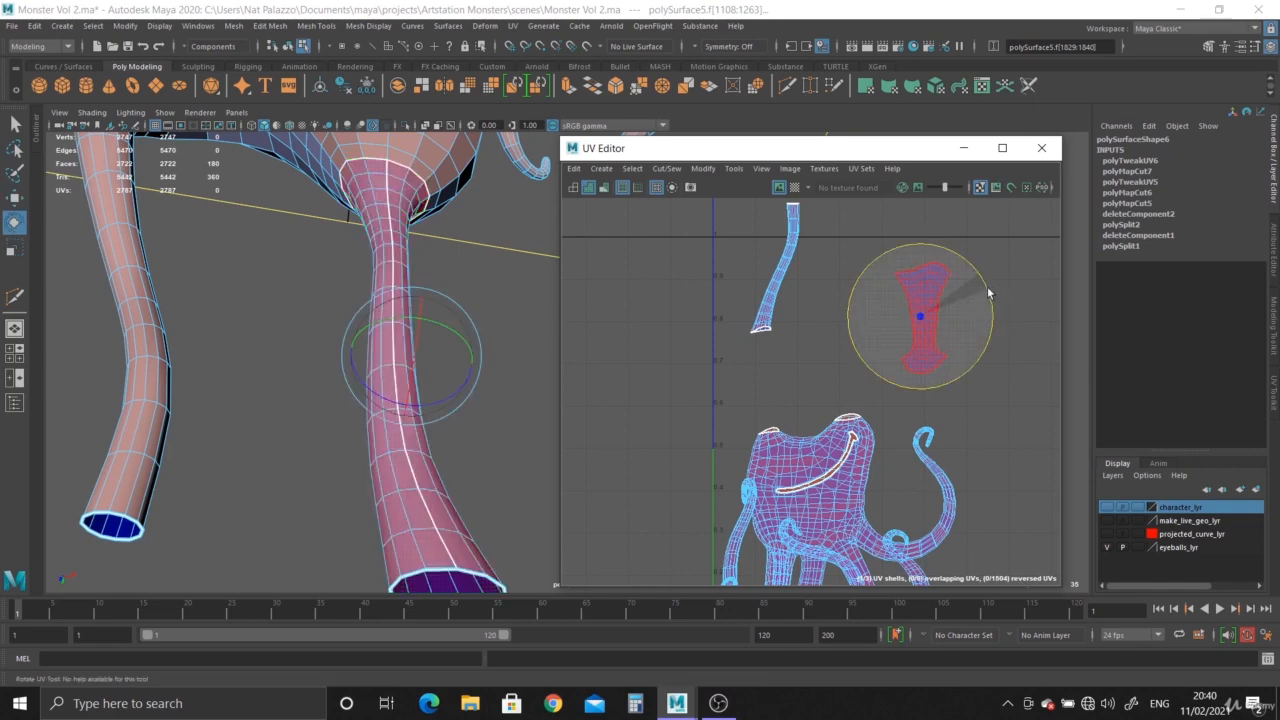
click(766, 299)
alt+drag(140, 420, 211, 429)
alt+middle_drag(285, 400, 312, 597)
scroll(242, 381, up, 3)
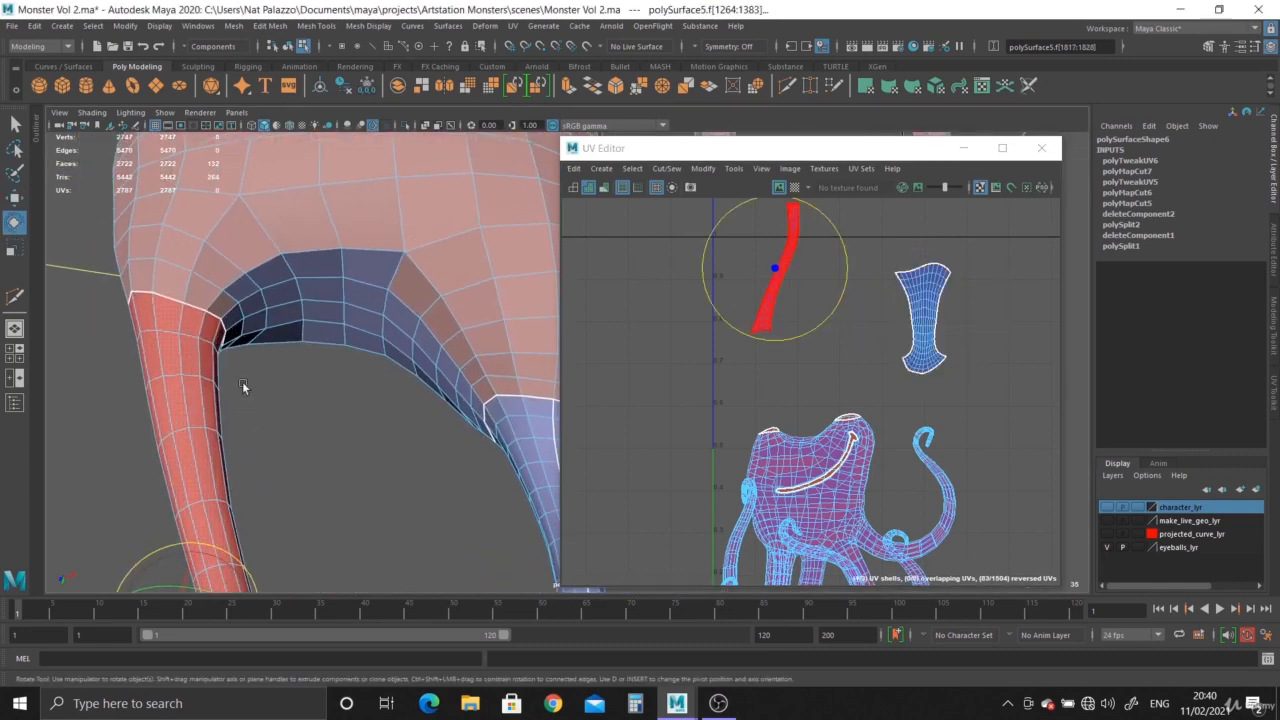
right_drag(191, 334, 185, 280)
click(179, 310)
alt+drag(230, 457, 229, 414)
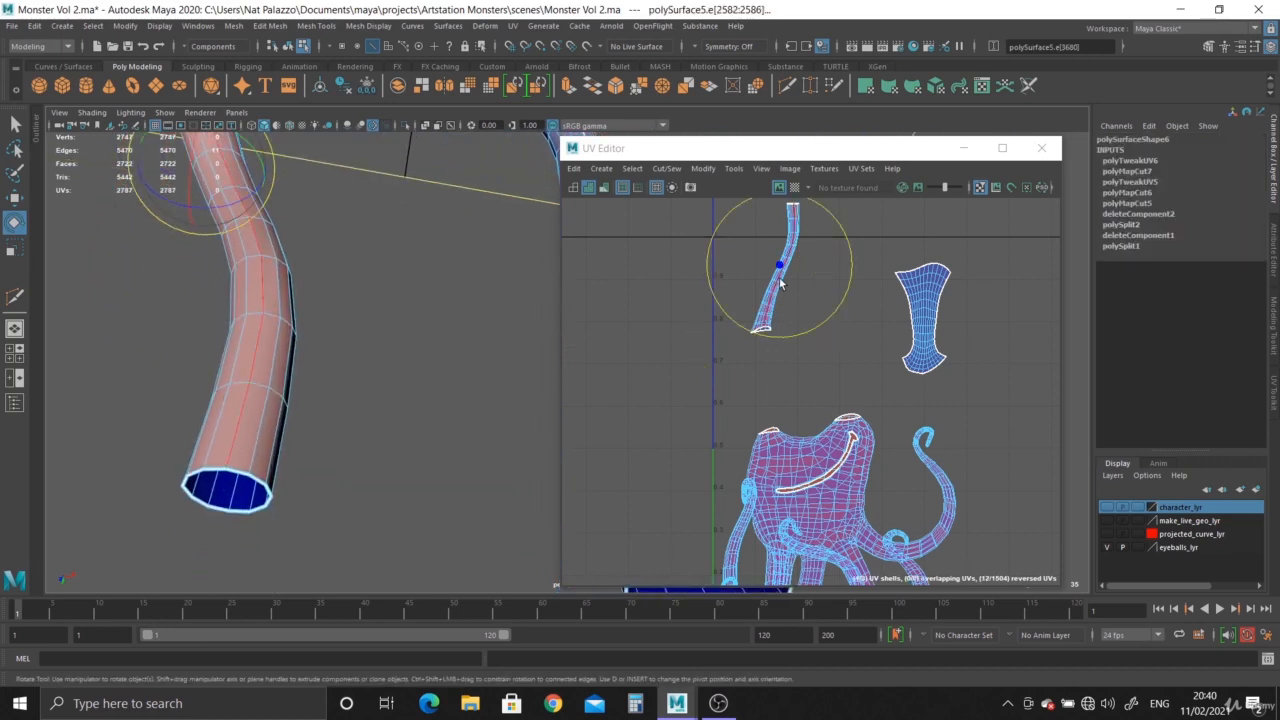
shift+right_click(781, 284)
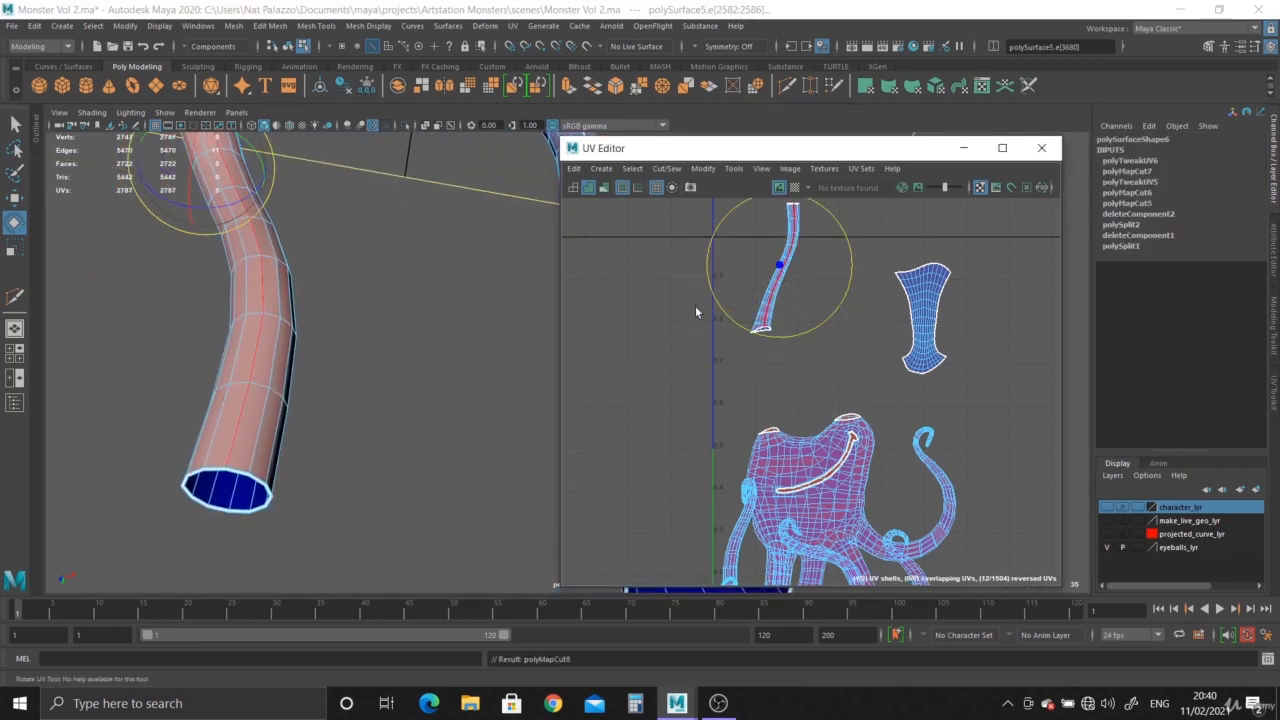
Unfold the other tentacle's UV shell and move it beside the first tentacle shell.
right_drag(781, 290, 636, 284)
click(777, 291)
shift+right_click(776, 291)
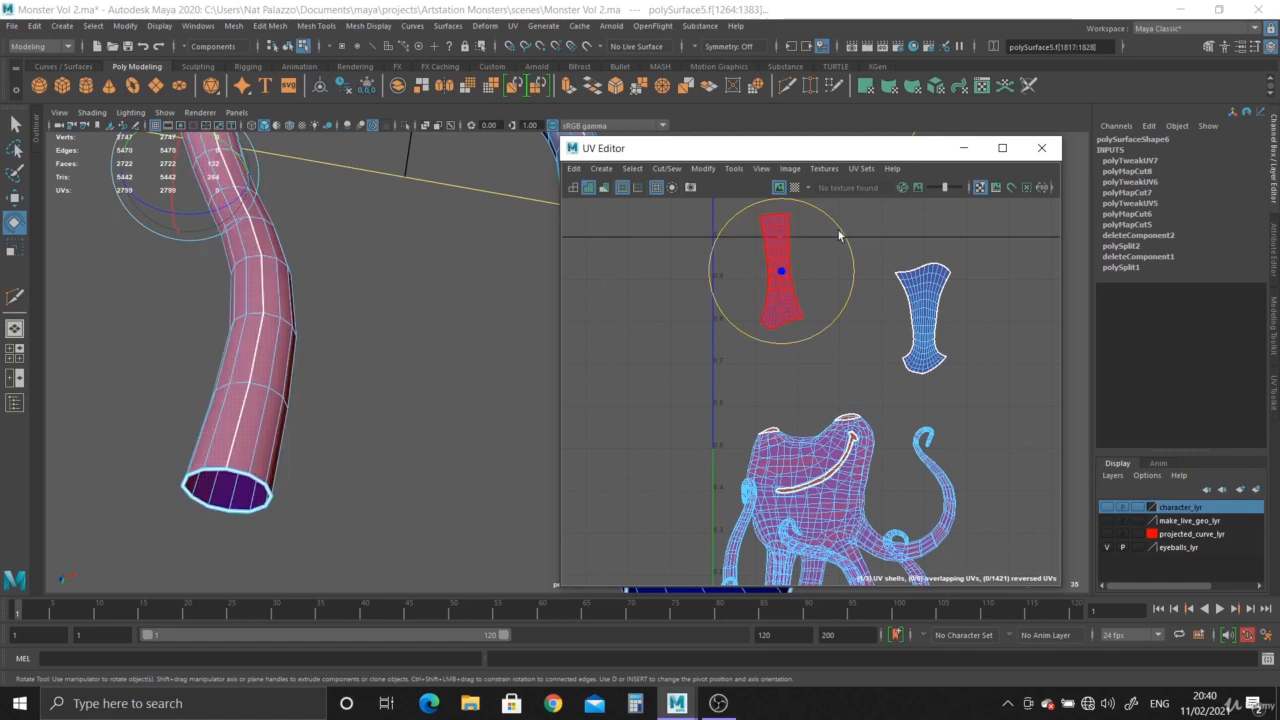
drag(842, 237, 843, 237)
drag(781, 271, 841, 324)
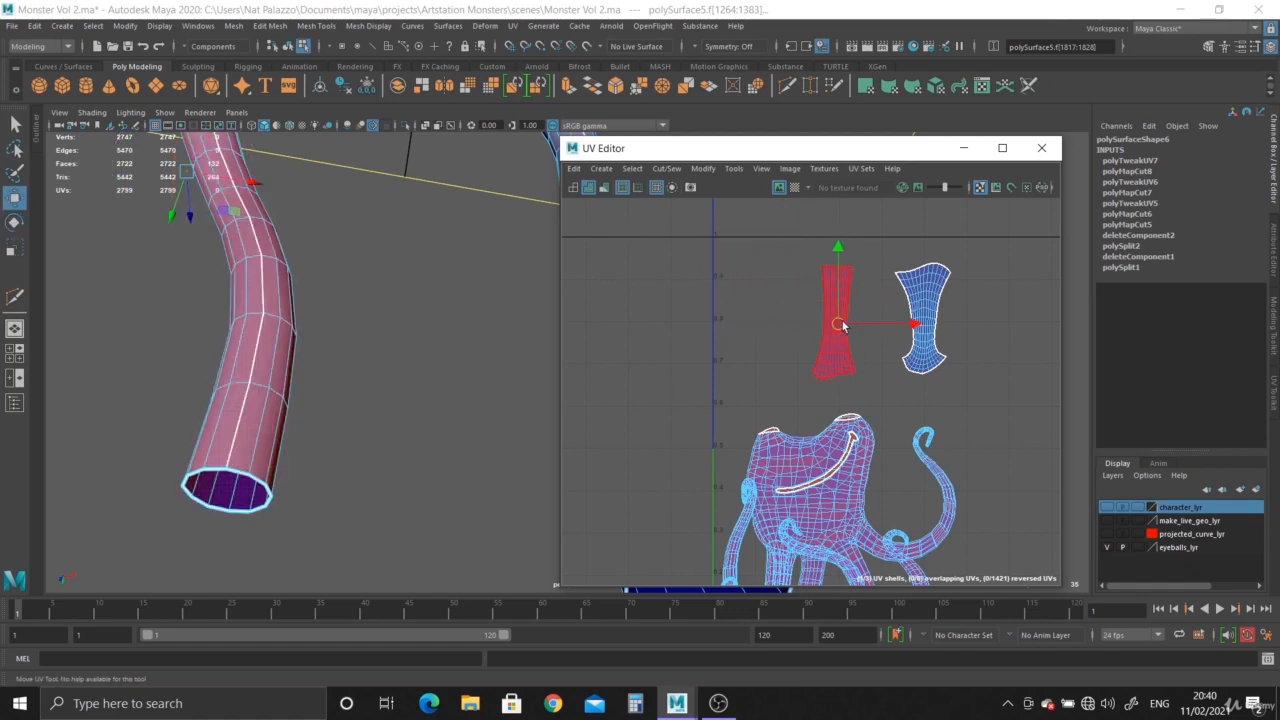
Display the checker texture and inspect the unfolded tentacle UVs on the model, then turn it off.
click(794, 188)
alt+right_drag(534, 348, 289, 320)
alt+drag(289, 320, 190, 350)
alt+right_drag(190, 350, 598, 320)
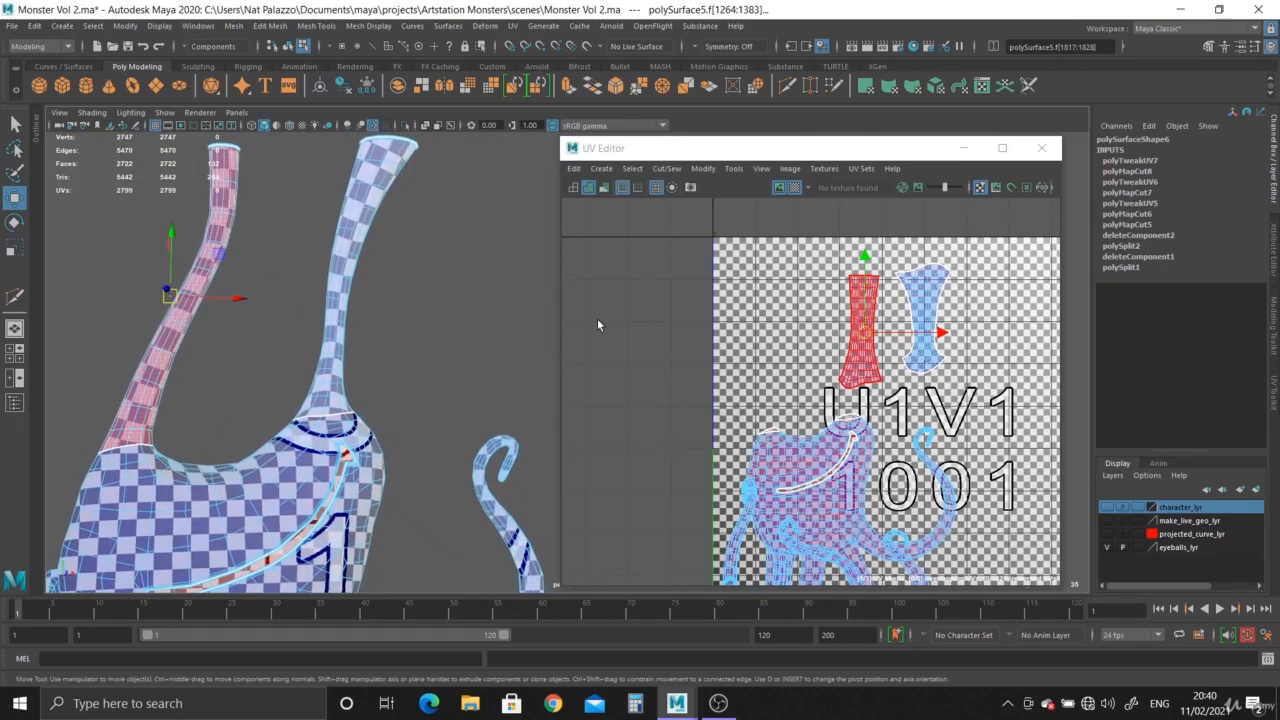
click(589, 189)
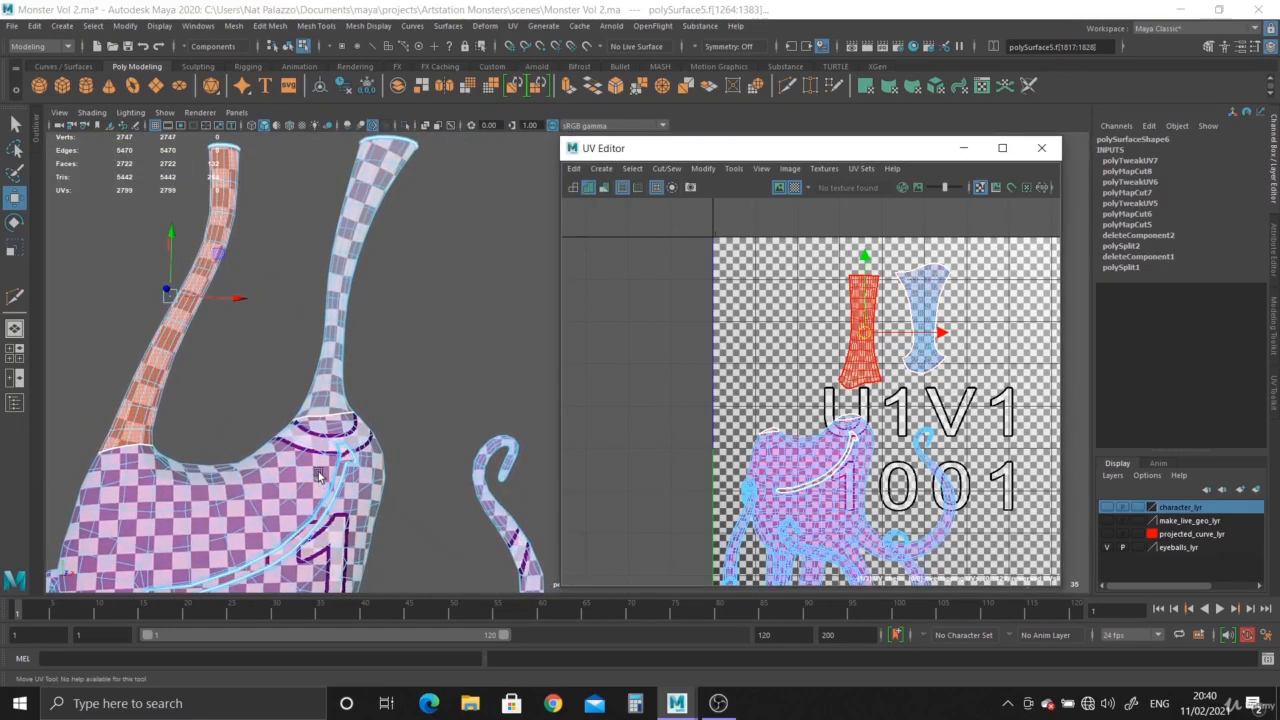
alt+middle_drag(319, 476, 398, 393)
alt+right_drag(398, 393, 302, 391)
alt+drag(302, 391, 391, 493)
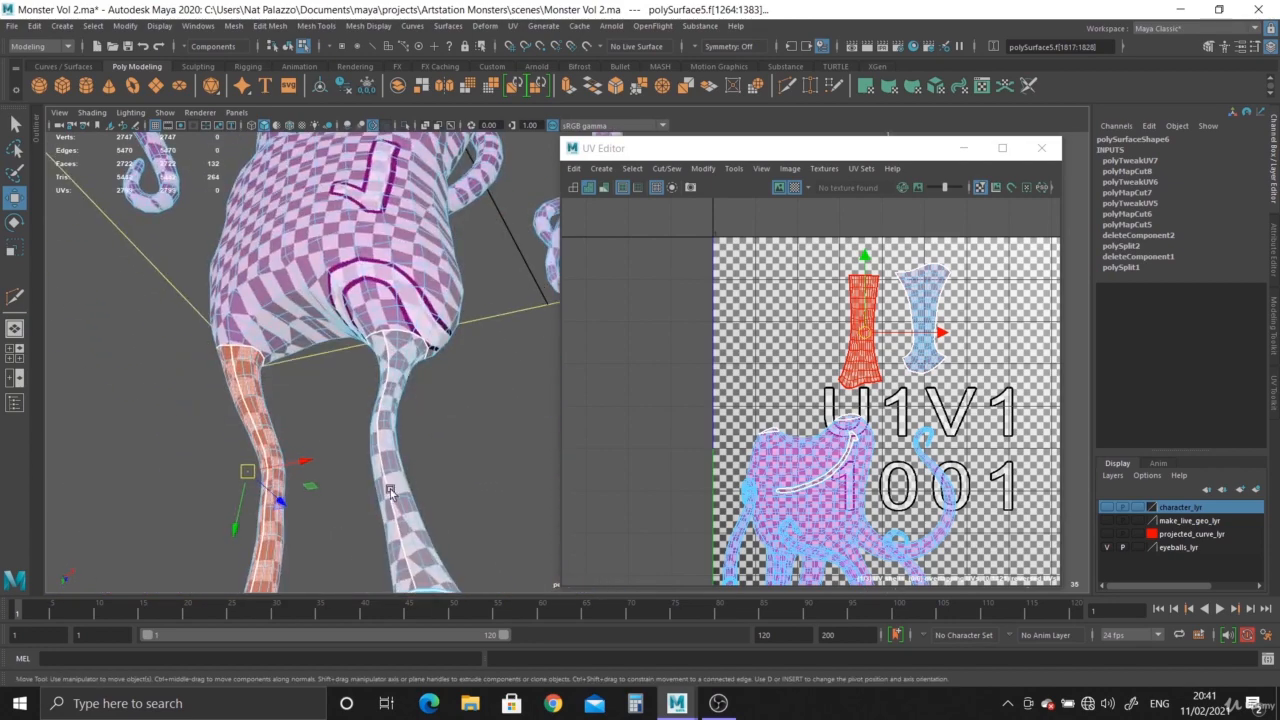
alt+drag(407, 364, 548, 185)
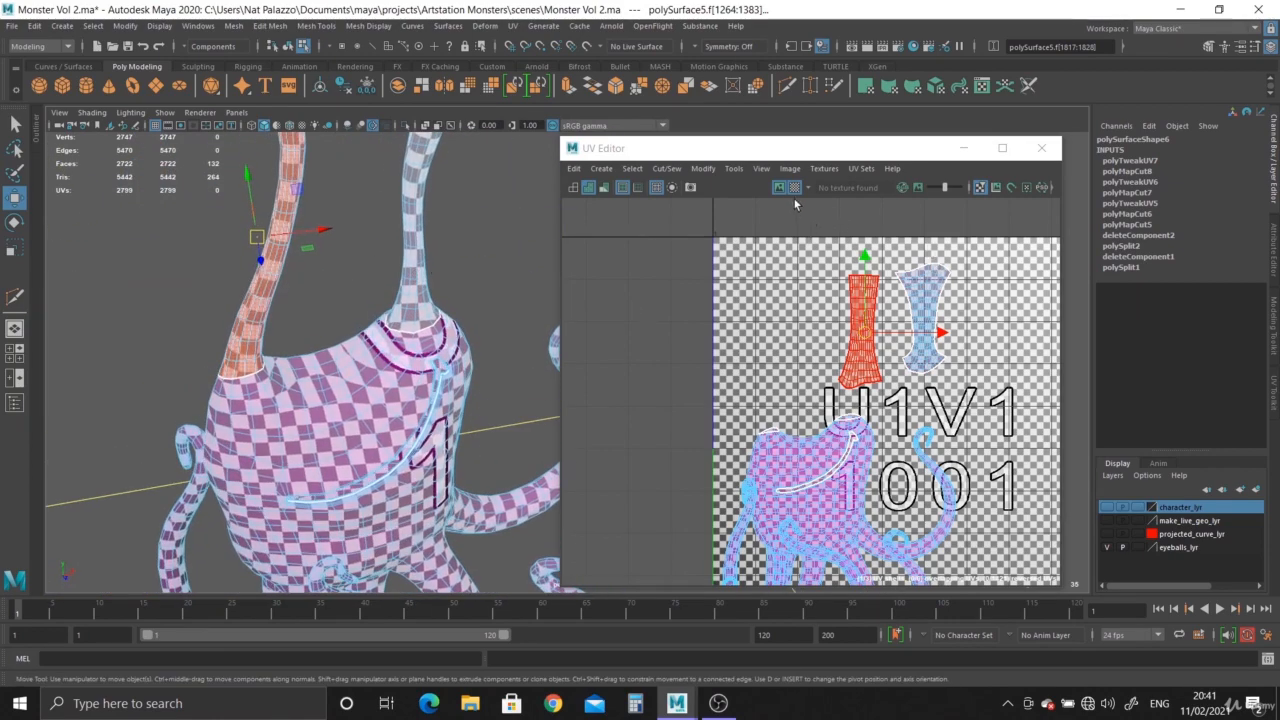
click(795, 191)
Select the edge loop at the base of a lower tentacle and cut the UVs along it.
click(494, 272)
alt+drag(403, 330, 383, 438)
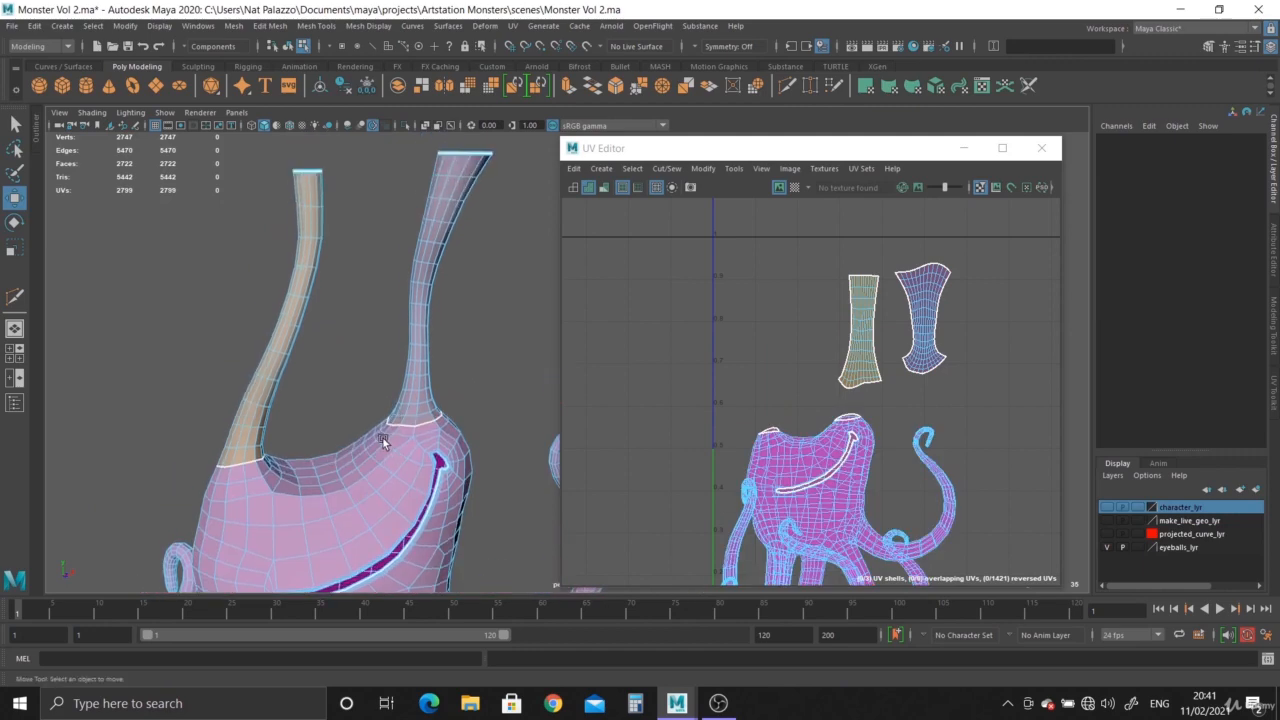
click(245, 384)
scroll(360, 464, down, 3)
alt+drag(360, 464, 317, 393)
scroll(317, 393, up, 3)
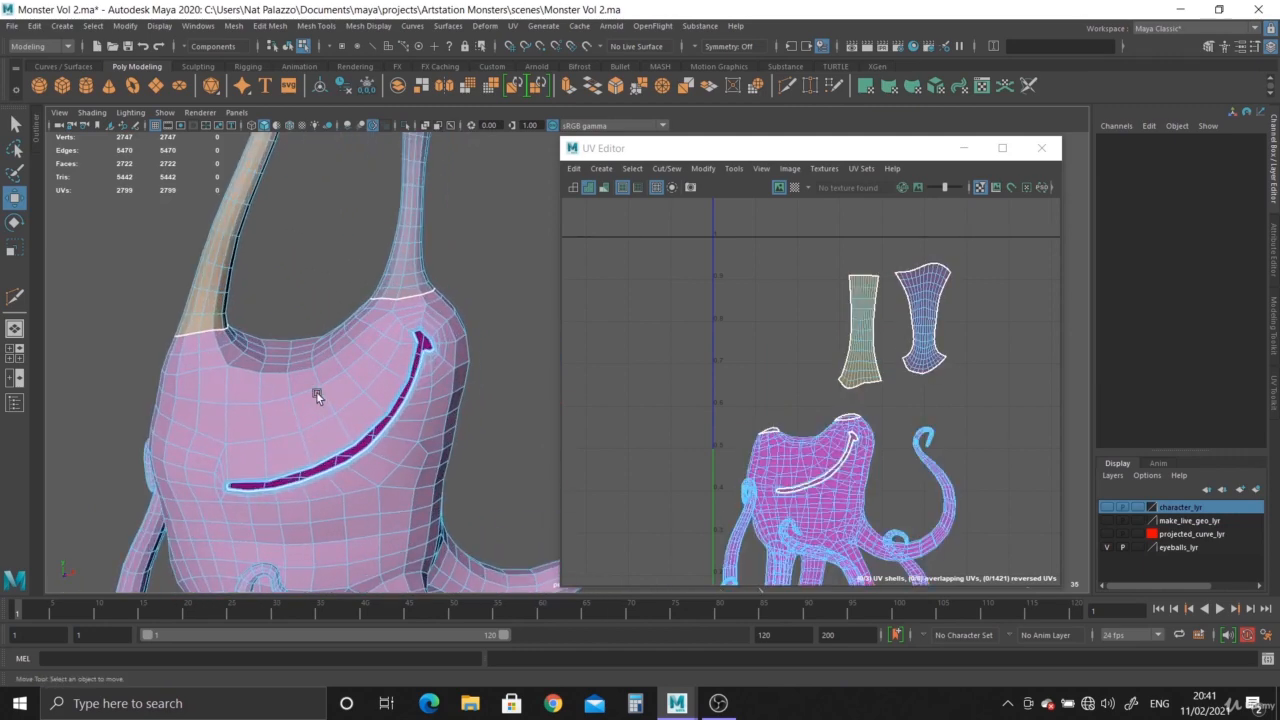
alt+middle_drag(317, 393, 366, 494)
scroll(433, 487, down, 2)
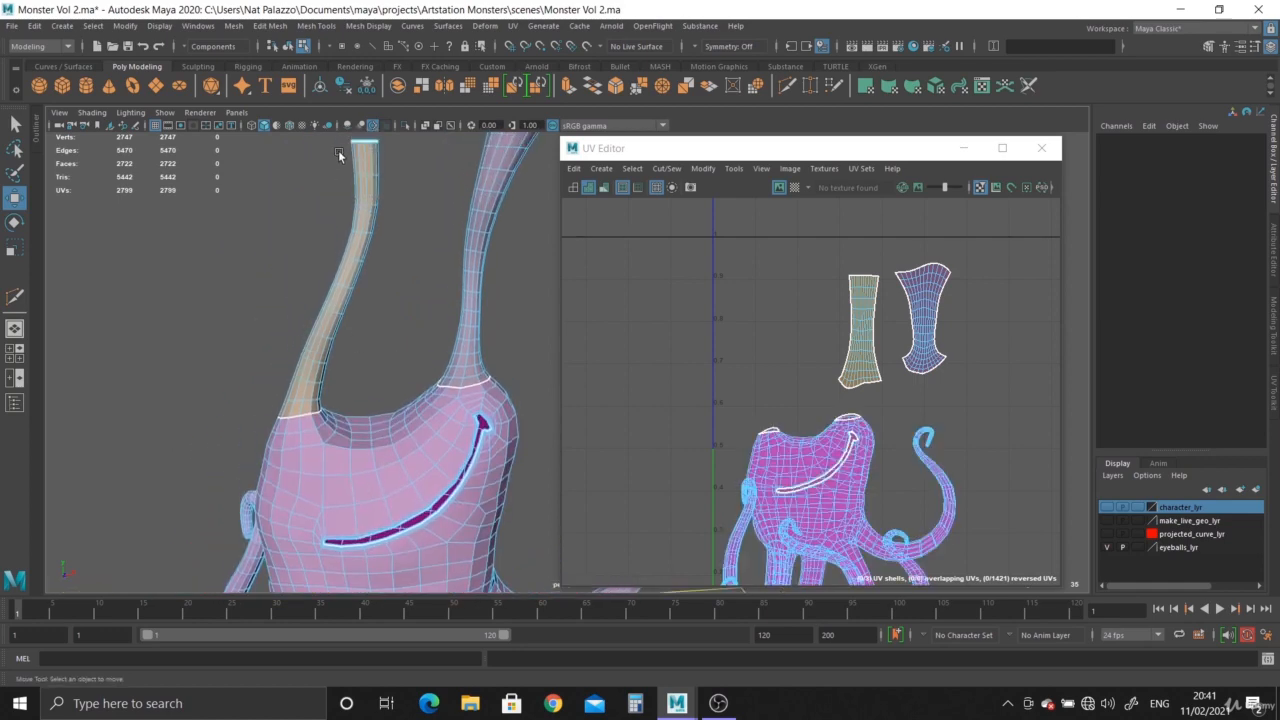
alt+middle_drag(430, 458, 432, 525)
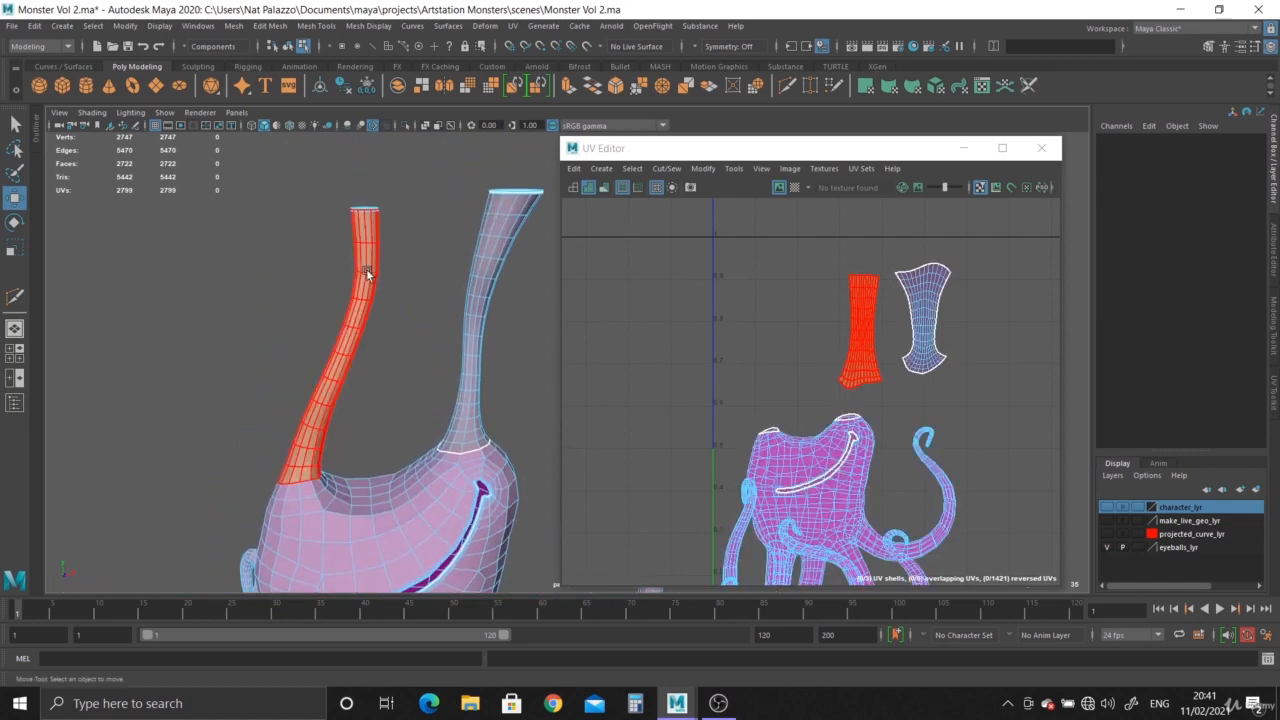
alt+middle_drag(460, 373, 460, 186)
scroll(508, 369, up, 2)
alt+middle_drag(467, 375, 411, 245)
alt+drag(411, 245, 336, 305)
right_drag(309, 276, 308, 216)
double_click(327, 298)
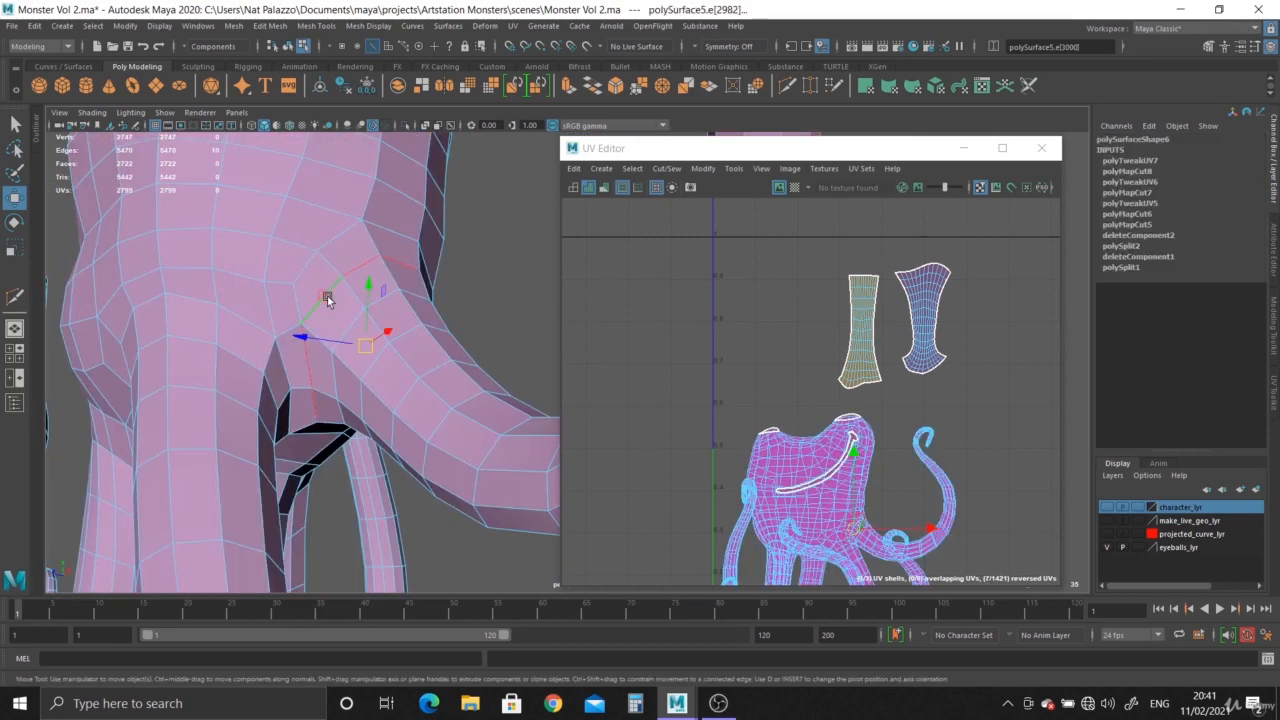
alt+drag(386, 345, 359, 360)
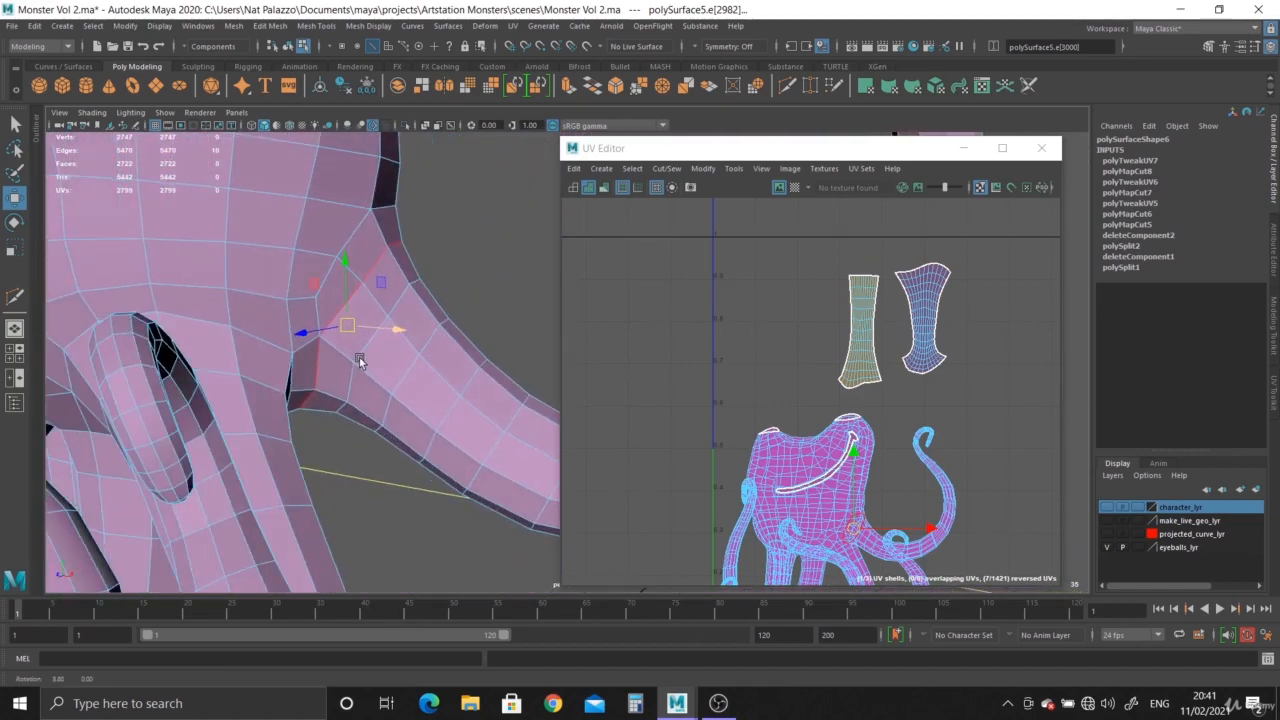
click(826, 511)
click(783, 524)
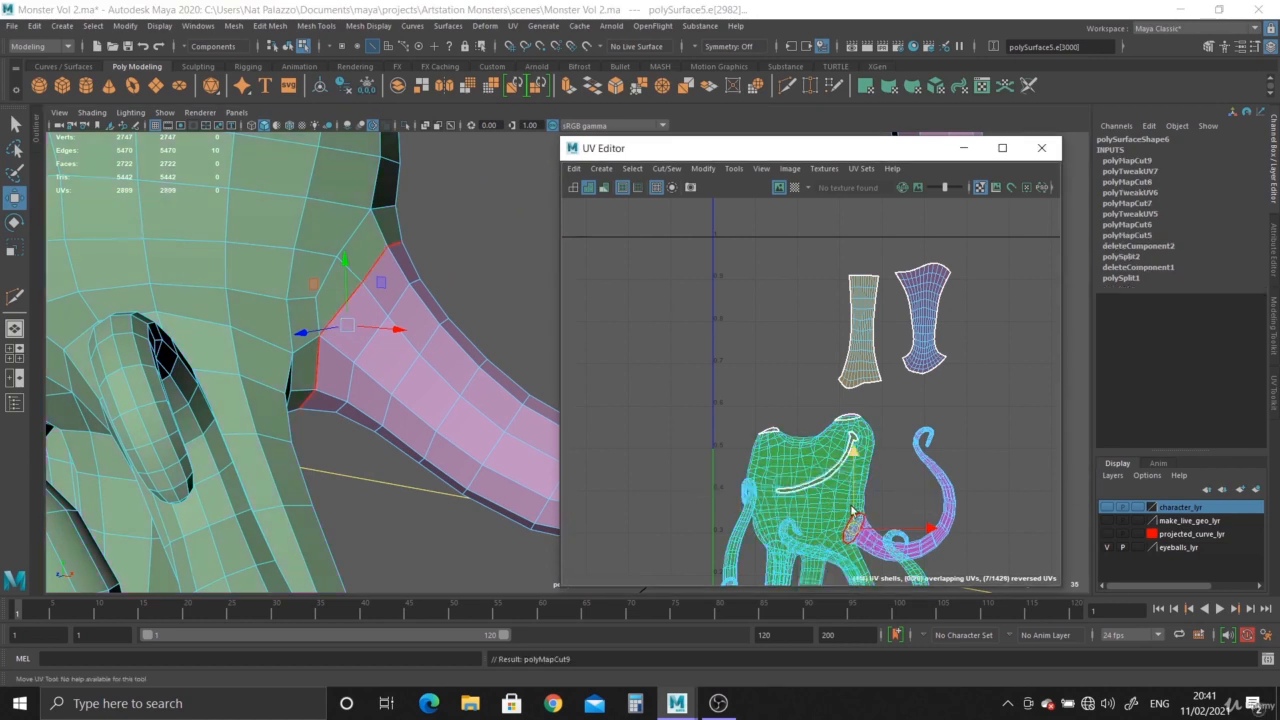
Move the separated lower tentacle's UV shell away from the body shell.
alt+middle_drag(790, 520, 849, 320)
right_drag(929, 318, 931, 341)
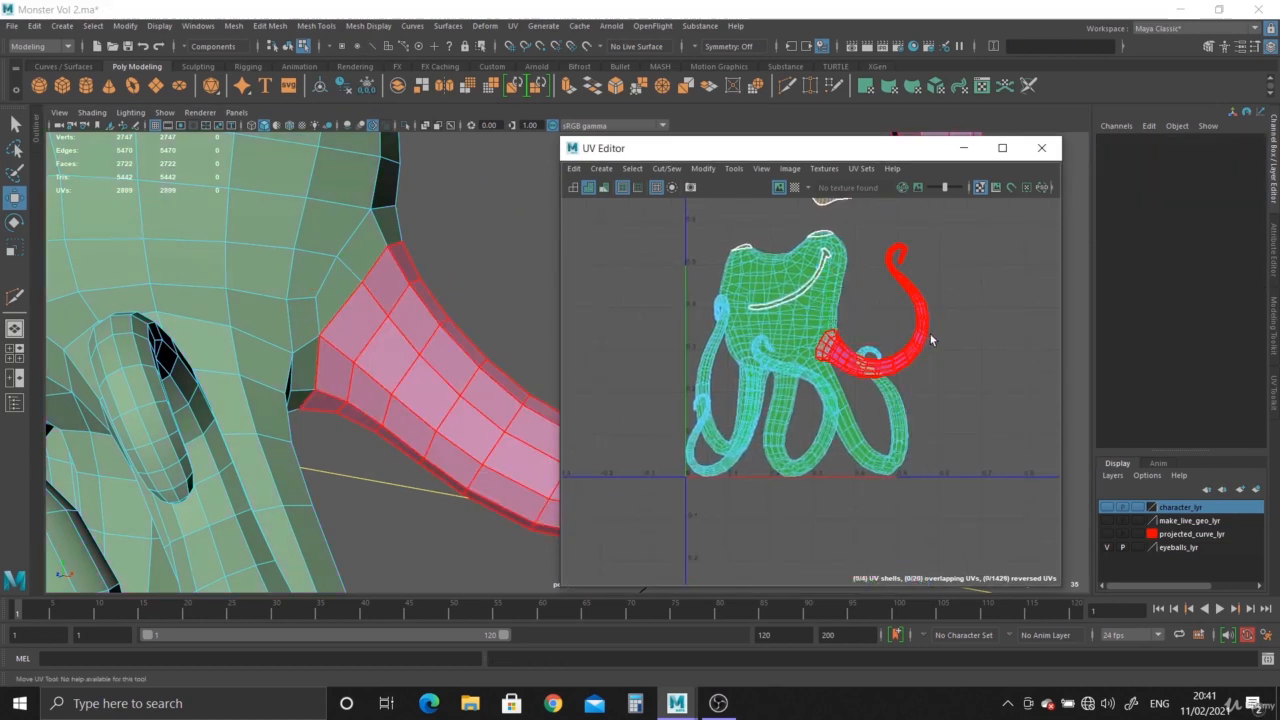
click(924, 337)
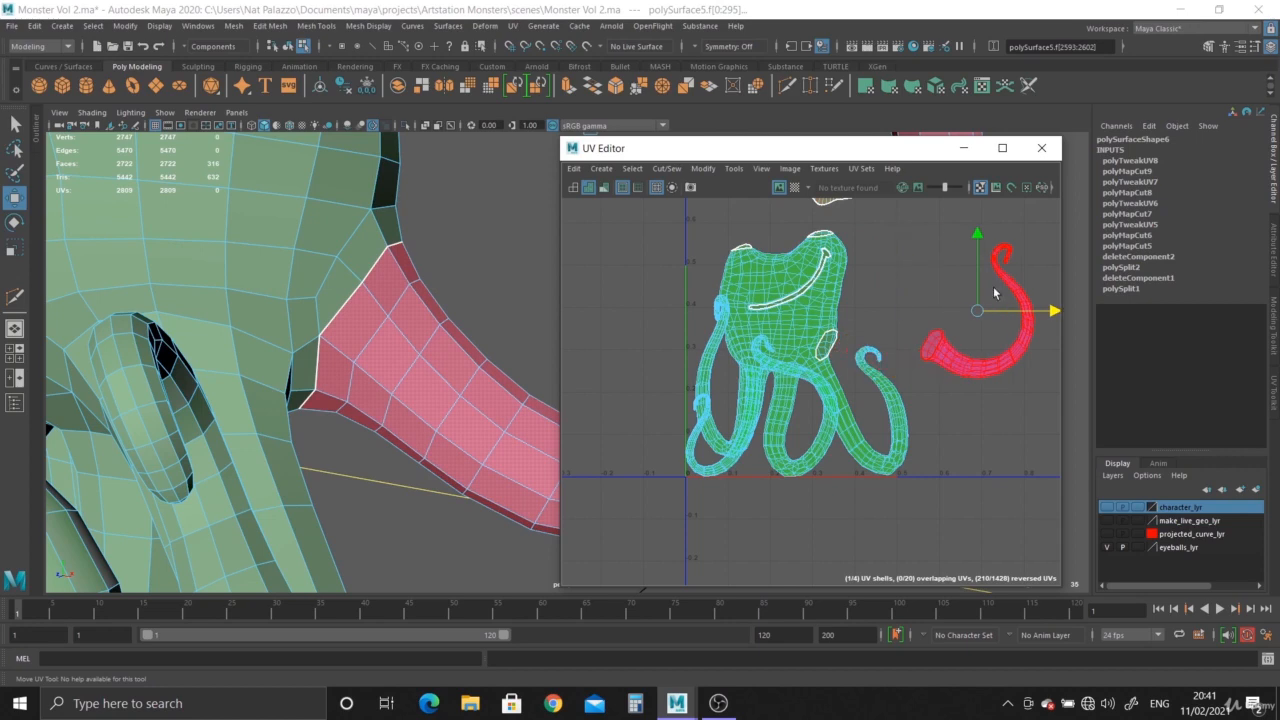
Examine the body and lower tentacles from several angles to choose where the next seam goes.
alt+right_drag(338, 418, 302, 362)
alt+middle_drag(302, 362, 176, 328)
alt+drag(176, 328, 284, 378)
alt+right_drag(312, 314, 231, 306)
click(231, 306)
mouse_move(233, 345)
alt+mouse_down()
mouse_move(362, 356)
mouse_move(242, 330)
alt+mouse_up()
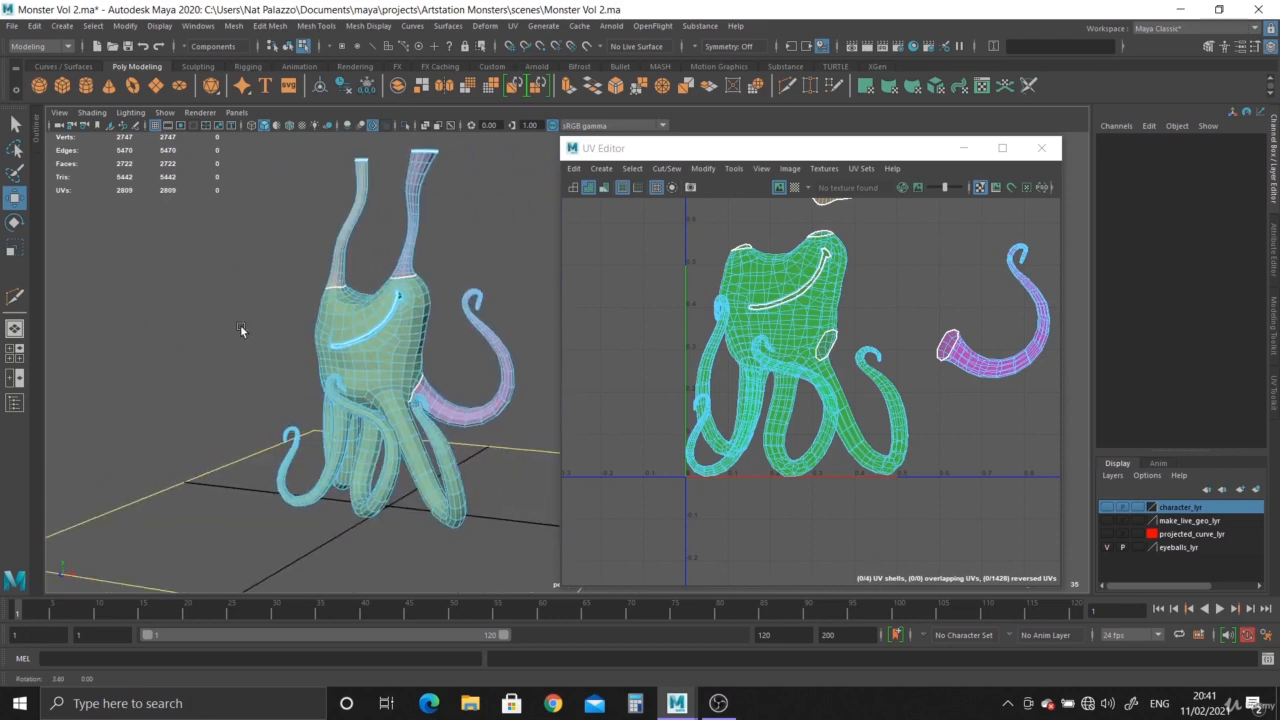
alt+right_drag(242, 330, 320, 362)
click(466, 404)
alt+right_drag(440, 436, 345, 402)
click(289, 389)
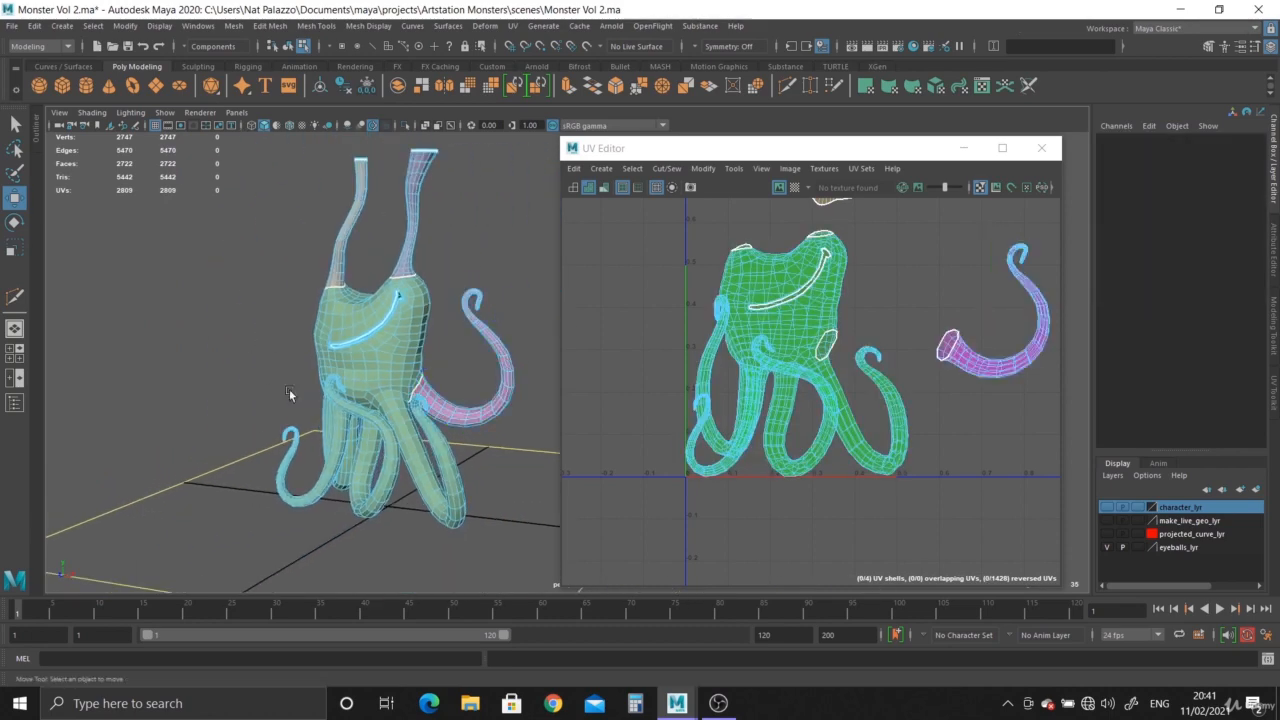
mouse_move(436, 292)
alt+mouse_down()
mouse_move(399, 293)
mouse_move(420, 298)
alt+mouse_up()
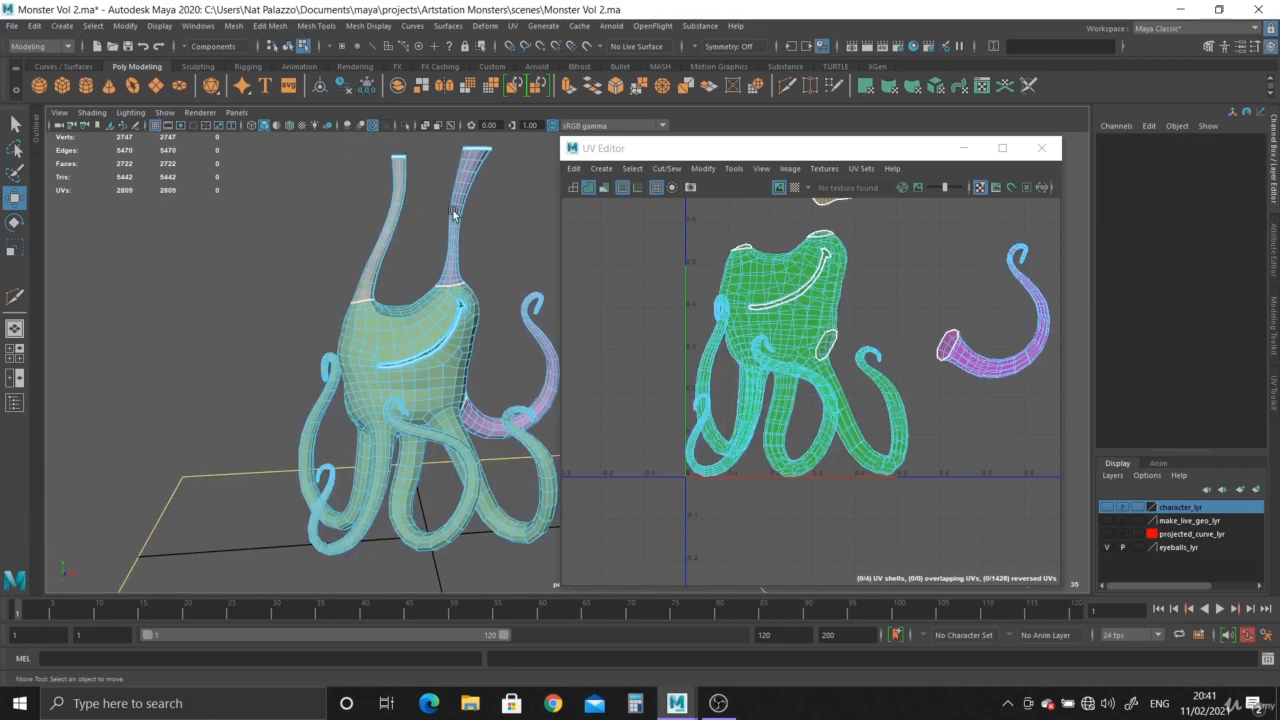
alt+drag(450, 370, 409, 361)
alt+right_drag(409, 361, 492, 472)
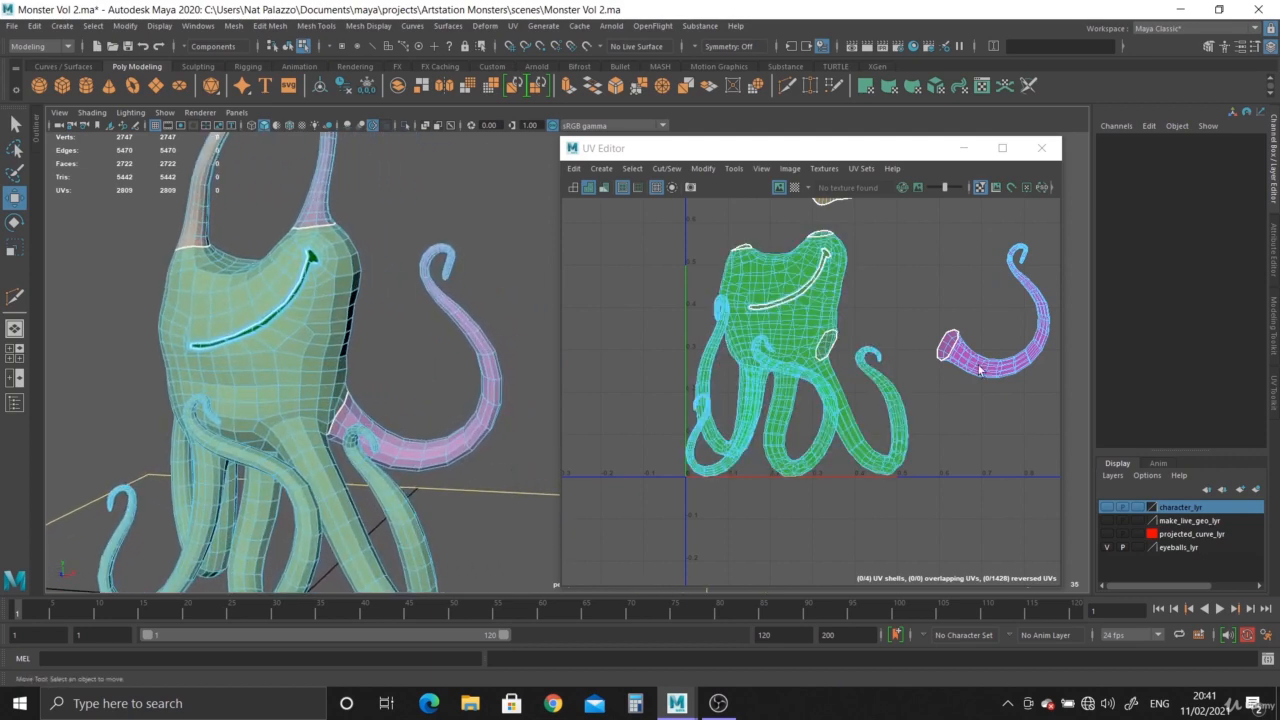
alt+middle_drag(473, 391, 486, 306)
alt+drag(486, 306, 325, 292)
alt+right_drag(325, 292, 277, 273)
alt+middle_drag(355, 235, 376, 290)
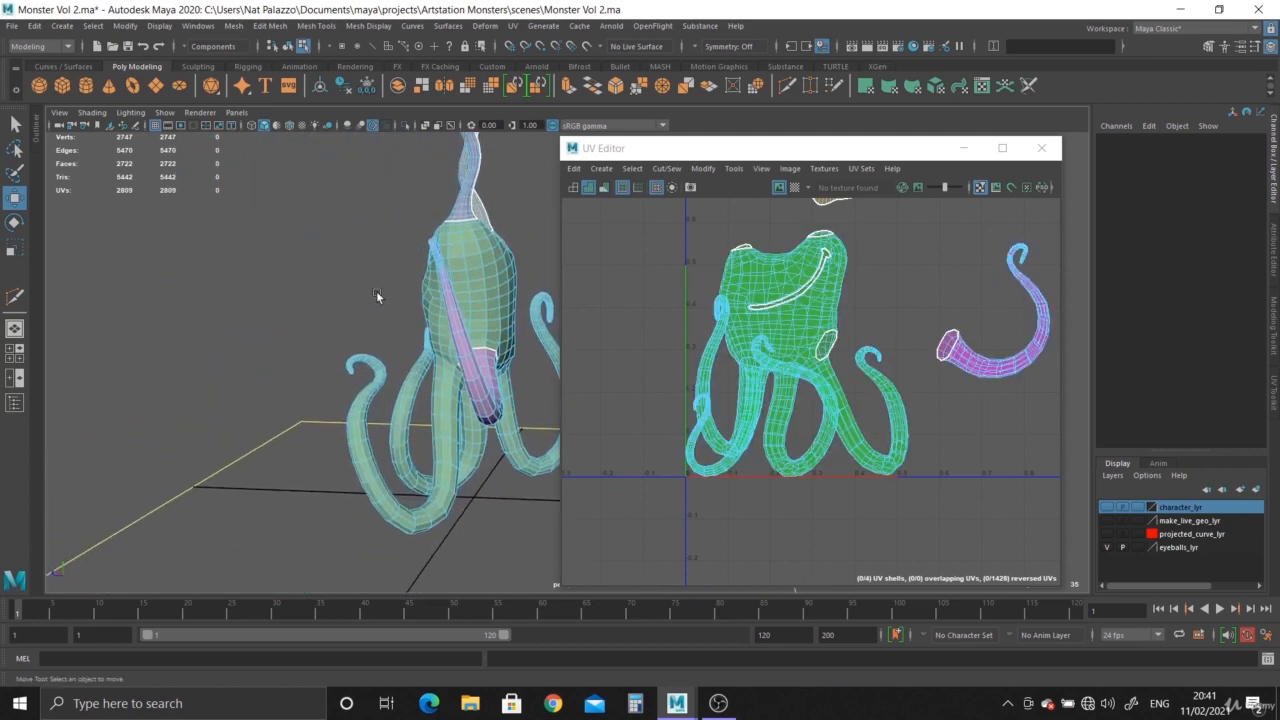
alt+right_drag(376, 290, 505, 392)
alt+drag(505, 392, 350, 358)
alt+drag(432, 330, 341, 366)
alt+right_drag(341, 366, 452, 471)
alt+drag(452, 471, 346, 386)
right_drag(477, 339, 476, 305)
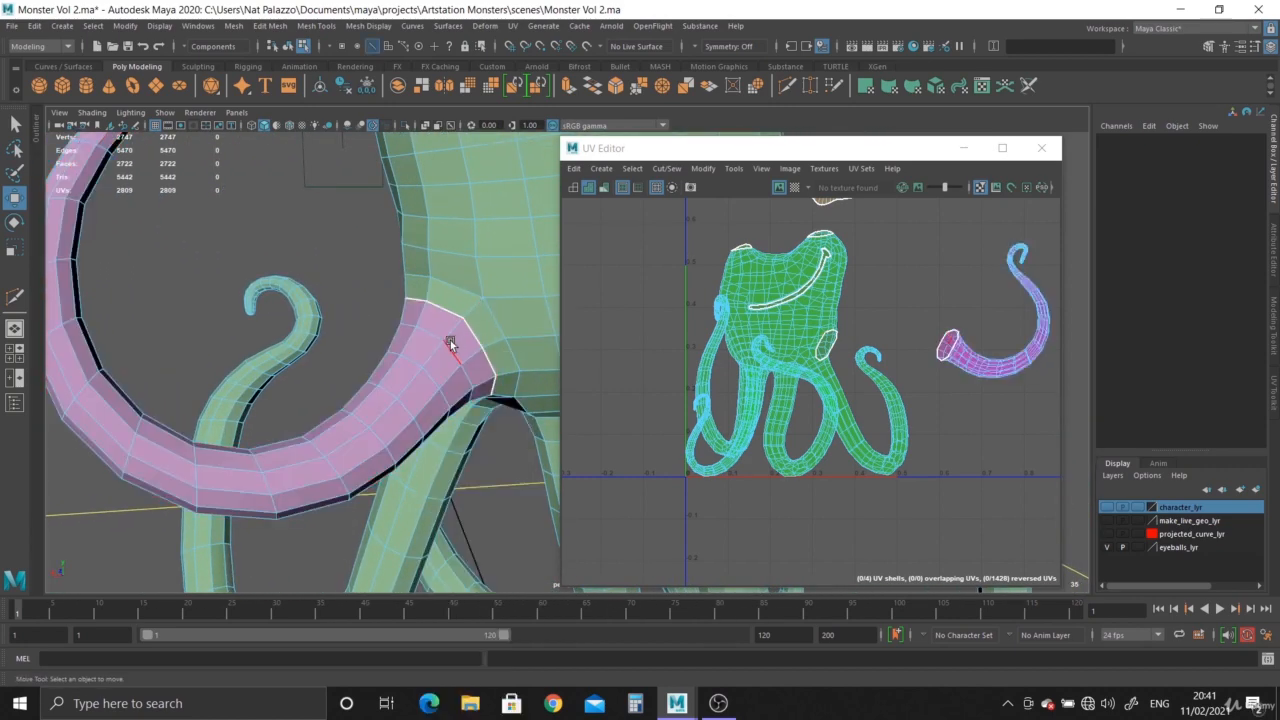
Select a continuous edge seam running along the upper tentacle from its base to the tip, and cut the UVs along it.
click(457, 330)
shift+click(286, 467)
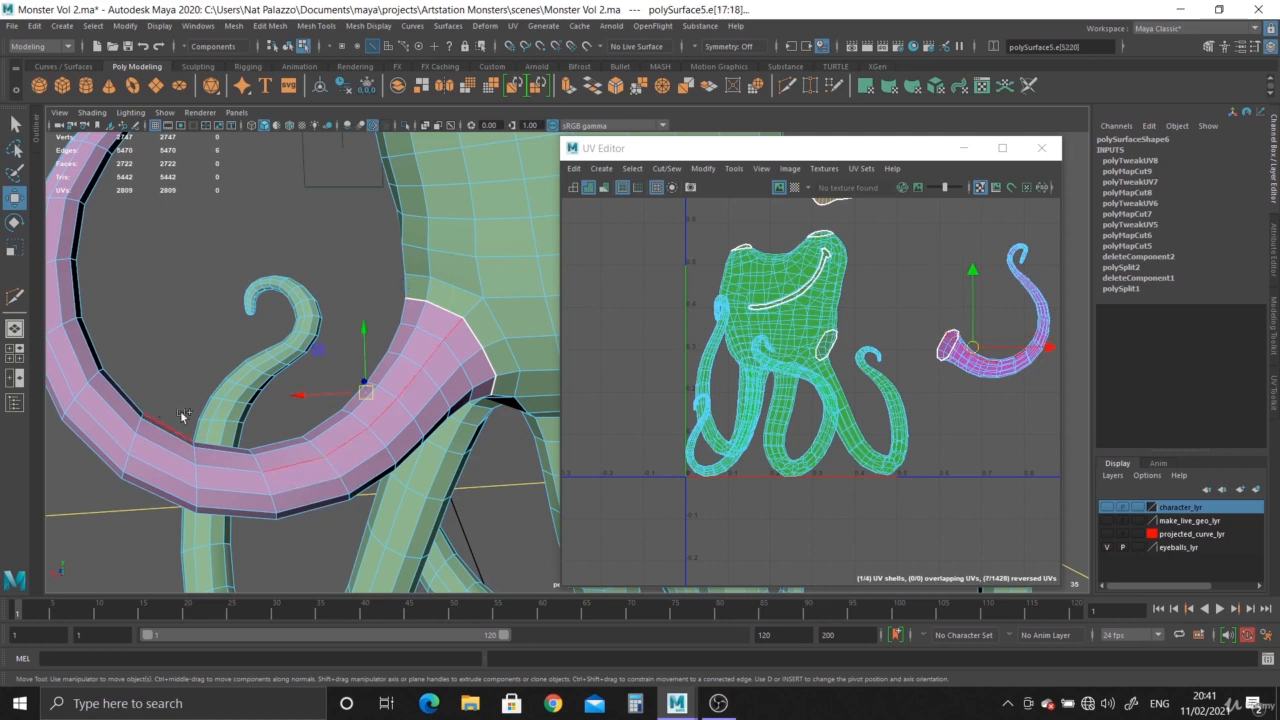
alt+drag(182, 415, 320, 460)
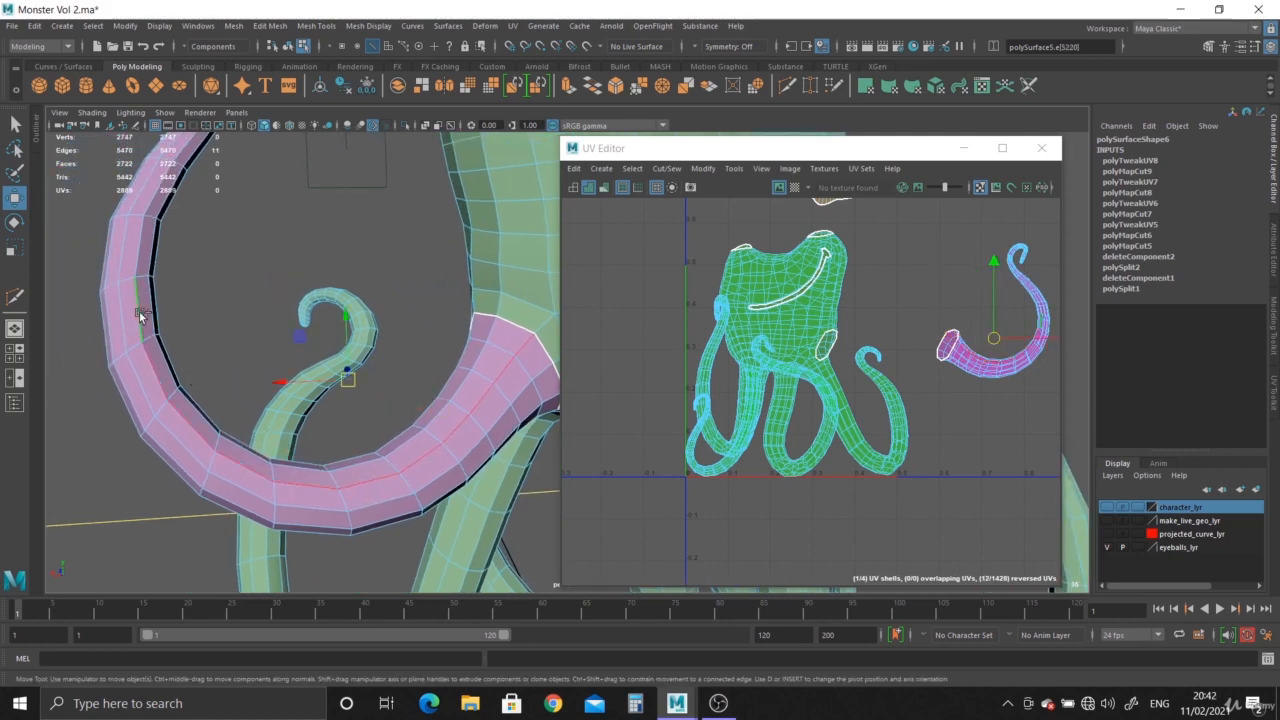
alt+drag(150, 315, 227, 547)
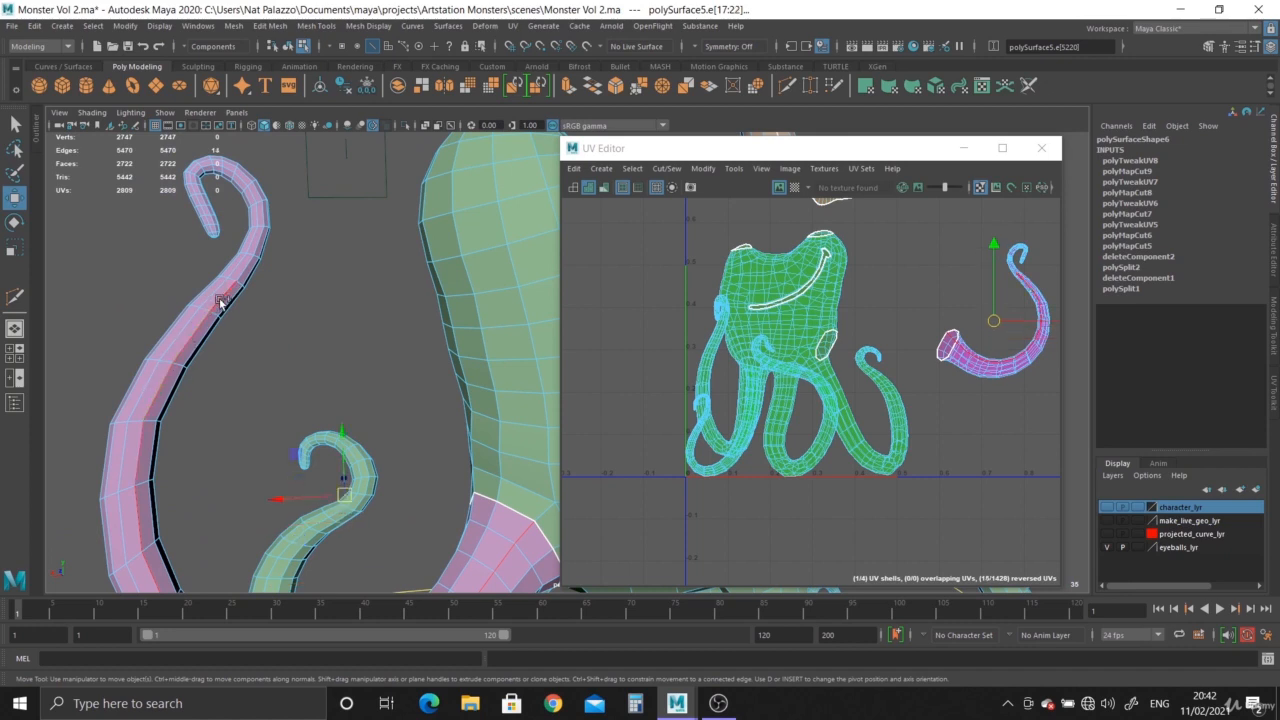
alt+drag(262, 331, 270, 316)
alt+middle_drag(405, 260, 431, 511)
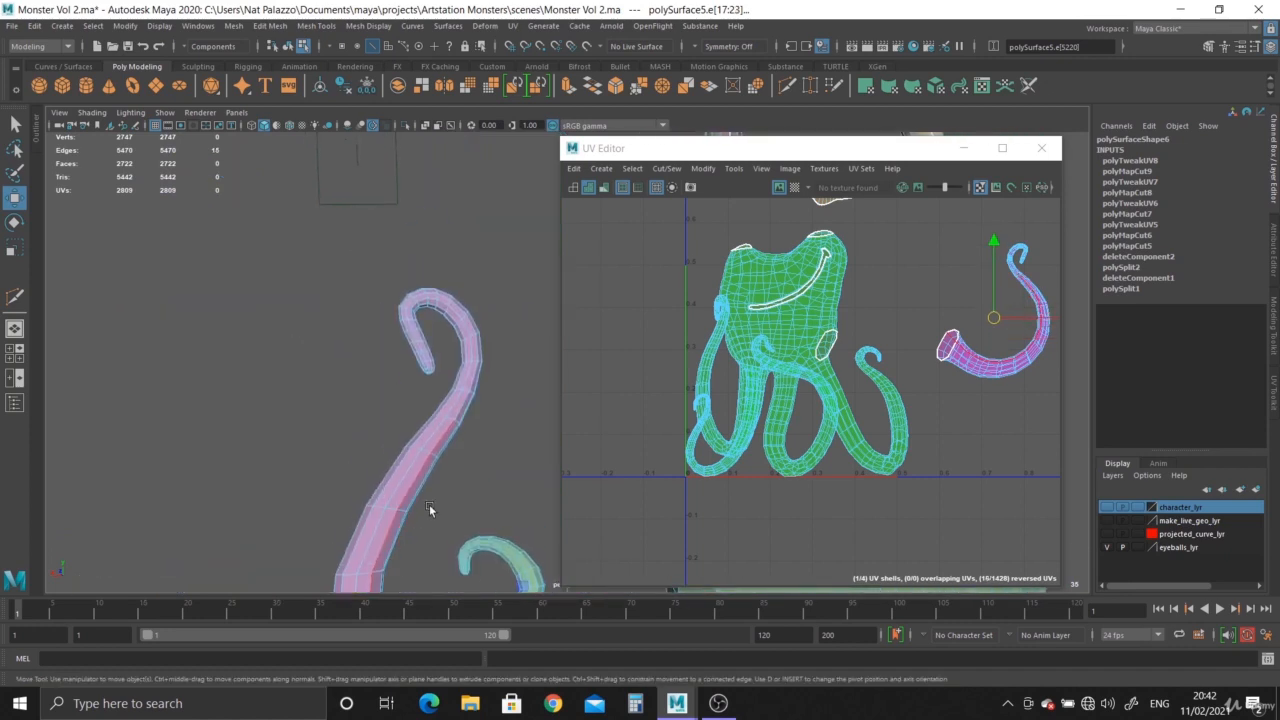
scroll(431, 511, up, 7)
alt+drag(283, 420, 280, 483)
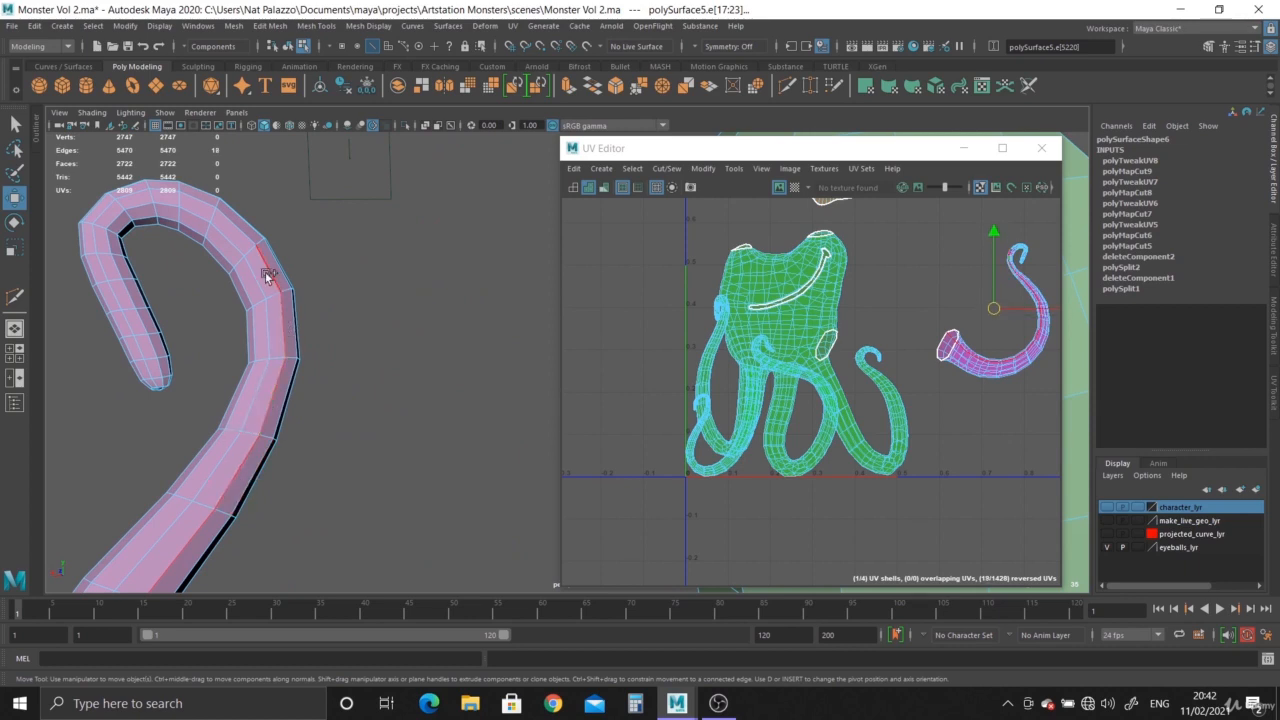
shift+click(240, 233)
alt+drag(236, 290, 218, 412)
alt+middle_drag(218, 412, 357, 414)
scroll(357, 414, up, 3)
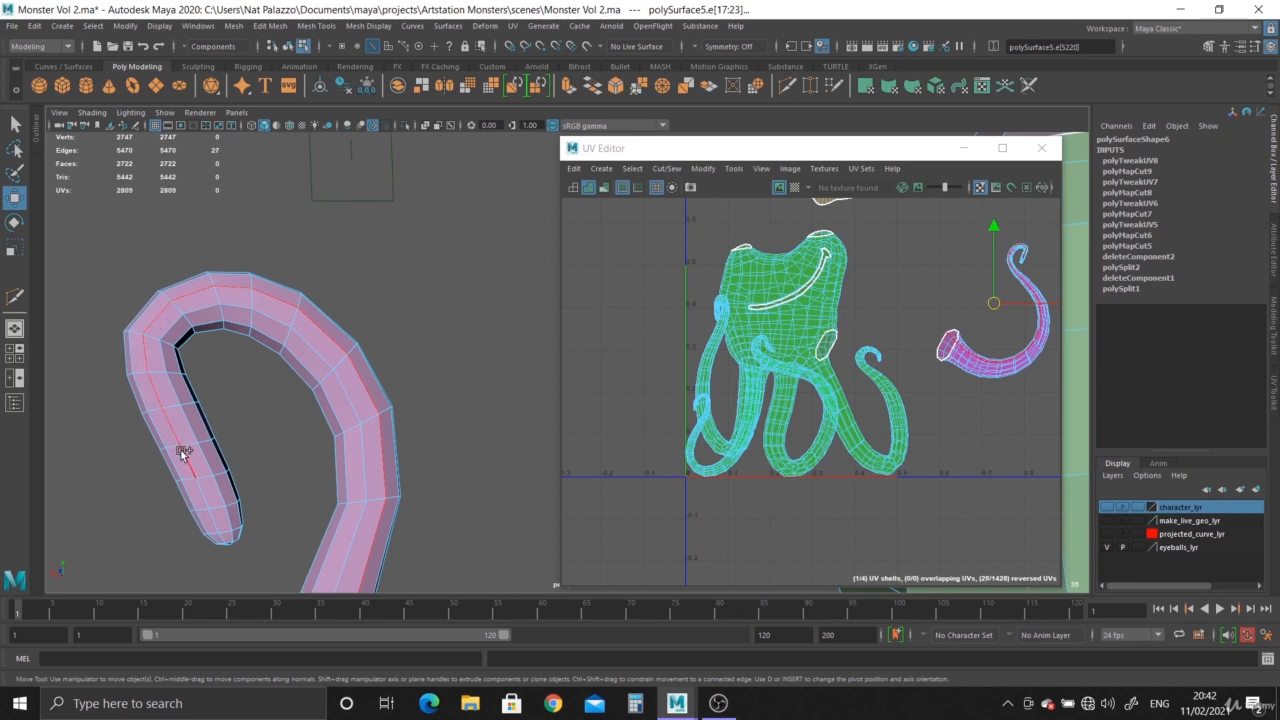
shift+click(215, 516)
alt+drag(215, 514, 275, 486)
alt+middle_drag(275, 486, 426, 338)
scroll(426, 338, up, 4)
alt+drag(228, 432, 424, 479)
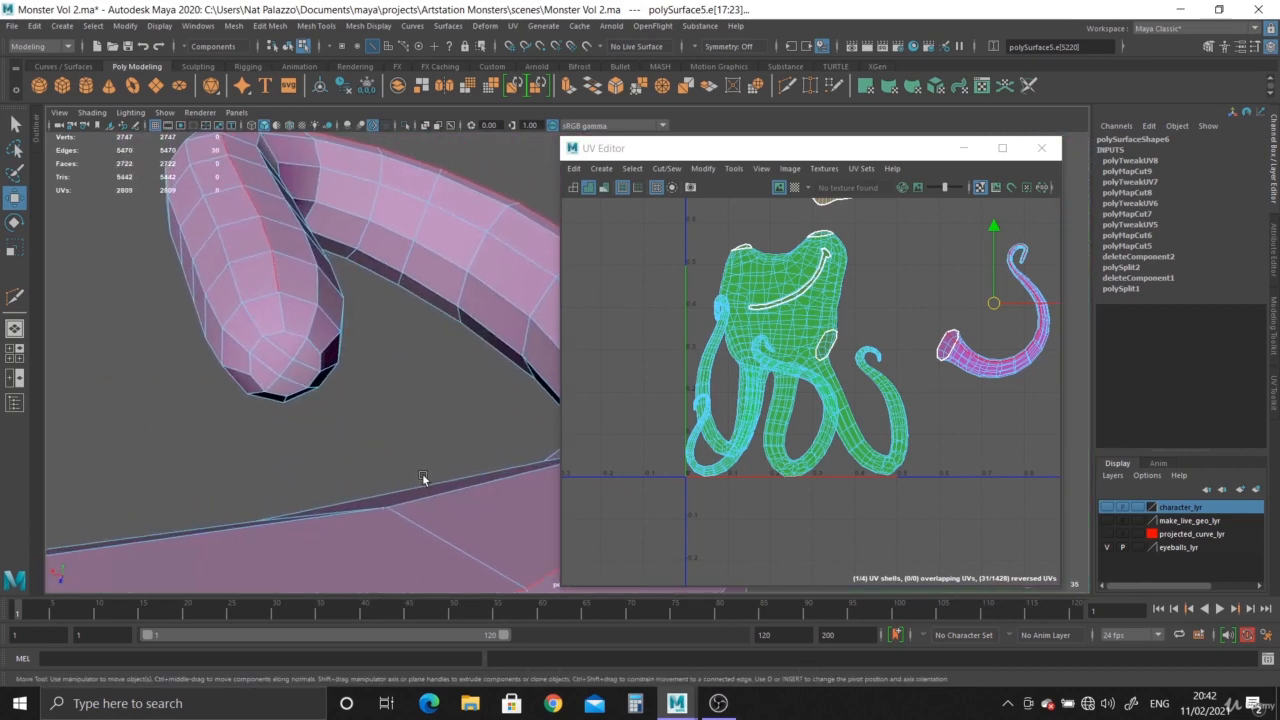
shift+click(285, 314)
alt+drag(285, 314, 255, 372)
alt+drag(248, 380, 289, 420)
alt+right_drag(289, 420, 363, 497)
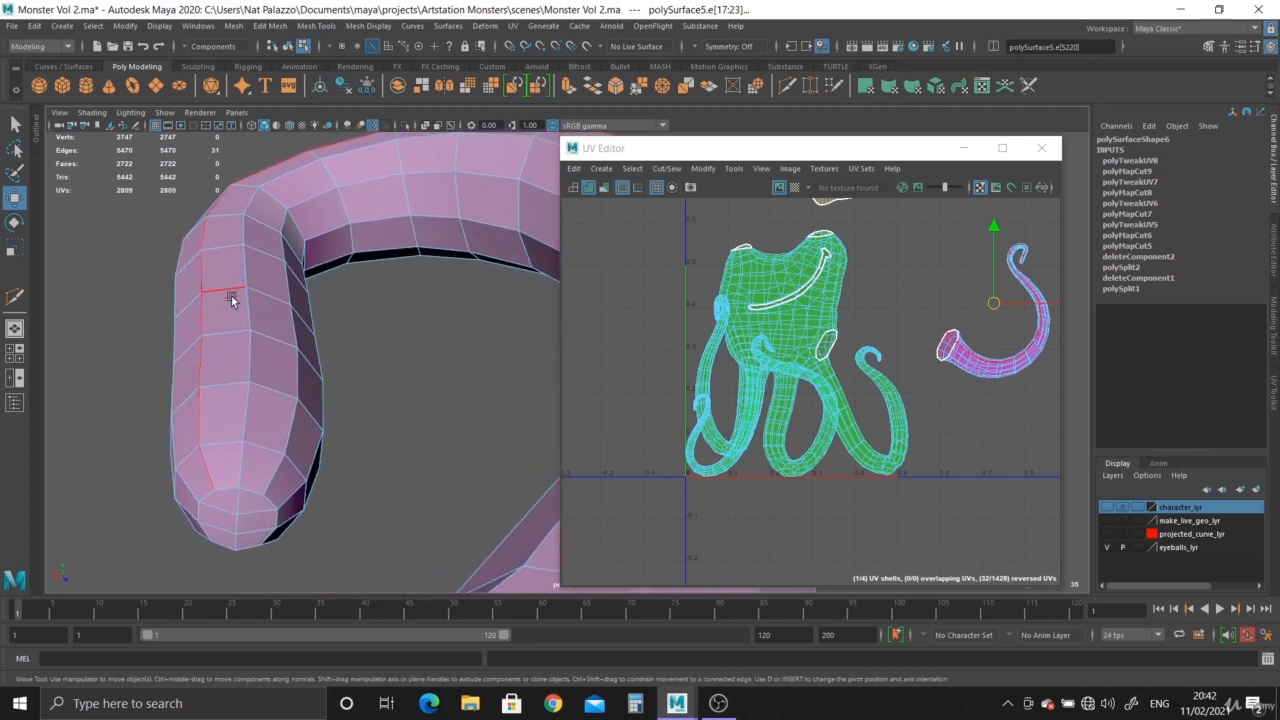
click(243, 467)
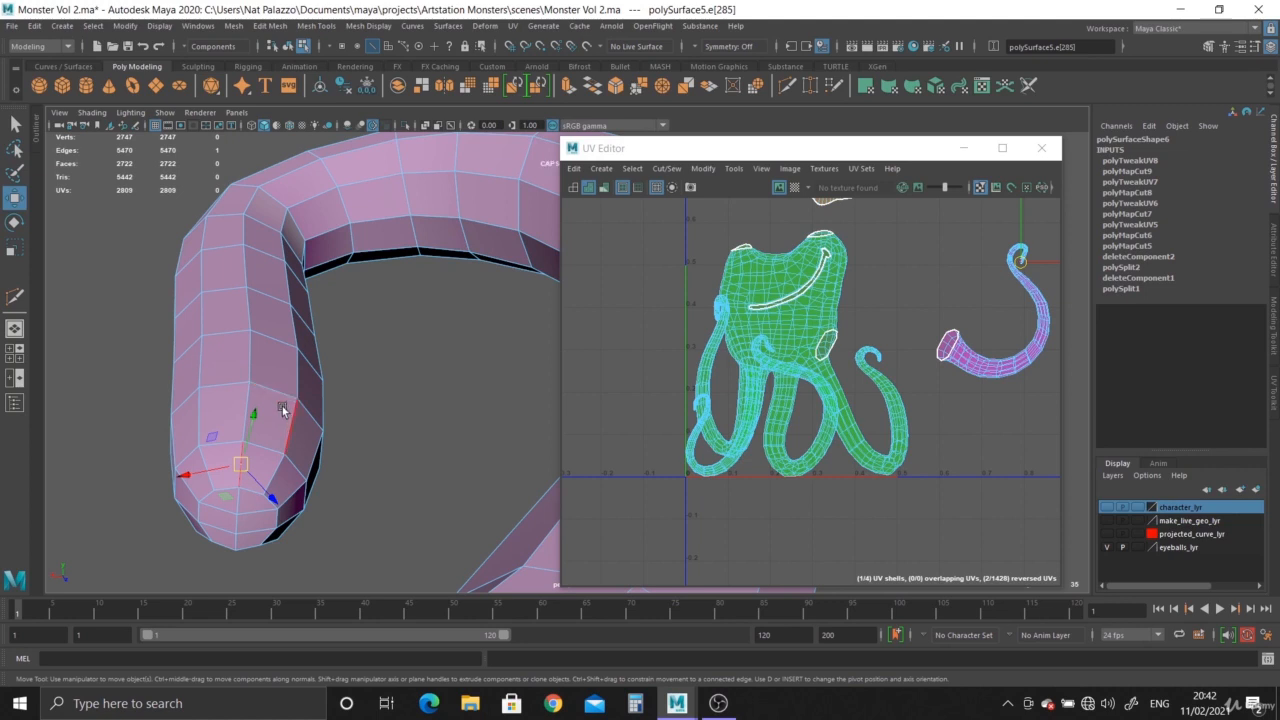
key(q)
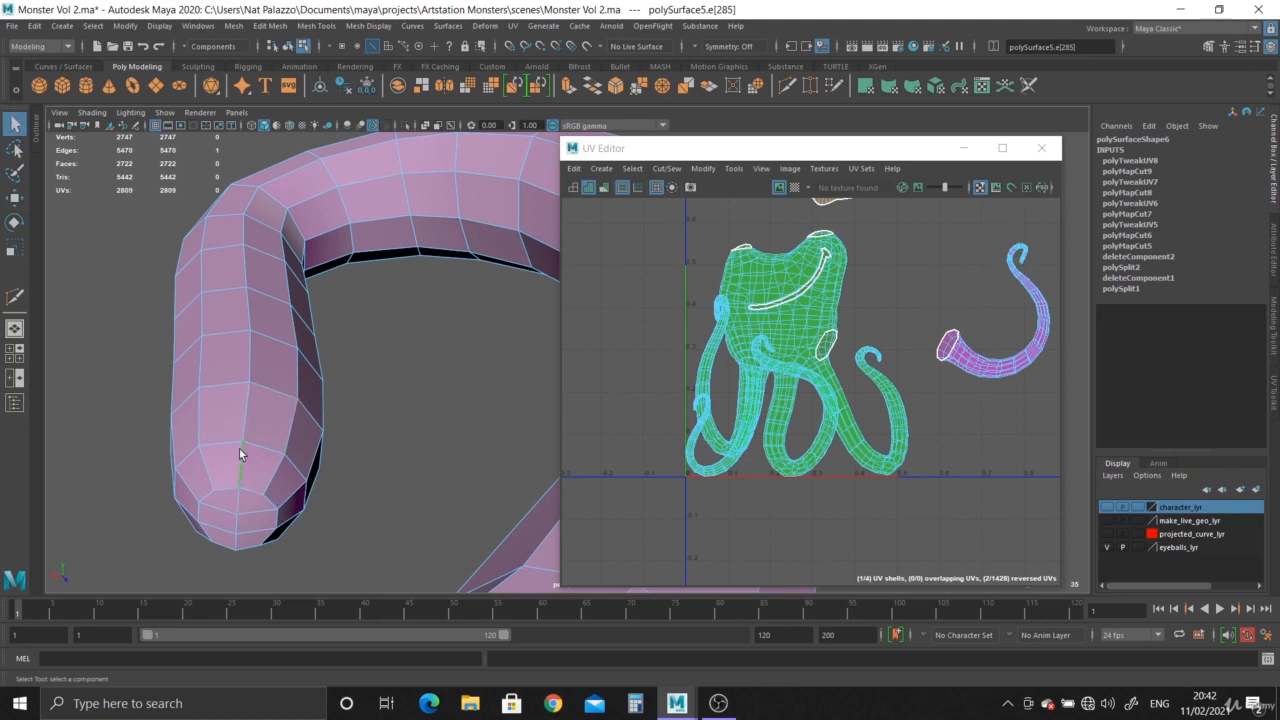
shift+double_click(290, 175)
alt+drag(320, 321, 494, 277)
shift+double_click(503, 249)
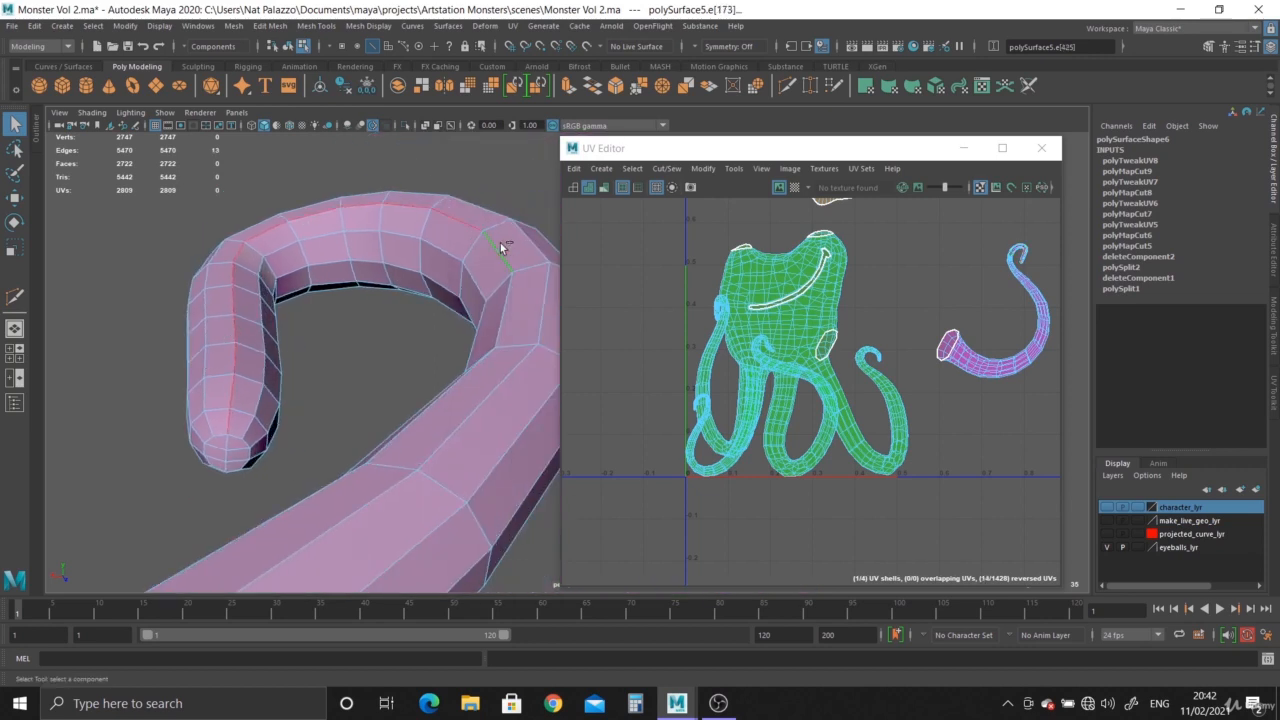
alt+drag(418, 494, 294, 444)
alt+middle_drag(312, 444, 320, 275)
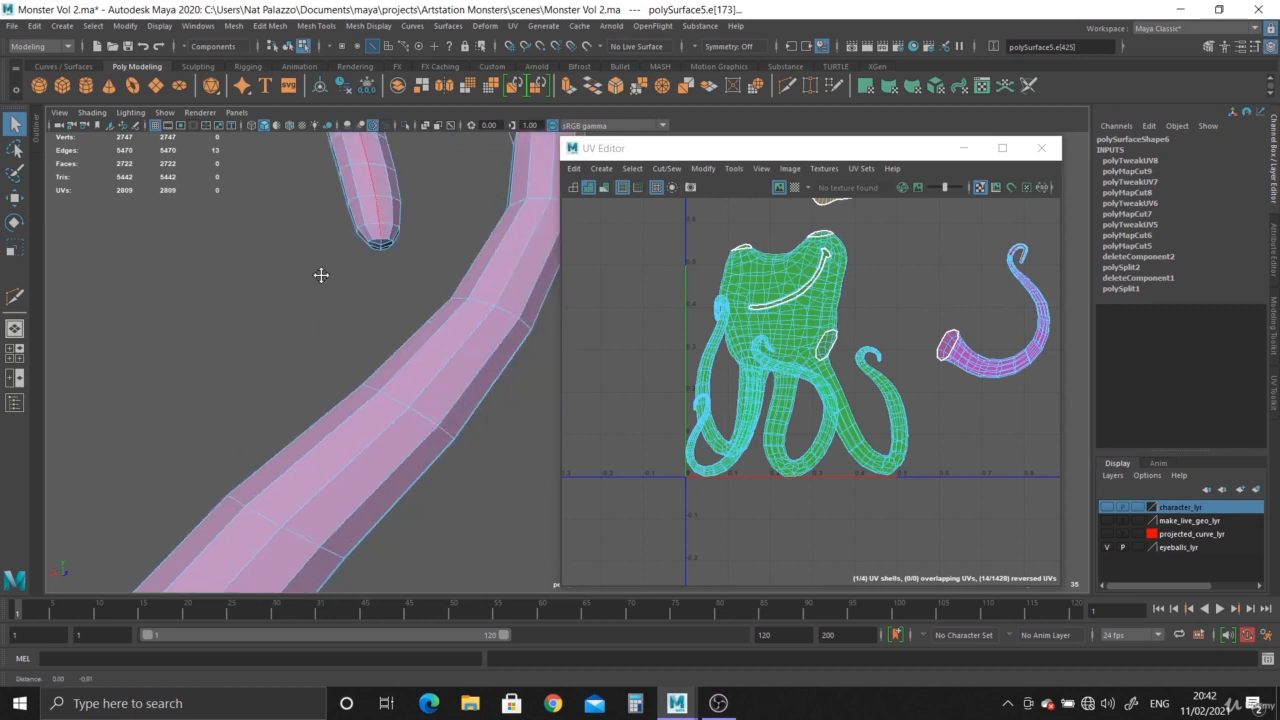
alt+right_drag(320, 275, 309, 403)
alt+drag(309, 403, 406, 426)
alt+middle_drag(406, 426, 346, 430)
shift+double_click(354, 434)
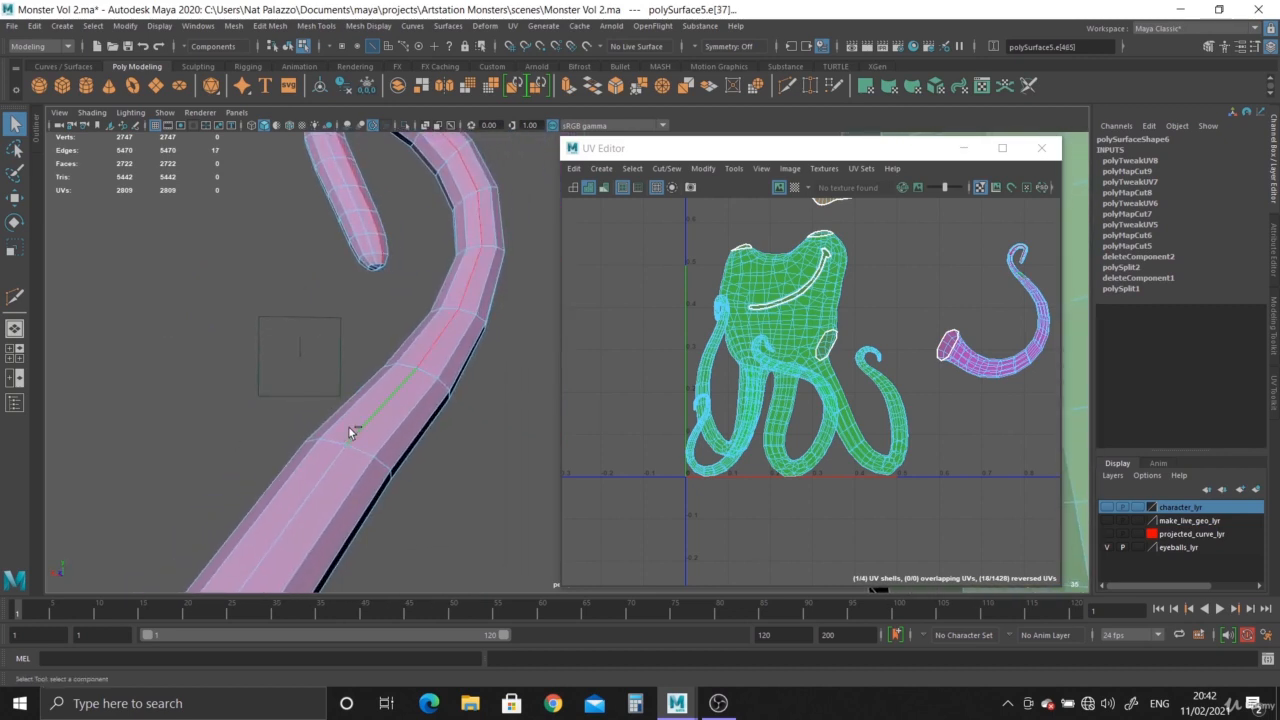
alt+right_drag(328, 452, 204, 489)
alt+drag(204, 489, 326, 274)
shift+double_click(382, 349)
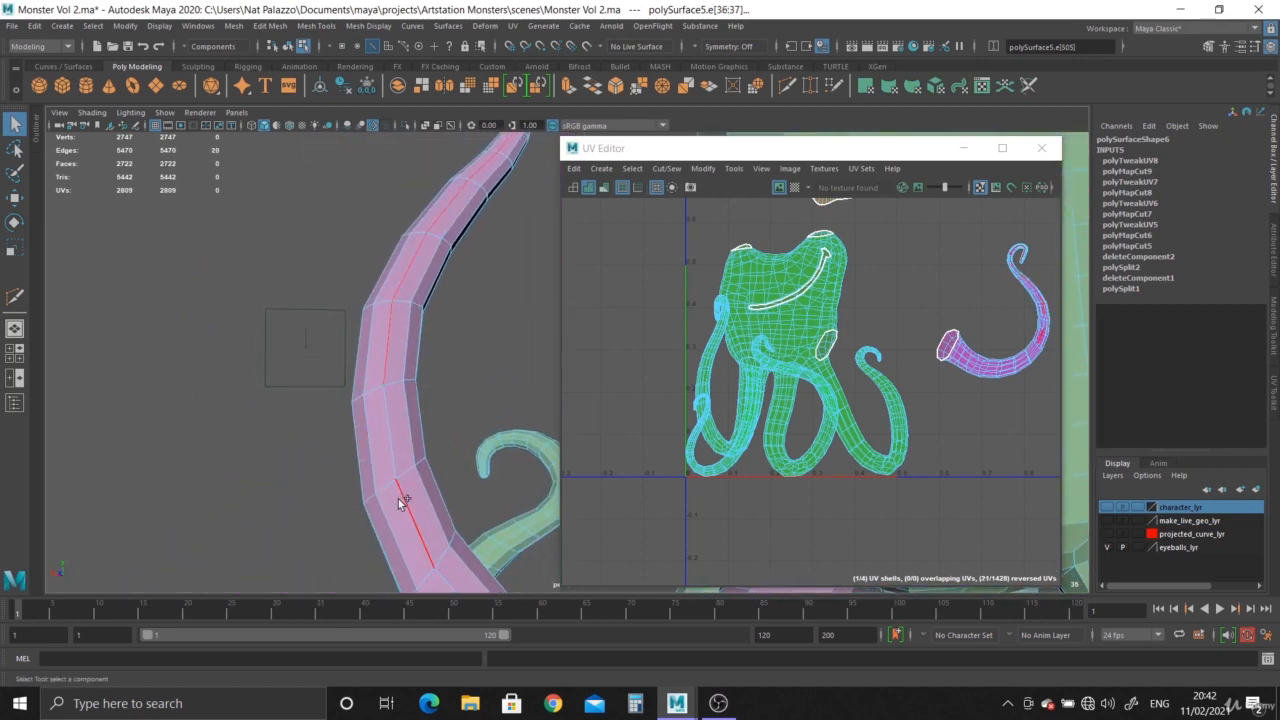
shift+double_click(413, 504)
alt+drag(413, 504, 314, 286)
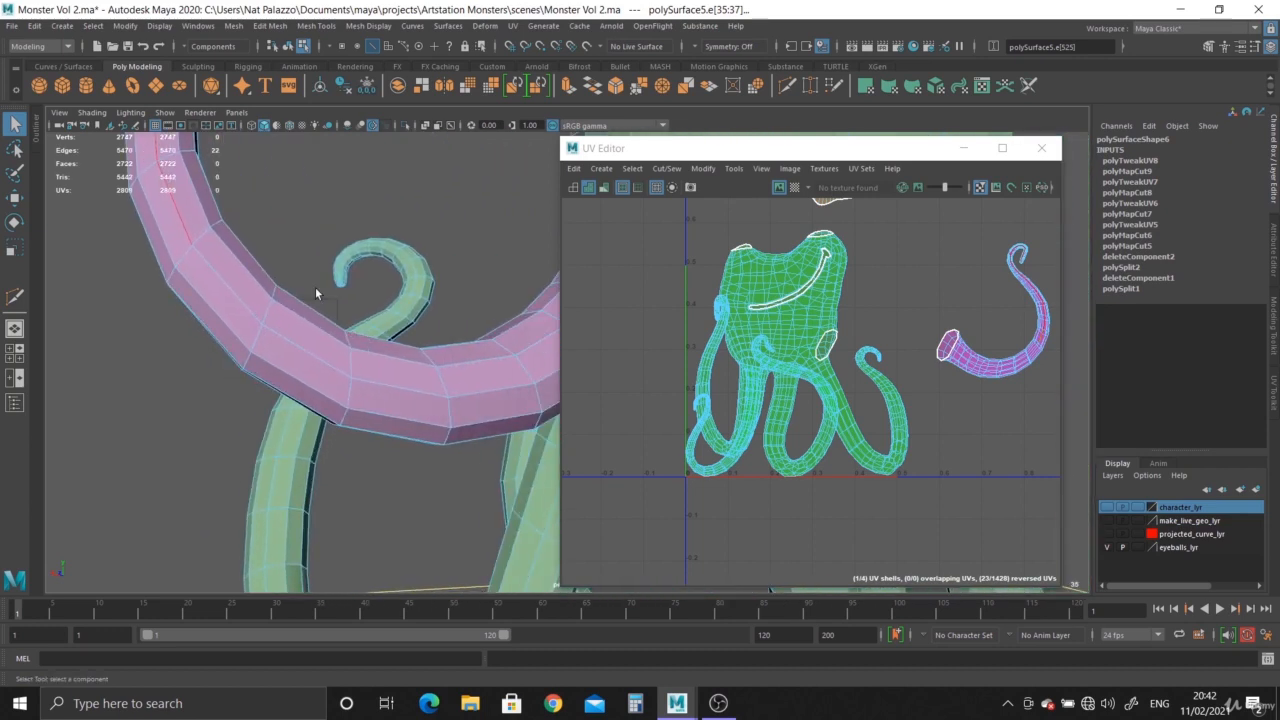
shift+double_click(421, 397)
alt+drag(421, 397, 294, 344)
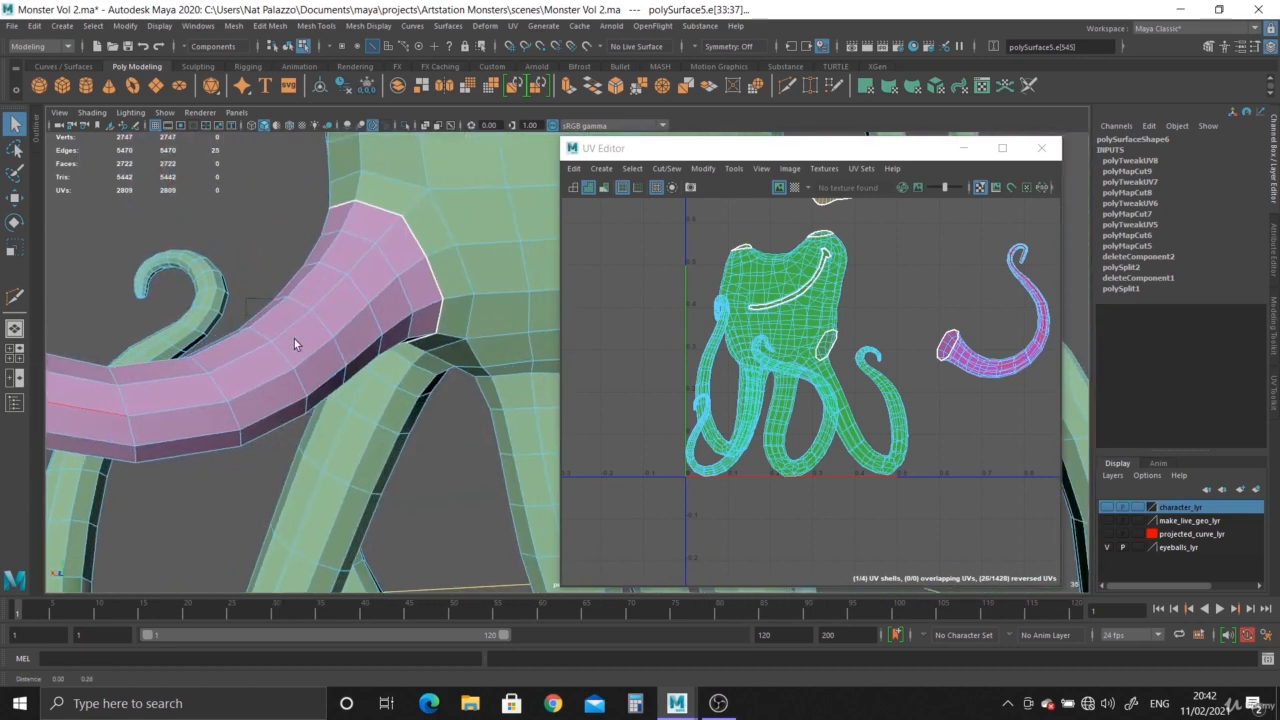
shift+click(320, 348)
shift+double_click(377, 282)
alt+drag(377, 305, 180, 400)
alt+middle_drag(180, 400, 231, 367)
alt+right_drag(231, 367, 157, 443)
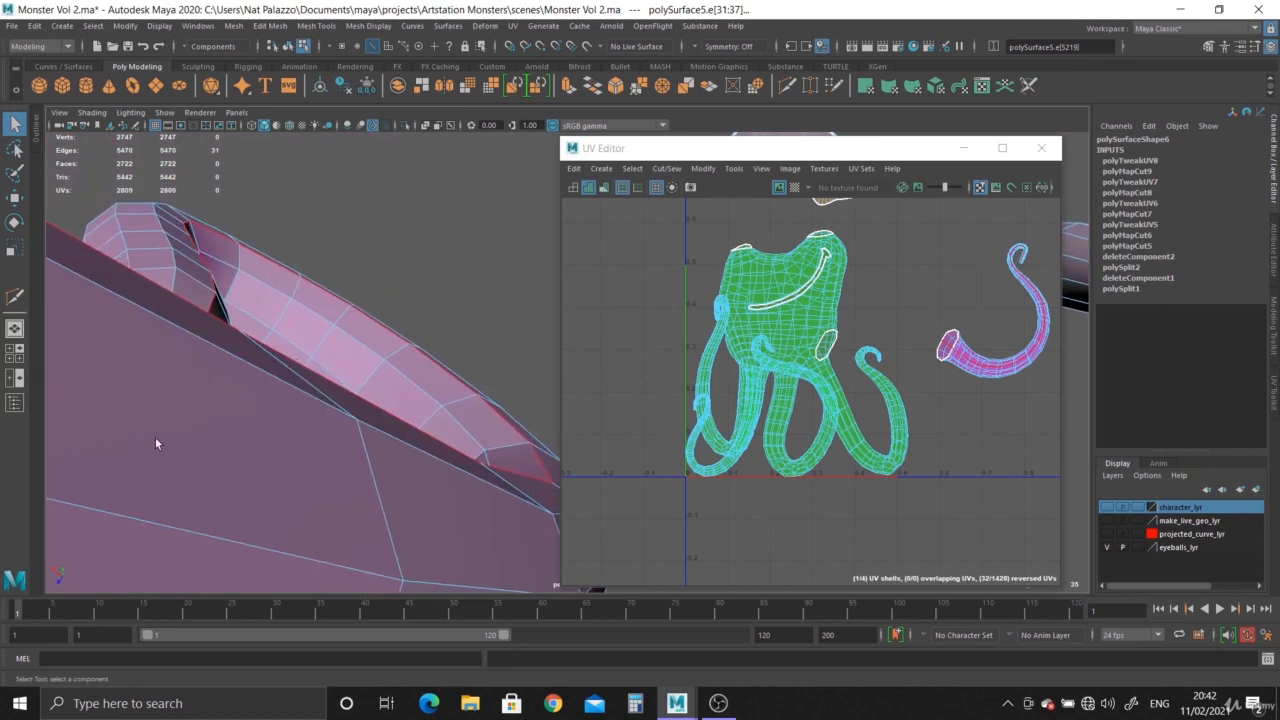
alt+drag(157, 443, 137, 474)
alt+right_drag(137, 474, 275, 518)
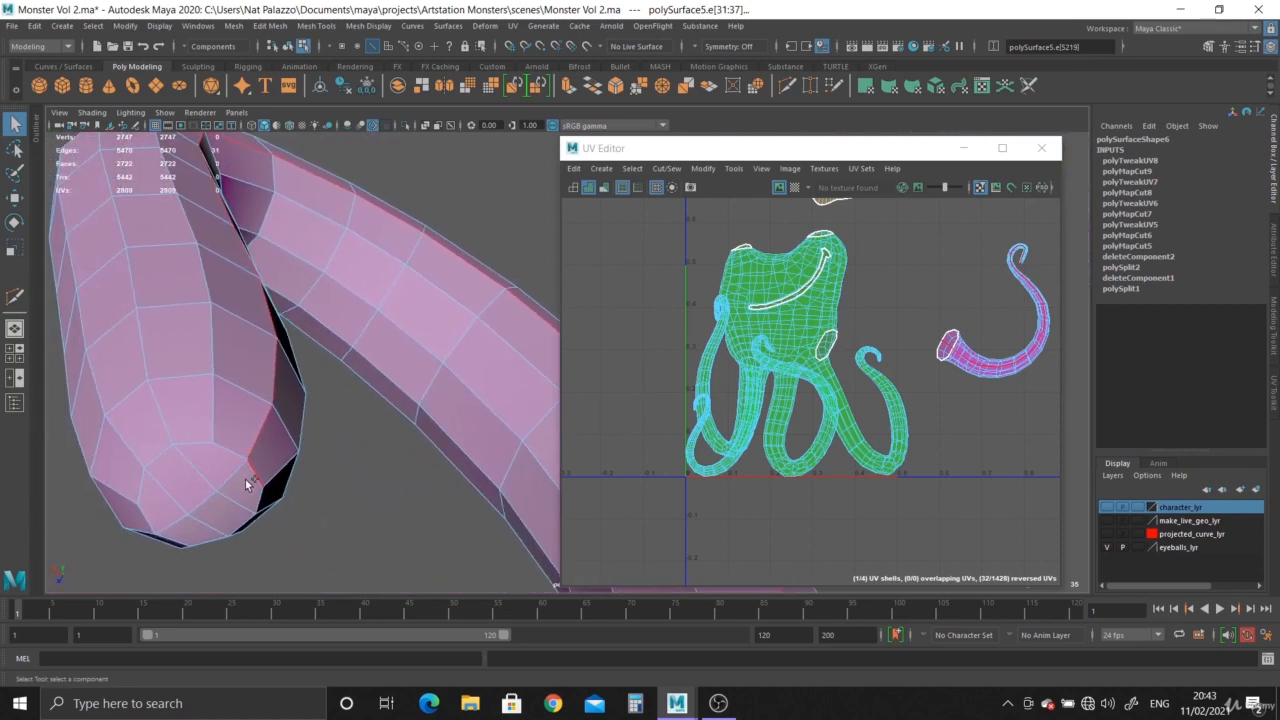
shift+double_click(160, 447)
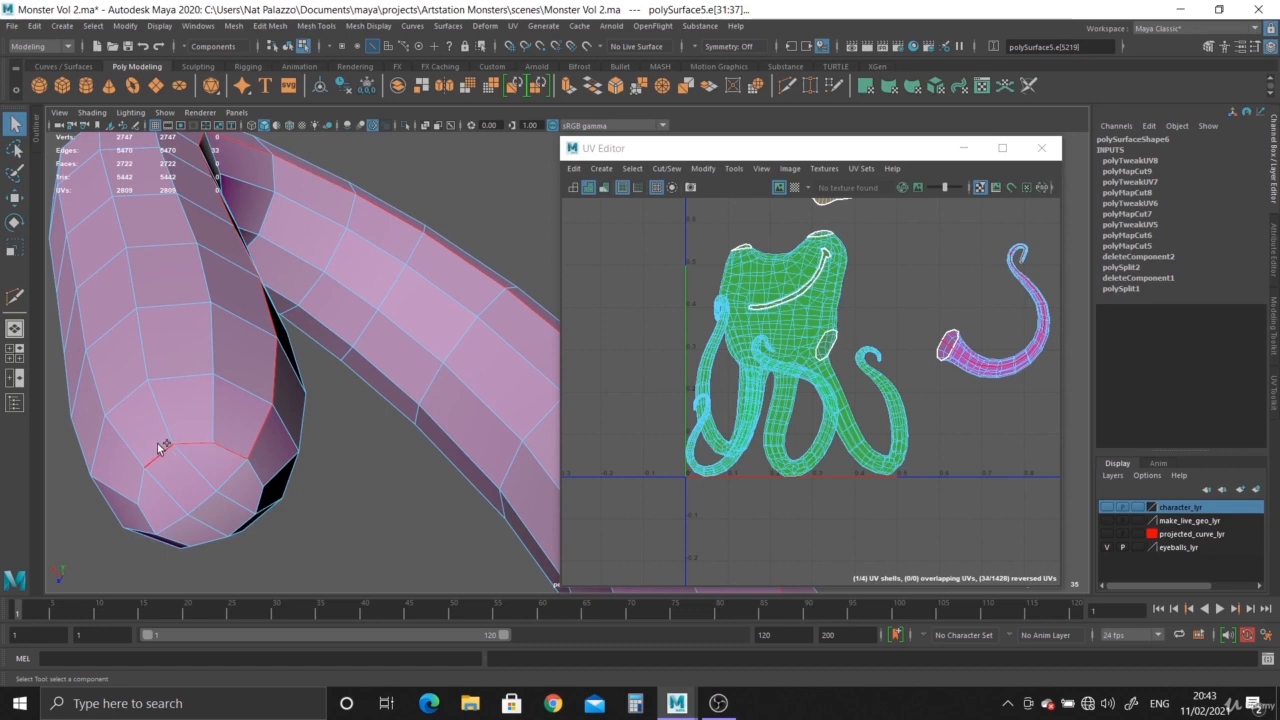
shift+click(258, 502)
alt+drag(258, 502, 203, 455)
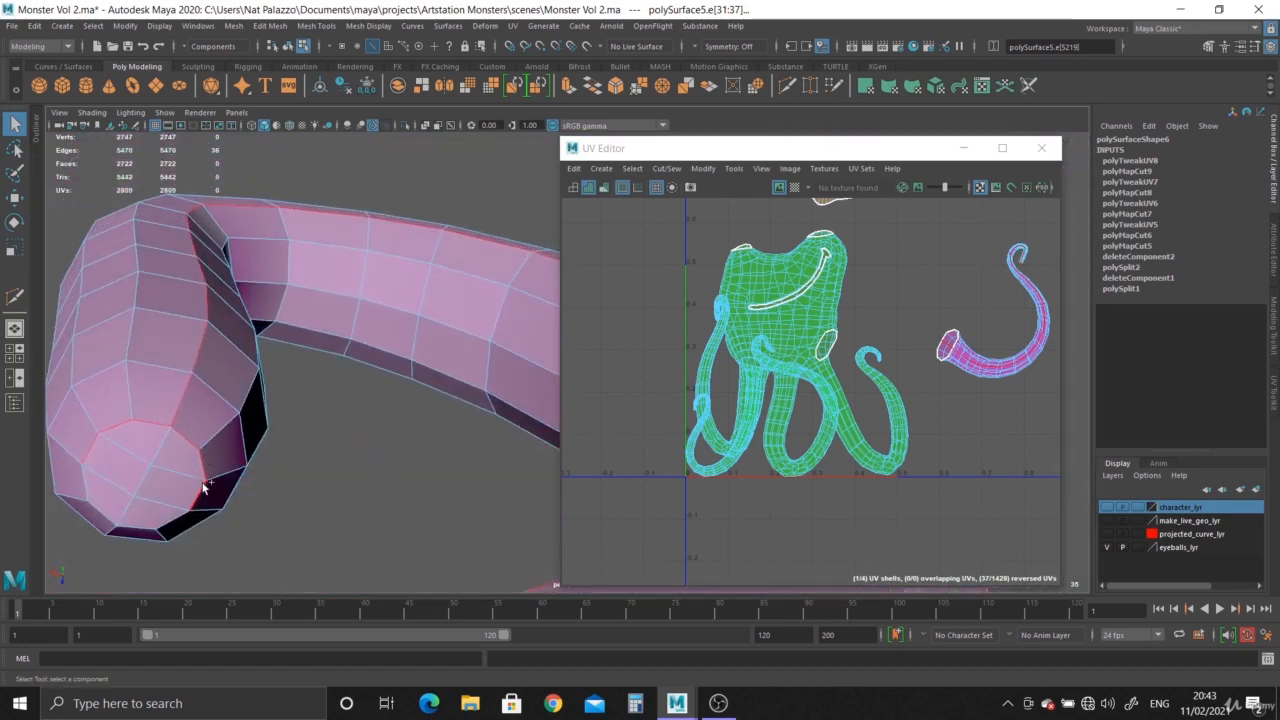
shift+click(200, 489)
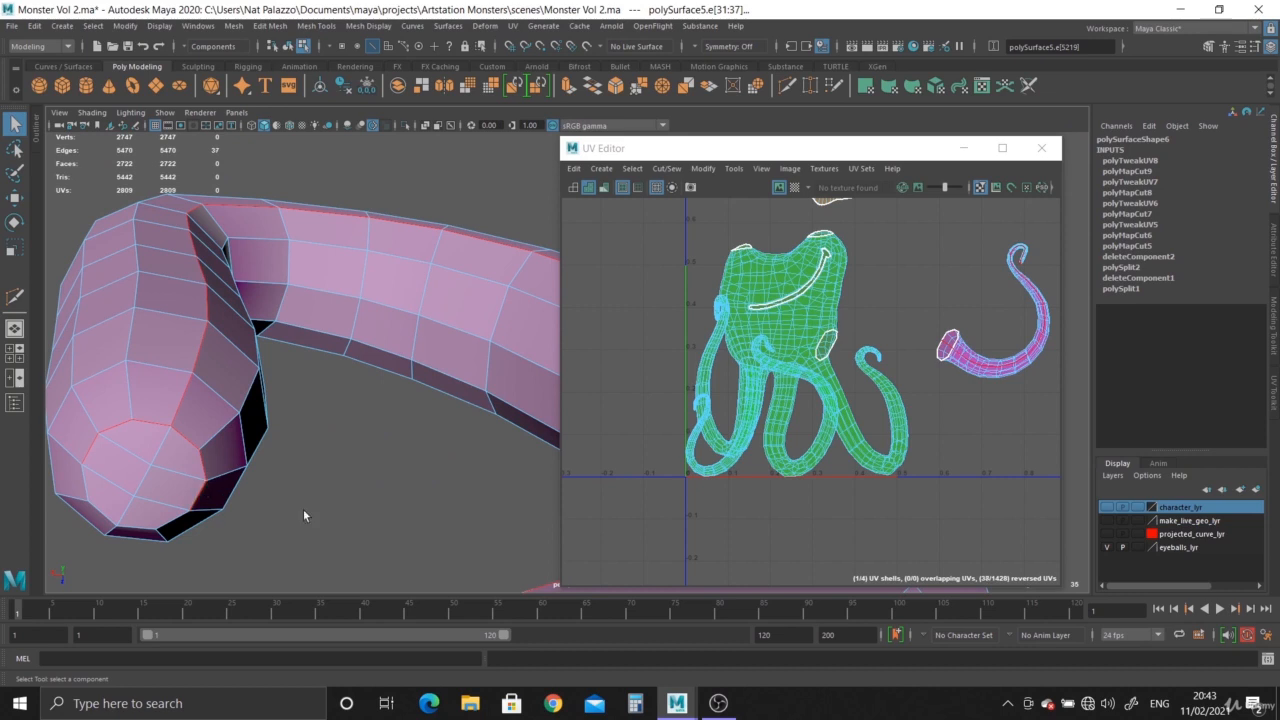
shift+right_click(993, 369)
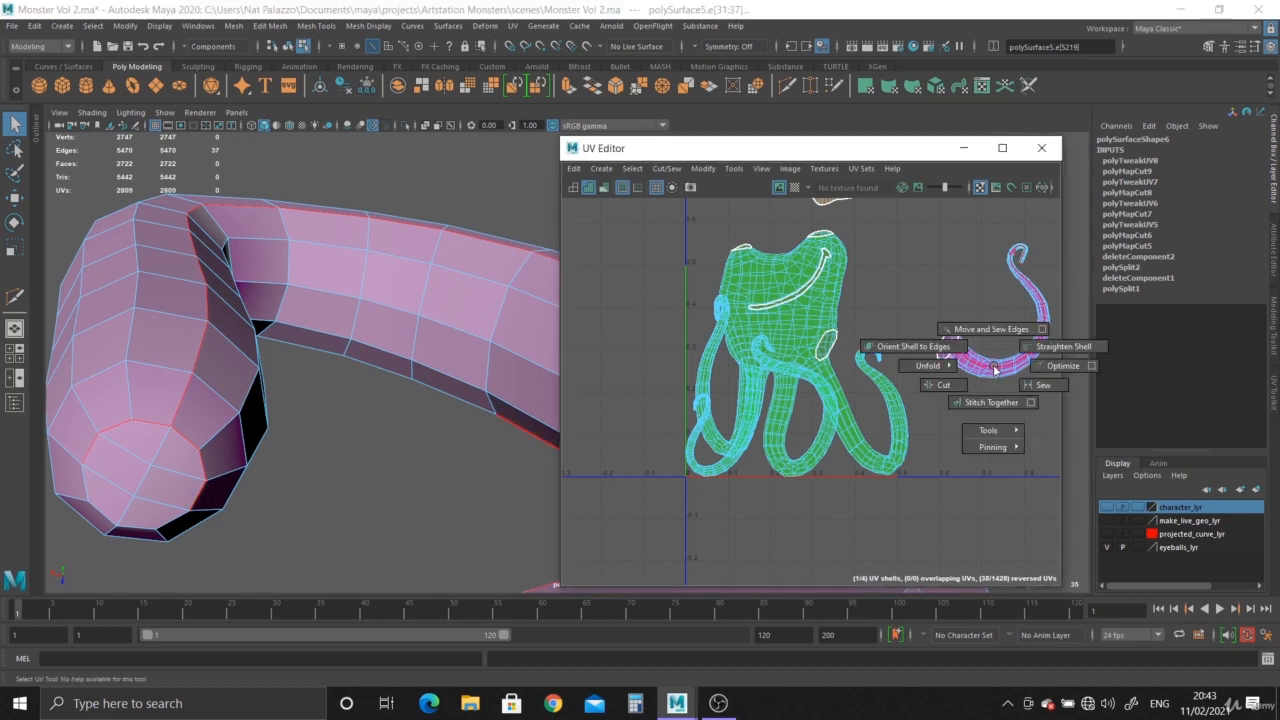
shift+right_drag(984, 368, 915, 333)
Unfold the upper tentacle's UV shell, then rotate it upright and move it beside the body shell.
click(982, 372)
shift+right_drag(984, 369, 812, 366)
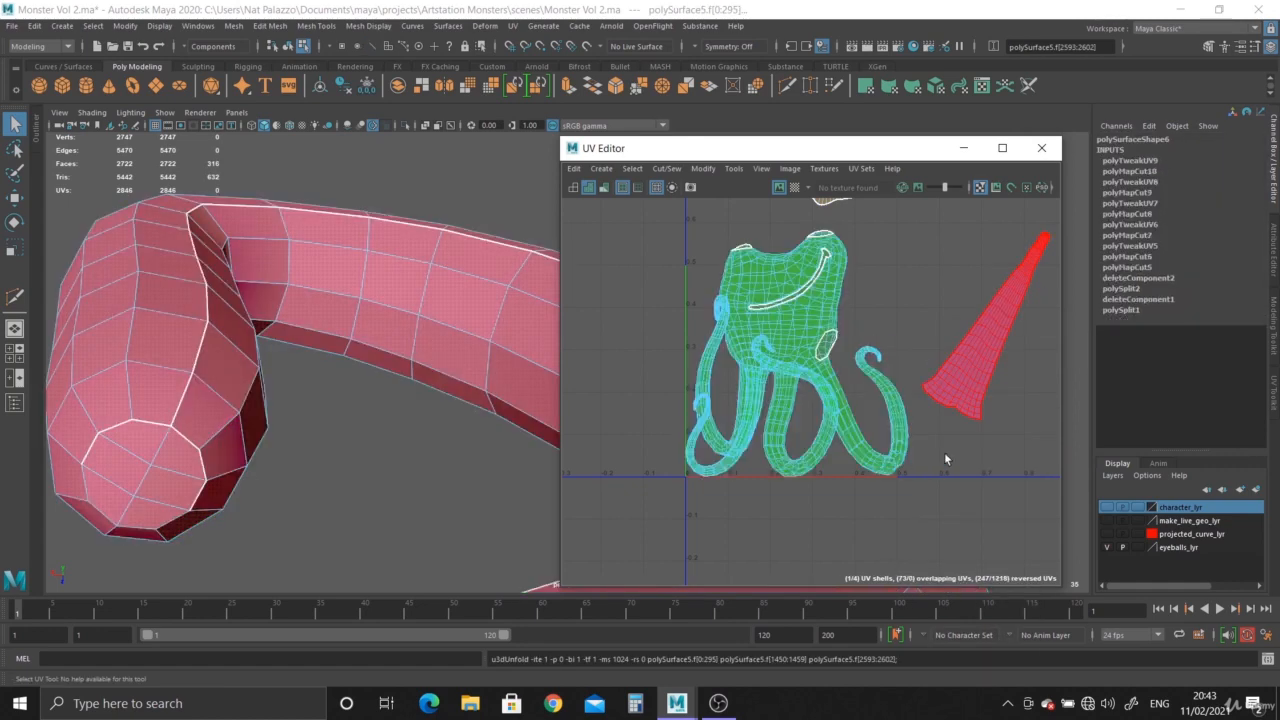
alt+middle_drag(890, 457, 800, 500)
click(857, 394)
right_drag(856, 388, 805, 362)
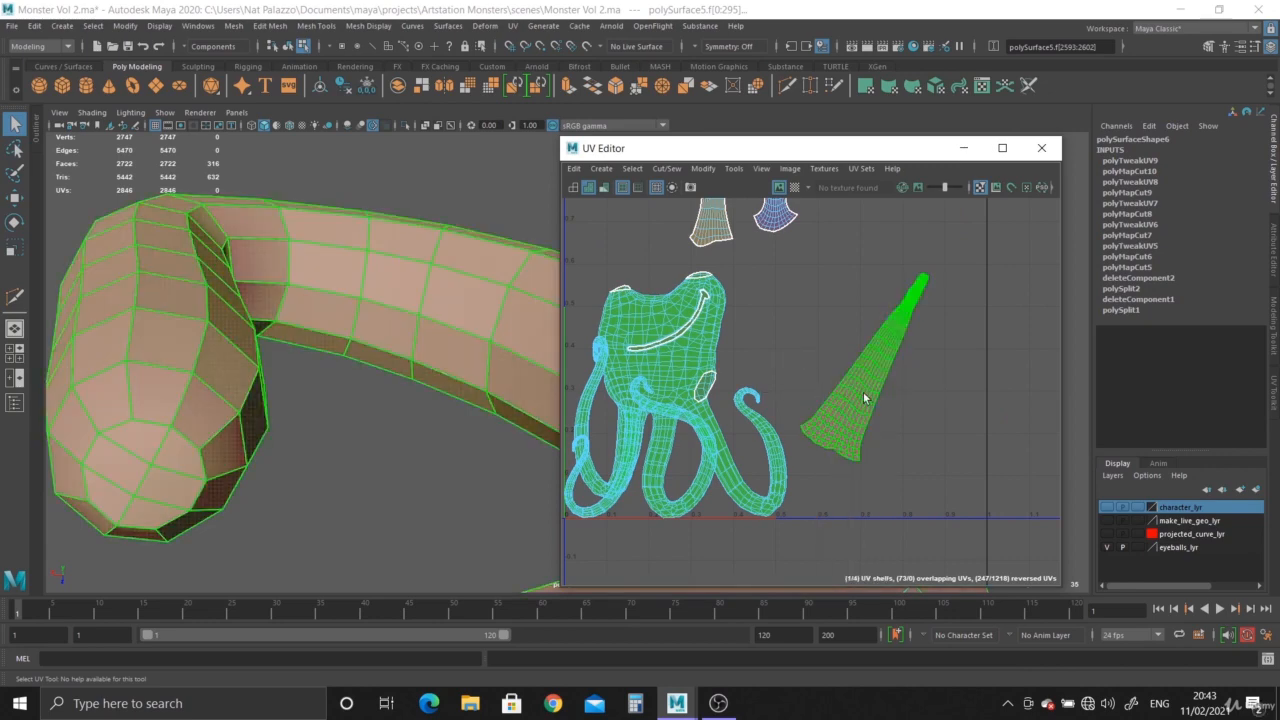
key(e)
drag(886, 403, 912, 322)
key(w)
drag(864, 367, 941, 350)
Display the checker texture and inspect the unfolded upper tentacle's UVs on the model from several angles.
click(796, 188)
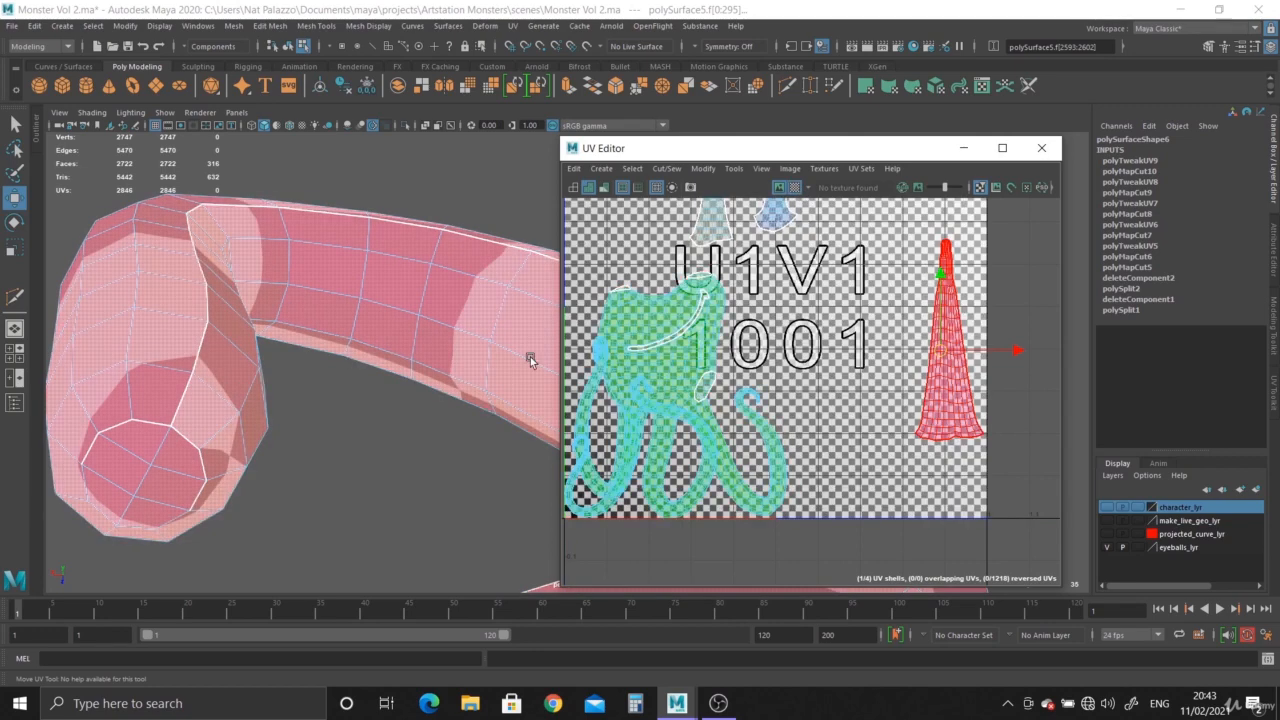
alt+right_drag(520, 354, 90, 164)
alt+drag(89, 163, 248, 294)
alt+right_drag(248, 294, 260, 403)
alt+middle_drag(260, 403, 262, 278)
alt+drag(262, 278, 350, 300)
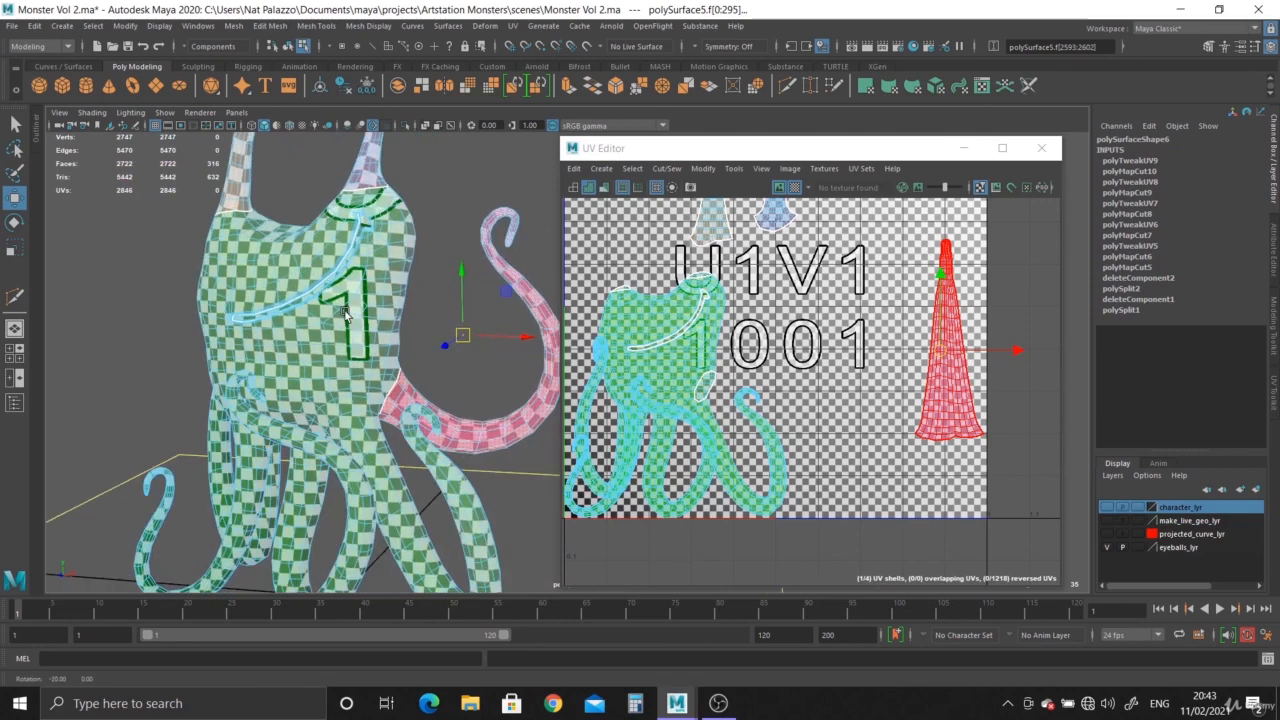
alt+right_drag(350, 300, 378, 346)
alt+drag(378, 346, 366, 312)
alt+middle_drag(366, 312, 335, 312)
right_drag(323, 272, 374, 245)
scroll(1241, 383, down, 1)
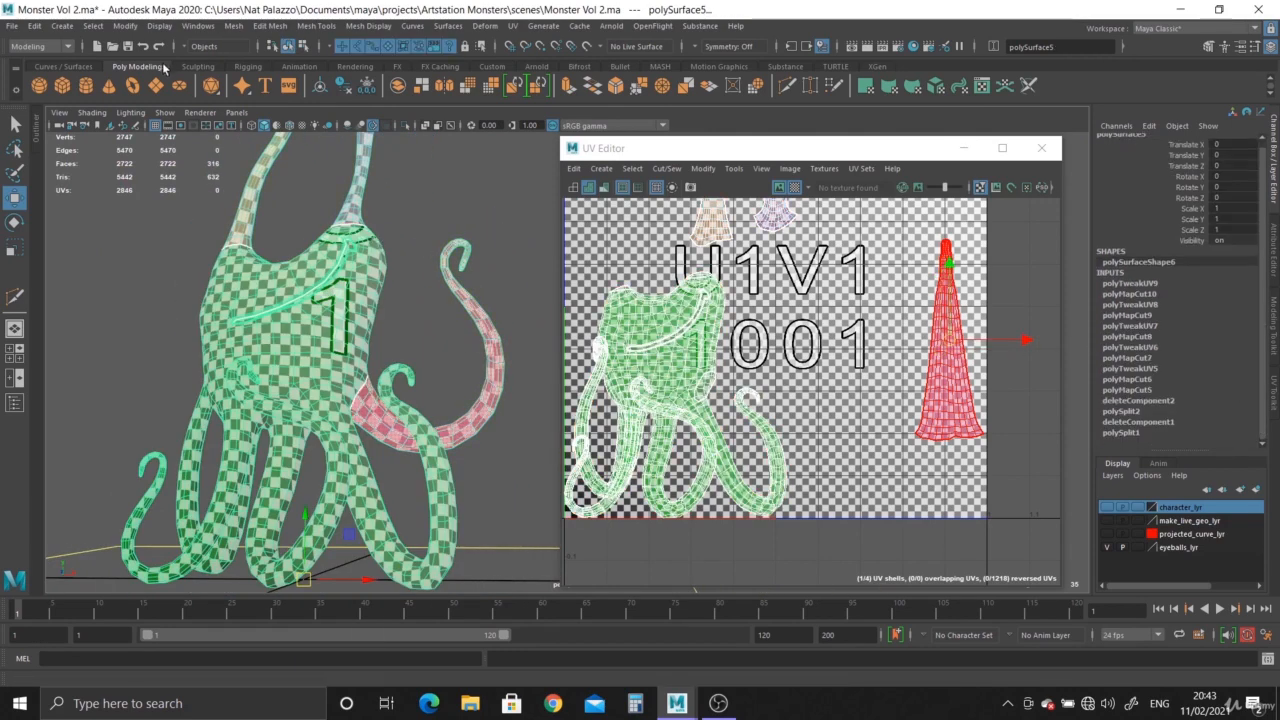
Delete the mesh's construction history and save the scene.
click(343, 88)
key(ctrl+s)
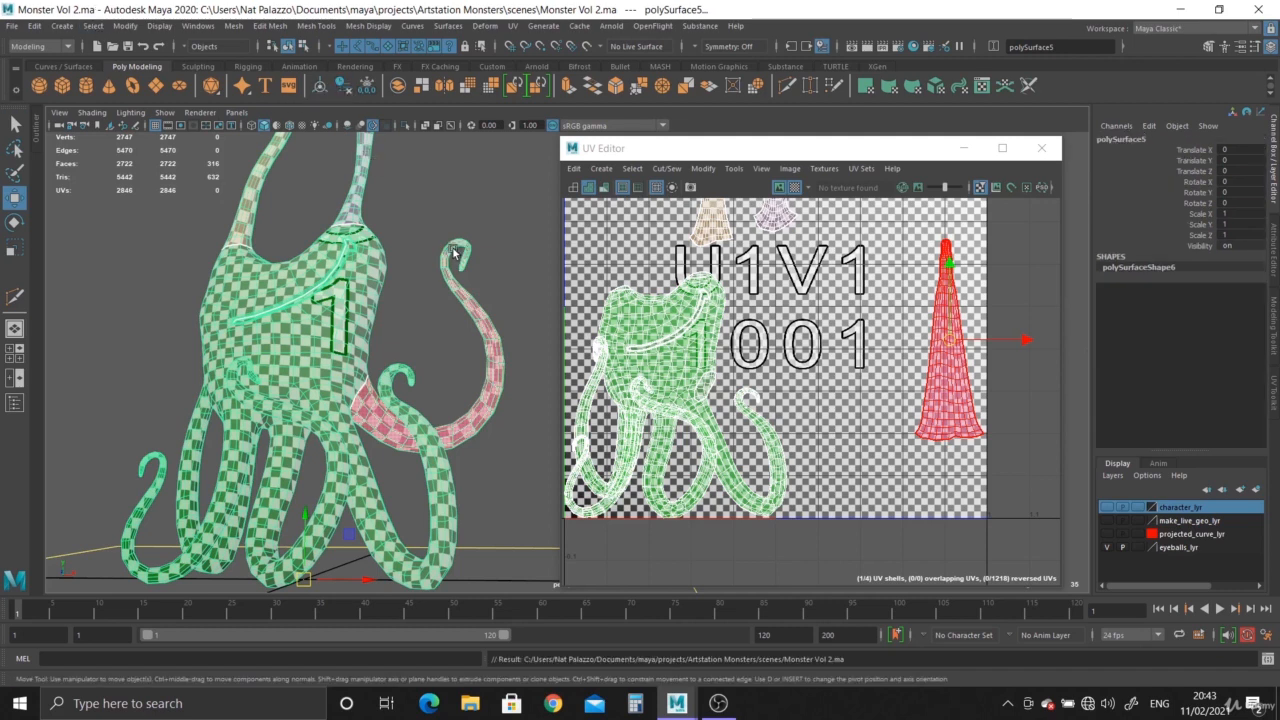